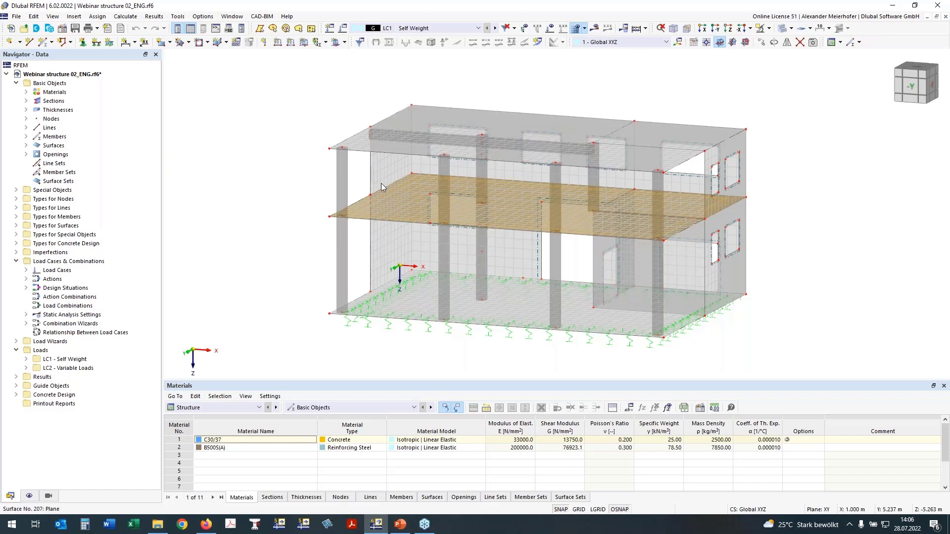
pyautogui.keyDown('ctrl'); pyautogui.moveTo(285, 180); pyautogui.dragTo(336, 180, button='middle'); pyautogui.keyUp('ctrl')
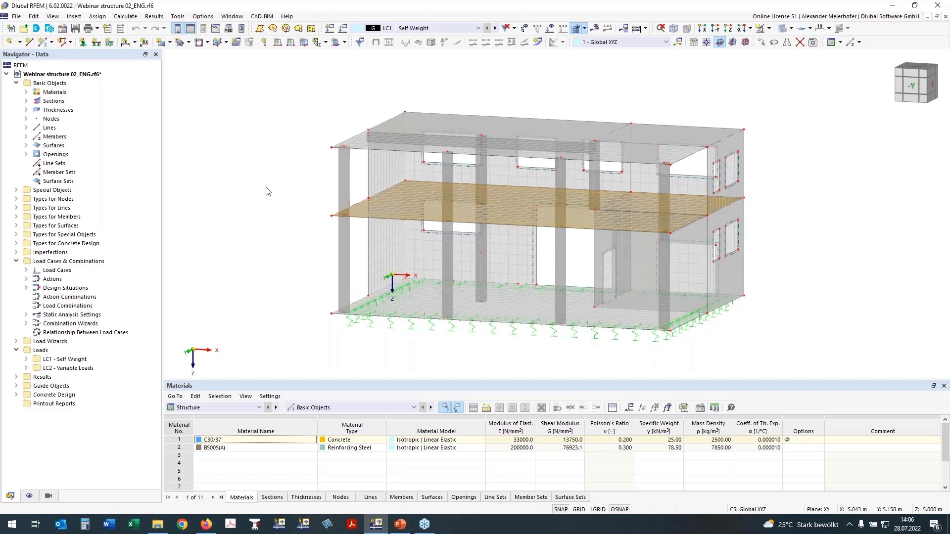
pyautogui.moveTo(266, 188)
pyautogui.keyDown('ctrl'); pyautogui.mouseDown(button='middle')
pyautogui.moveTo(278, 187)
pyautogui.moveTo(271, 191)
pyautogui.mouseUp(button='middle'); pyautogui.keyUp('ctrl')
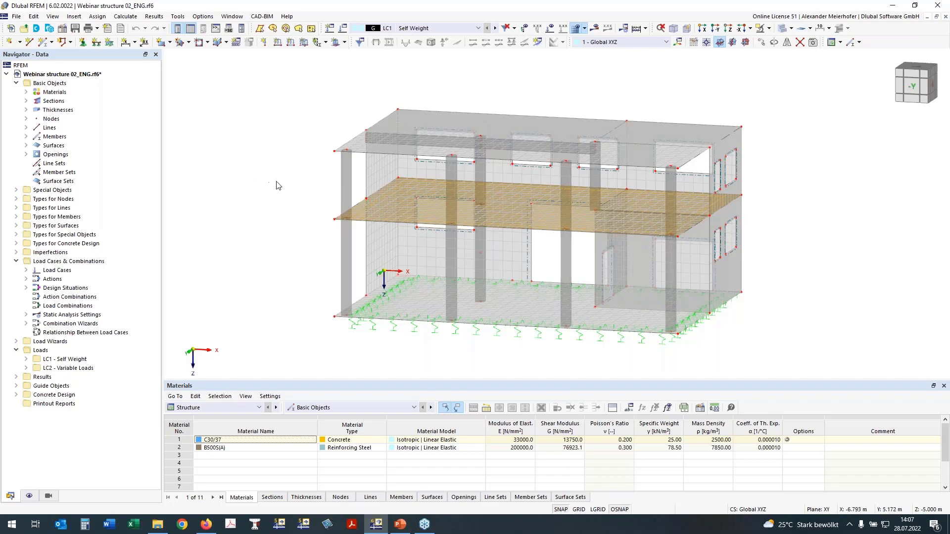
pyautogui.keyDown('ctrl'); pyautogui.moveTo(249, 185); pyautogui.dragTo(256, 186, button='middle'); pyautogui.keyUp('ctrl')
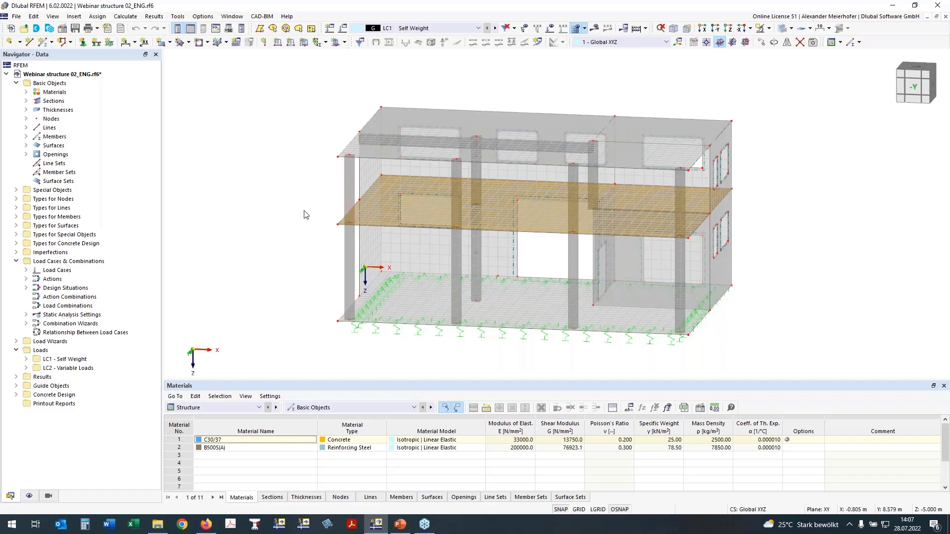
pyautogui.moveTo(276, 212); pyautogui.dragTo(328, 229, button='middle')
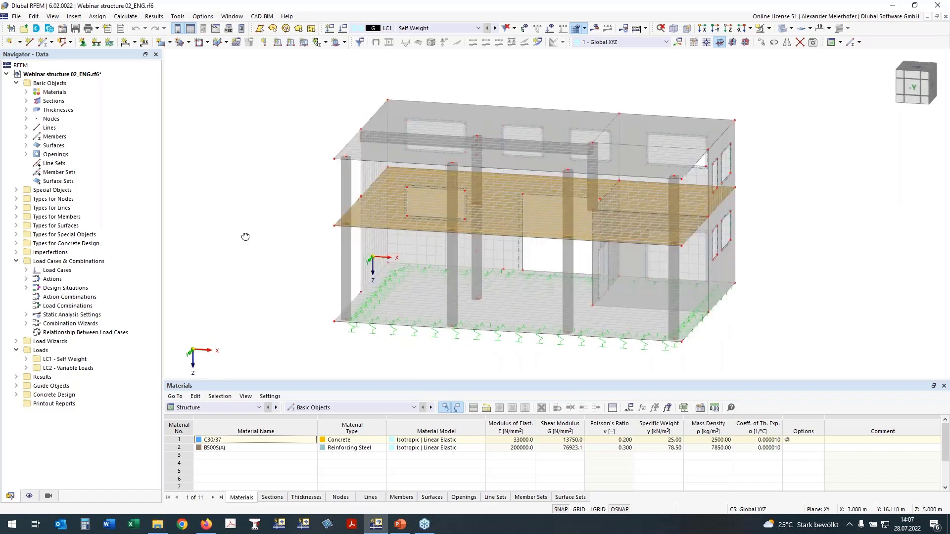
pyautogui.keyDown('ctrl'); pyautogui.moveTo(246, 237); pyautogui.dragTo(251, 203, button='middle'); pyautogui.keyUp('ctrl')
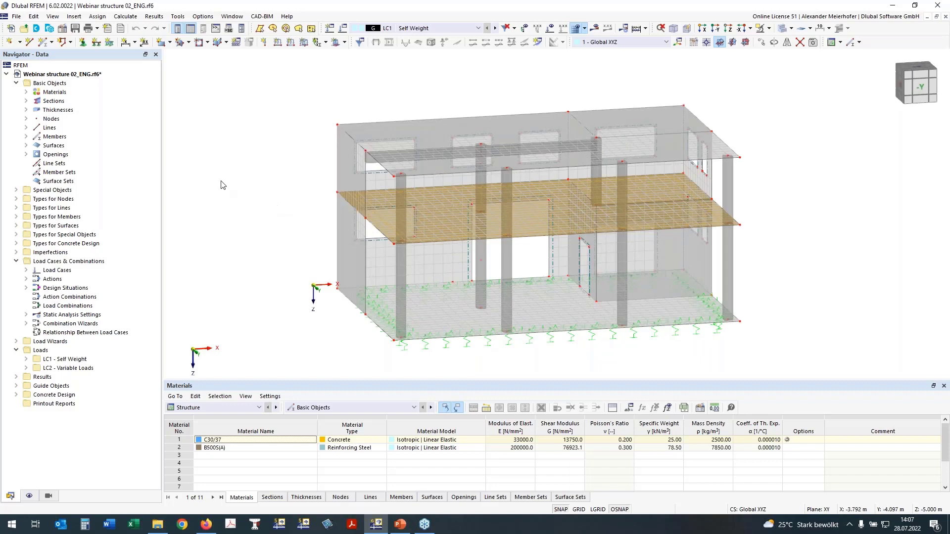
# - Review the defined materials, and highlight in the model which members use each section and which surfaces use each thickness
pyautogui.click(26, 92)
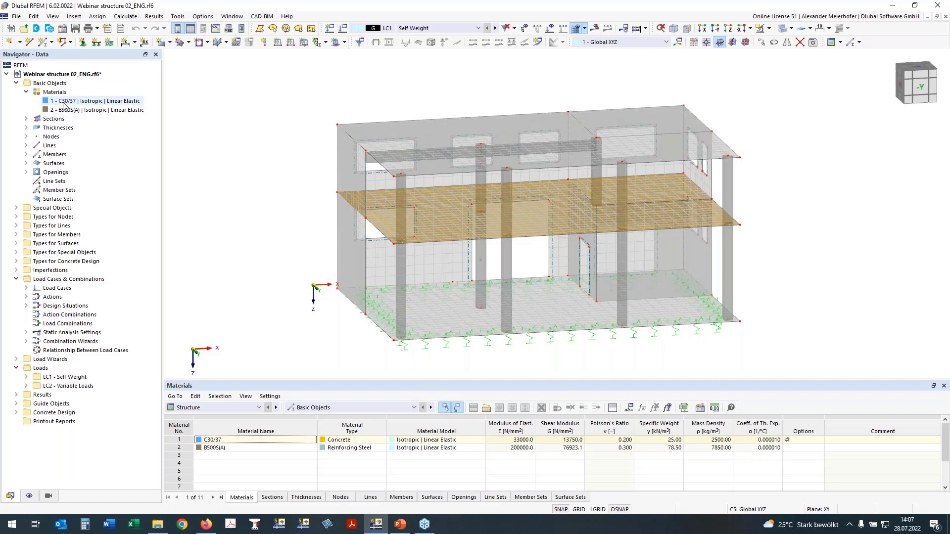
pyautogui.click(27, 118)
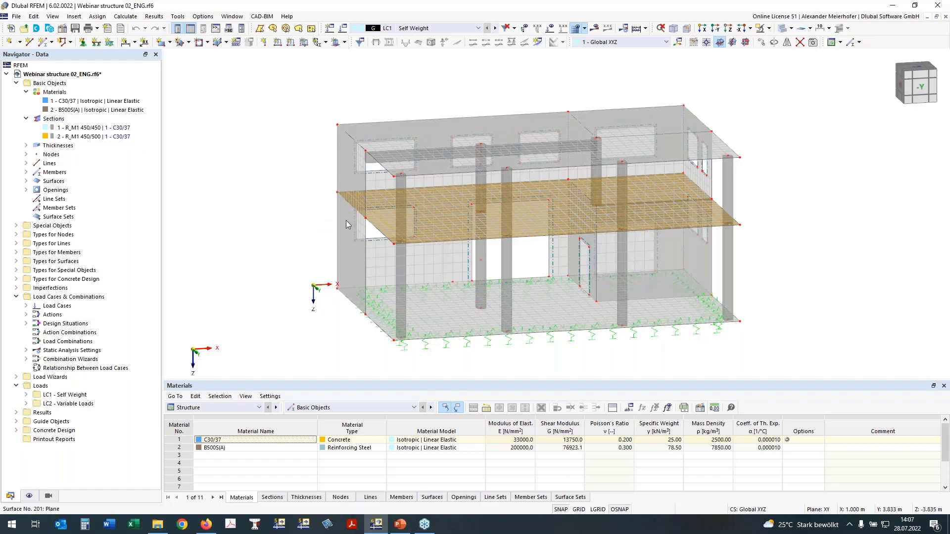
pyautogui.click(88, 128)
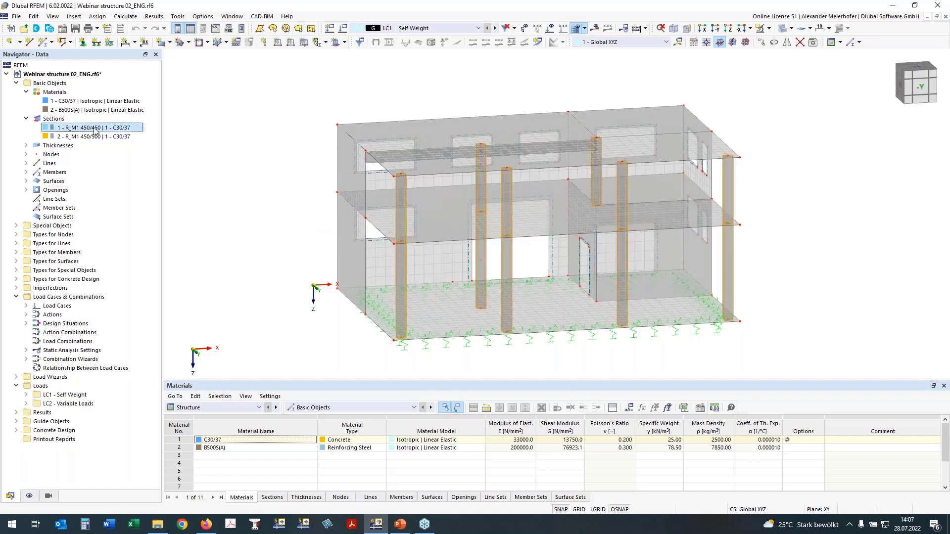
pyautogui.click(55, 137)
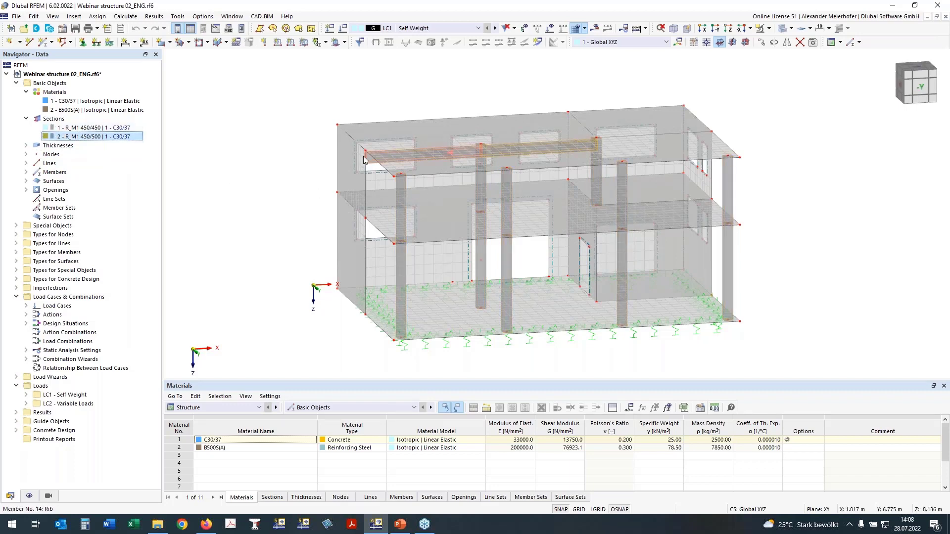
pyautogui.keyDown('ctrl'); pyautogui.moveTo(234, 177); pyautogui.dragTo(413, 187, button='middle'); pyautogui.keyUp('ctrl')
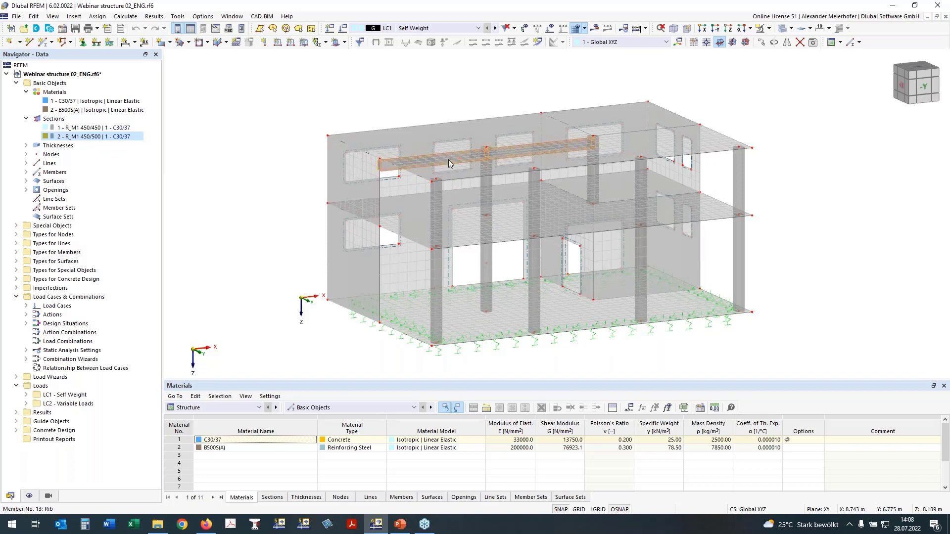
pyautogui.click(26, 145)
pyautogui.click(68, 154)
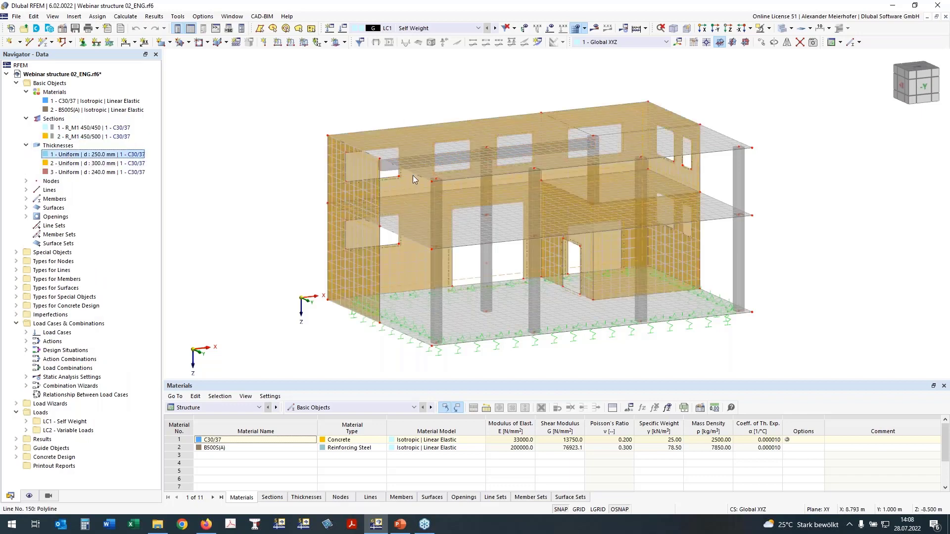
pyautogui.click(96, 173)
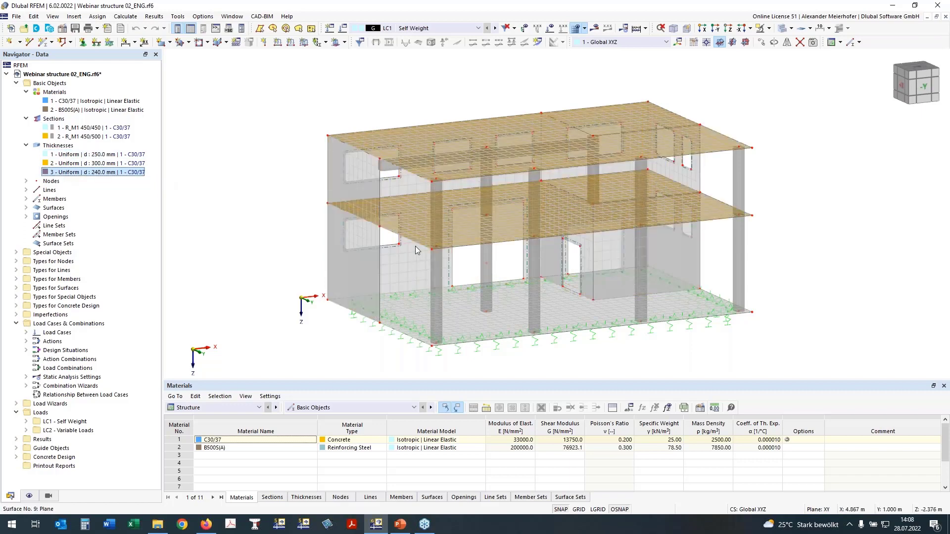
pyautogui.click(68, 164)
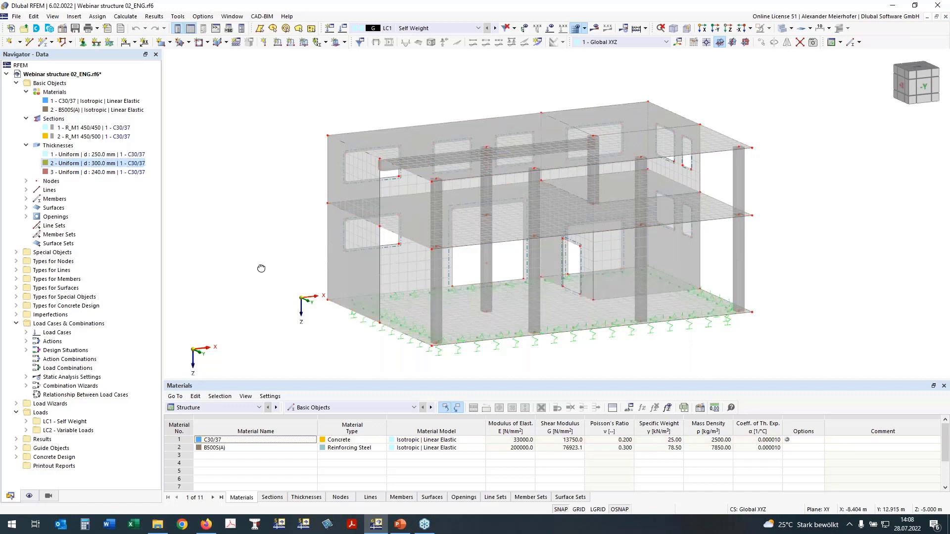
# - Examine the building from several angles, focusing on how the corner column connects to the floor slabs
pyautogui.keyDown('ctrl'); pyautogui.moveTo(261, 268); pyautogui.dragTo(218, 268, button='middle'); pyautogui.keyUp('ctrl')
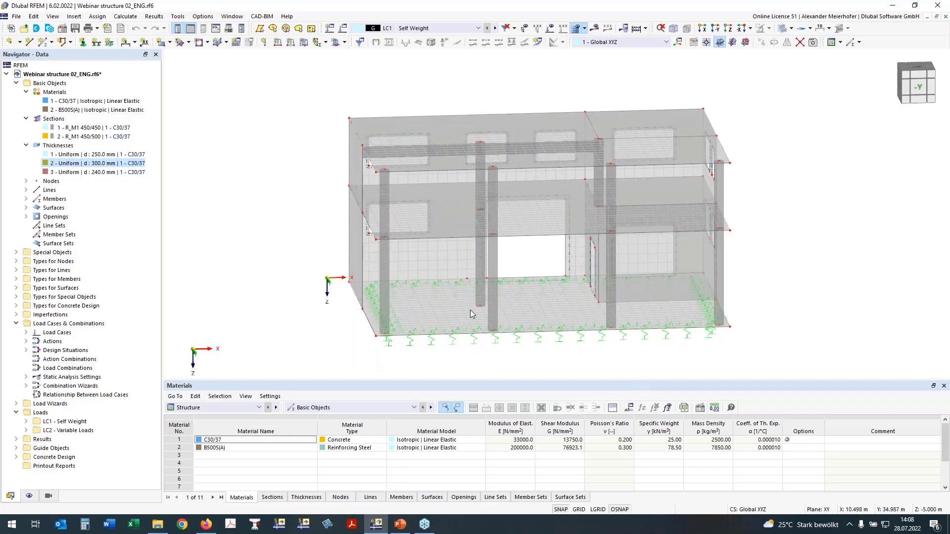
pyautogui.moveTo(275, 252)
pyautogui.keyDown('ctrl'); pyautogui.mouseDown(button='middle')
pyautogui.moveTo(246, 257)
pyautogui.moveTo(265, 263)
pyautogui.mouseUp(button='middle'); pyautogui.keyUp('ctrl')
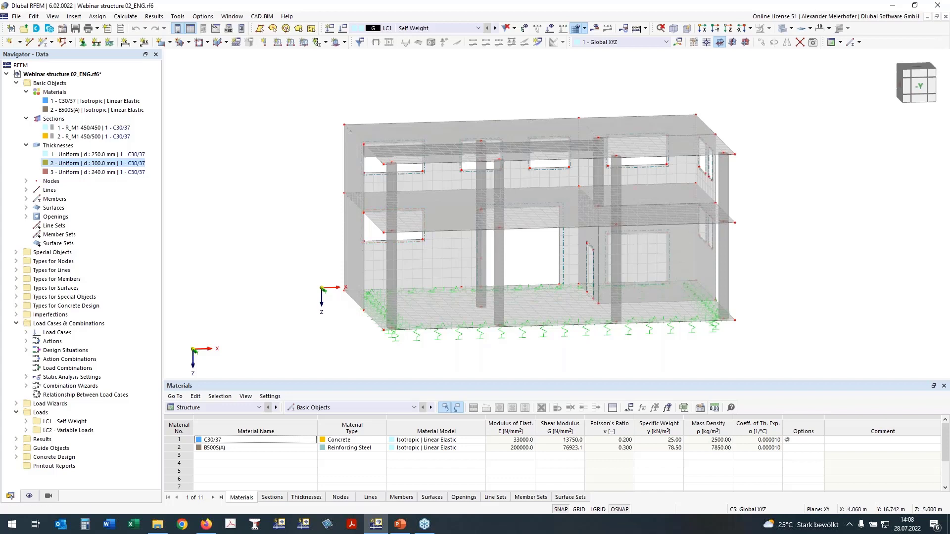
pyautogui.moveTo(347, 247); pyautogui.dragTo(288, 239, button='right')
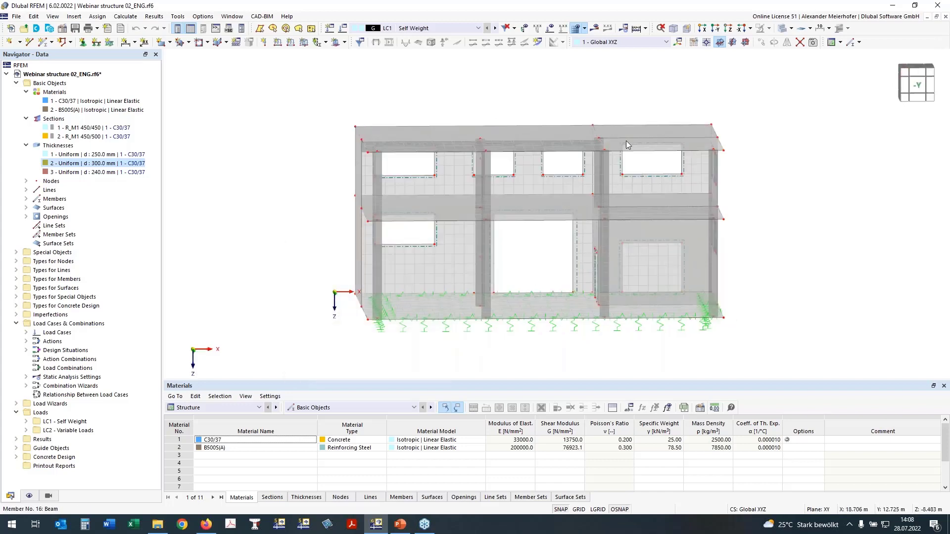
pyautogui.keyDown('ctrl'); pyautogui.moveTo(712, 151); pyautogui.dragTo(641, 152, button='middle'); pyautogui.keyUp('ctrl')
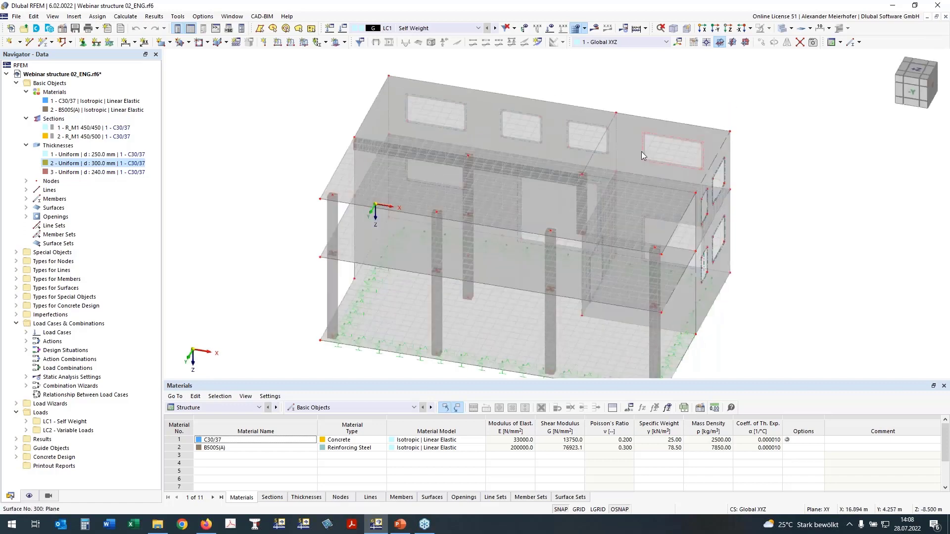
pyautogui.scroll(2, 331, 198)
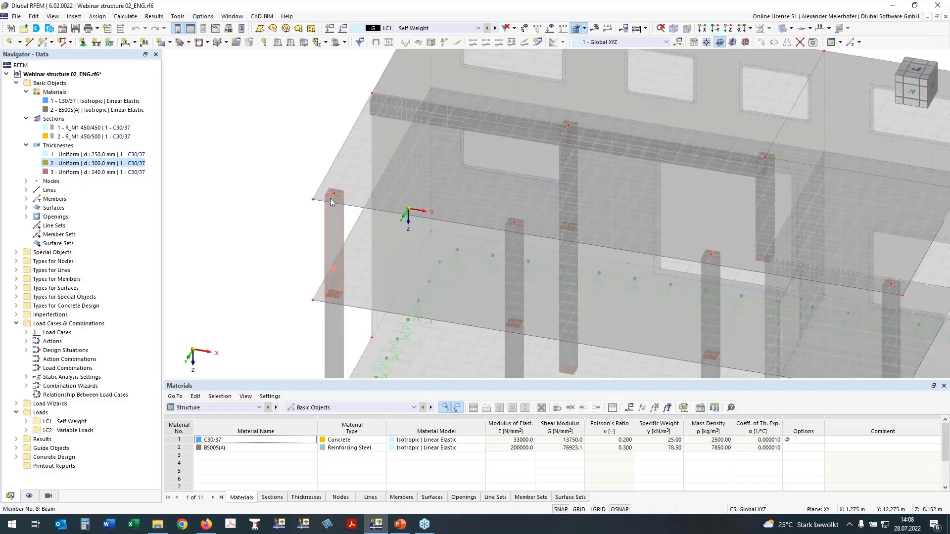
pyautogui.scroll(1, 331, 198)
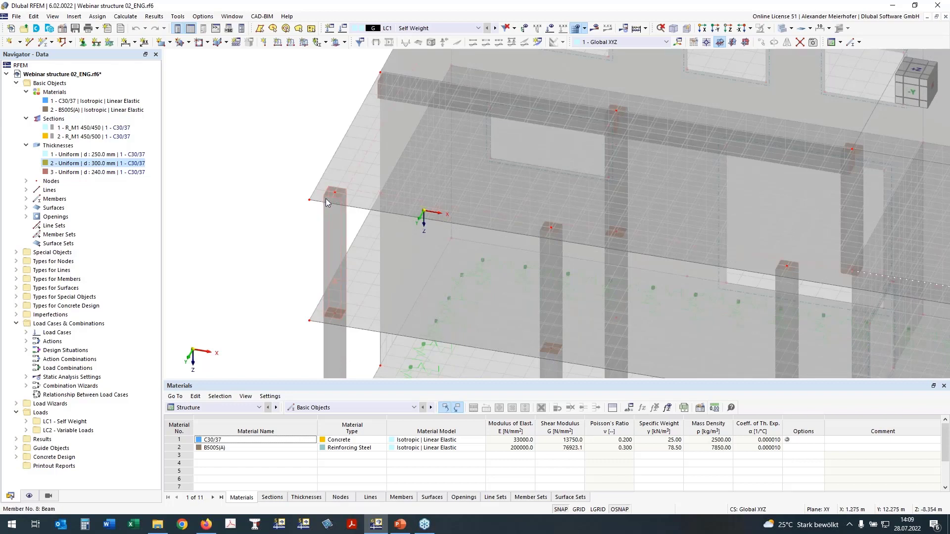
pyautogui.click(917, 70)
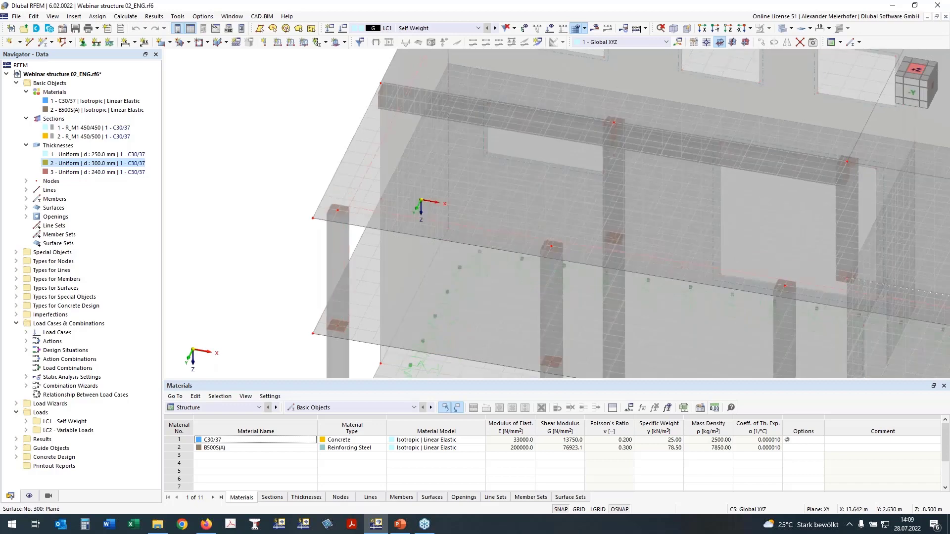
pyautogui.moveTo(918, 72); pyautogui.dragTo(917, 78)
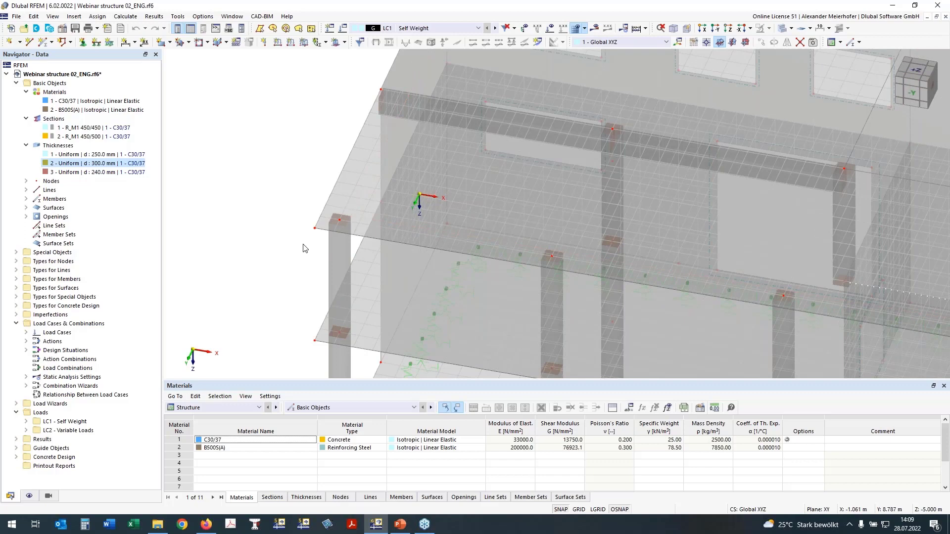
pyautogui.scroll(-4, 257, 184)
pyautogui.moveTo(917, 72); pyautogui.dragTo(917, 82)
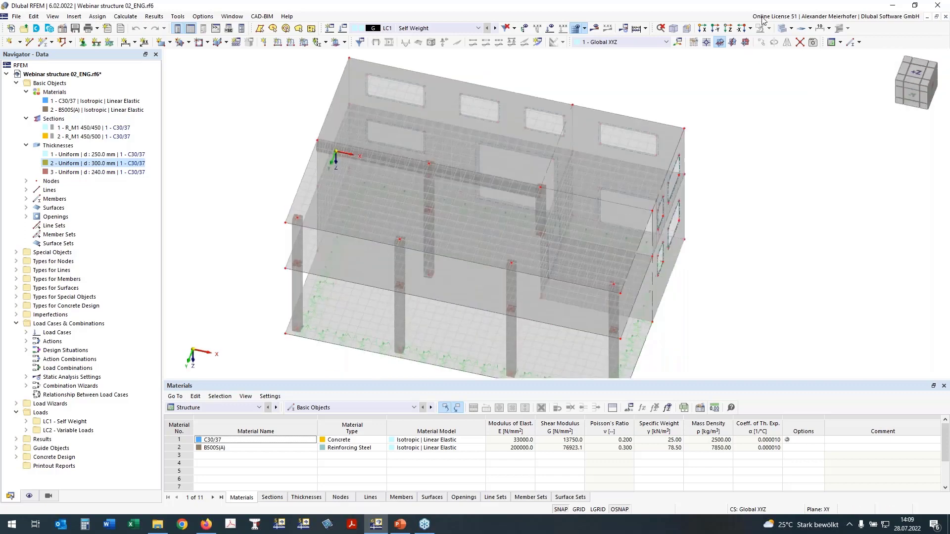
# - Define a new circular nodal mesh refinement with radius 1.000 m, inner target FE length 0.150 m and combined FE length arrangement
pyautogui.click(731, 29)
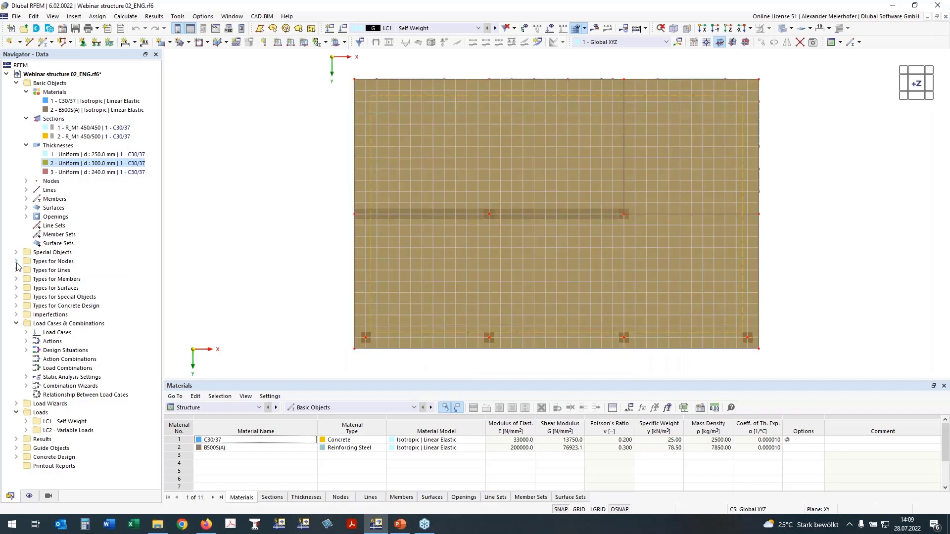
pyautogui.click(17, 261)
pyautogui.doubleClick(39, 281)
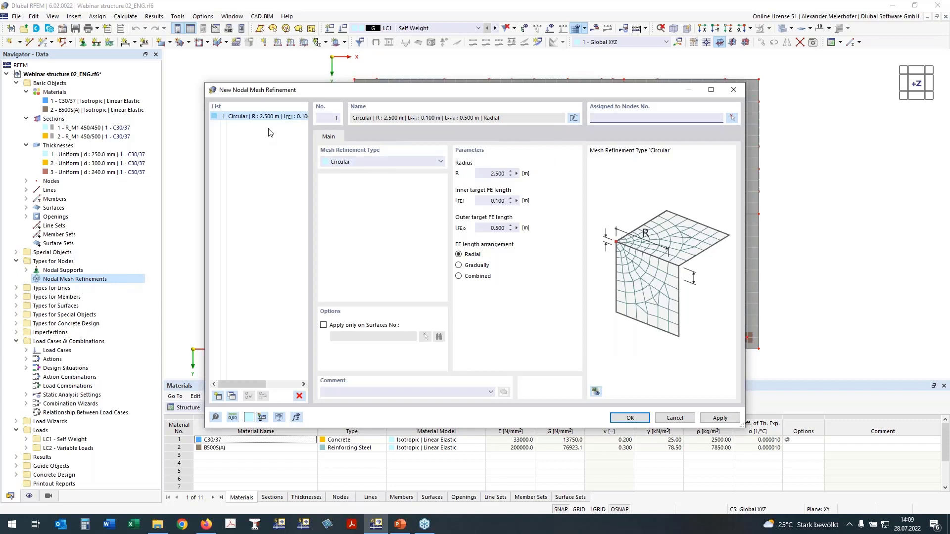
pyautogui.click(494, 173)
pyautogui.write('1')
pyautogui.click(491, 227)
pyautogui.click(501, 200)
pyautogui.write('5')
pyautogui.click(458, 276)
# - Assign the mesh refinement to the nodes along the front column row and the middle column row, and accept it
pyautogui.click(733, 119)
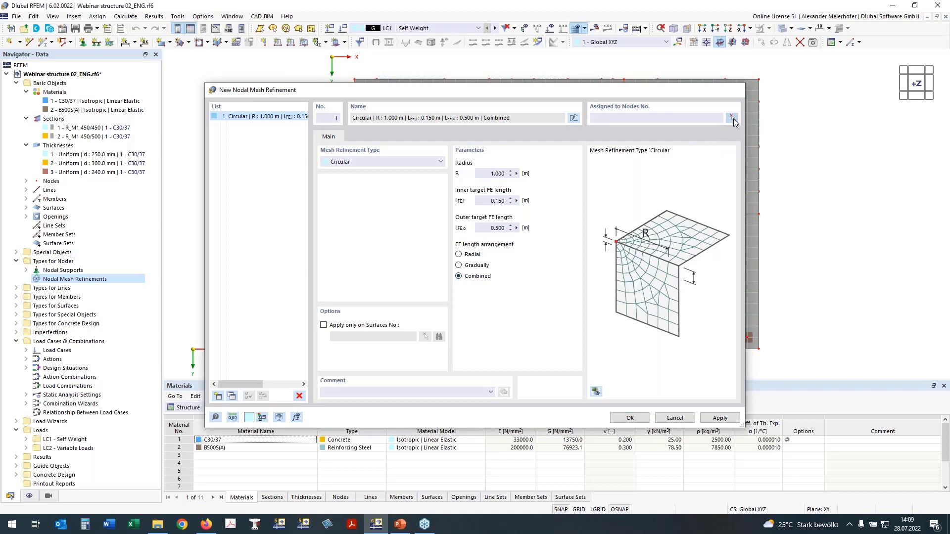
pyautogui.click(732, 119)
pyautogui.moveTo(300, 312); pyautogui.dragTo(781, 346)
pyautogui.moveTo(322, 194); pyautogui.dragTo(772, 235)
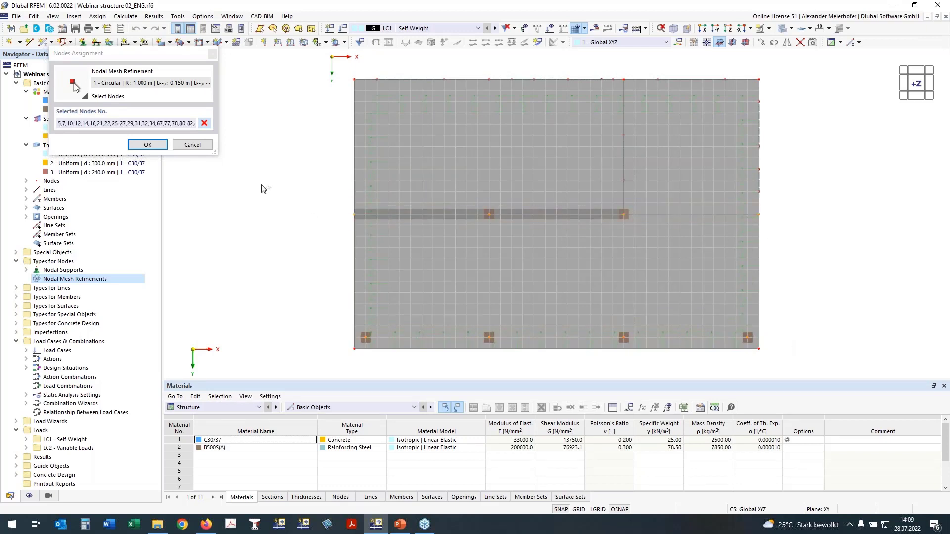
pyautogui.keyDown('ctrl'); pyautogui.moveTo(874, 250); pyautogui.dragTo(825, 133, button='middle'); pyautogui.keyUp('ctrl')
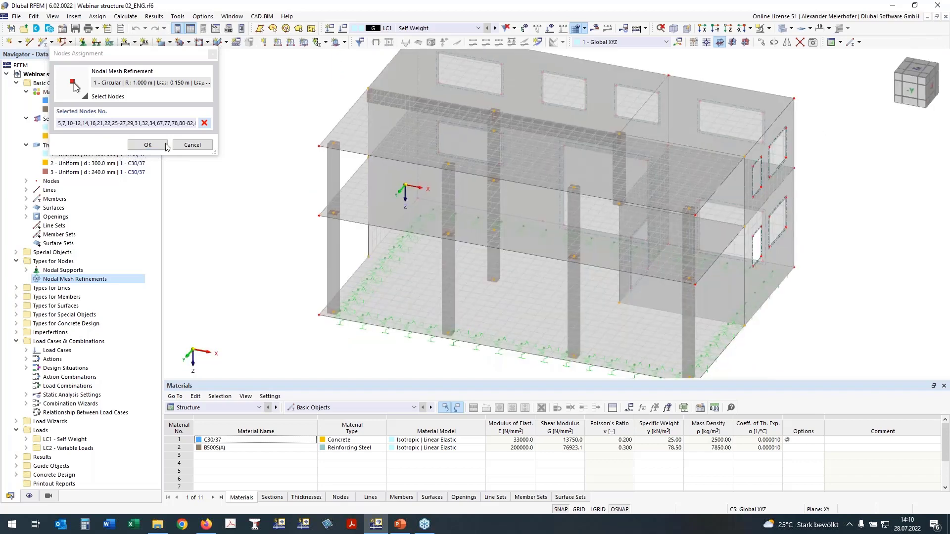
pyautogui.click(166, 145)
pyautogui.click(507, 308)
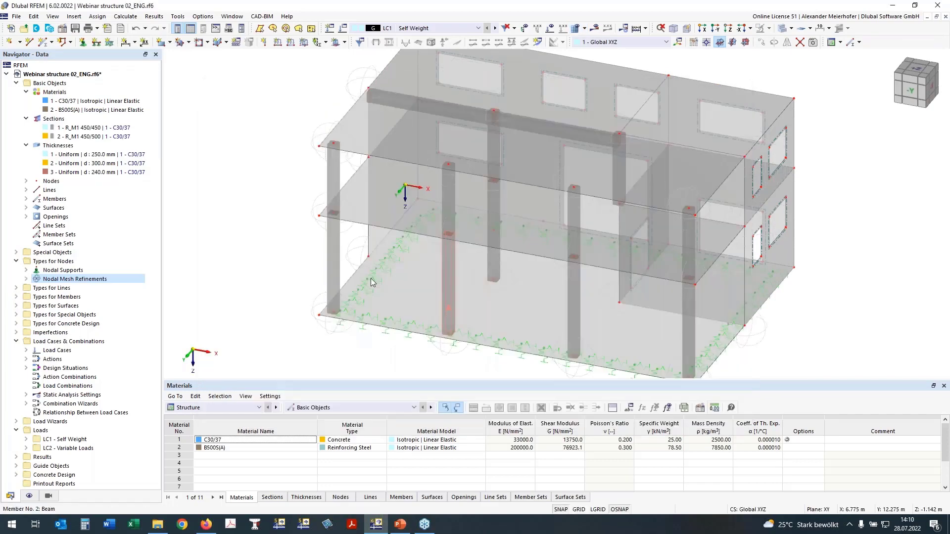
# - Inspect the mesh refinement spheres around the column nodes at both slab levels
pyautogui.keyDown('ctrl'); pyautogui.moveTo(325, 118); pyautogui.dragTo(312, 220, button='middle'); pyautogui.keyUp('ctrl')
pyautogui.scroll(3, 312, 220)
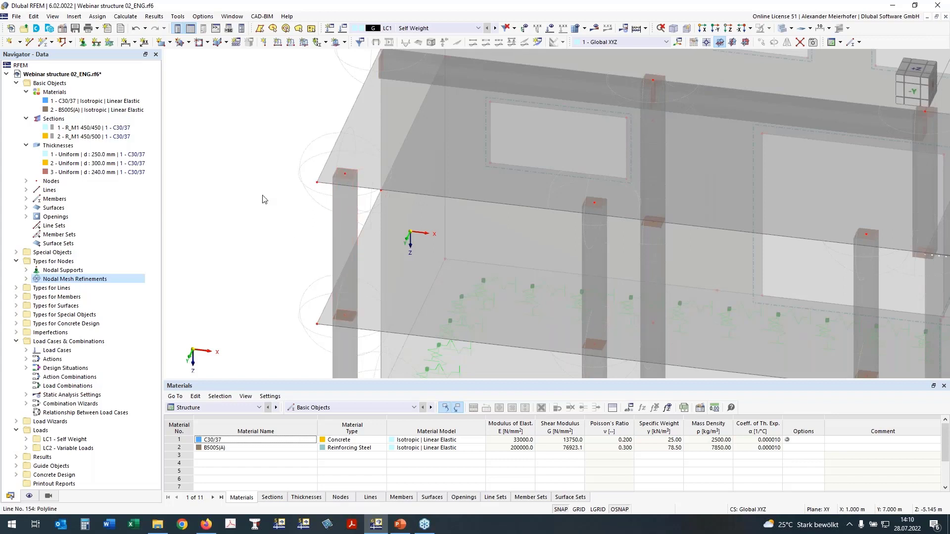
pyautogui.scroll(-2, 294, 243)
pyautogui.moveTo(263, 241); pyautogui.dragTo(237, 248, button='middle')
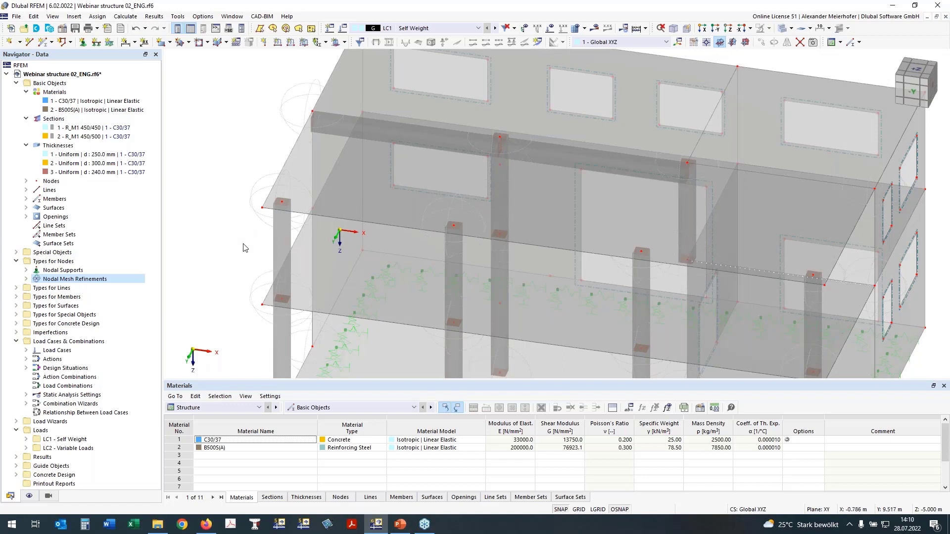
pyautogui.keyDown('ctrl'); pyautogui.moveTo(240, 246); pyautogui.dragTo(250, 217, button='middle'); pyautogui.keyUp('ctrl')
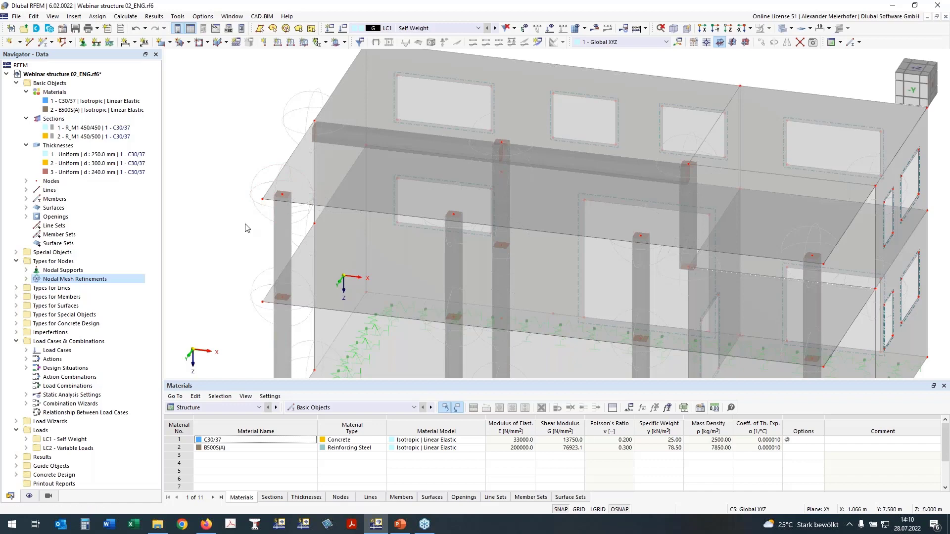
pyautogui.moveTo(239, 220); pyautogui.dragTo(253, 268, button='middle')
# - Create a new rectangular surface results adjustment with dimensions a and b both set to 0.450 m
pyautogui.click(916, 76)
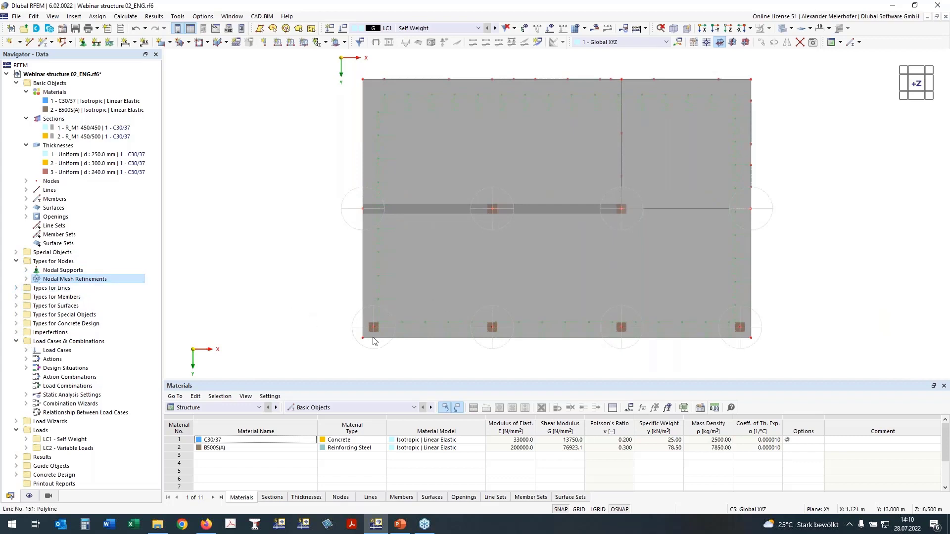
pyautogui.moveTo(332, 322); pyautogui.dragTo(301, 286, button='middle')
pyautogui.scroll(3, 391, 337)
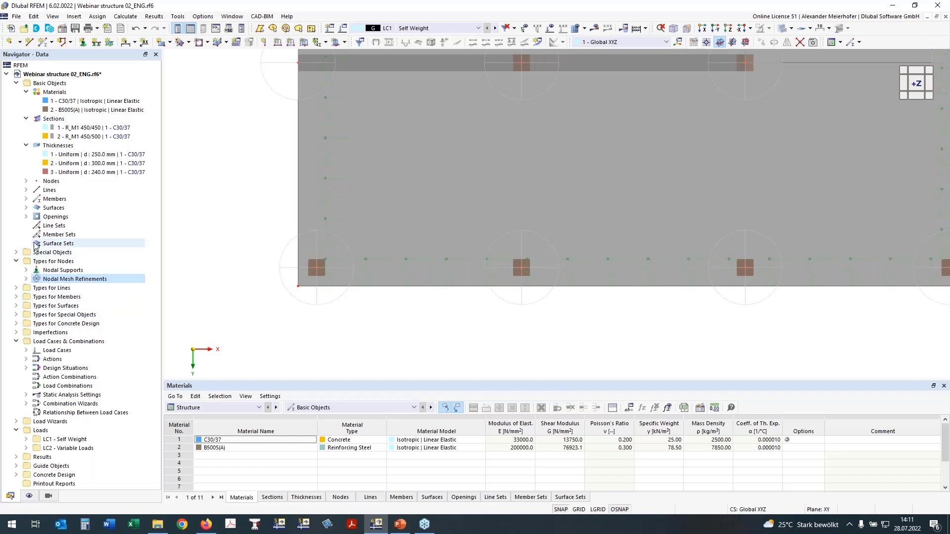
pyautogui.click(16, 253)
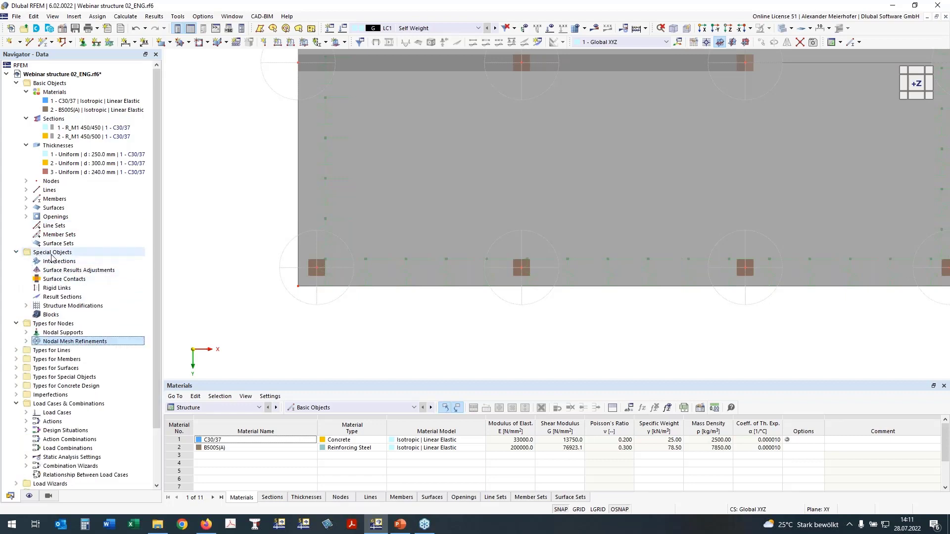
pyautogui.click(79, 270)
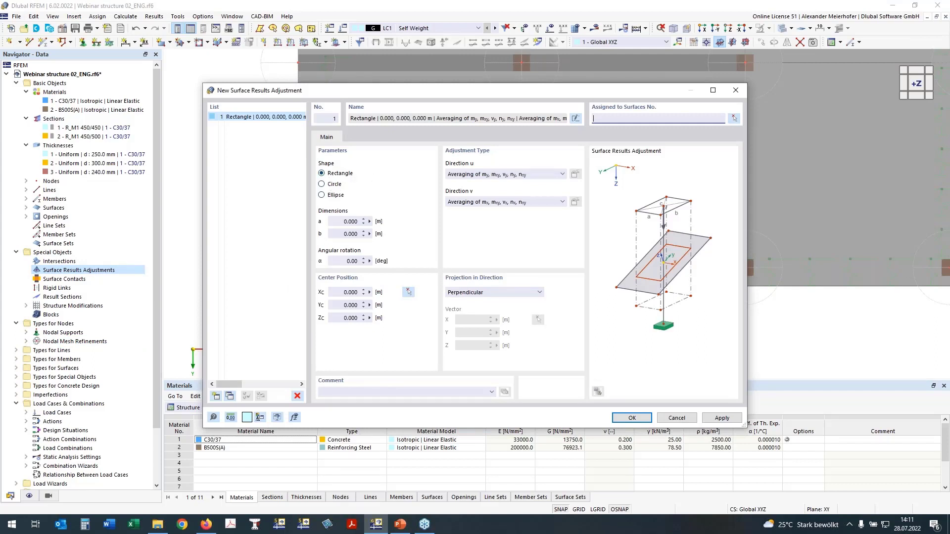
pyautogui.click(345, 222)
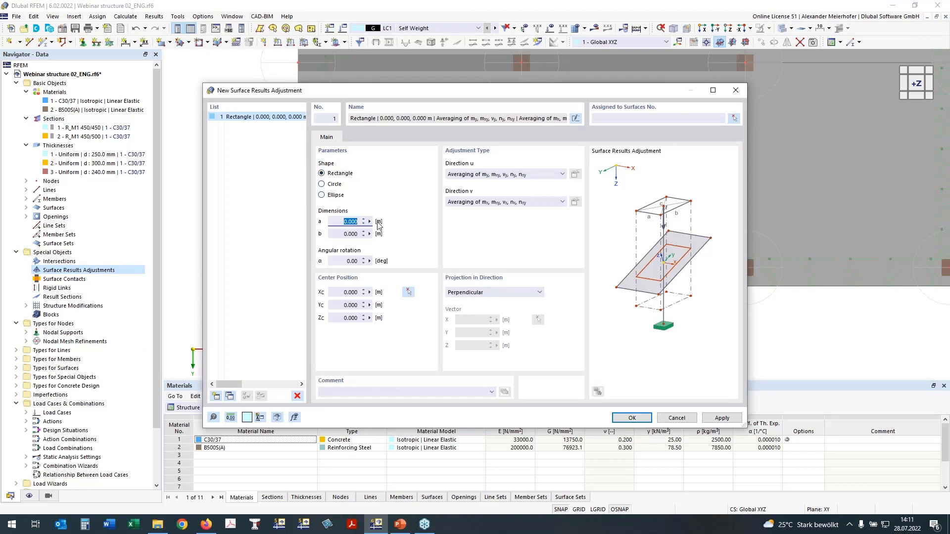
pyautogui.write('0,45')
pyautogui.click(345, 235)
pyautogui.write('0,45')
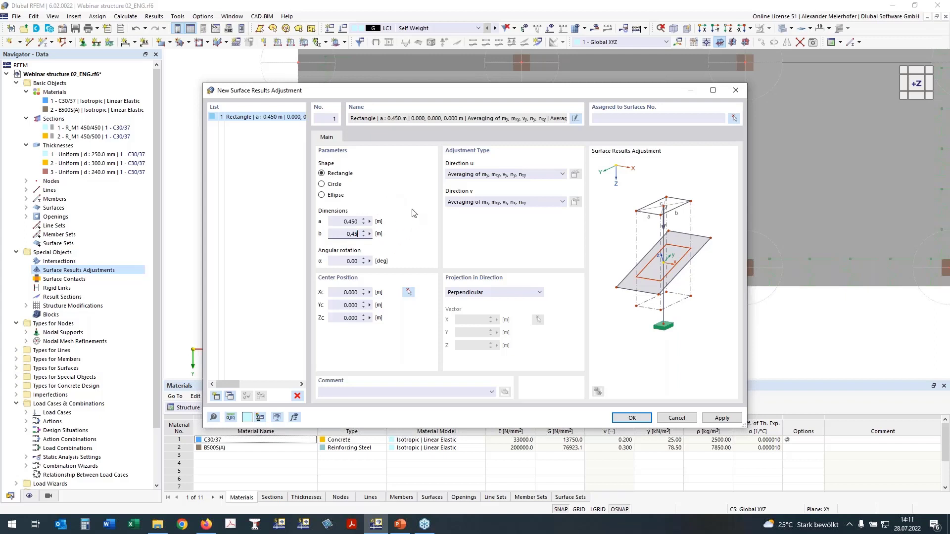
pyautogui.click(349, 261)
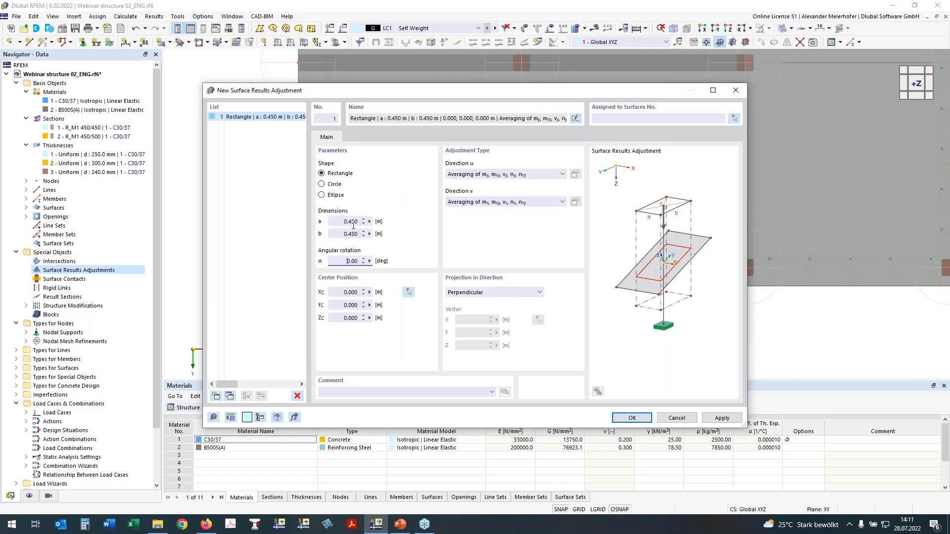
# - Assign the surface results adjustment to slab surfaces 100, 200 and 300
pyautogui.click(734, 119)
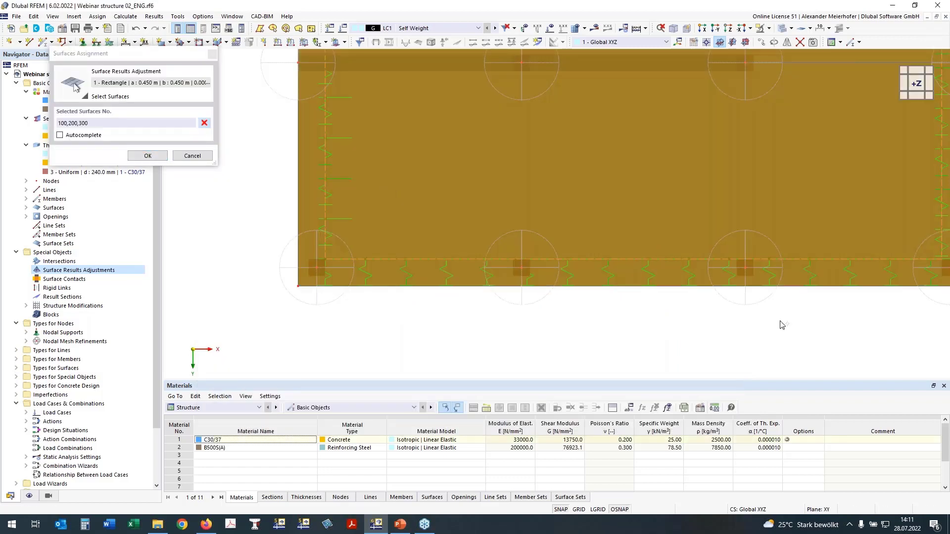
pyautogui.keyDown('ctrl'); pyautogui.moveTo(782, 325); pyautogui.dragTo(704, 221, button='middle'); pyautogui.keyUp('ctrl')
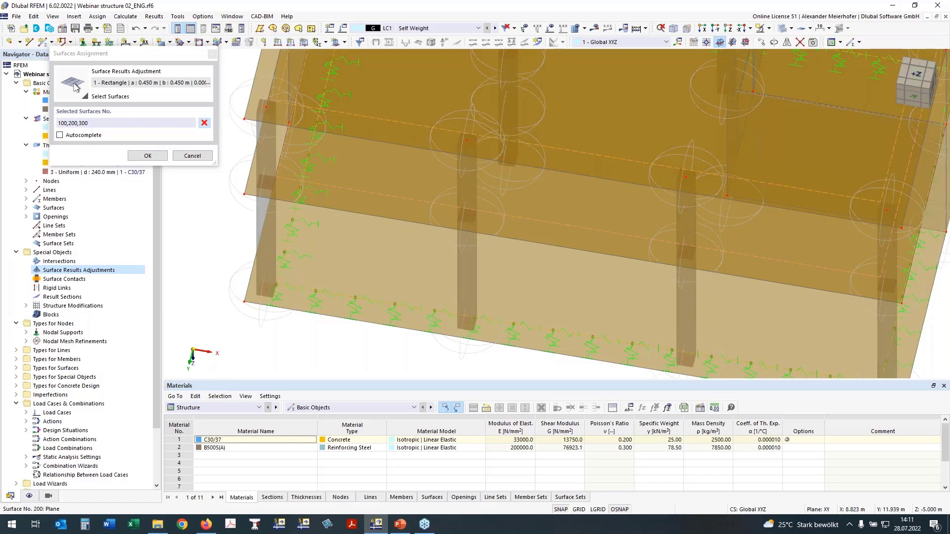
pyautogui.click(147, 155)
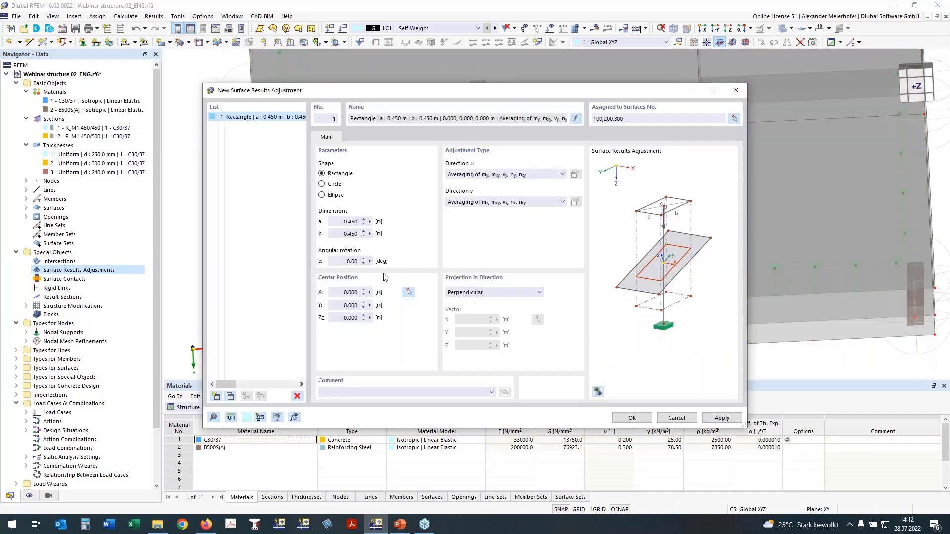
# - Set the adjustment's center by picking the slab-edge node at the beam end, at 1.000, 7.000, -8.500 m
pyautogui.click(408, 293)
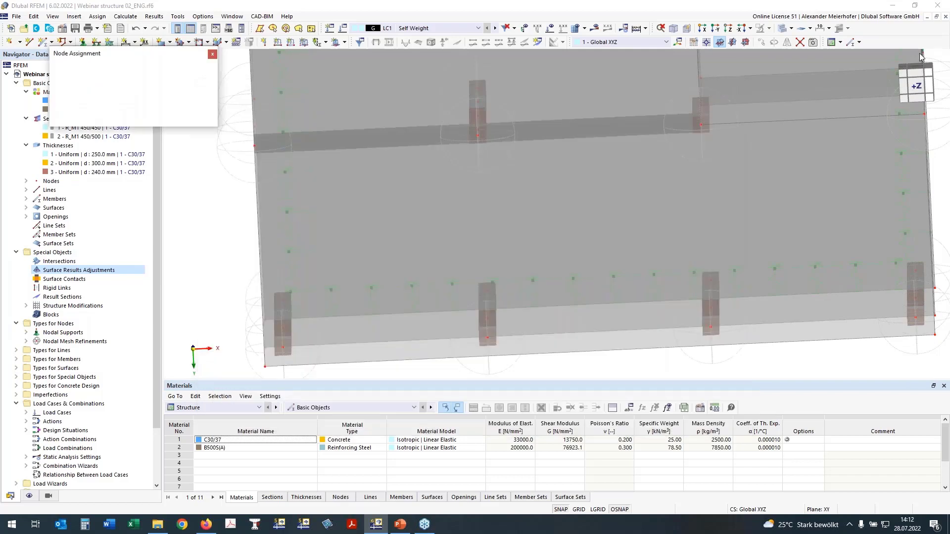
pyautogui.click(908, 95)
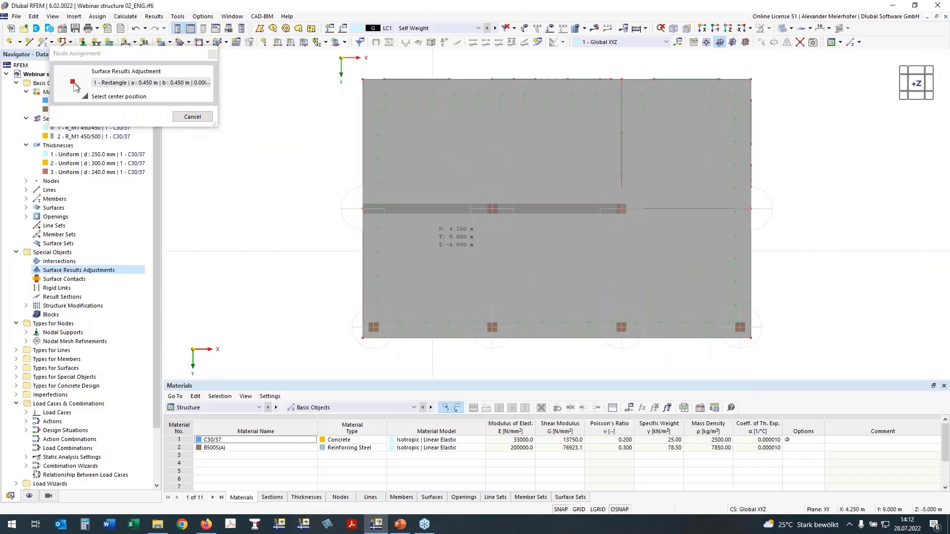
pyautogui.click(363, 209)
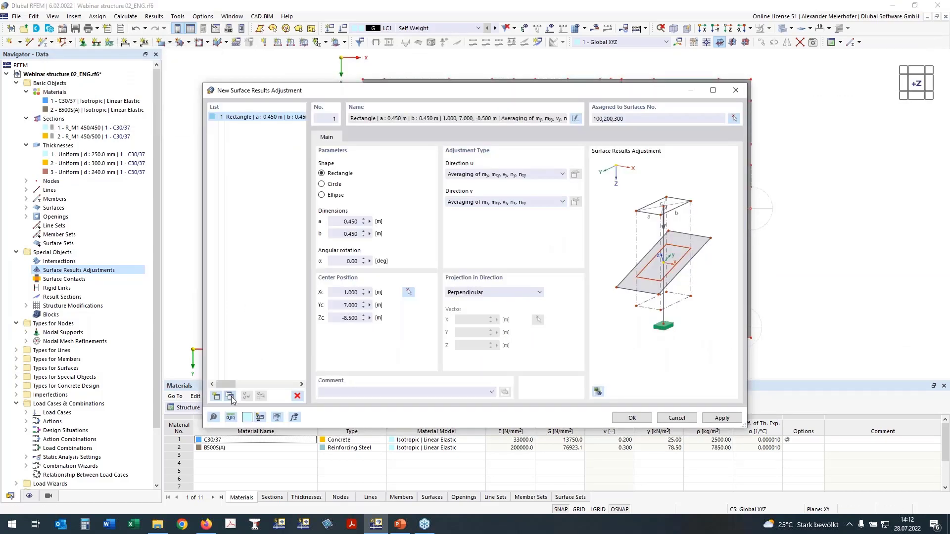
# - Copy the first adjustment and center the copy on the corner column node at 1.500, 12.500, -8.500 m
pyautogui.click(230, 397)
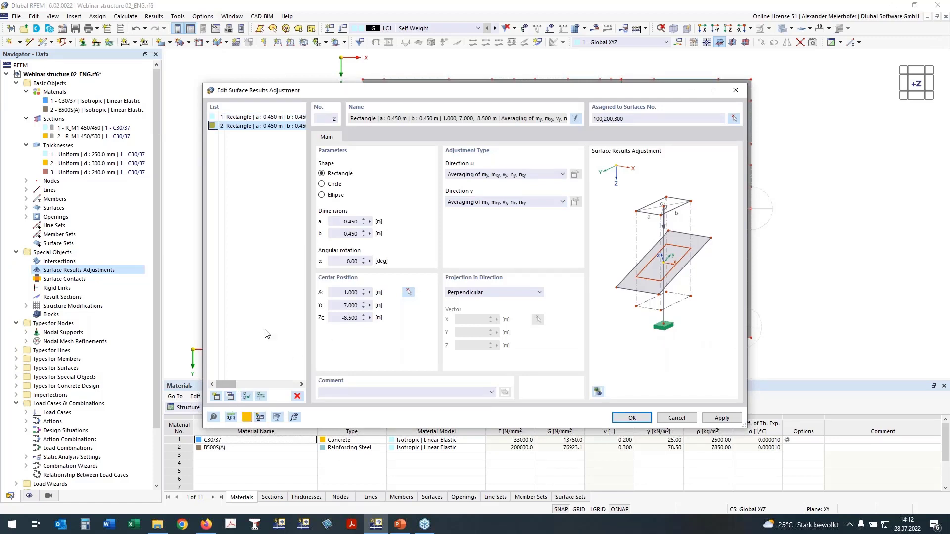
pyautogui.click(408, 292)
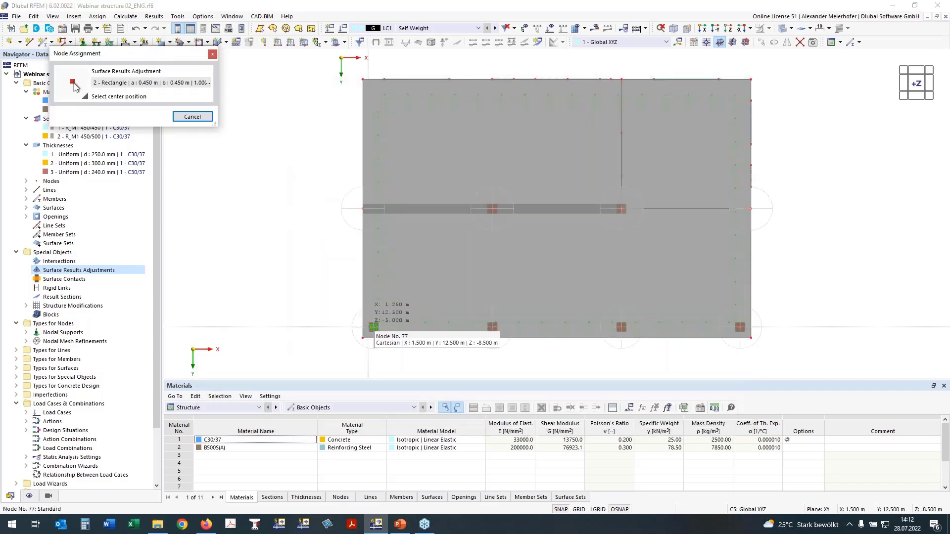
pyautogui.scroll(3, 360, 332)
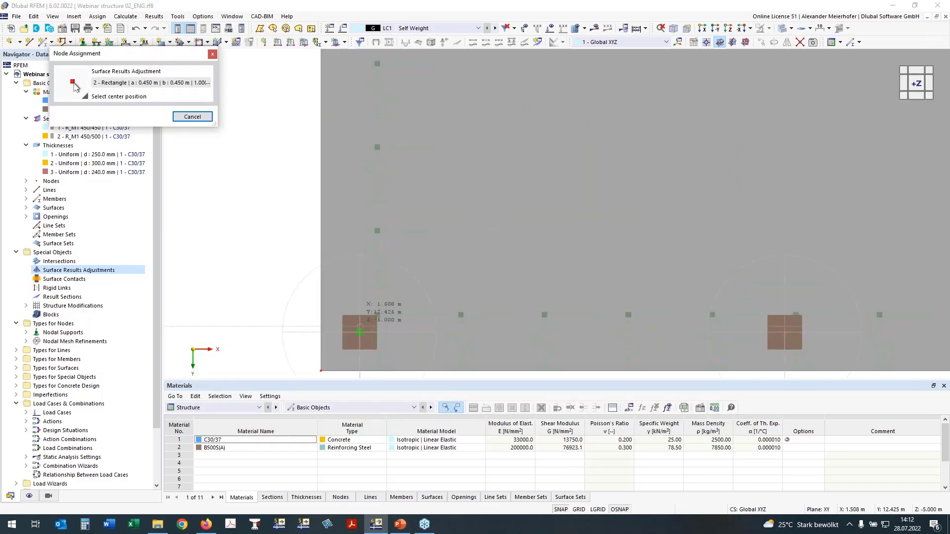
pyautogui.click(359, 332)
# - Copy the adjustment twice, centering the copies on the column nodes at 7.000, 12.500, -8.500 m and 7.000, 7.000, -8.500 m
pyautogui.click(229, 396)
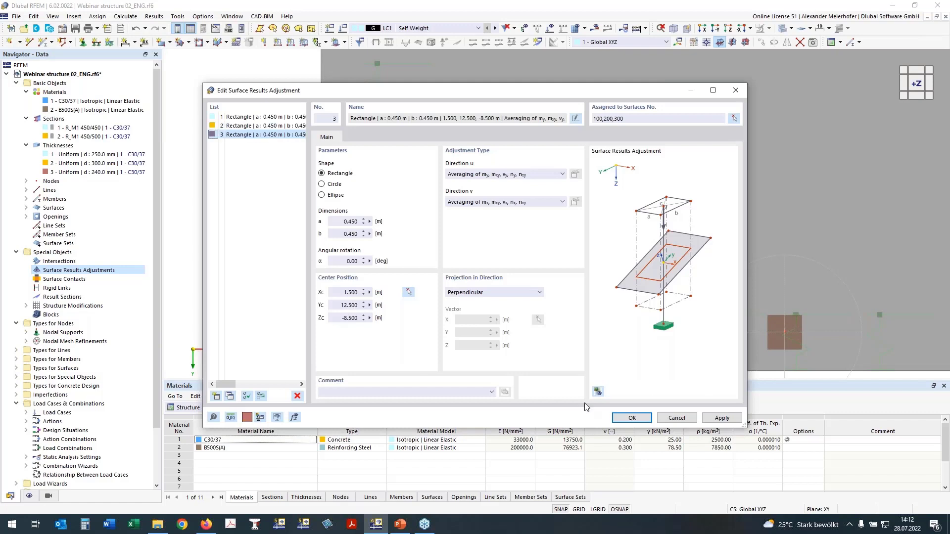
pyautogui.click(408, 292)
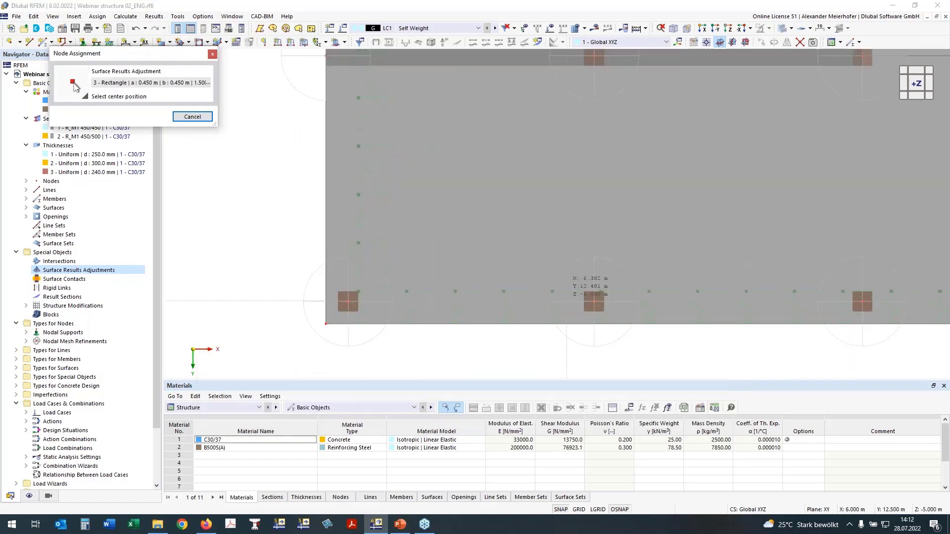
pyautogui.click(594, 302)
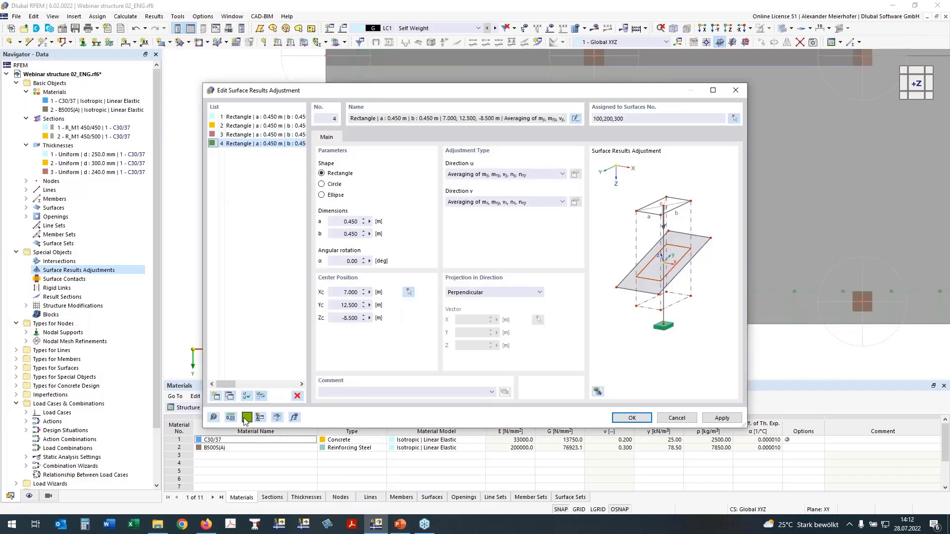
pyautogui.click(408, 293)
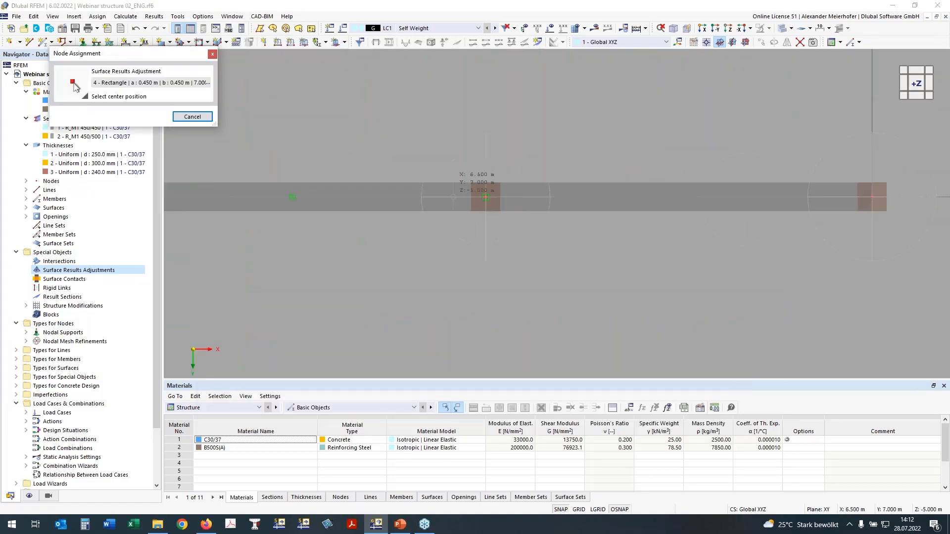
pyautogui.click(486, 197)
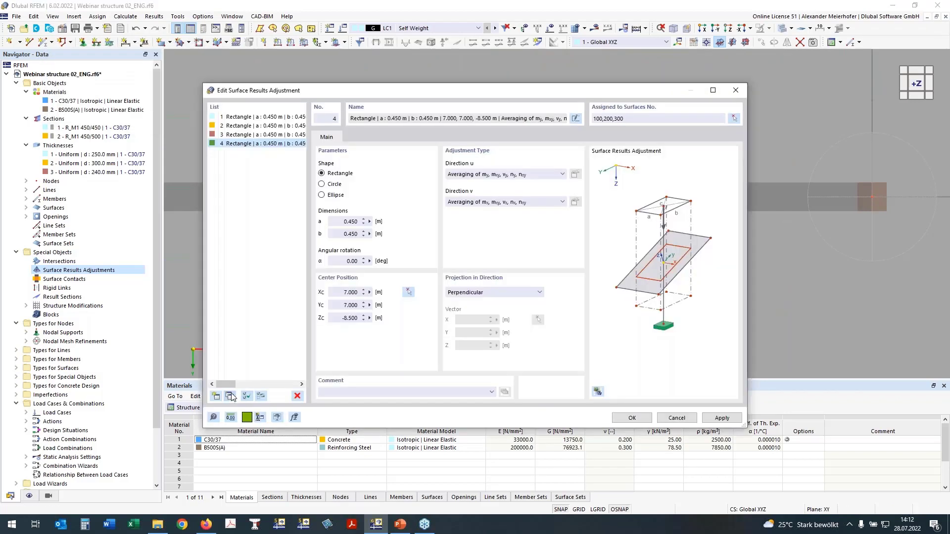
# - Copy adjustment 4, set the copy's dimensions to a 1.000 m and b 0.250 m, and center it at 19.000, 7.000, -8.500 m
pyautogui.click(229, 396)
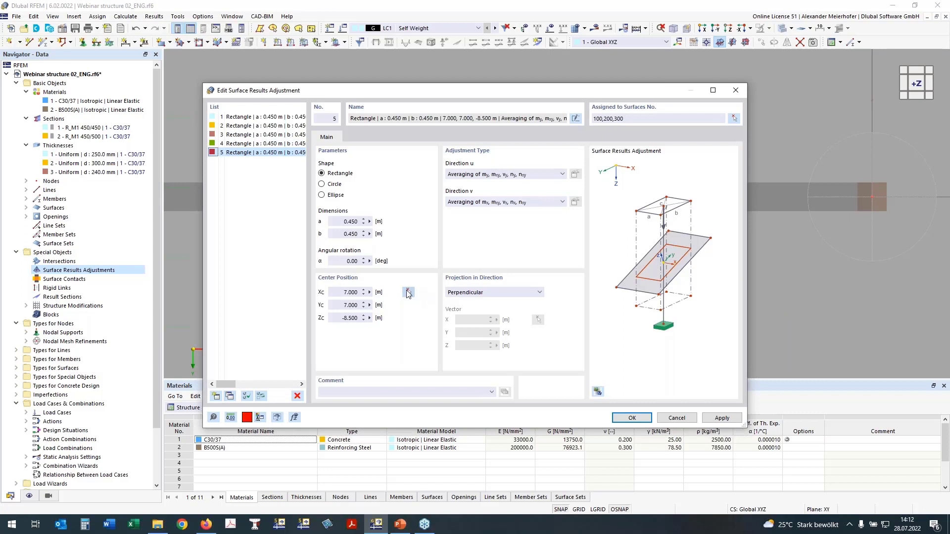
pyautogui.click(352, 234)
pyautogui.write('2')
pyautogui.click(350, 222)
pyautogui.doubleClick(350, 221)
pyautogui.write('1')
pyautogui.press('Tab')
pyautogui.click(409, 293)
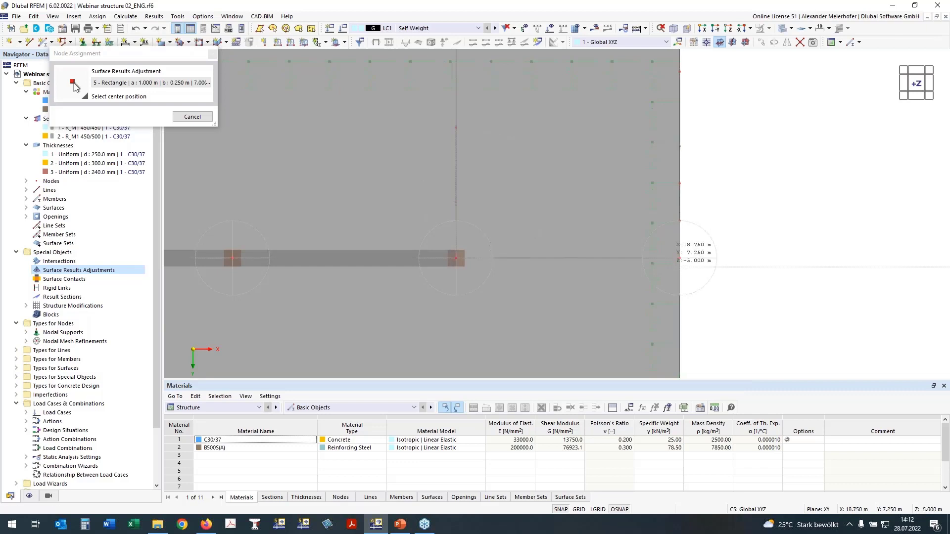
pyautogui.click(456, 258)
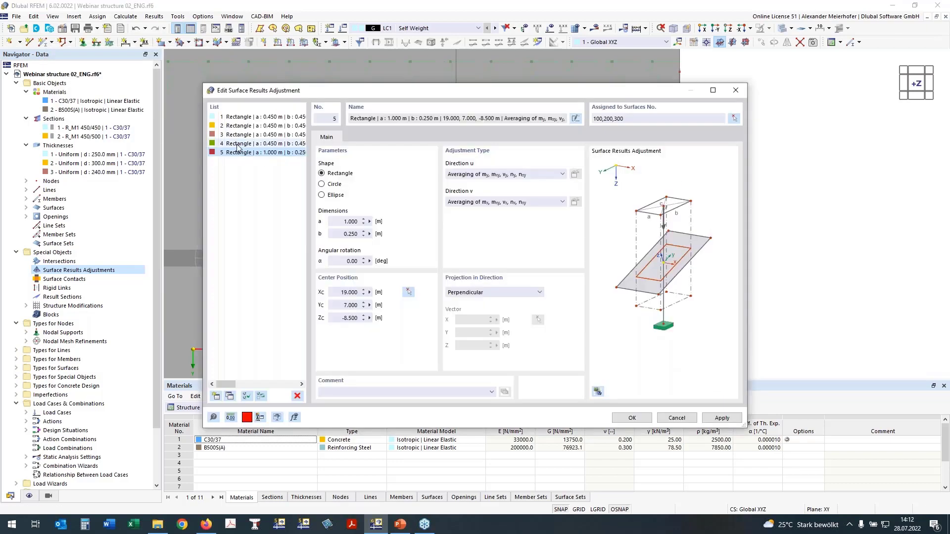
# - Set adjustment 1 to the Zero type in direction u with all basic internal forces included
pyautogui.click(242, 117)
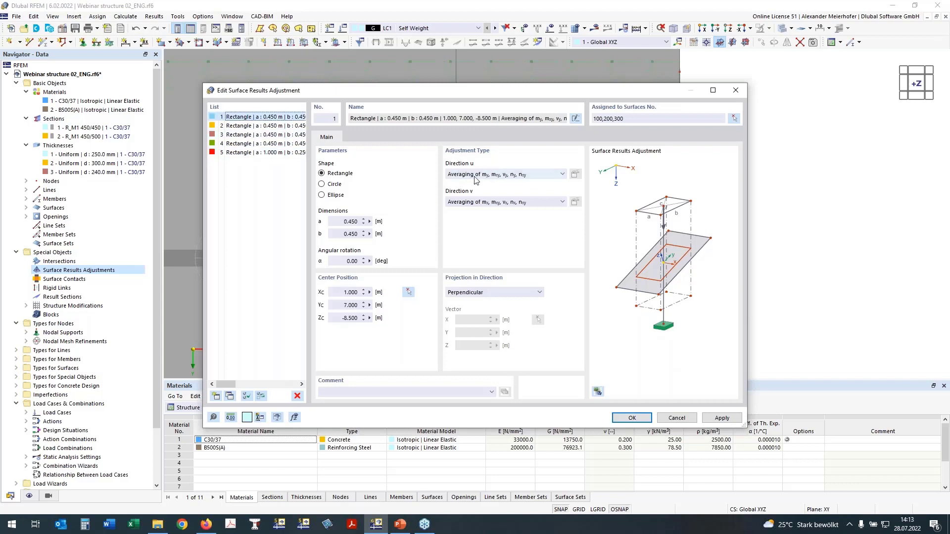
pyautogui.click(521, 178)
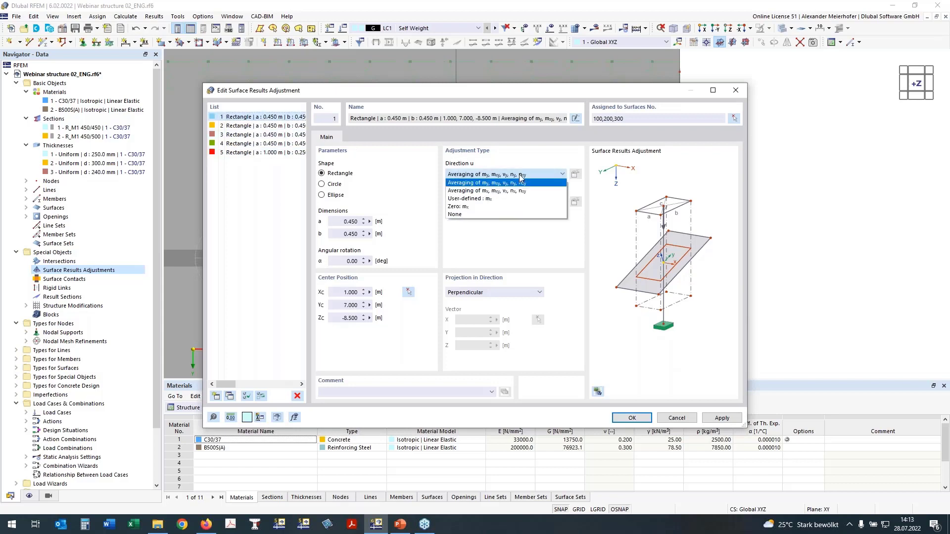
pyautogui.click(477, 206)
pyautogui.click(575, 175)
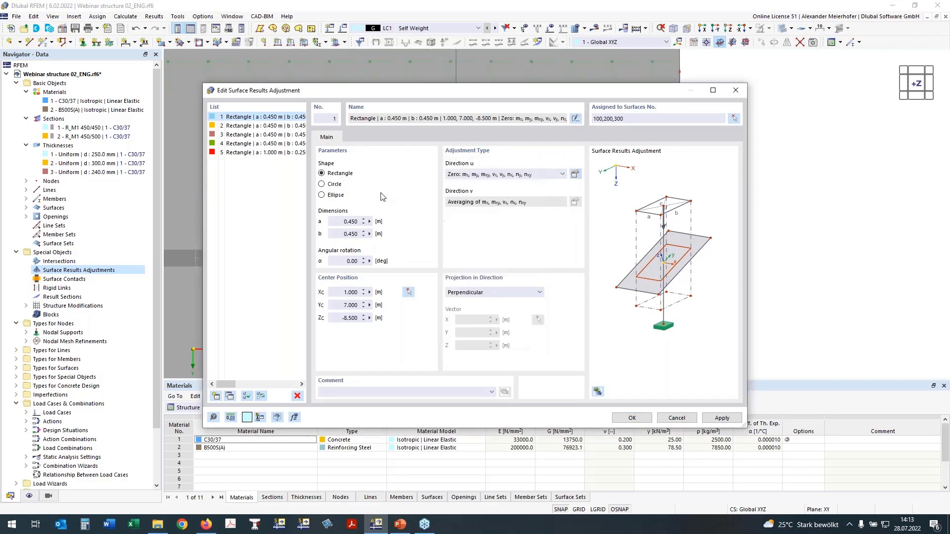
# - Set the direction u adjustment type to Zero for adjustments 2 to 5 together
pyautogui.click(267, 127)
pyautogui.keyDown('shift'); pyautogui.click(260, 153); pyautogui.keyUp('shift')
pyautogui.click(561, 174)
pyautogui.click(560, 185)
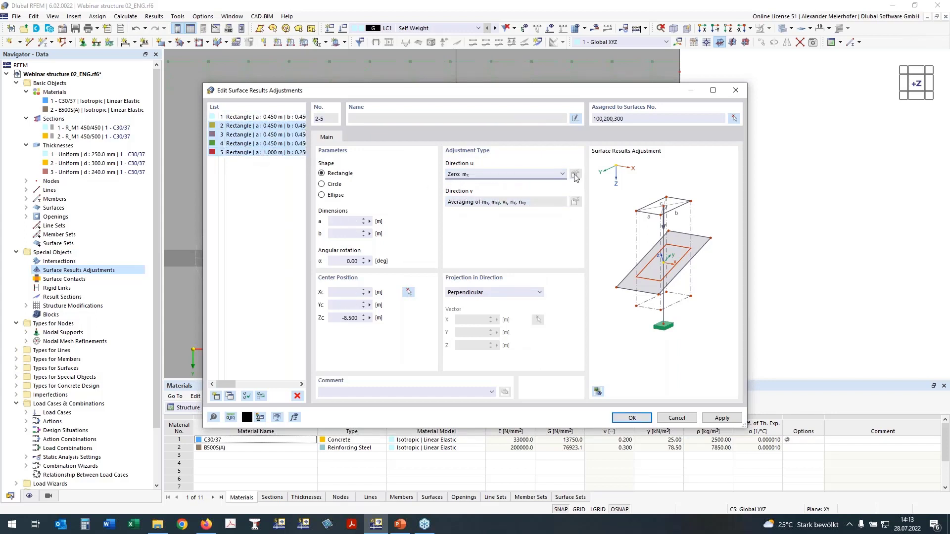
# - Include all basic internal forces in the zero adjustment of entries 2 and 3
pyautogui.click(255, 127)
pyautogui.click(575, 175)
pyautogui.click(466, 339)
pyautogui.click(255, 135)
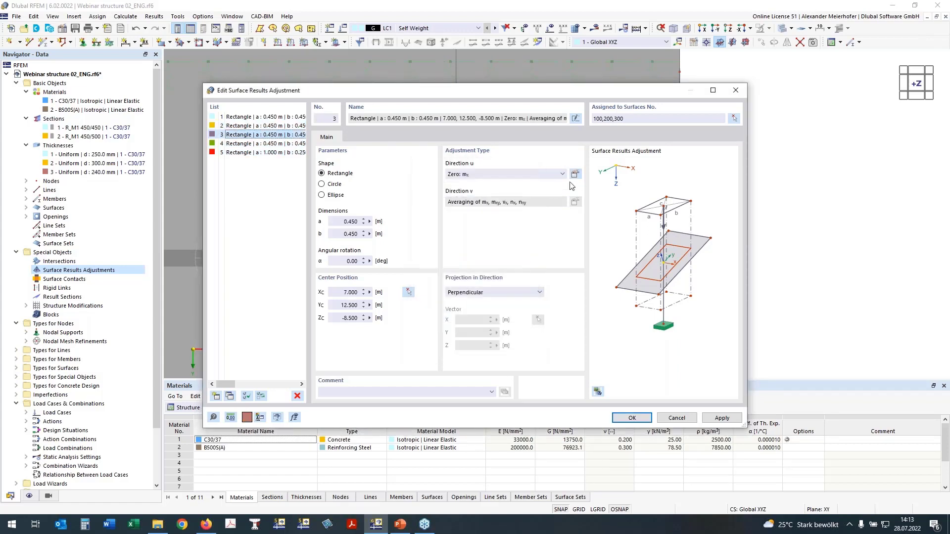
pyautogui.click(574, 174)
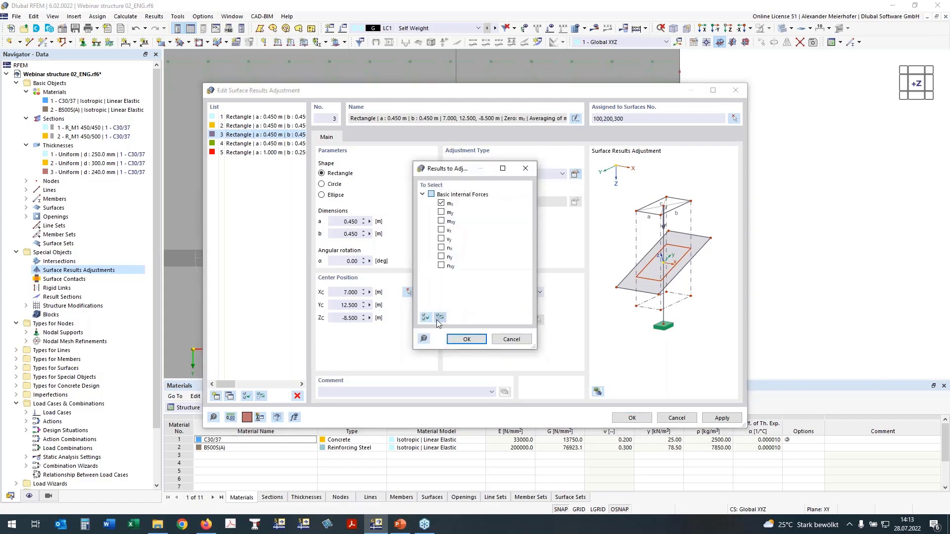
pyautogui.click(424, 318)
pyautogui.click(466, 339)
# - Include all basic internal forces in the zero adjustment of entries 4 and 5, and accept the surface results adjustments
pyautogui.click(254, 144)
pyautogui.click(574, 174)
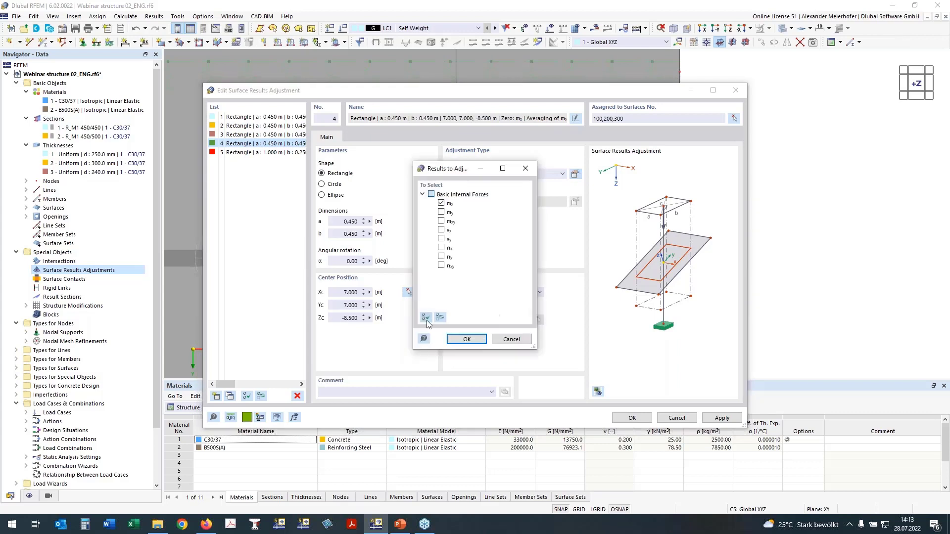
pyautogui.click(425, 319)
pyautogui.click(468, 341)
pyautogui.click(255, 153)
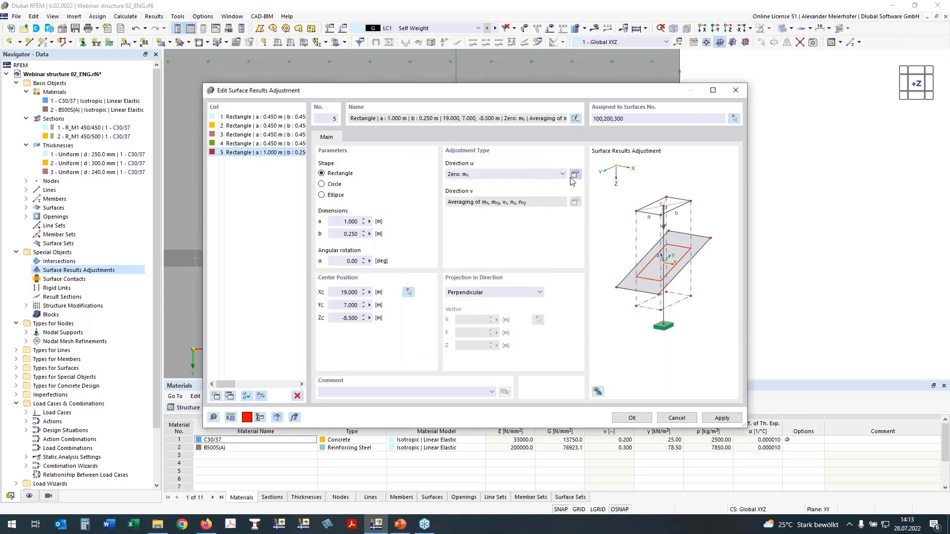
pyautogui.click(575, 175)
pyautogui.click(425, 317)
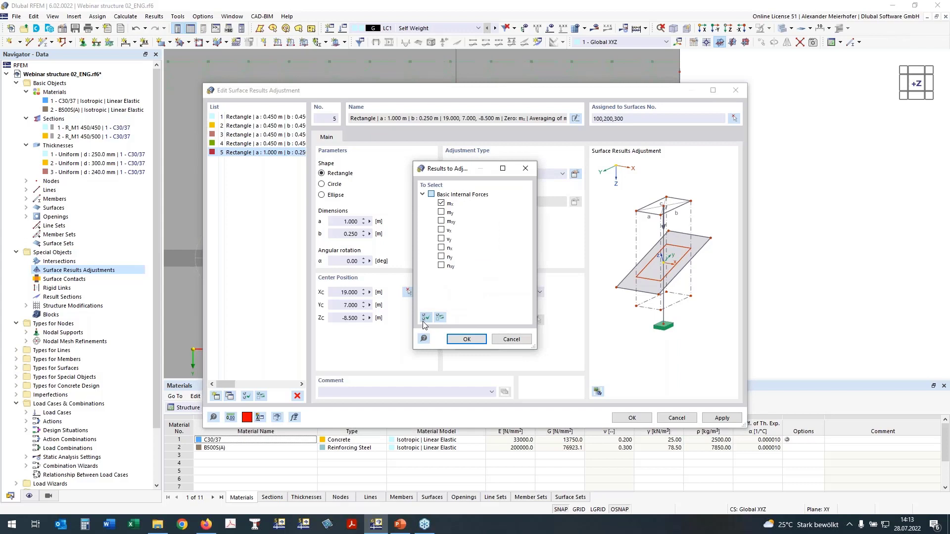
pyautogui.click(465, 340)
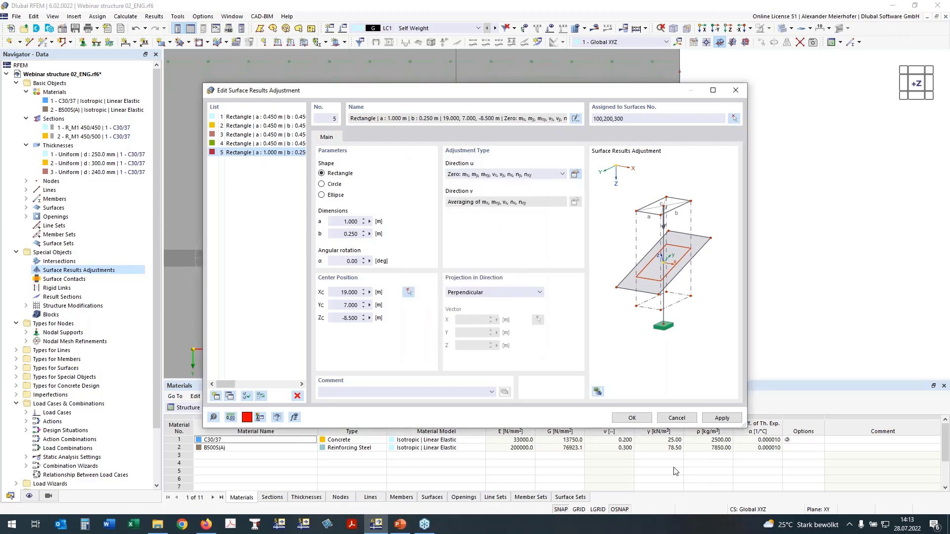
pyautogui.click(635, 422)
pyautogui.scroll(-5, 519, 318)
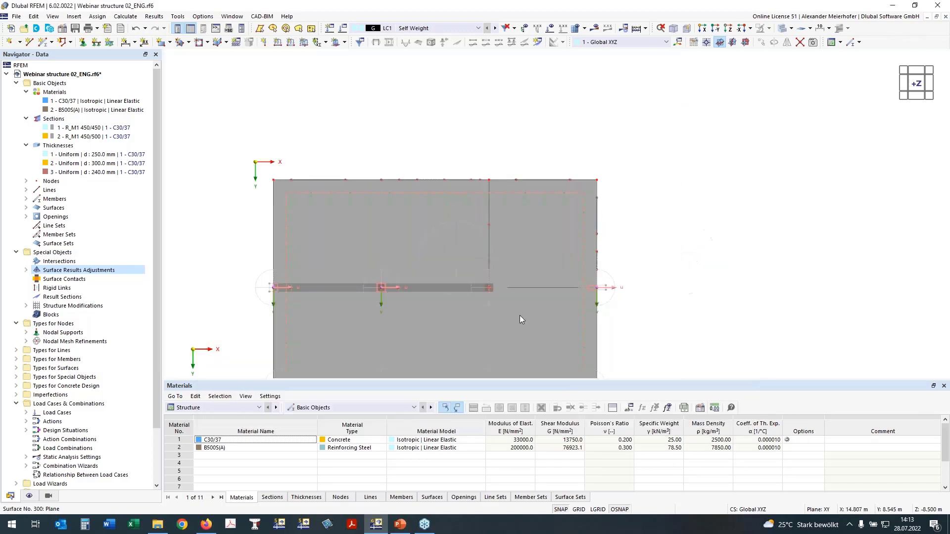
# - Copy the existing surface results adjustments along X to the remaining inner and front roof-level column heads, including a 5.5 m offset
pyautogui.keyDown('ctrl'); pyautogui.moveTo(719, 348); pyautogui.dragTo(713, 234, button='middle'); pyautogui.keyUp('ctrl')
pyautogui.scroll(3, 426, 154)
pyautogui.moveTo(589, 111); pyautogui.dragTo(579, 38, button='middle')
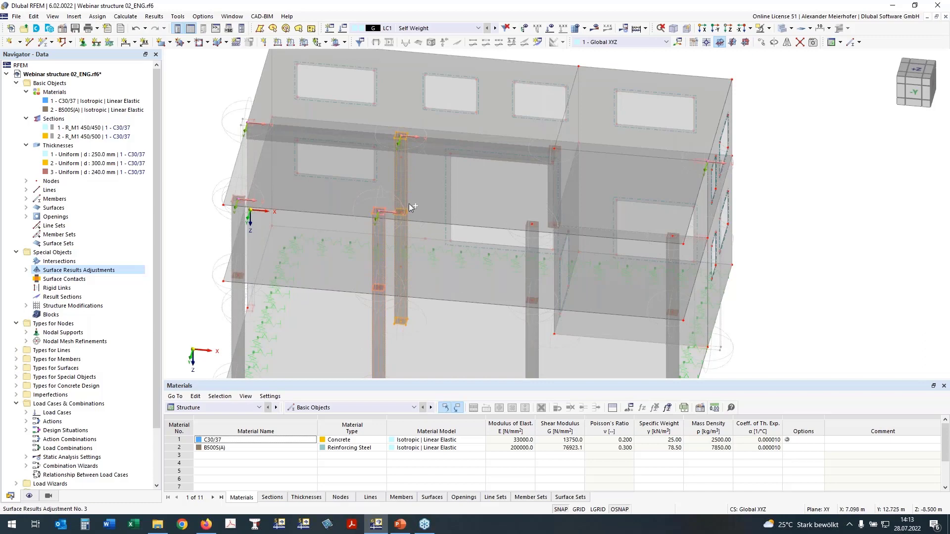
pyautogui.keyDown('ctrl'); pyautogui.moveTo(410, 207); pyautogui.dragTo(539, 229); pyautogui.keyUp('ctrl')
pyautogui.click(802, 239)
pyautogui.keyDown('ctrl'); pyautogui.moveTo(631, 228); pyautogui.dragTo(673, 236); pyautogui.keyUp('ctrl')
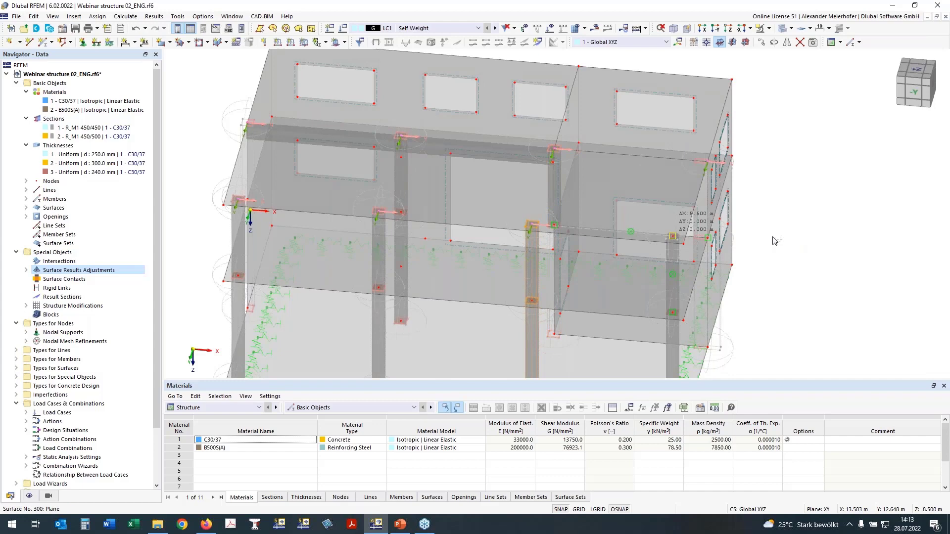
# - Open the intermediate floor slab, surface 200, for editing and activate its line hinges option
pyautogui.scroll(-2, 806, 238)
pyautogui.keyDown('ctrl'); pyautogui.moveTo(805, 238); pyautogui.dragTo(684, 228, button='middle'); pyautogui.keyUp('ctrl')
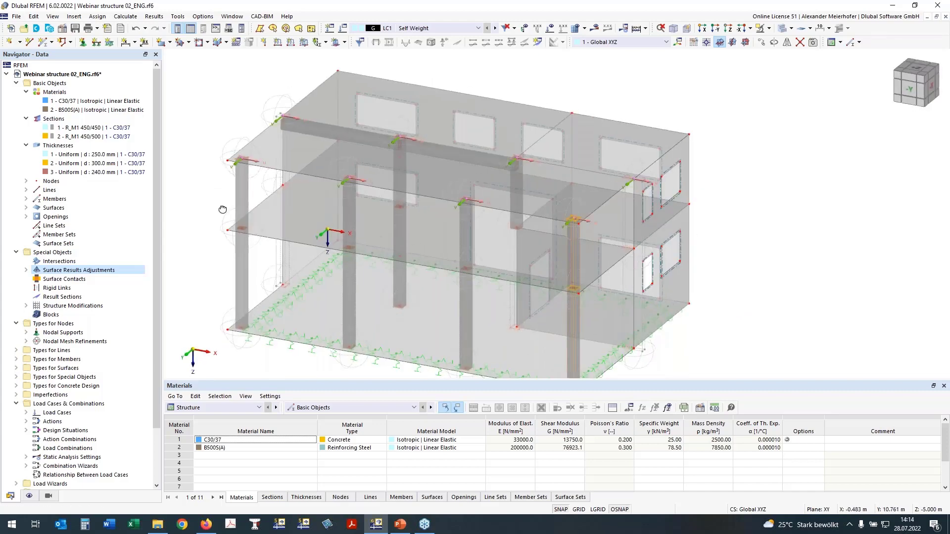
pyautogui.keyDown('ctrl'); pyautogui.moveTo(223, 209); pyautogui.dragTo(348, 174, button='middle'); pyautogui.keyUp('ctrl')
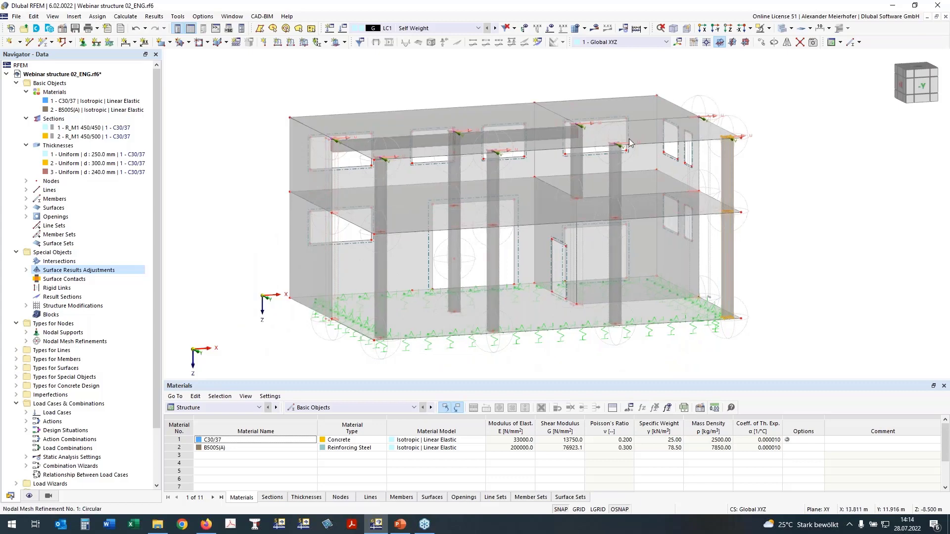
pyautogui.keyDown('ctrl'); pyautogui.moveTo(250, 217); pyautogui.dragTo(322, 220, button='middle'); pyautogui.keyUp('ctrl')
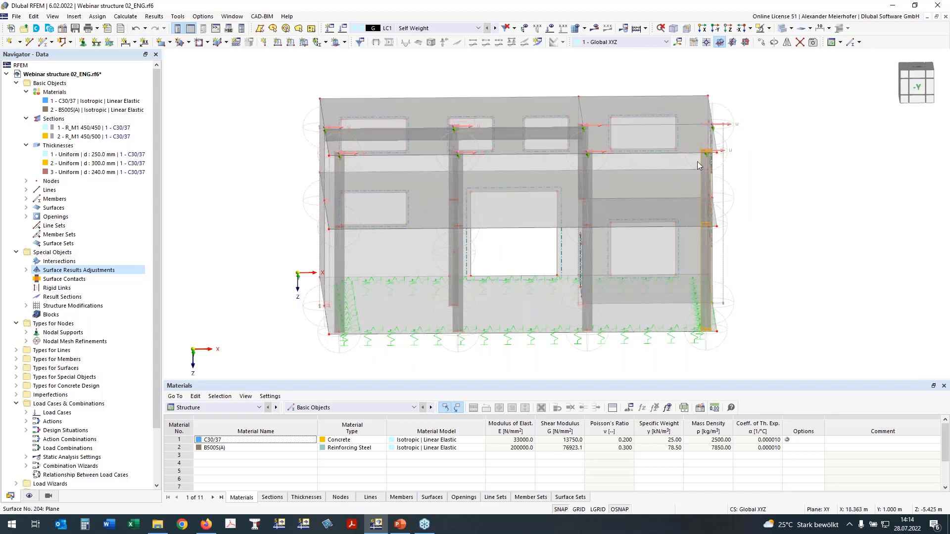
pyautogui.keyDown('ctrl'); pyautogui.moveTo(322, 243); pyautogui.dragTo(357, 246, button='middle'); pyautogui.keyUp('ctrl')
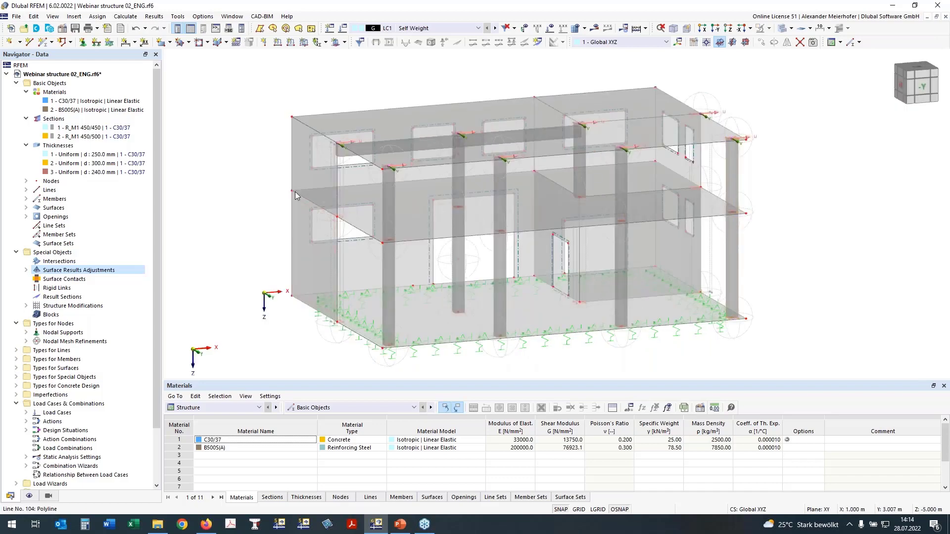
pyautogui.doubleClick(417, 216)
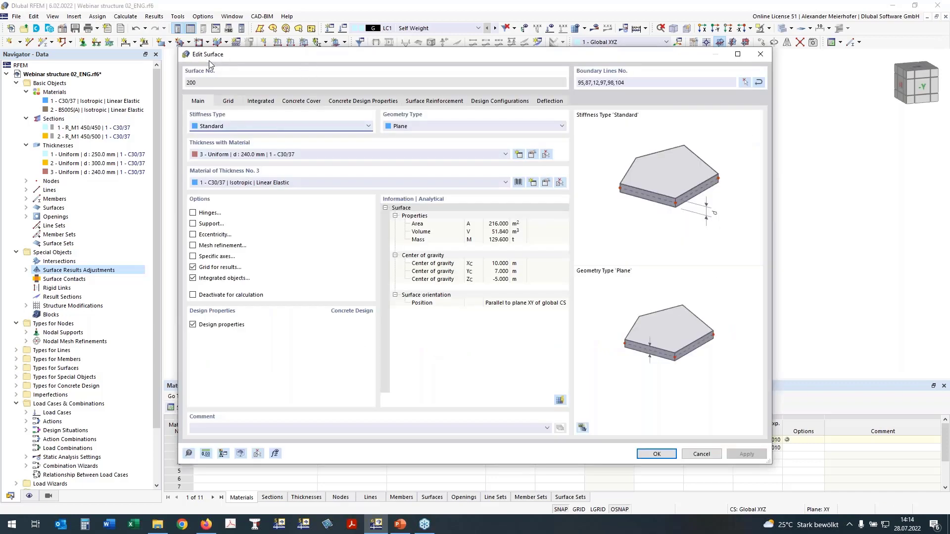
pyautogui.click(193, 213)
pyautogui.click(228, 101)
# - Add boundary lines 87, 95 and 104 of the intermediate slab to its list of line hinges
pyautogui.click(231, 147)
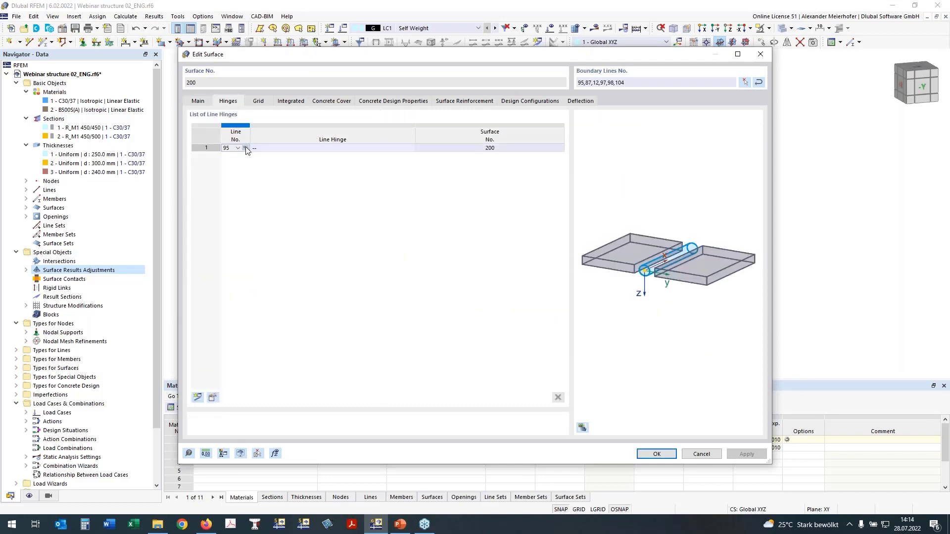
pyautogui.click(245, 147)
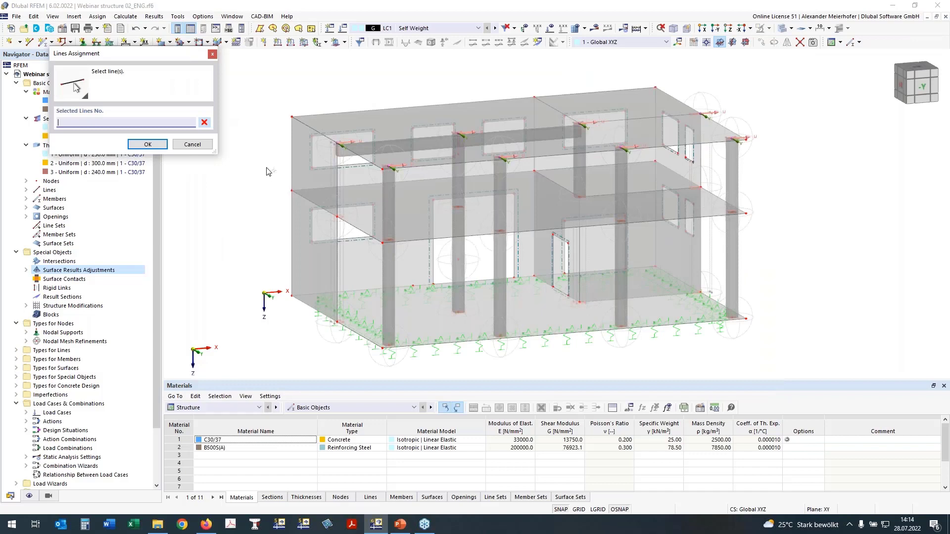
pyautogui.click(311, 200)
pyautogui.click(347, 186)
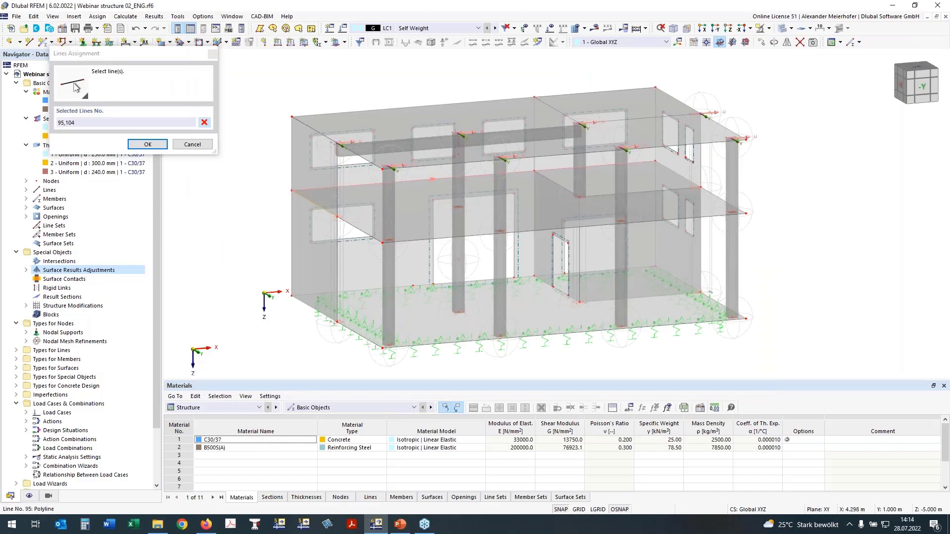
pyautogui.click(676, 172)
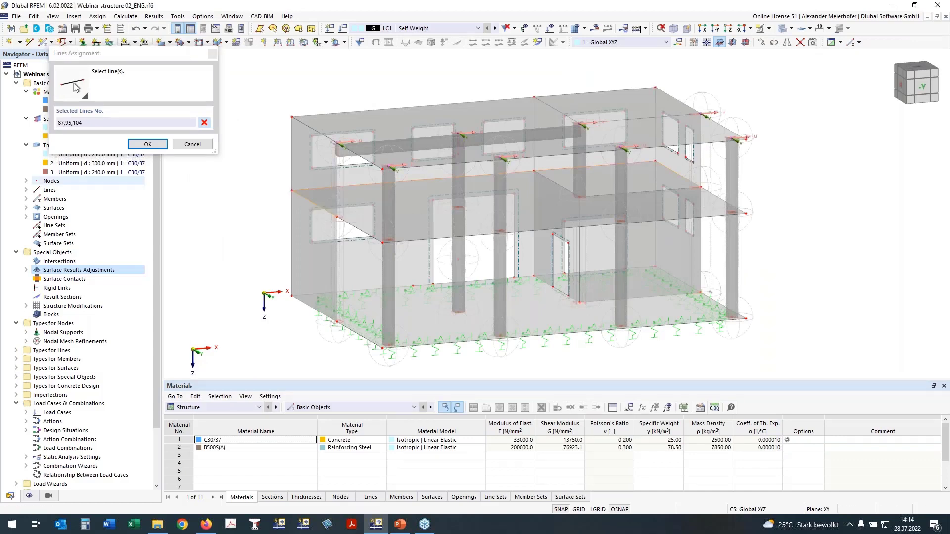
pyautogui.click(147, 145)
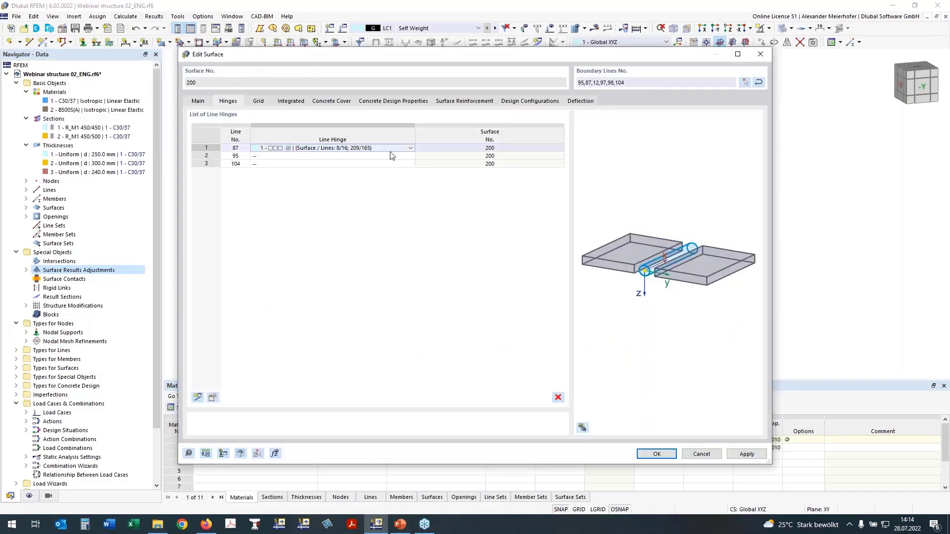
# - Assign the existing line hinge type 1 to slab lines 87, 95 and 104, and accept the surface changes
pyautogui.click(410, 147)
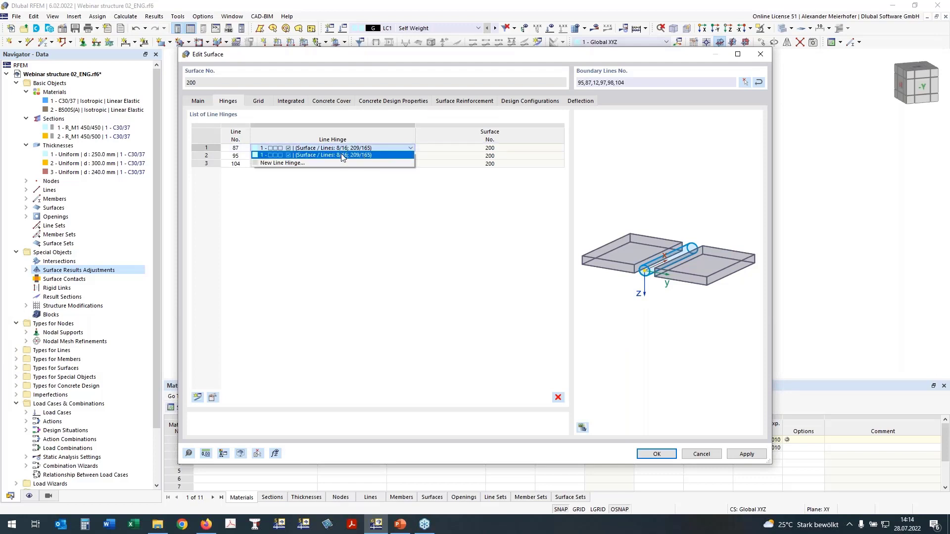
pyautogui.click(342, 155)
pyautogui.click(274, 155)
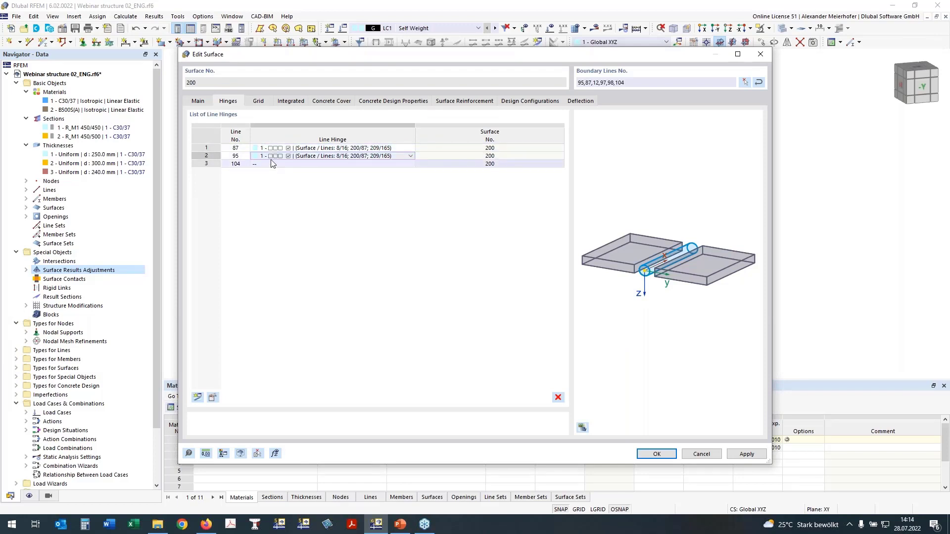
pyautogui.click(277, 164)
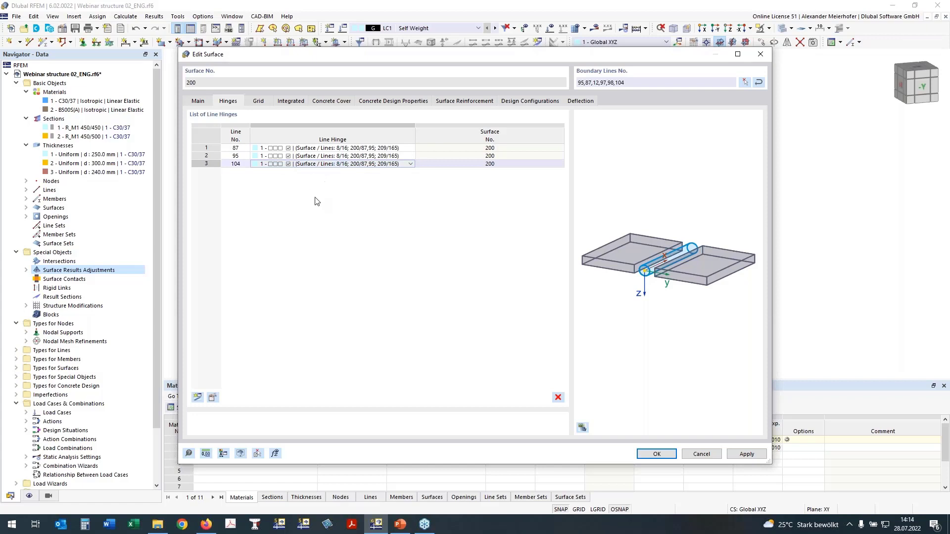
pyautogui.click(334, 199)
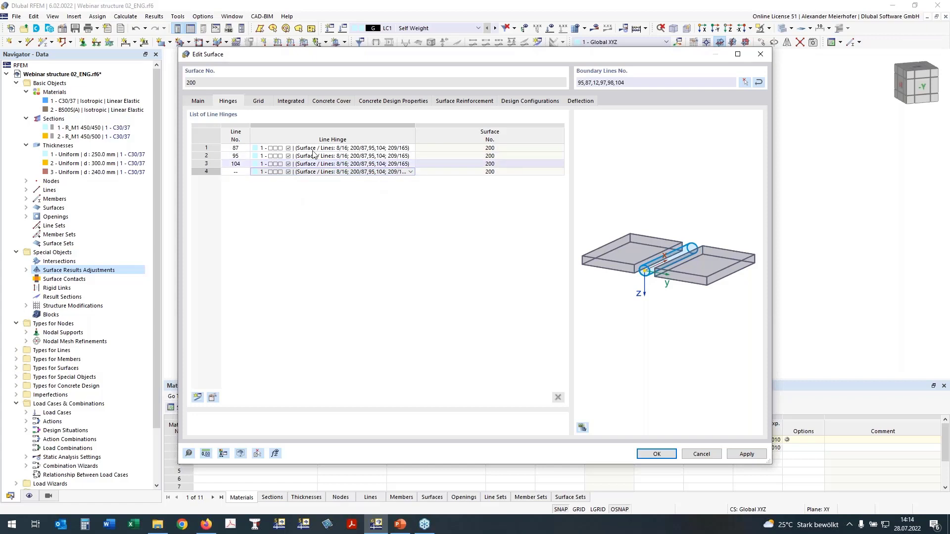
pyautogui.click(657, 455)
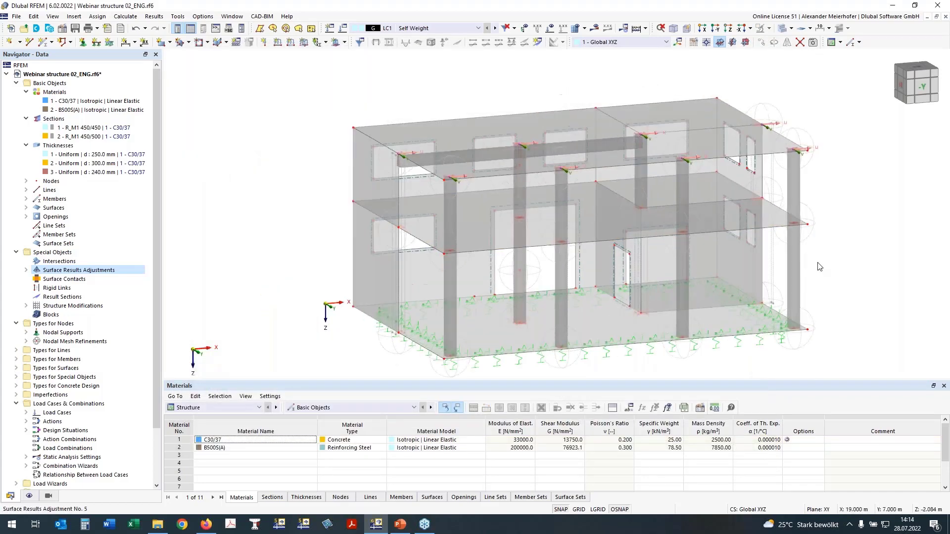
# - Hide the nodal mesh refinements in the model display
pyautogui.keyDown('ctrl'); pyautogui.moveTo(819, 267); pyautogui.dragTo(346, 233, button='middle'); pyautogui.keyUp('ctrl')
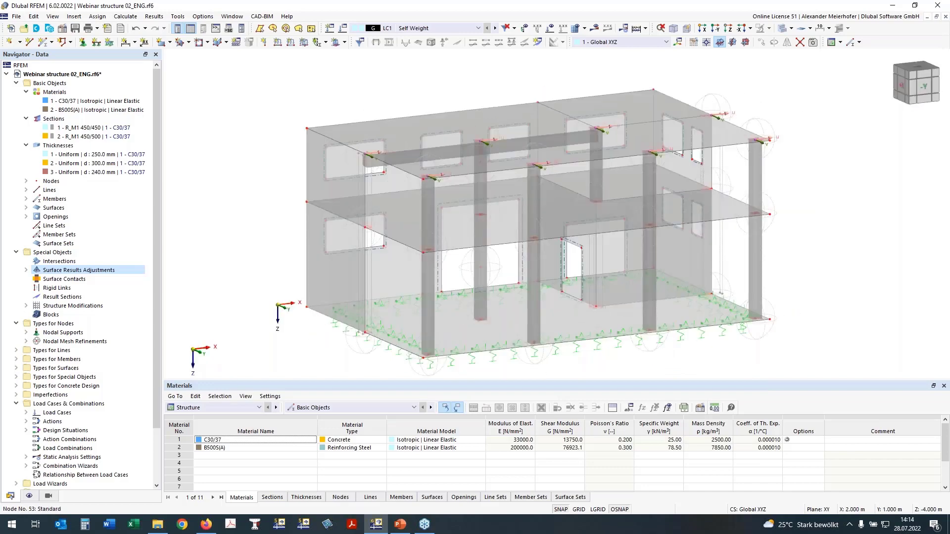
pyautogui.scroll(4, 363, 232)
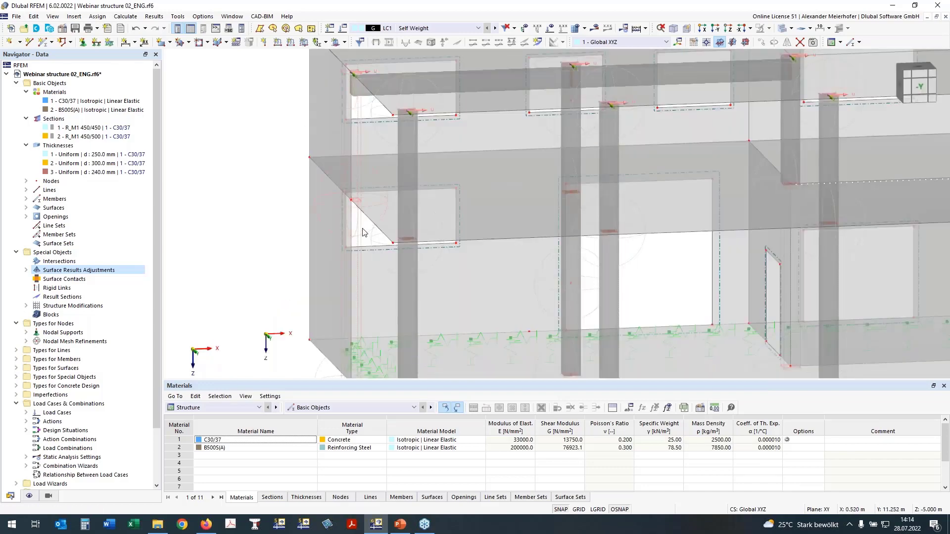
pyautogui.click(388, 92)
pyautogui.scroll(-2, 318, 236)
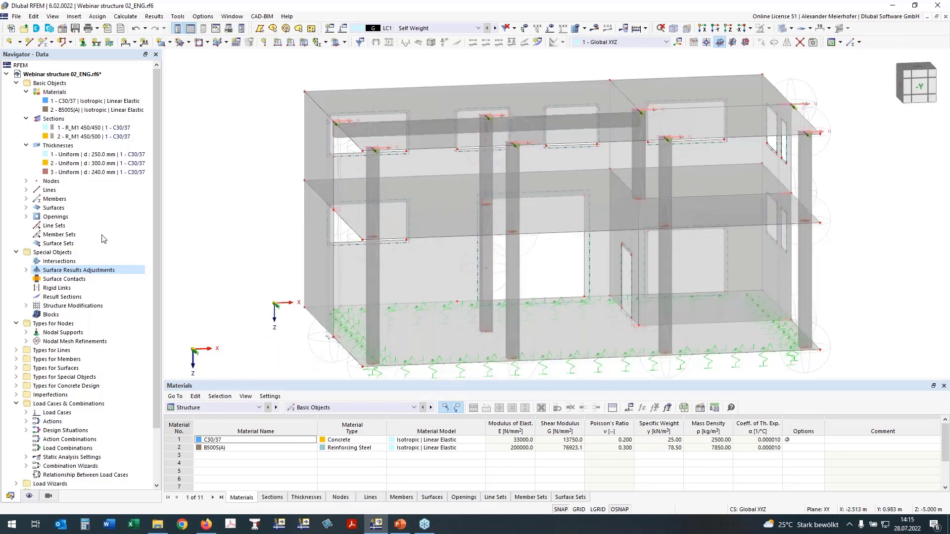
pyautogui.click(30, 495)
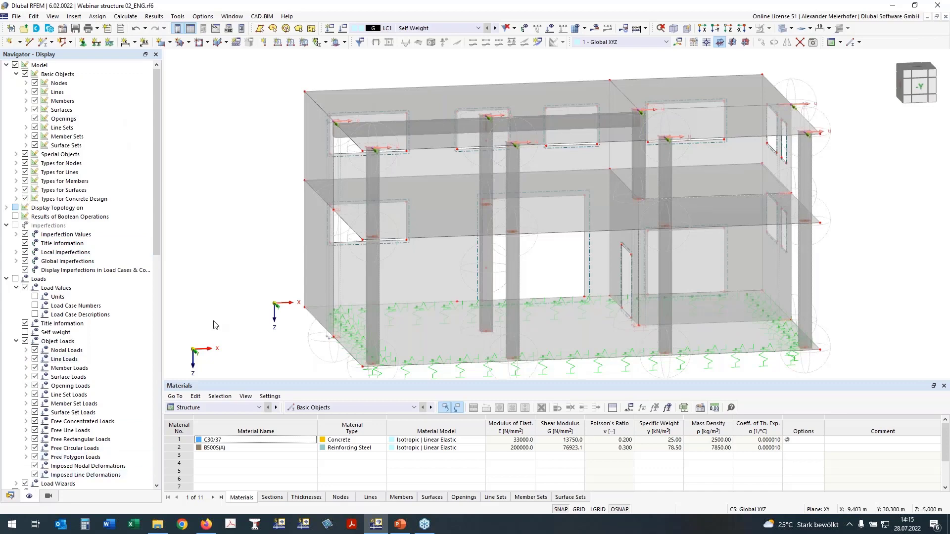
pyautogui.click(17, 163)
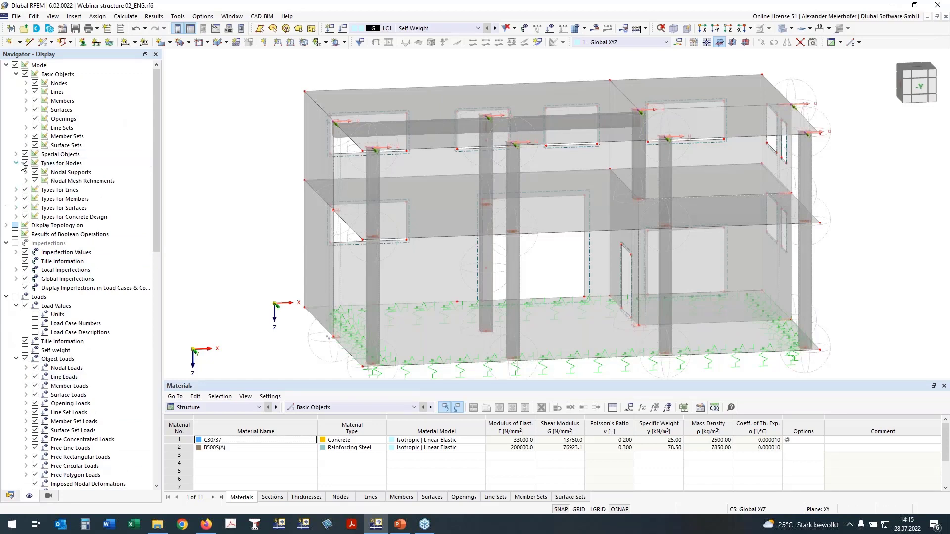
pyautogui.click(27, 181)
pyautogui.click(35, 181)
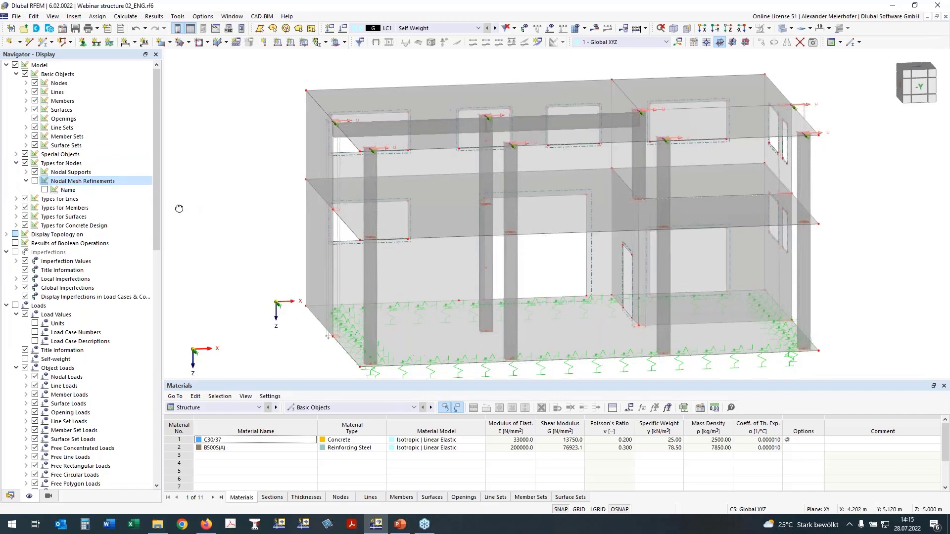
# - Hide the surface results adjustments among the displayed result objects
pyautogui.keyDown('ctrl'); pyautogui.moveTo(179, 208); pyautogui.dragTo(155, 207, button='middle'); pyautogui.keyUp('ctrl')
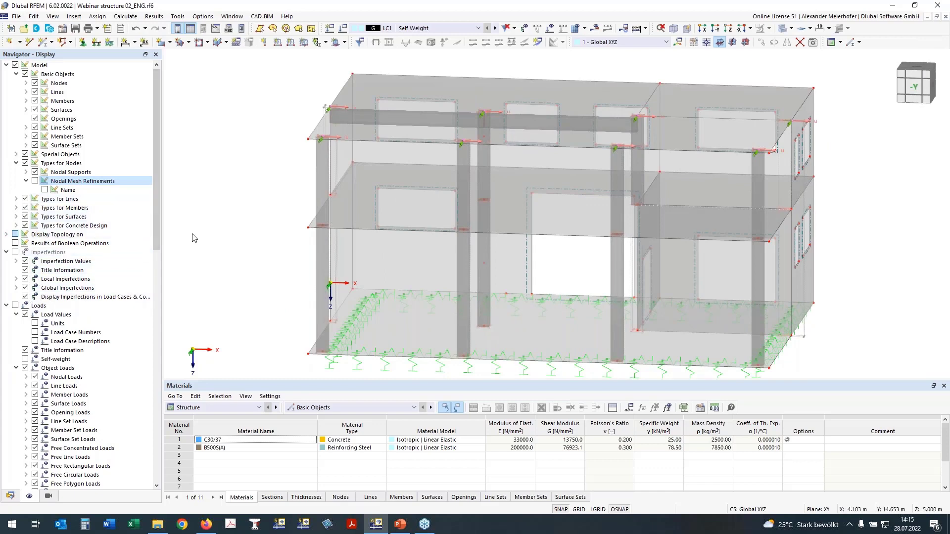
pyautogui.keyDown('ctrl'); pyautogui.moveTo(186, 240); pyautogui.dragTo(245, 244, button='middle'); pyautogui.keyUp('ctrl')
pyautogui.rightClick(246, 245)
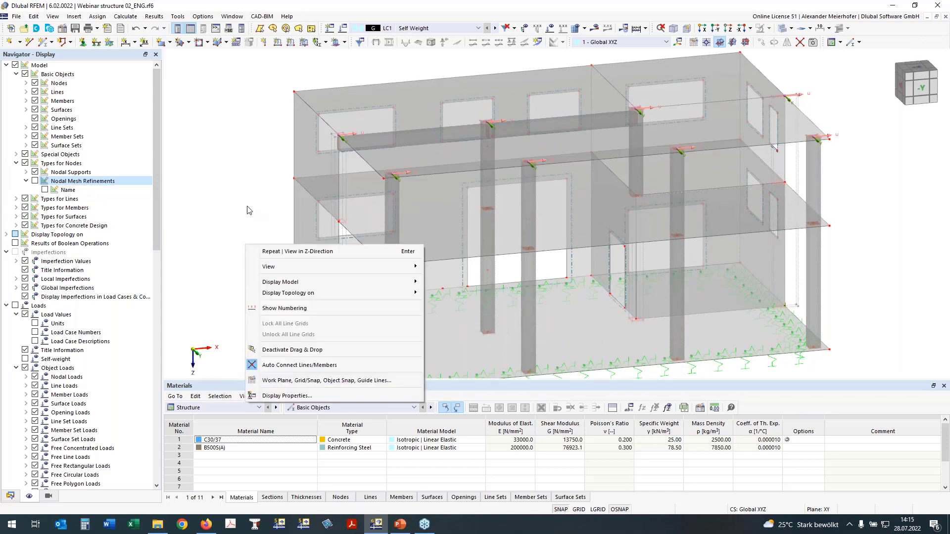
pyautogui.click(248, 209)
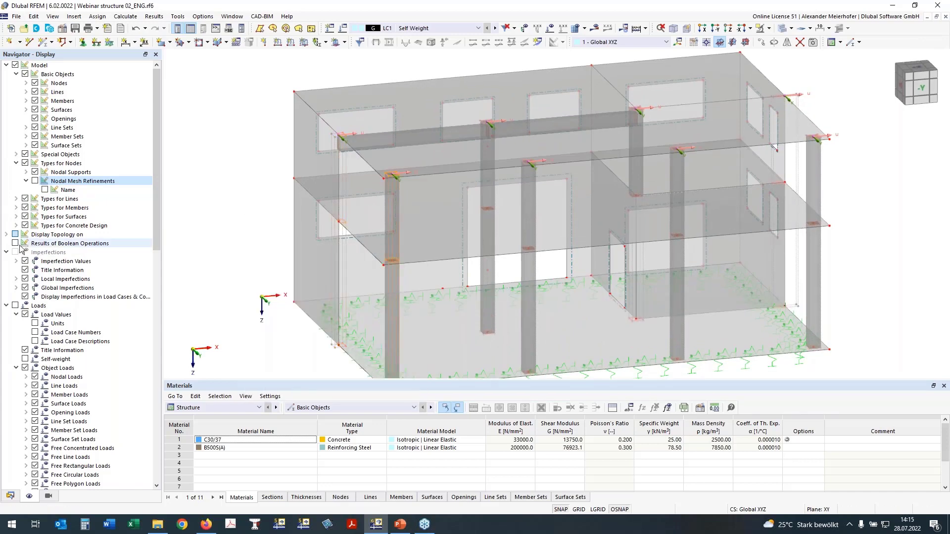
pyautogui.scroll(-20, 60, 296)
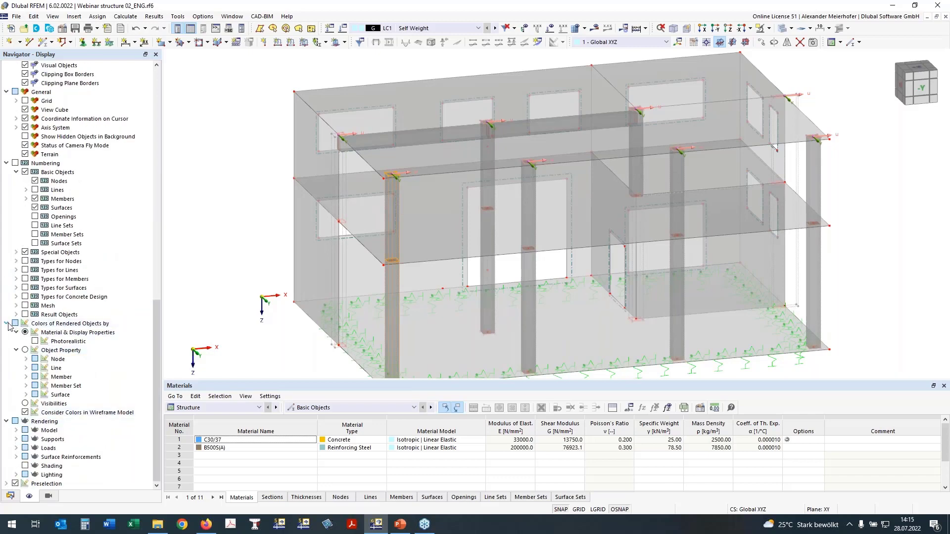
pyautogui.click(6, 323)
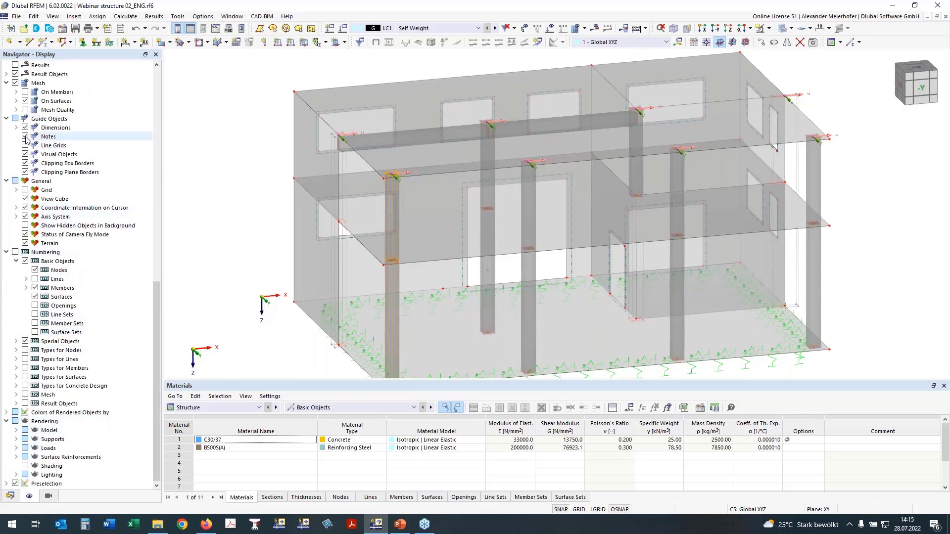
pyautogui.scroll(3, 27, 141)
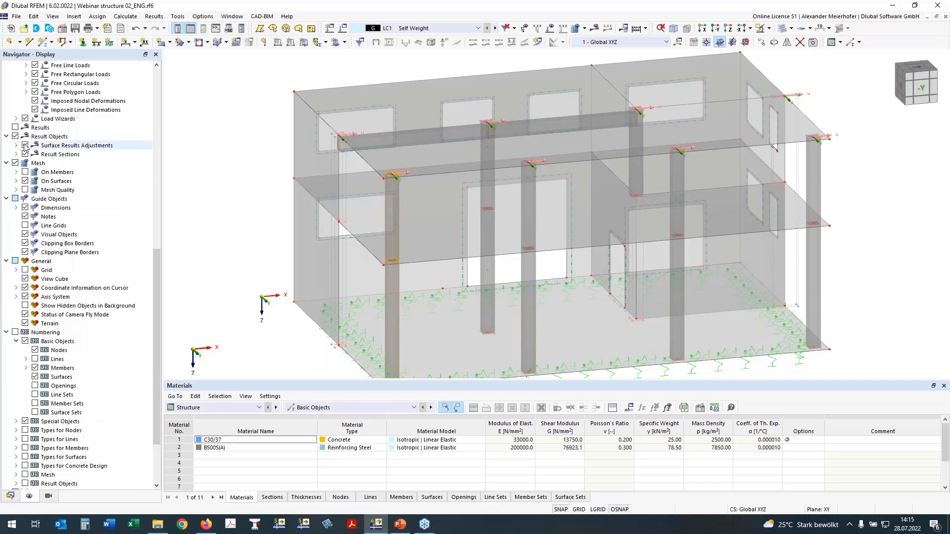
pyautogui.click(25, 145)
pyautogui.click(25, 145)
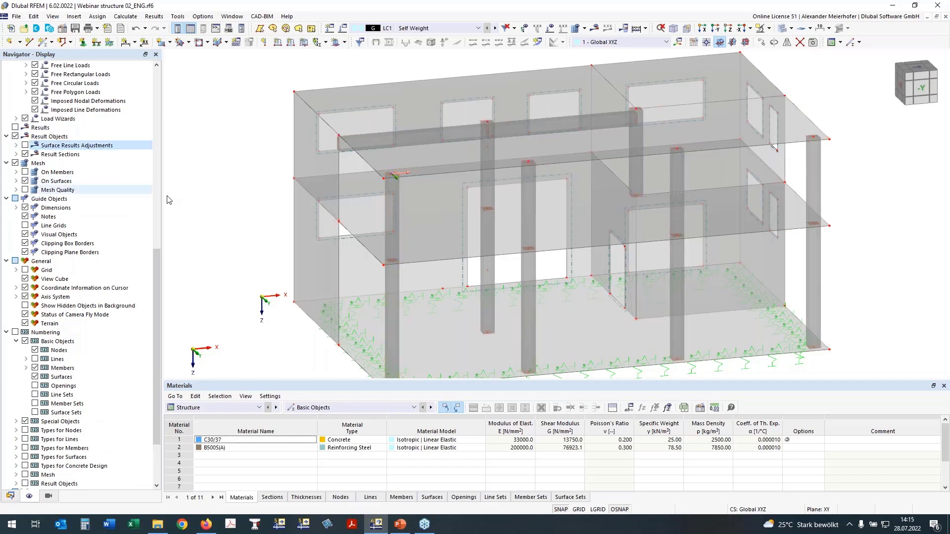
# - Select the whole upper storey with its roof slab in the -Y view and isolate the selected objects in visibility mode
pyautogui.keyDown('ctrl'); pyautogui.moveTo(856, 224); pyautogui.dragTo(820, 196, button='middle'); pyautogui.keyUp('ctrl')
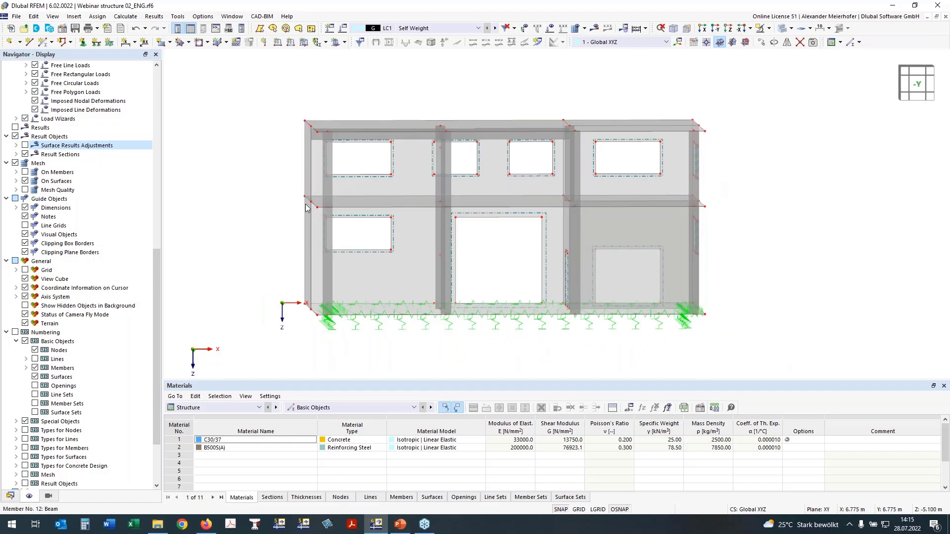
pyautogui.moveTo(249, 249); pyautogui.dragTo(271, 260, button='right')
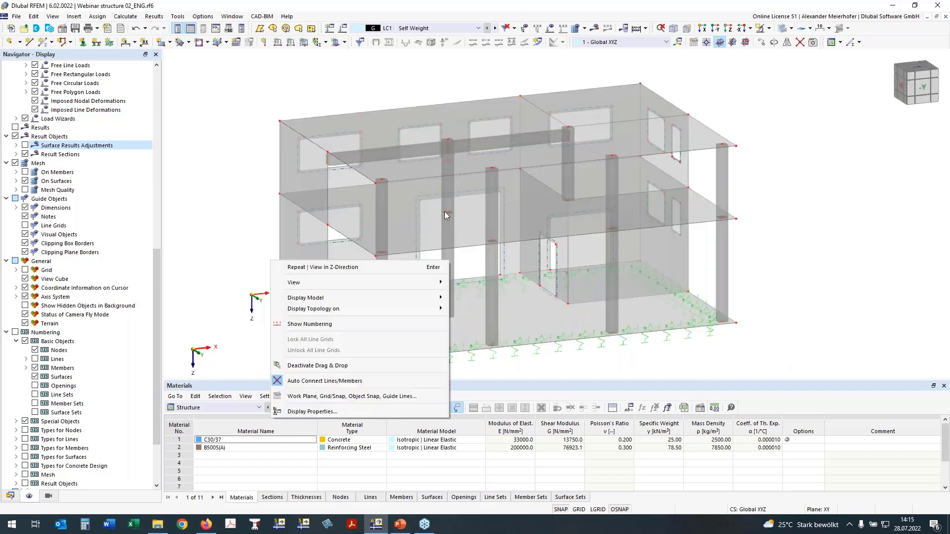
pyautogui.click(435, 238)
pyautogui.click(435, 239)
pyautogui.keyDown('ctrl'); pyautogui.moveTo(790, 221); pyautogui.dragTo(776, 206, button='middle'); pyautogui.keyUp('ctrl')
pyautogui.click(776, 206)
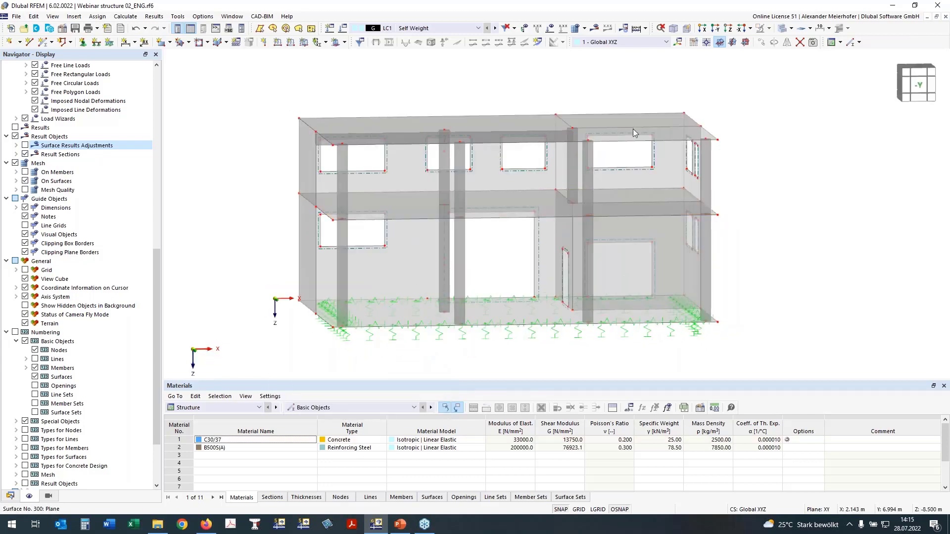
pyautogui.moveTo(748, 199); pyautogui.dragTo(197, 74)
pyautogui.keyDown('ctrl'); pyautogui.moveTo(201, 108); pyautogui.dragTo(225, 100, button='middle'); pyautogui.keyUp('ctrl')
pyautogui.moveTo(757, 199); pyautogui.dragTo(271, 83)
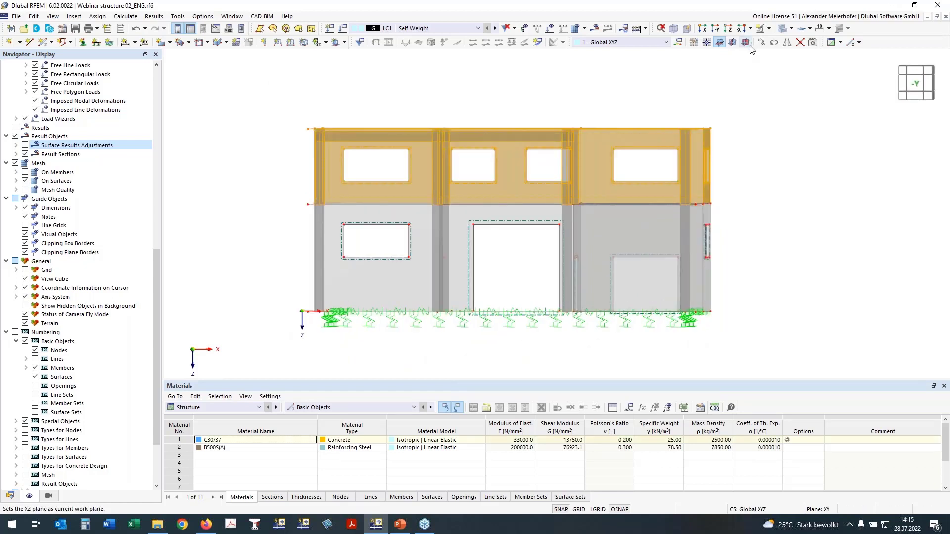
pyautogui.click(768, 29)
pyautogui.click(770, 42)
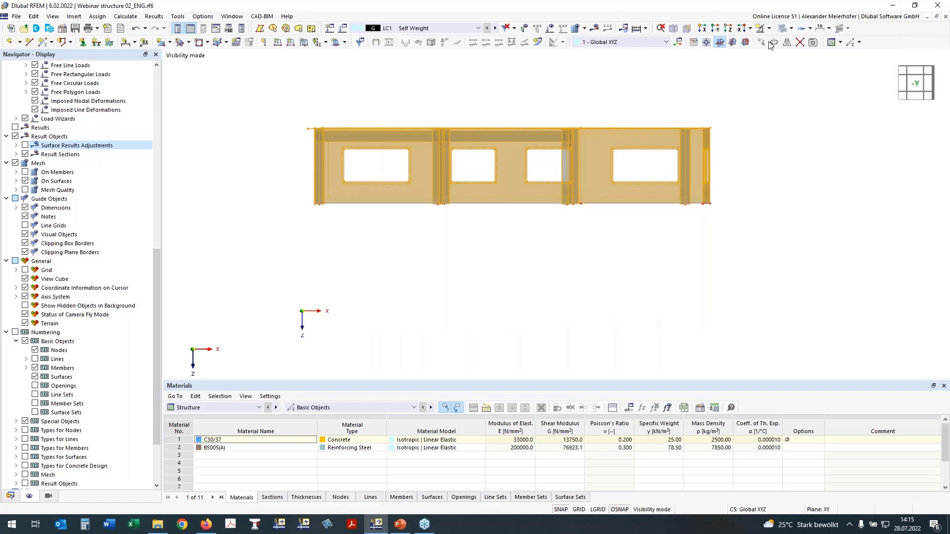
# - Reverse the visibility so that the lower storey is shown in place of the isolated upper storey
pyautogui.click(769, 28)
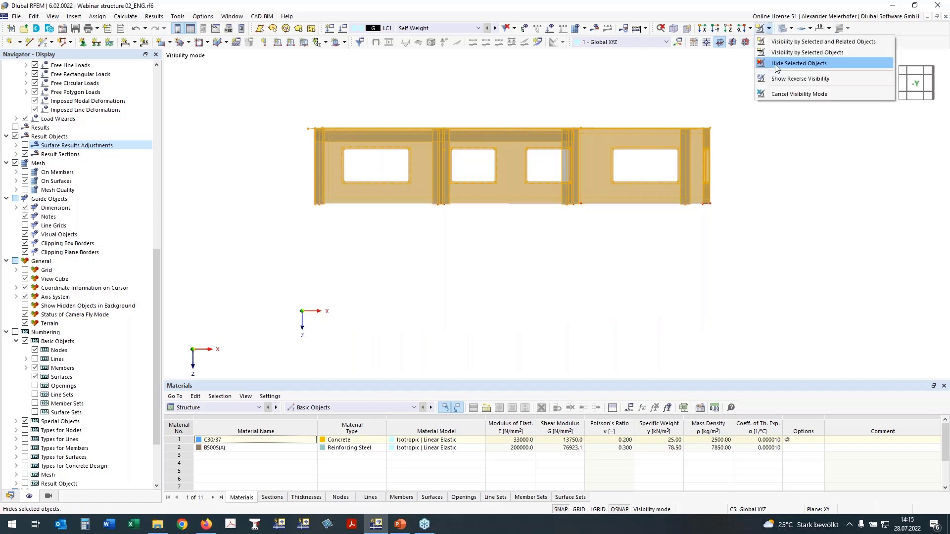
pyautogui.click(776, 65)
pyautogui.keyDown('ctrl'); pyautogui.moveTo(670, 158); pyautogui.dragTo(707, 142, button='middle'); pyautogui.keyUp('ctrl')
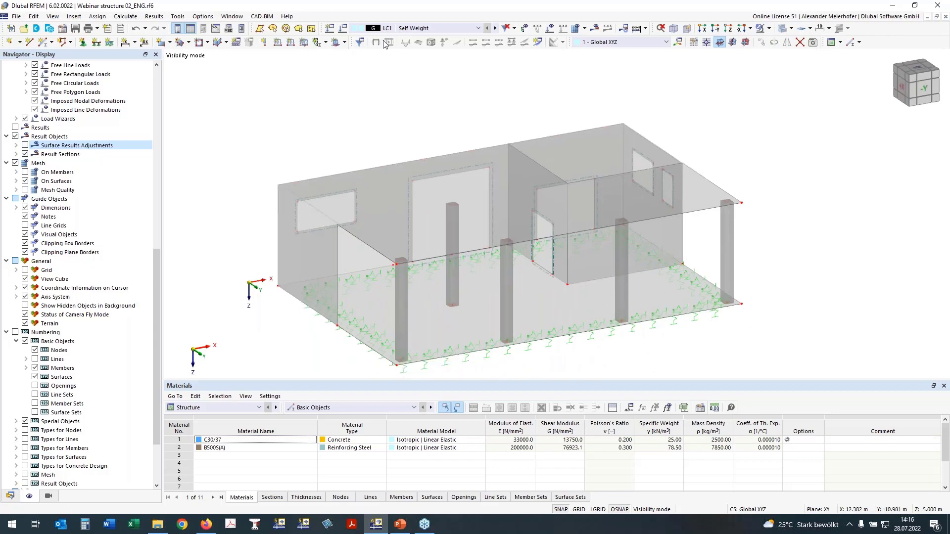
# - Define a new single member of type Rib with section 2 - R_M1 450/500 in material C30/37
pyautogui.click(43, 45)
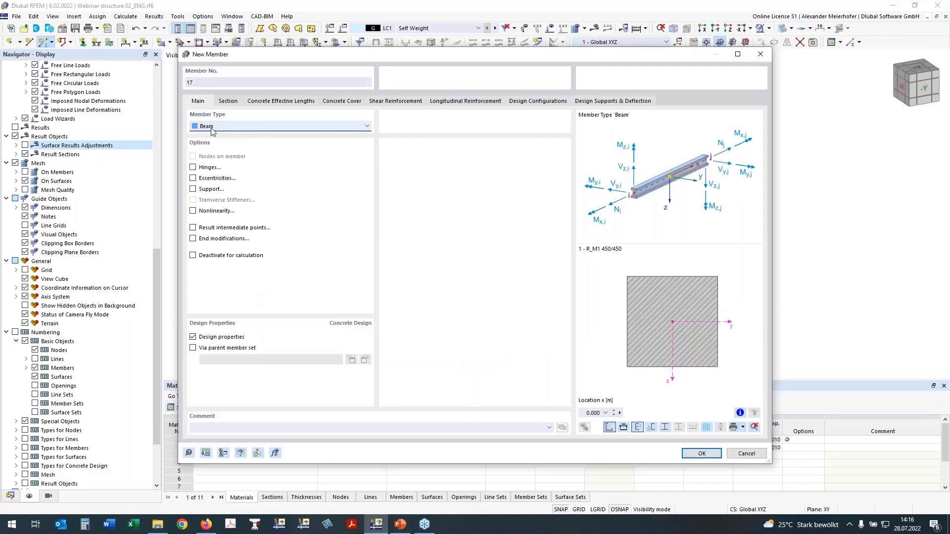
pyautogui.click(213, 126)
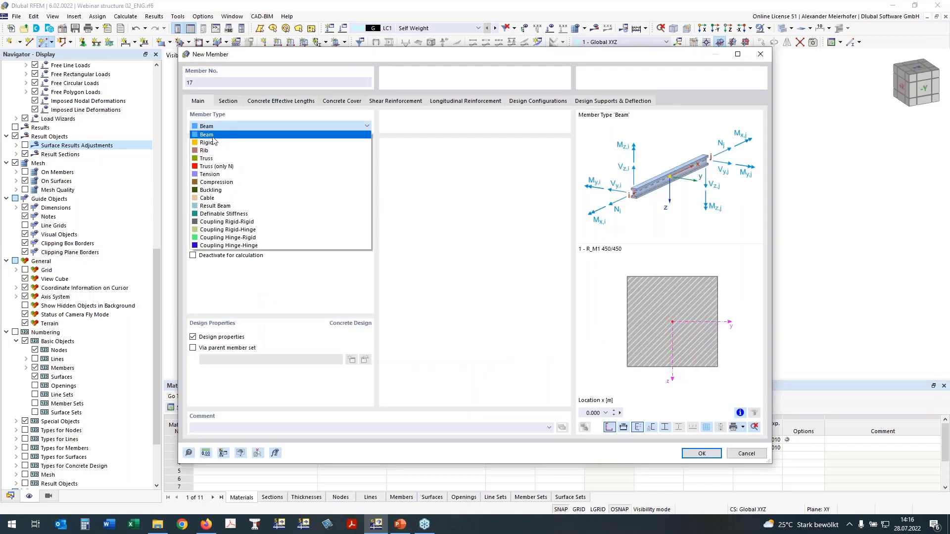
pyautogui.click(213, 151)
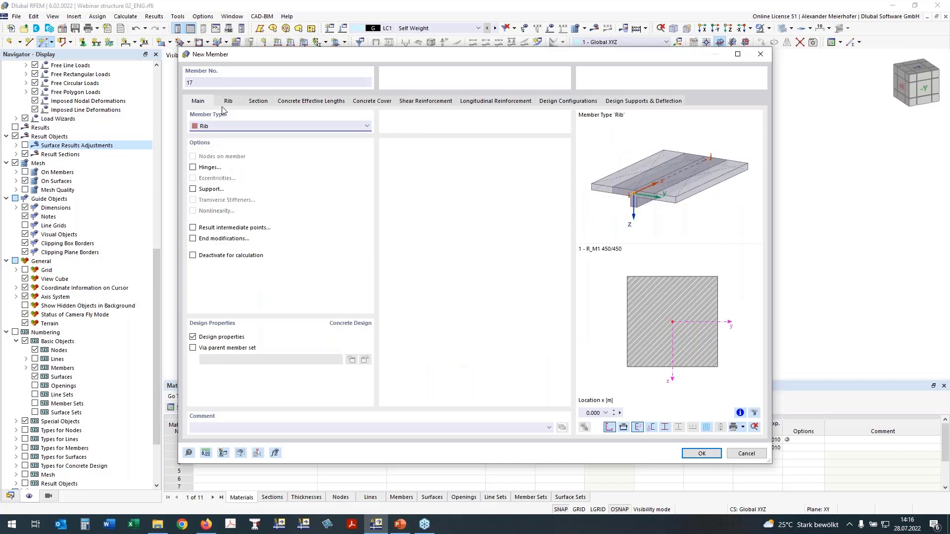
pyautogui.click(253, 102)
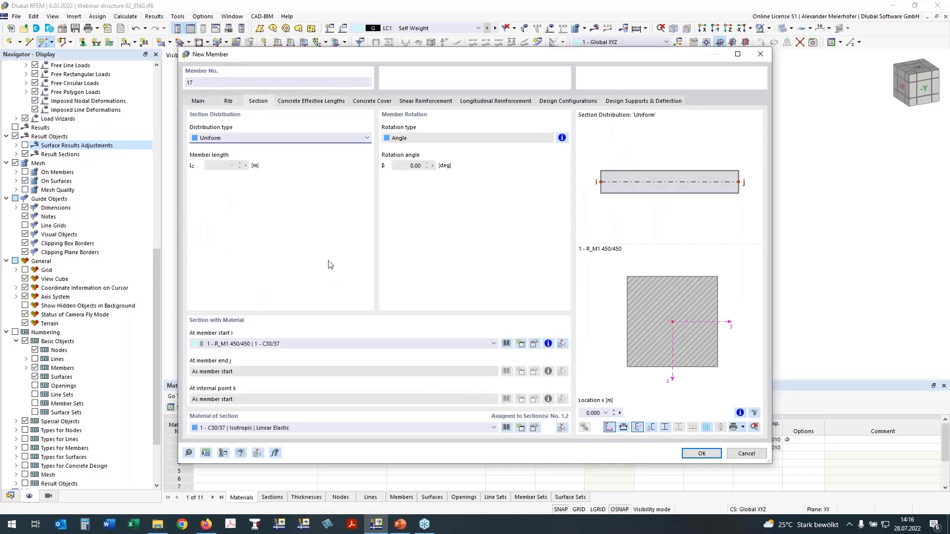
pyautogui.click(258, 344)
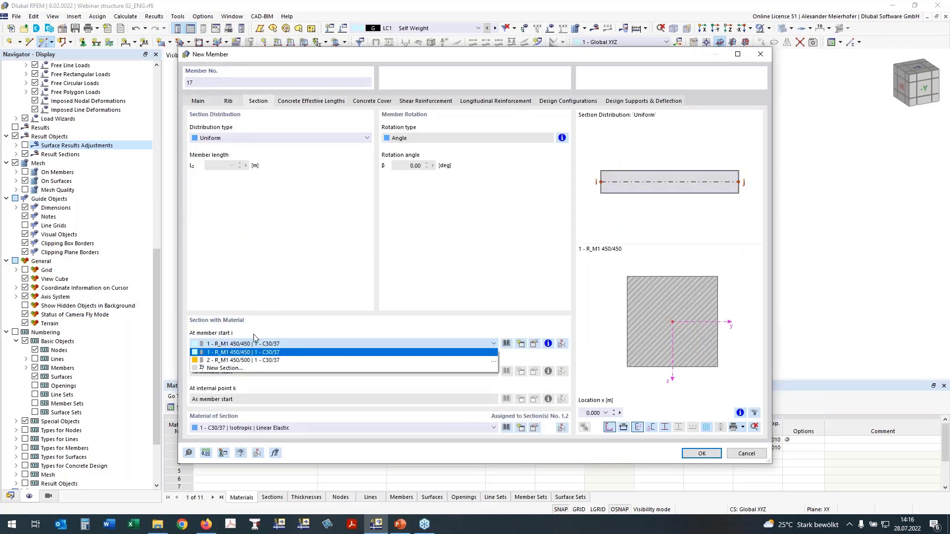
pyautogui.click(238, 361)
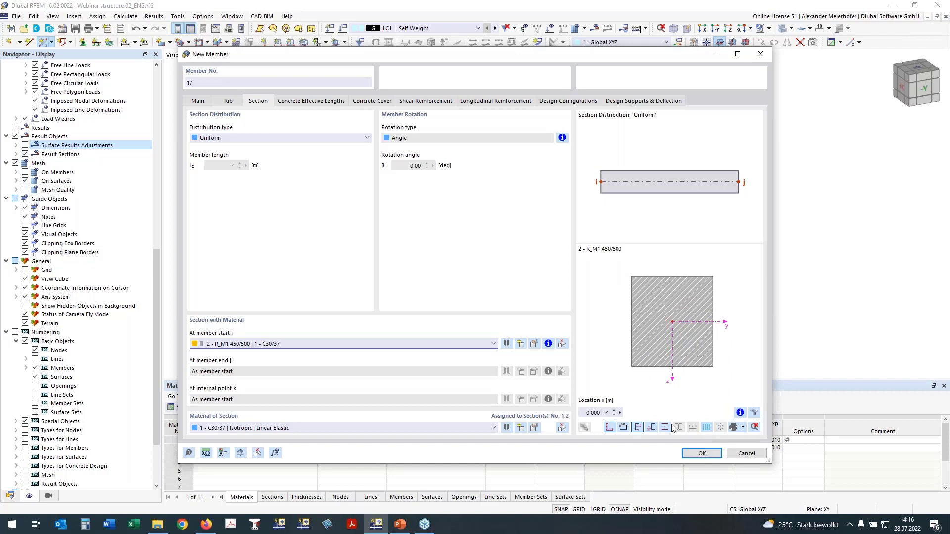
pyautogui.click(702, 454)
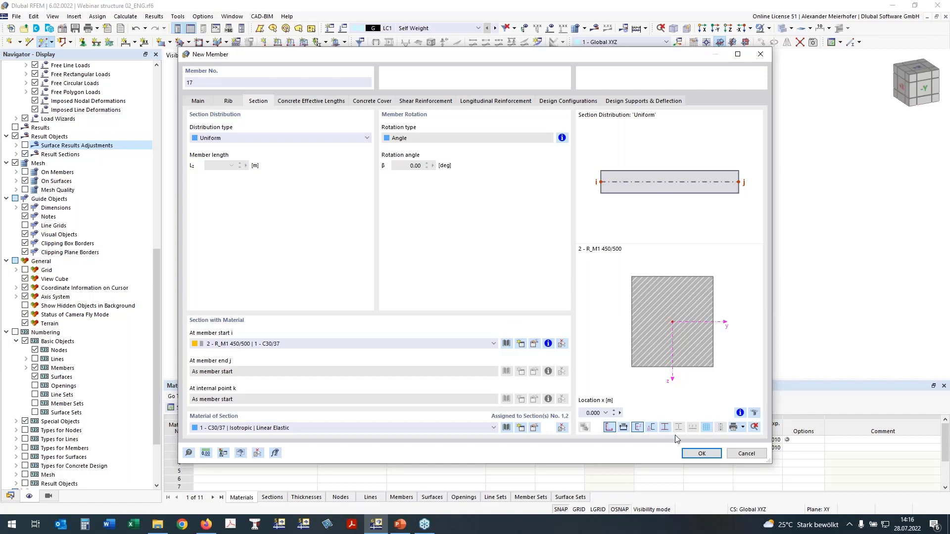
pyautogui.click(697, 454)
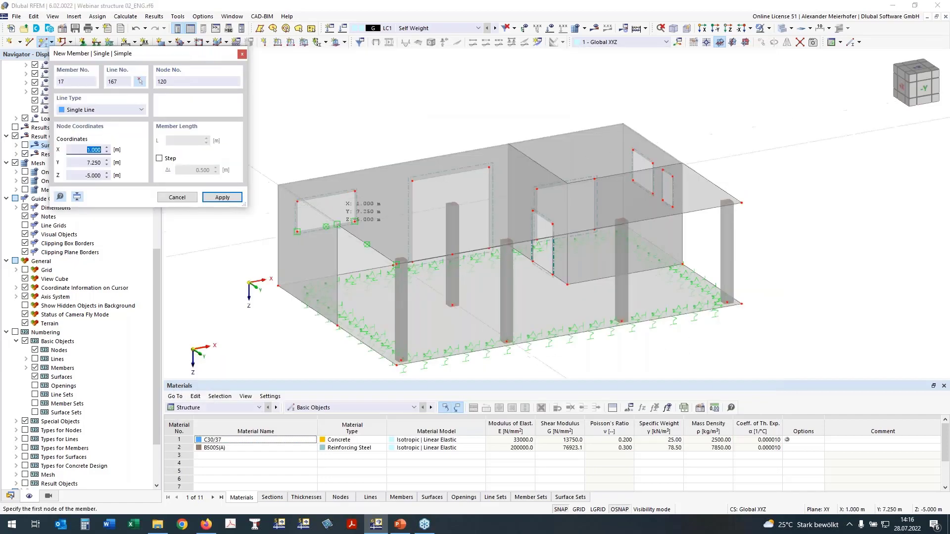
# - Place the rib under the slab from the outer wall corner to the inner column head, 6 m long
pyautogui.scroll(4, 343, 225)
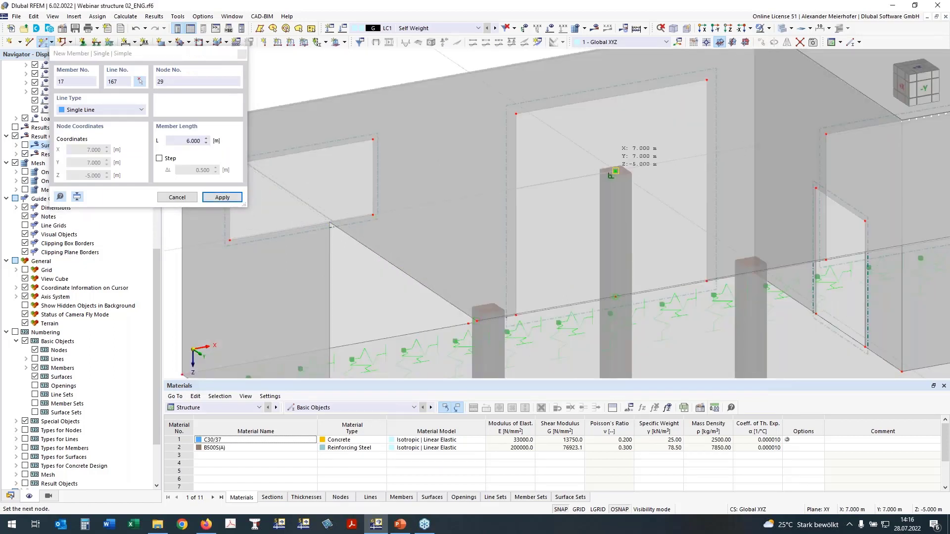
pyautogui.click(615, 169)
pyautogui.scroll(-3, 615, 170)
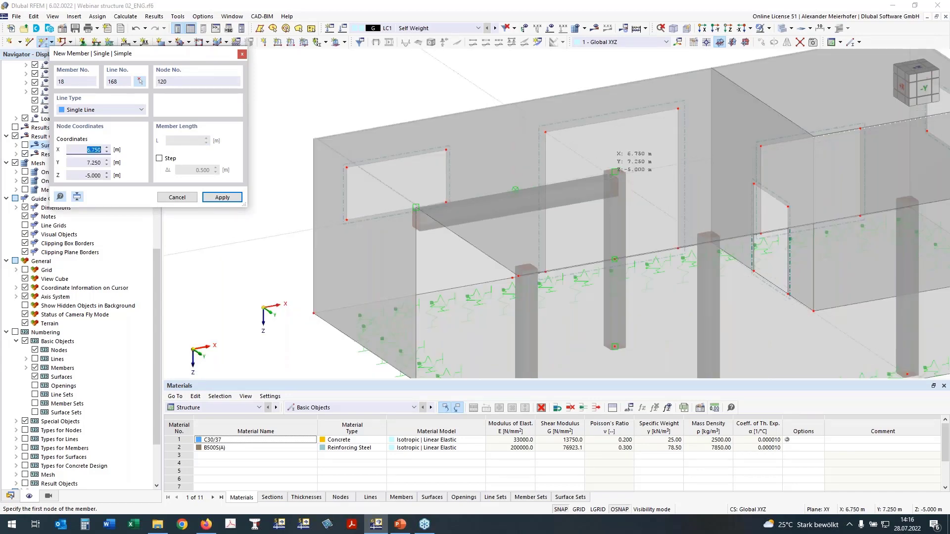
# - Try to place a second rib from the inner column head to the interior wall, and undo it
pyautogui.click(614, 171)
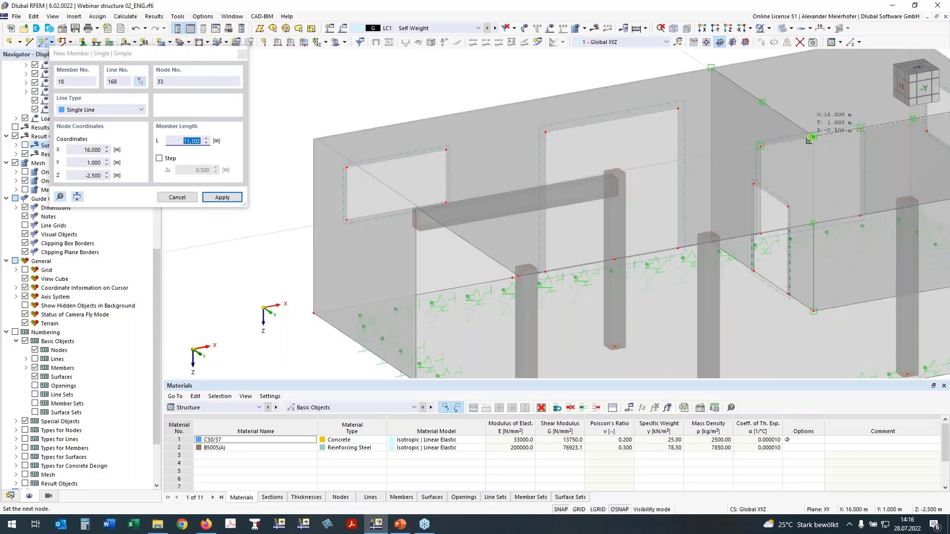
pyautogui.click(811, 137)
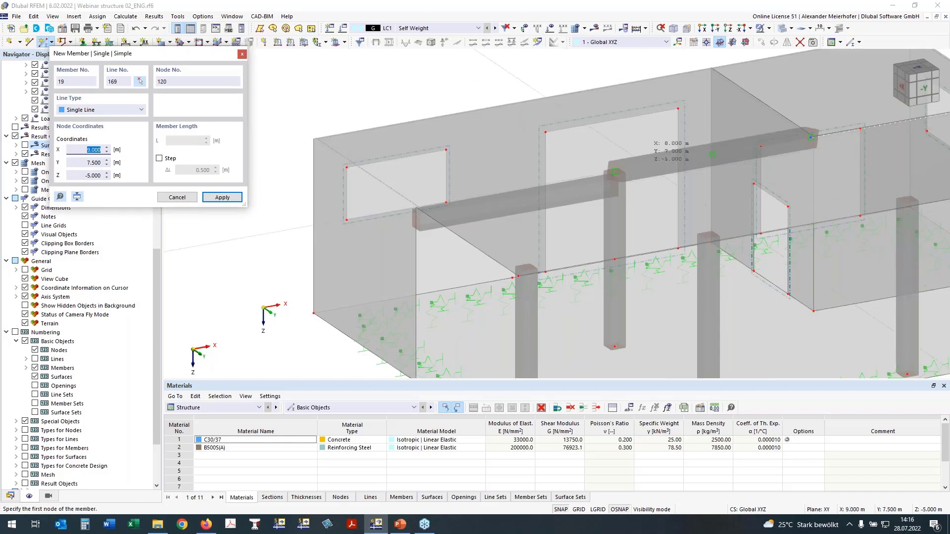
pyautogui.press('Escape')
pyautogui.scroll(1, 559, 173)
pyautogui.moveTo(559, 173); pyautogui.dragTo(502, 174, button='middle')
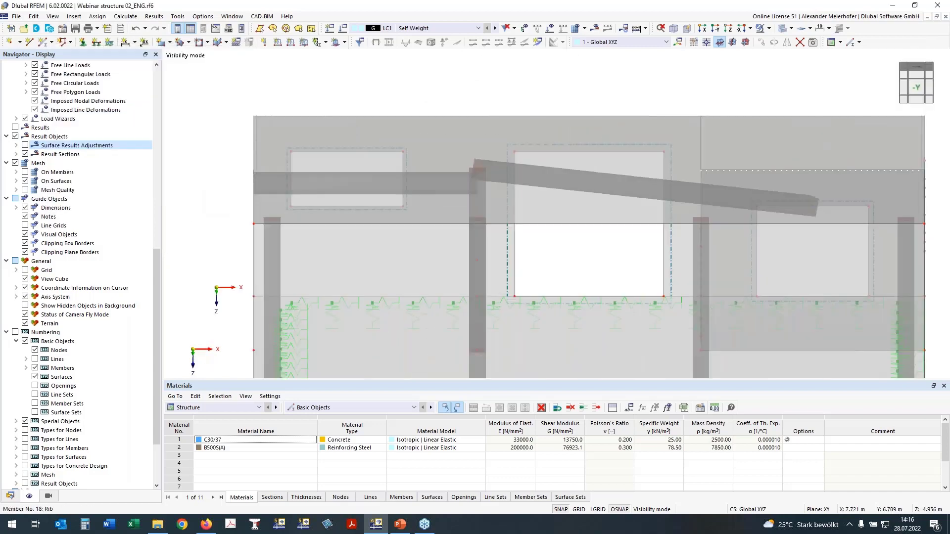
pyautogui.click(135, 28)
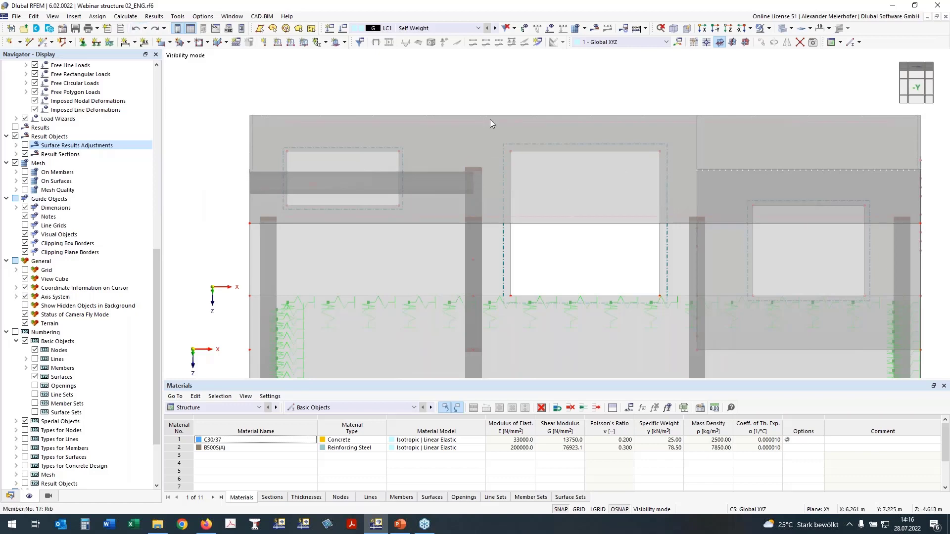
# - Cancel the visibility mode to display the whole building
pyautogui.scroll(-2, 721, 120)
pyautogui.keyDown('ctrl'); pyautogui.moveTo(720, 120); pyautogui.dragTo(705, 140, button='middle'); pyautogui.keyUp('ctrl')
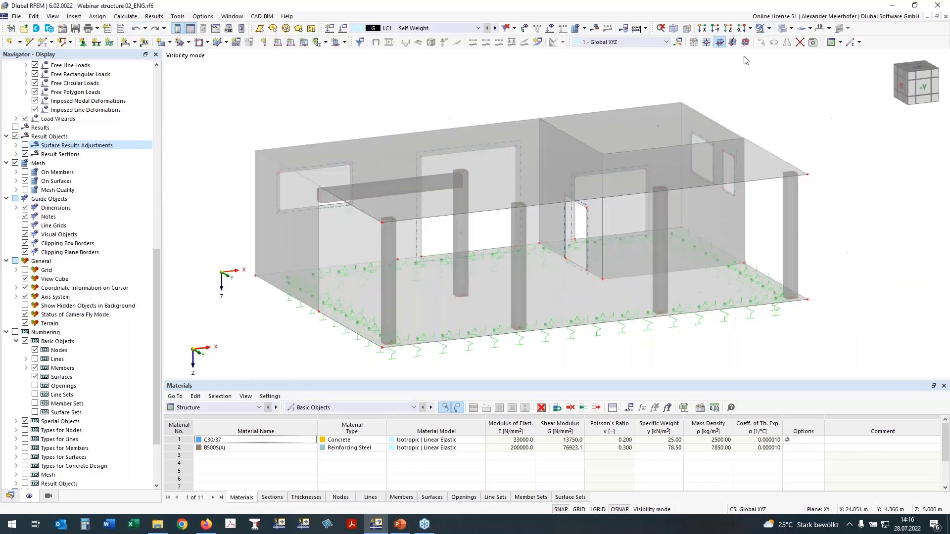
pyautogui.click(770, 29)
pyautogui.click(782, 105)
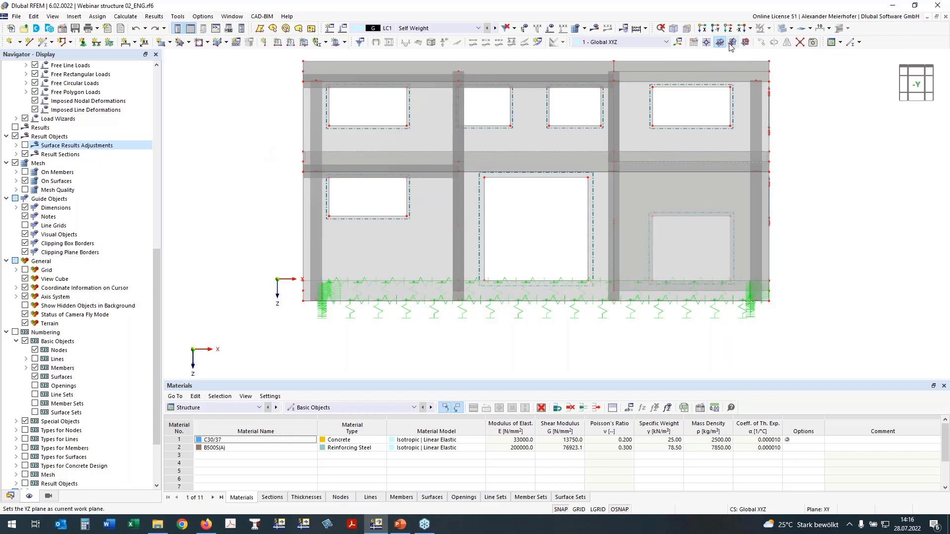
# - Select the slab over the ground floor in the -Y view and isolate it in visibility mode
pyautogui.click(706, 42)
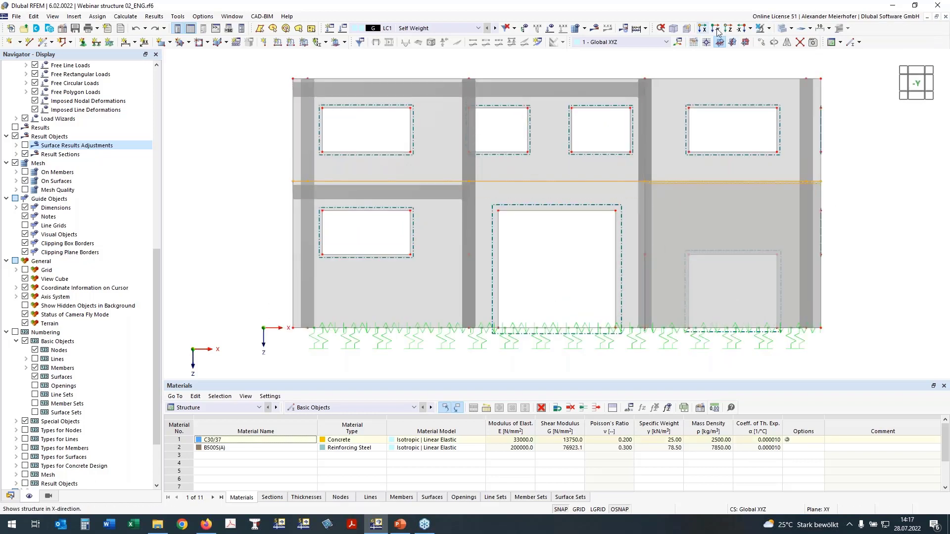
pyautogui.click(768, 29)
pyautogui.click(773, 42)
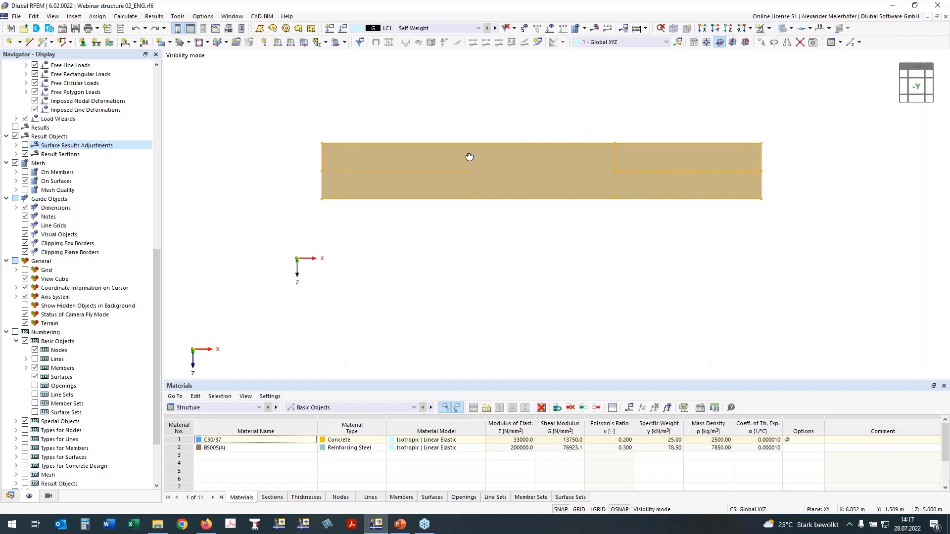
pyautogui.keyDown('ctrl'); pyautogui.moveTo(469, 157); pyautogui.dragTo(507, 176, button='middle'); pyautogui.keyUp('ctrl')
pyautogui.click(325, 271)
pyautogui.moveTo(344, 295); pyautogui.dragTo(314, 300, button='middle')
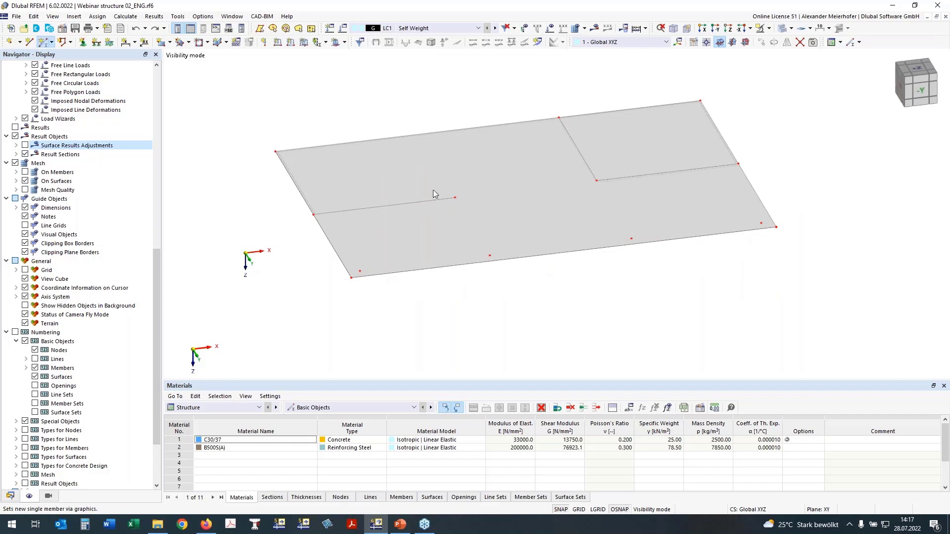
# - Add a Beam member with section 2 - R_M1 450/500 from the rib's free end to the interior wall corner at X 13.5, Y 7, Z -5 m
pyautogui.click(453, 200)
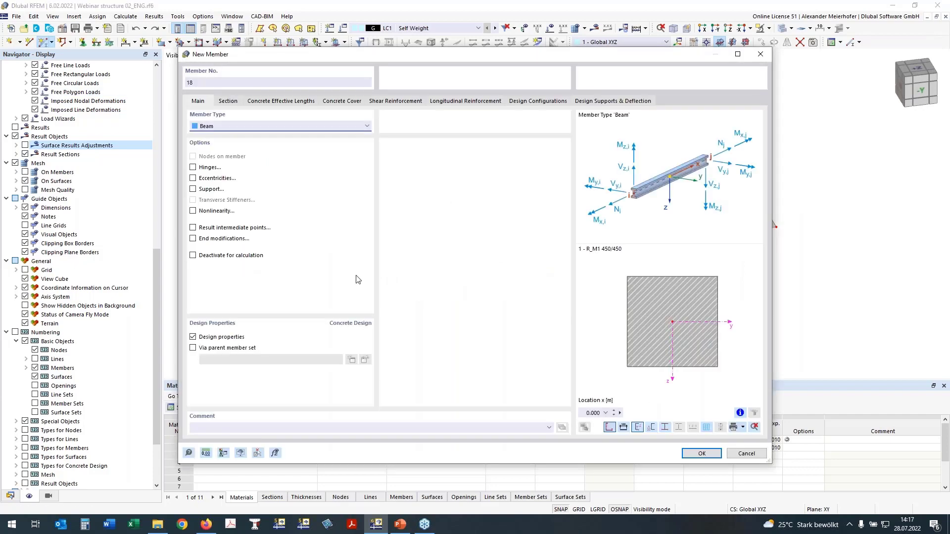
pyautogui.click(225, 102)
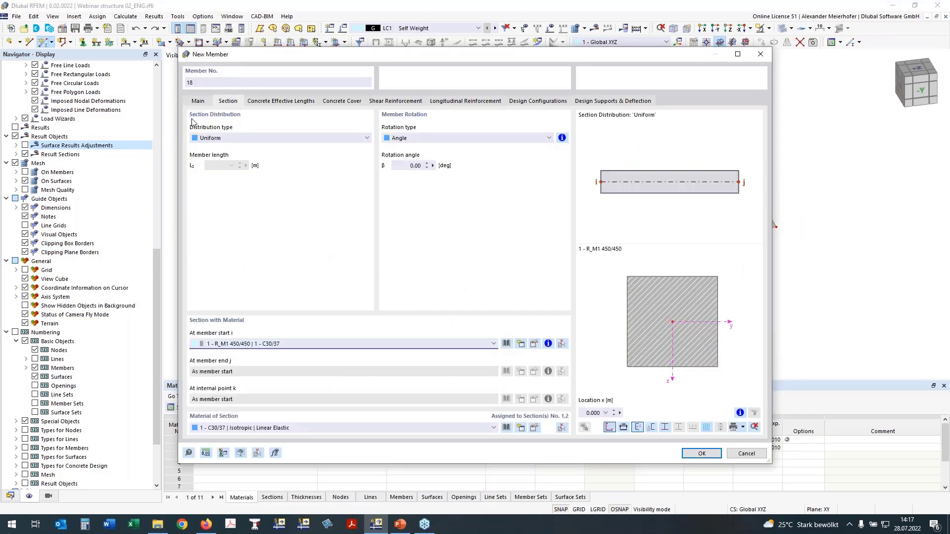
pyautogui.click(493, 344)
pyautogui.click(460, 361)
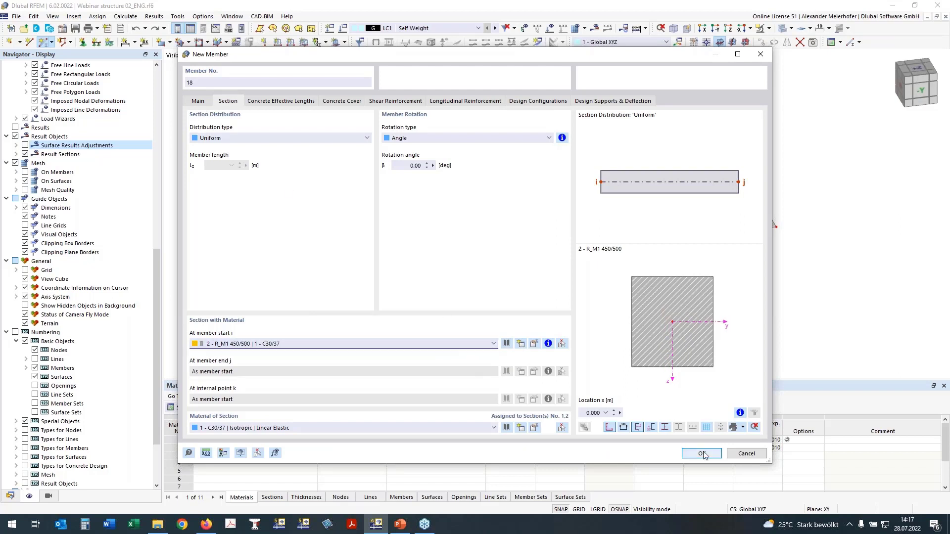
pyautogui.press('Return')
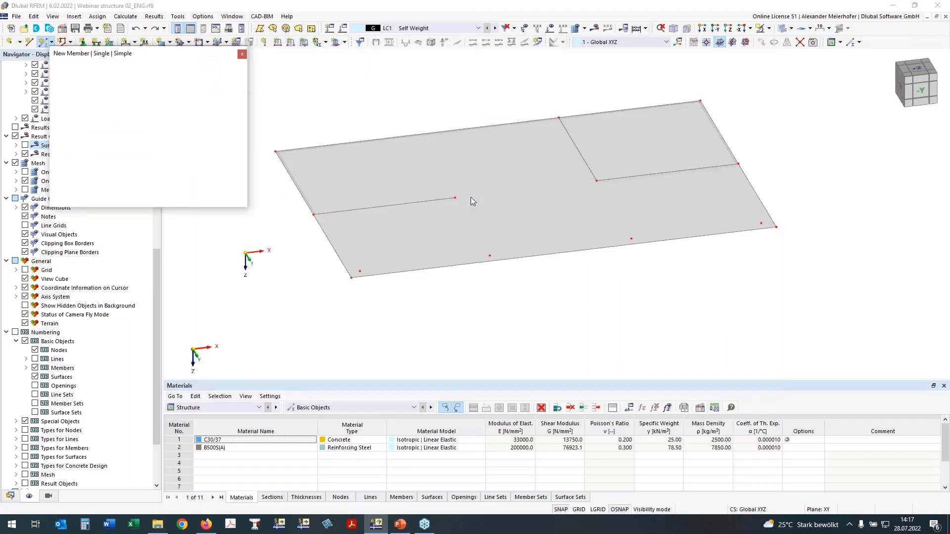
pyautogui.click(456, 197)
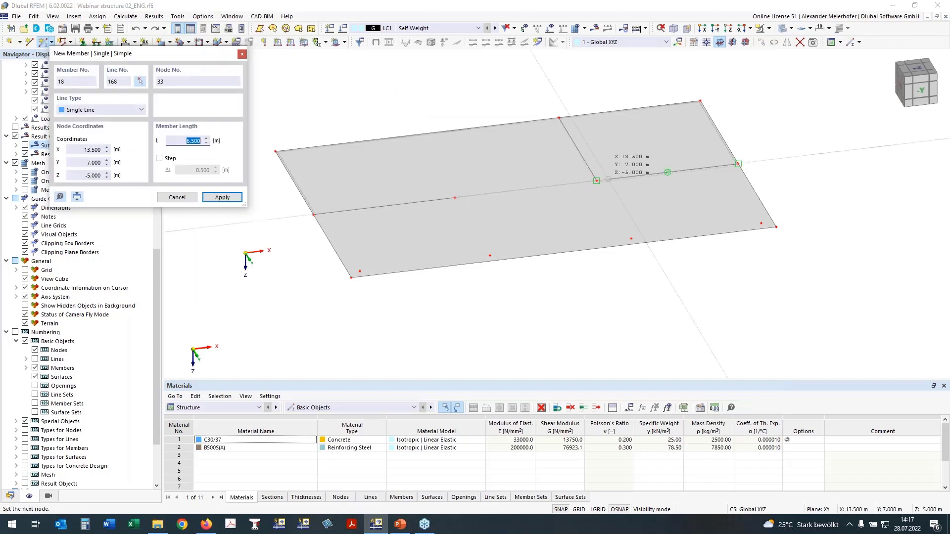
pyautogui.click(596, 181)
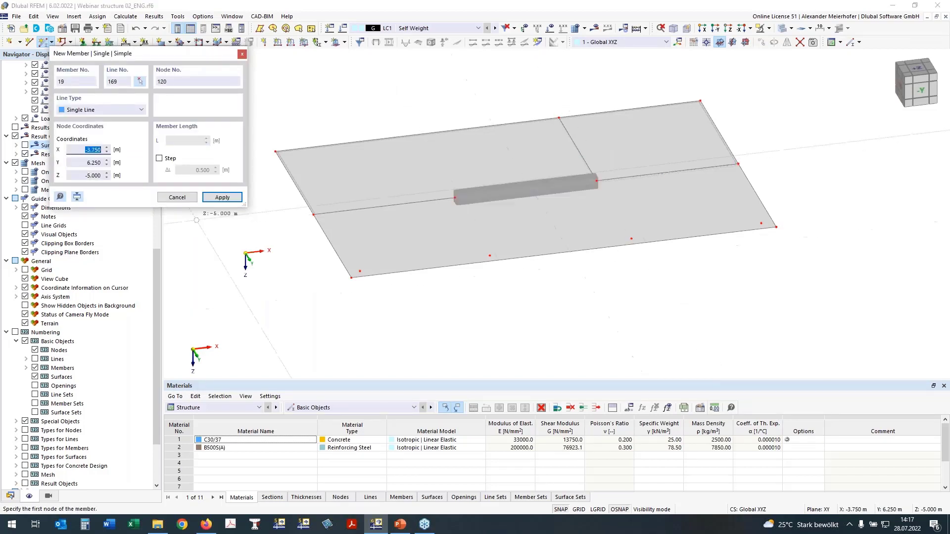
pyautogui.press('Escape')
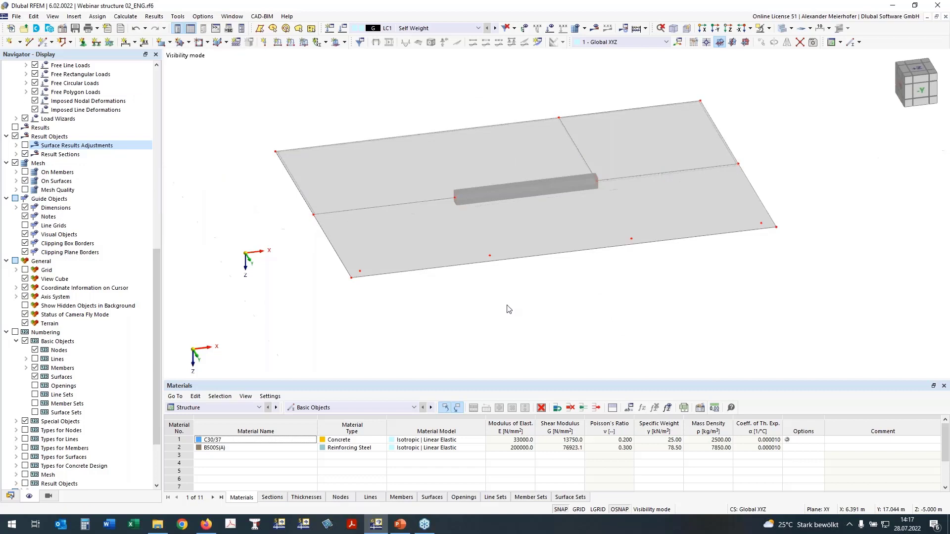
# - End the slab's isolation so that all storeys are displayed again
pyautogui.click(714, 29)
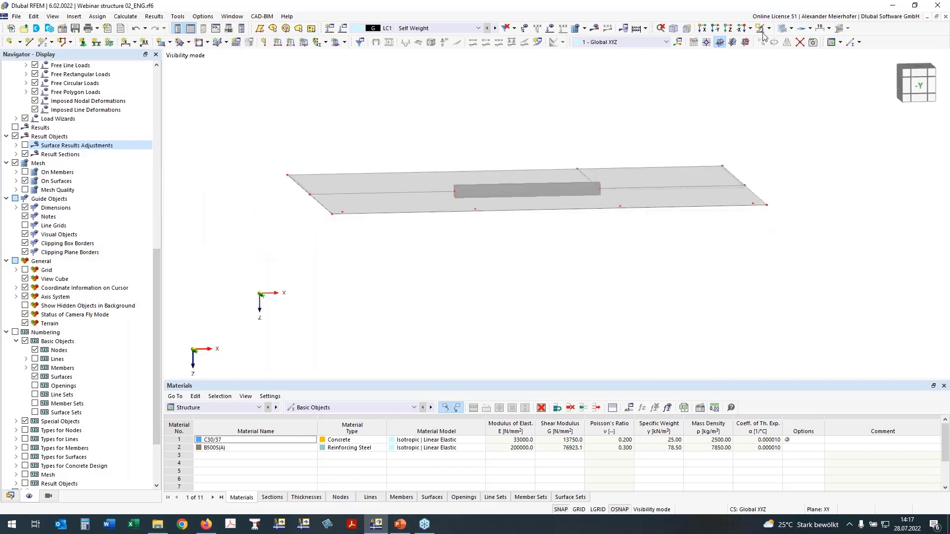
pyautogui.click(763, 35)
pyautogui.click(776, 100)
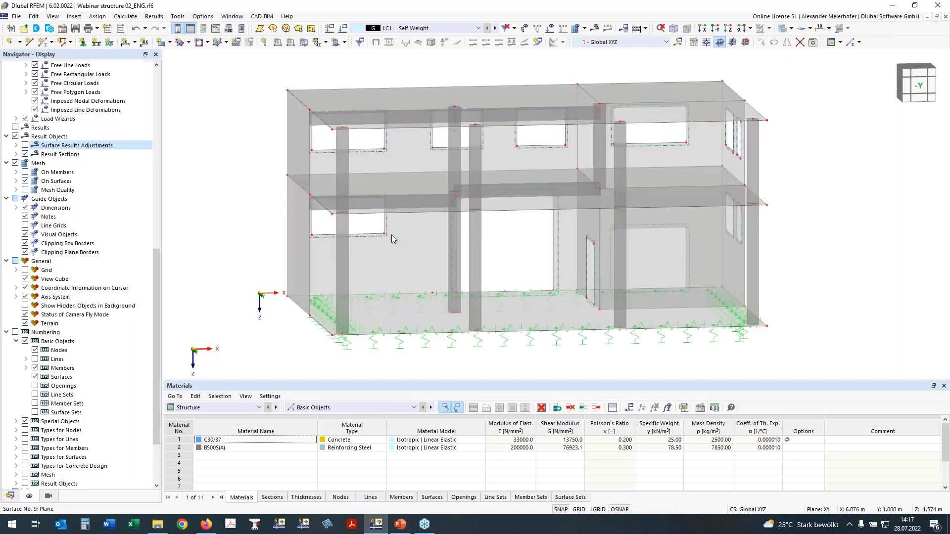
# - Open rib member 17 for editing, view its flange in the Z-direction and end the first flange segment at 15 %
pyautogui.keyDown('ctrl'); pyautogui.moveTo(455, 301); pyautogui.dragTo(316, 231, button='middle'); pyautogui.keyUp('ctrl')
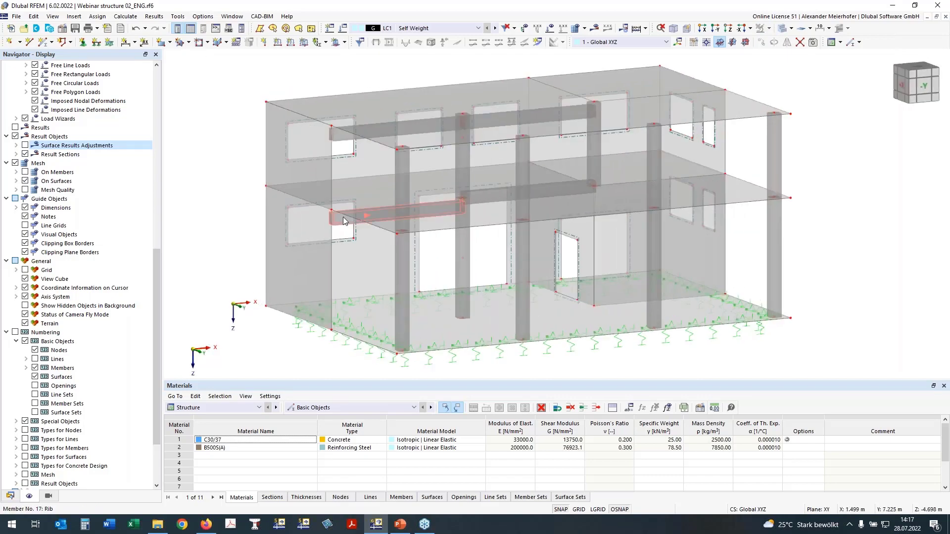
pyautogui.doubleClick(343, 216)
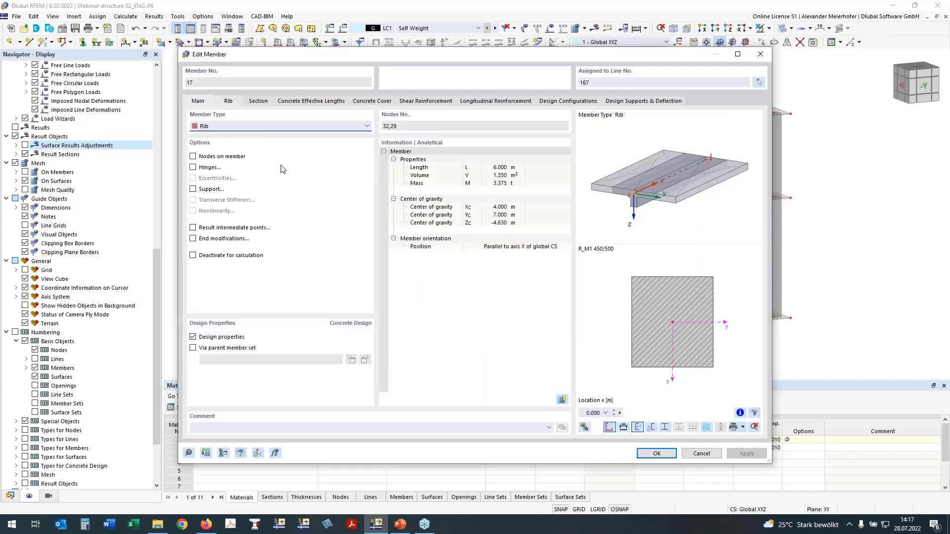
pyautogui.click(228, 101)
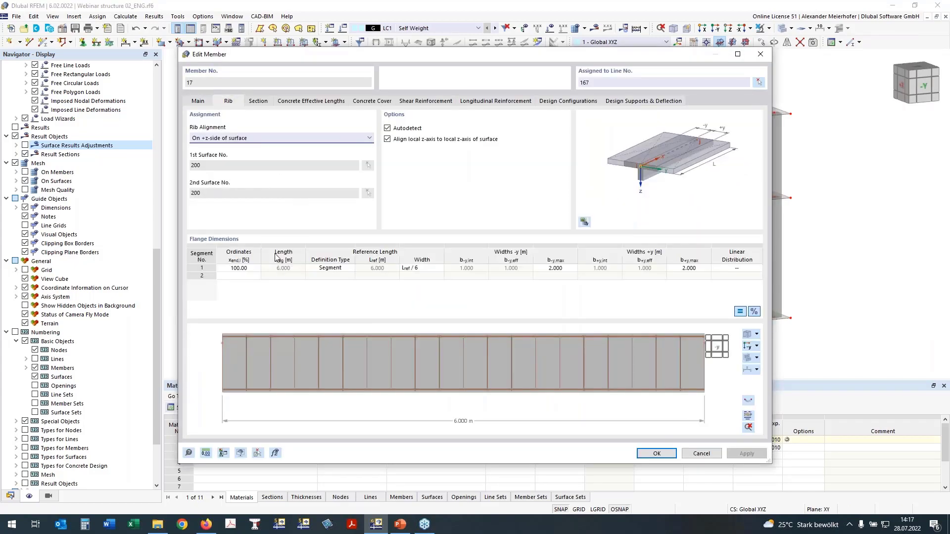
pyautogui.click(748, 348)
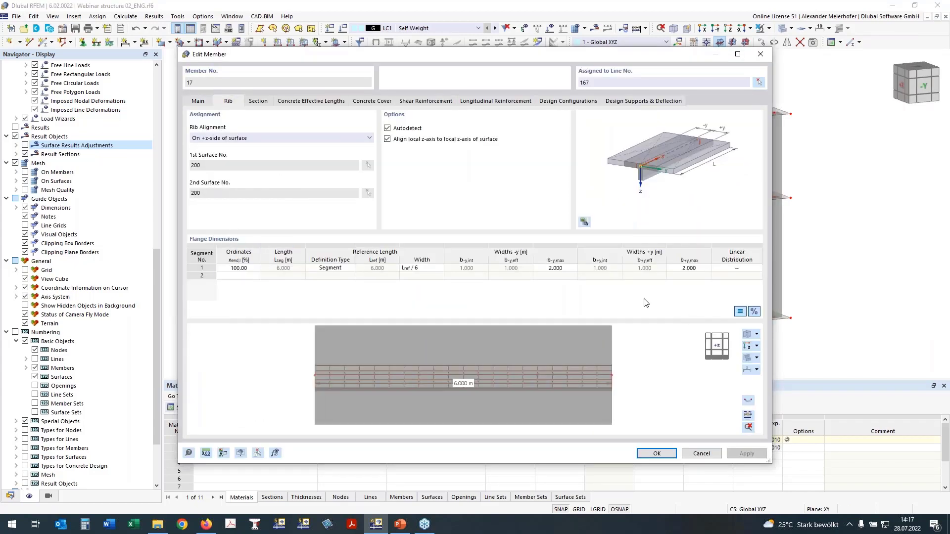
pyautogui.click(239, 268)
pyautogui.write('15')
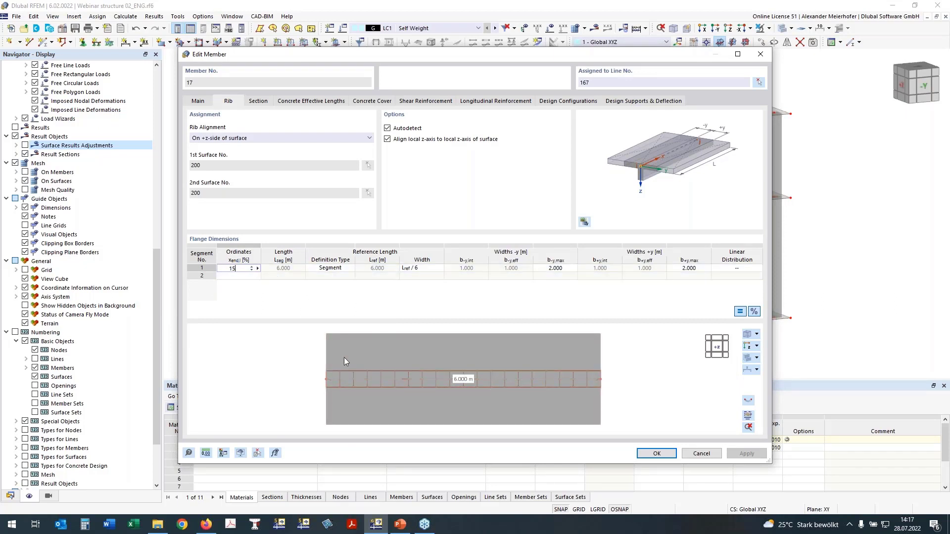
pyautogui.click(340, 270)
# - Set the flange width definition of the rib's first segment to EC2
pyautogui.click(421, 269)
pyautogui.click(421, 268)
pyautogui.click(407, 299)
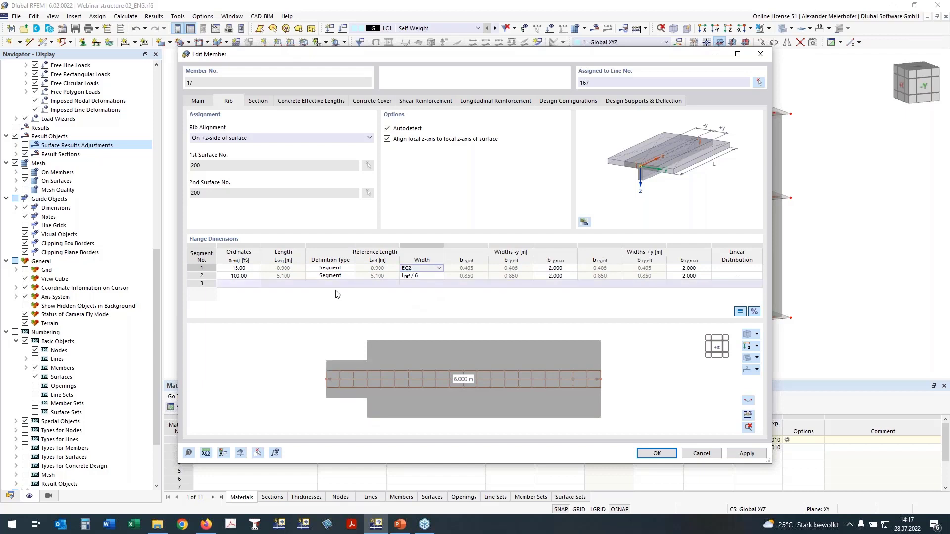
# - Set the second flange segment's width to EC2, end it at 85 % and end the third segment at 100 %
pyautogui.click(422, 276)
pyautogui.click(419, 277)
pyautogui.click(254, 280)
pyautogui.click(243, 277)
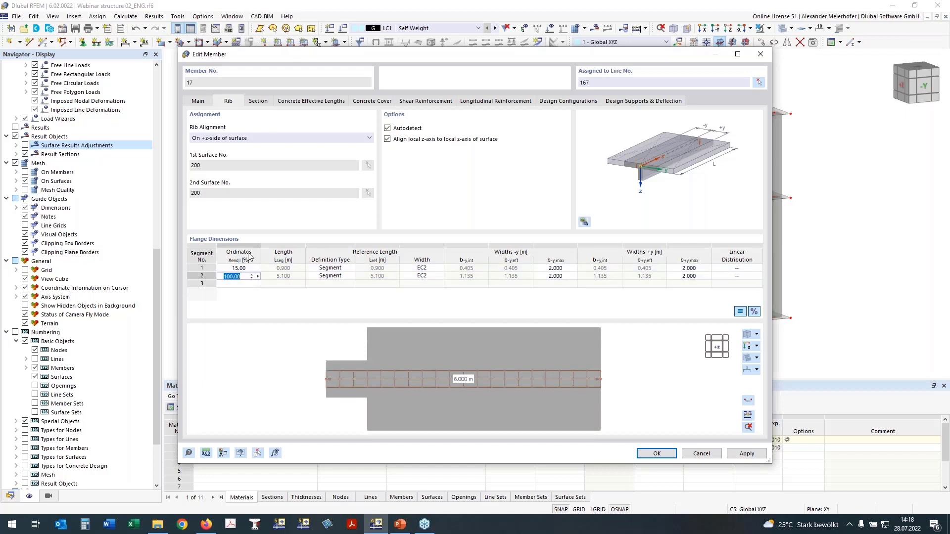
pyautogui.write('85')
pyautogui.click(235, 284)
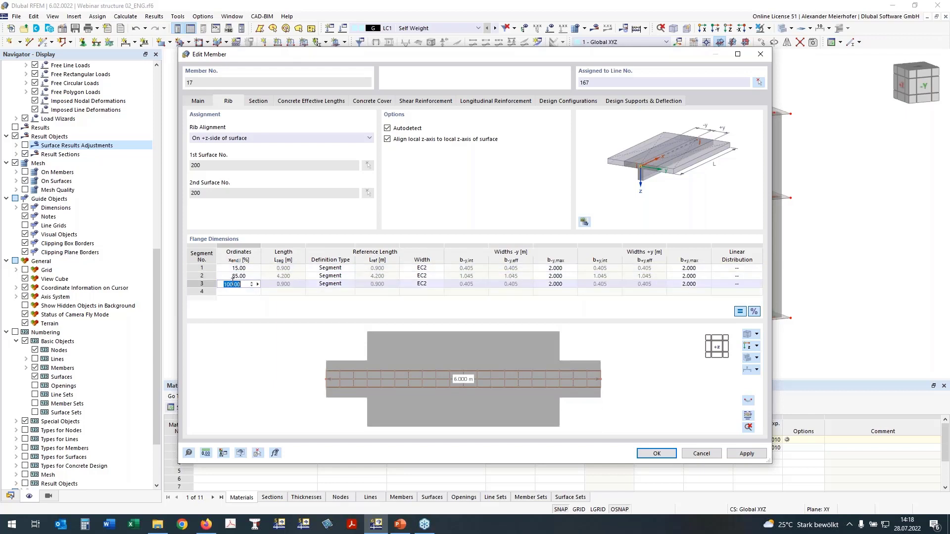
pyautogui.write('100')
pyautogui.click(239, 277)
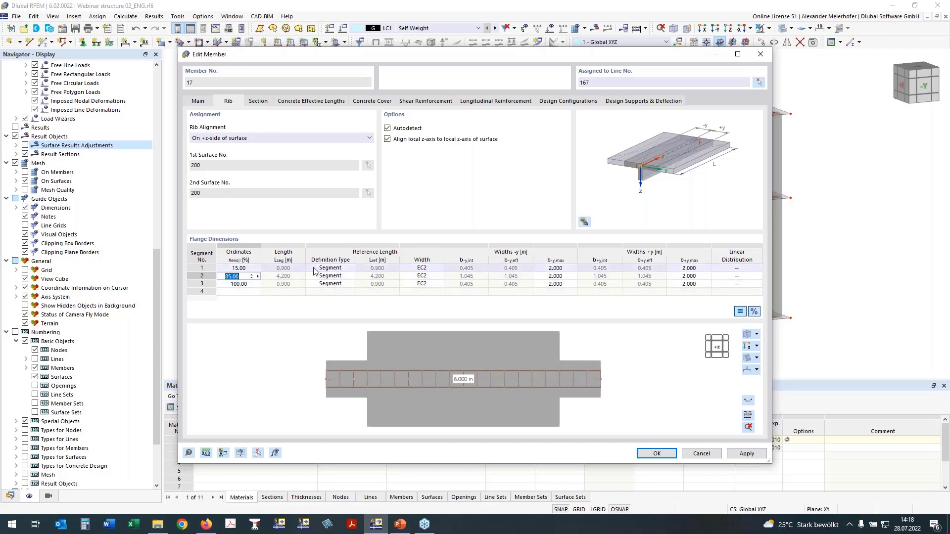
# - Give the third flange segment a user-defined reference length of 1.8 m with its width by EC2
pyautogui.click(331, 286)
pyautogui.click(330, 286)
pyautogui.click(593, 376)
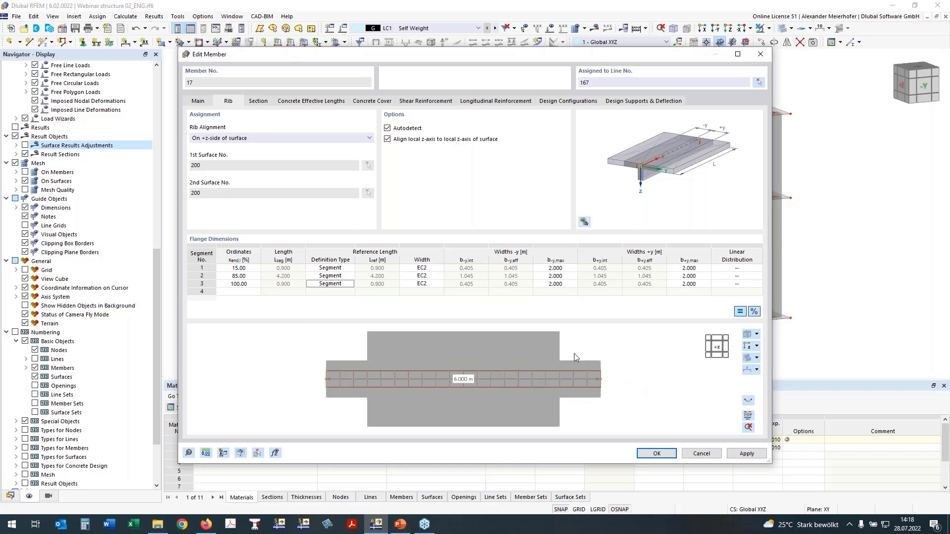
pyautogui.click(330, 284)
pyautogui.click(331, 284)
pyautogui.click(337, 306)
pyautogui.click(379, 285)
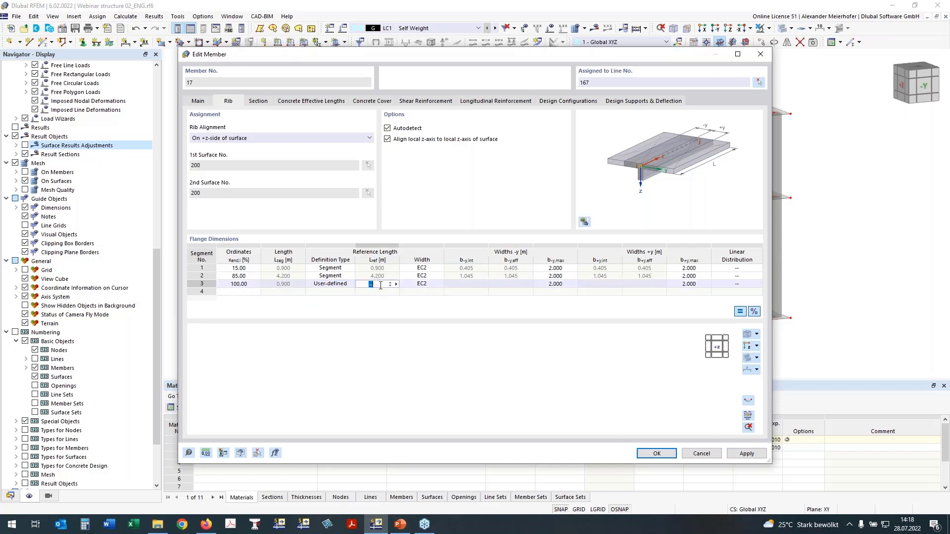
pyautogui.write('1,8')
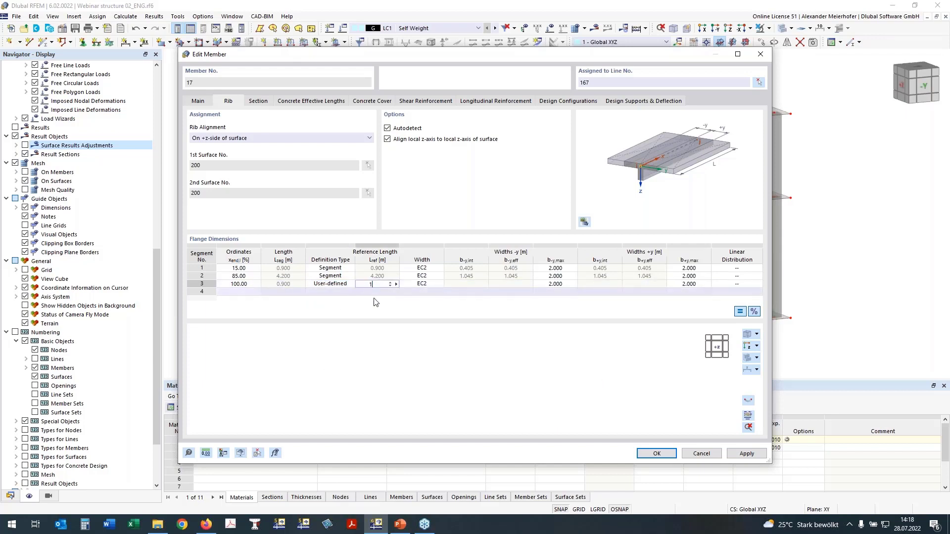
pyautogui.click(421, 284)
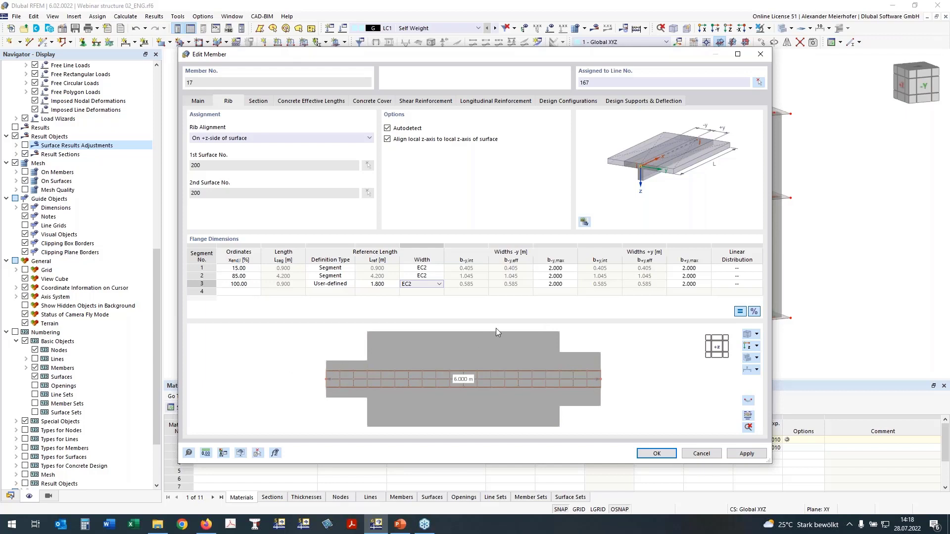
# - Set the linear distribution of the first flange segment to From Start
pyautogui.click(737, 268)
pyautogui.click(755, 268)
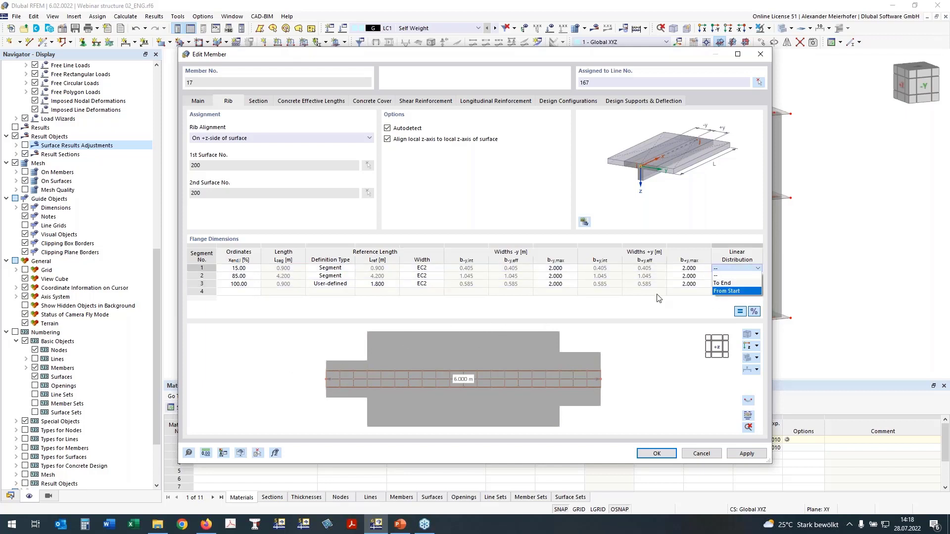
pyautogui.click(740, 289)
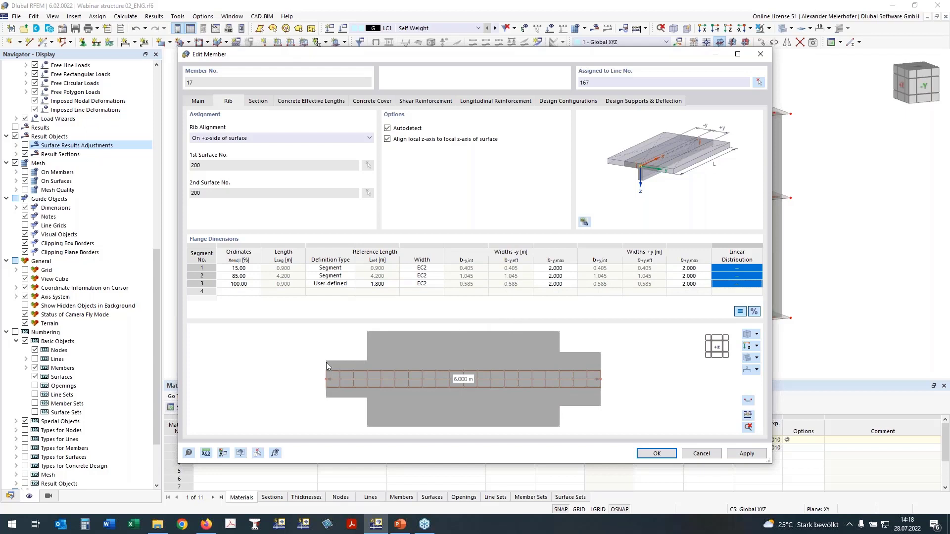
pyautogui.click(737, 268)
pyautogui.click(749, 270)
pyautogui.click(747, 268)
pyautogui.click(736, 290)
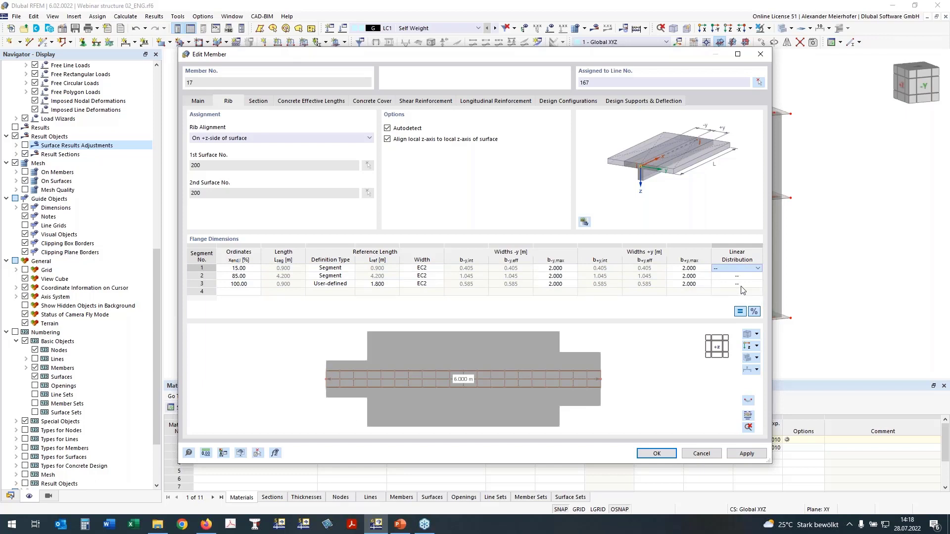
# - Set the linear distribution of the third flange segment to To End and accept the changes to member 17
pyautogui.click(740, 284)
pyautogui.click(744, 283)
pyautogui.click(747, 284)
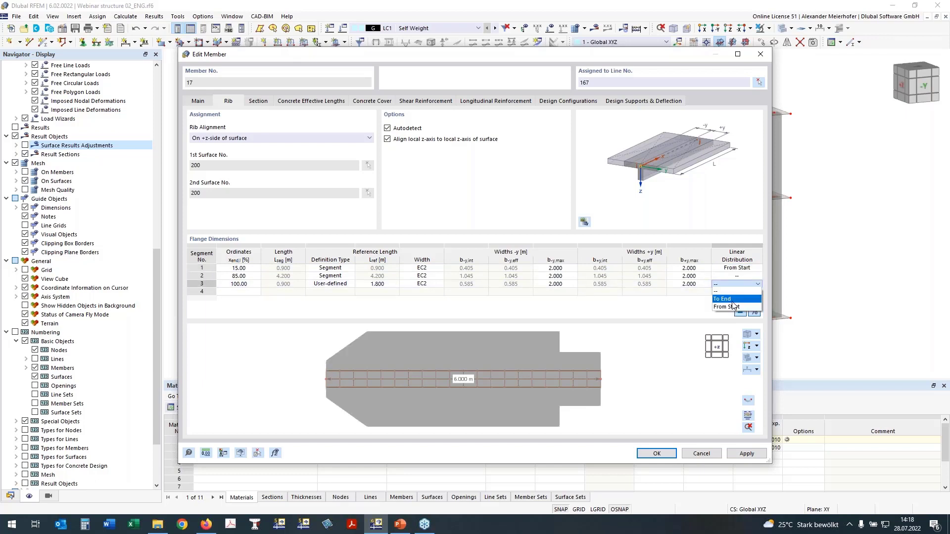
pyautogui.click(732, 299)
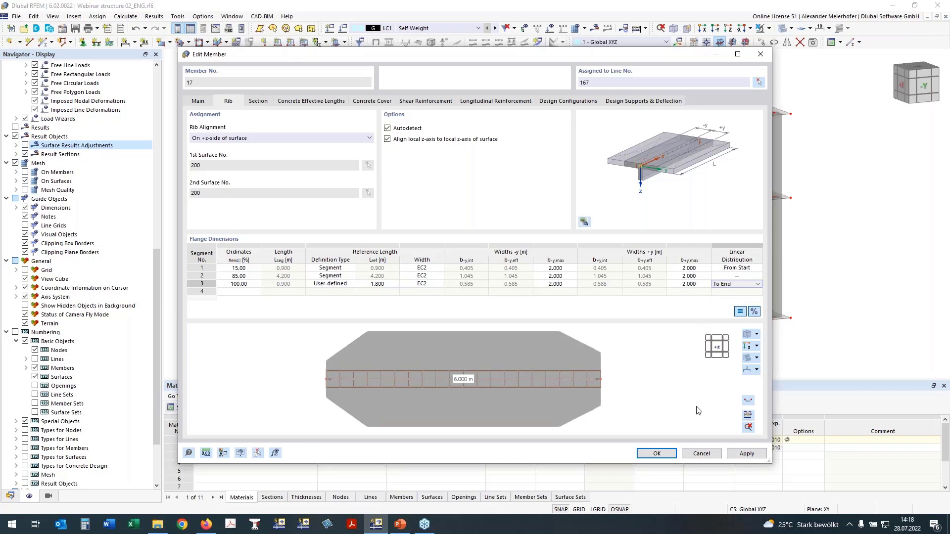
pyautogui.click(663, 454)
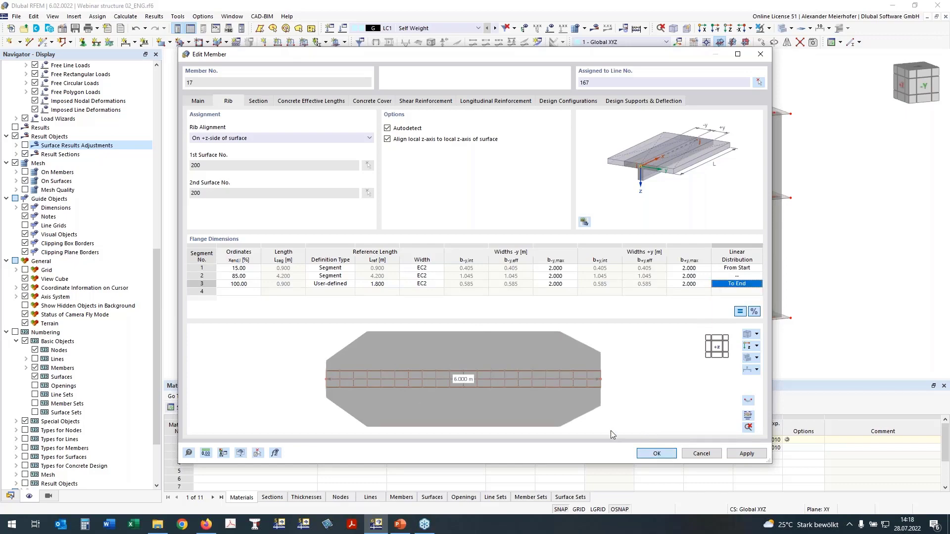
pyautogui.press('Return')
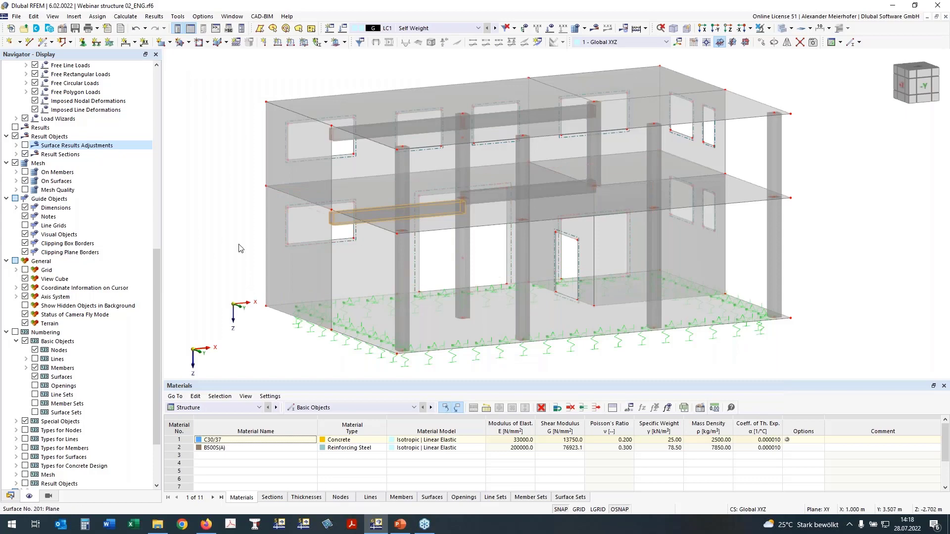
# - Open the neighbouring lower-storey rib, member 18, for editing and view its rib flange in the Z-direction
pyautogui.keyDown('ctrl'); pyautogui.moveTo(238, 245); pyautogui.dragTo(241, 240, button='middle'); pyautogui.keyUp('ctrl')
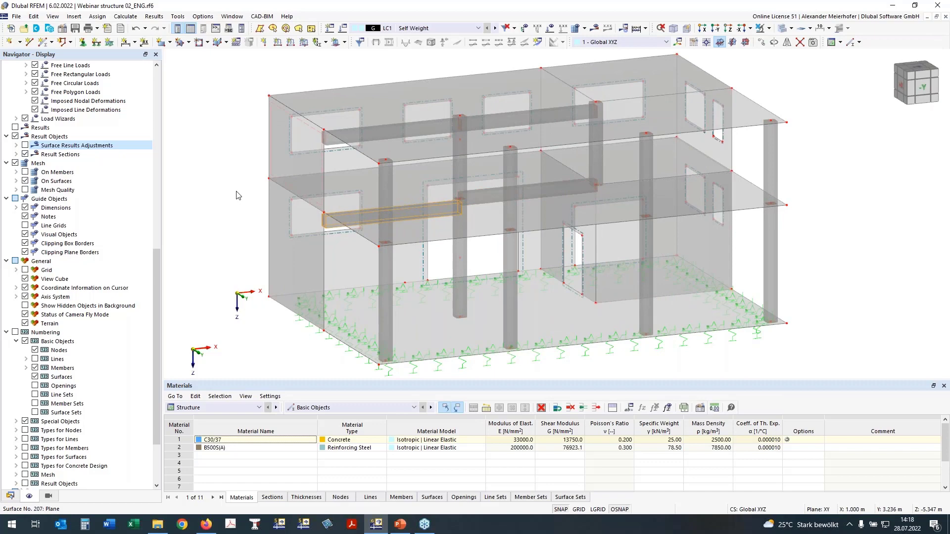
pyautogui.doubleClick(542, 192)
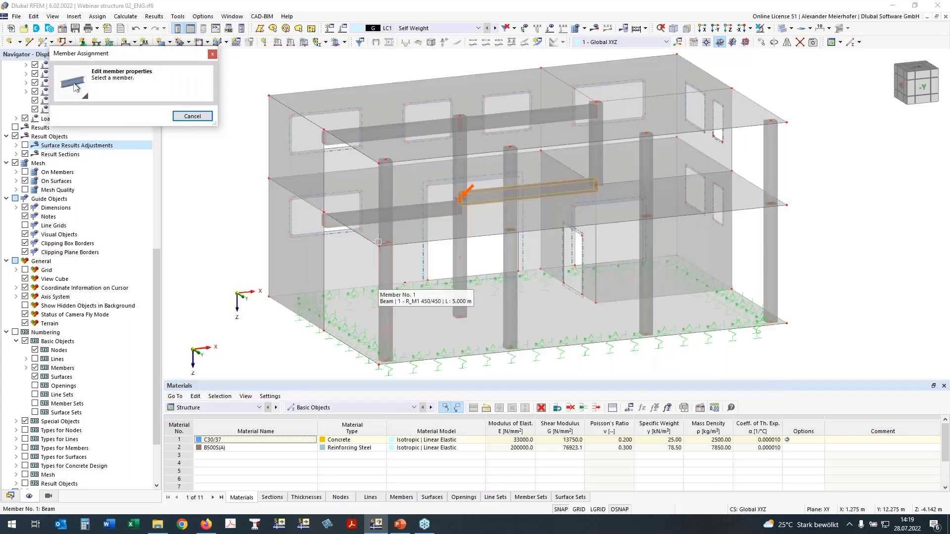
pyautogui.click(451, 187)
pyautogui.click(227, 102)
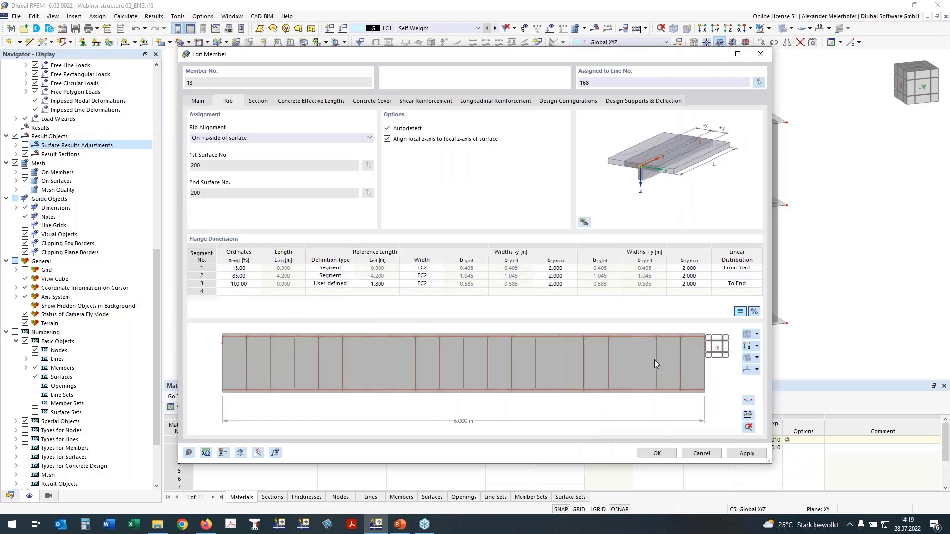
pyautogui.click(747, 346)
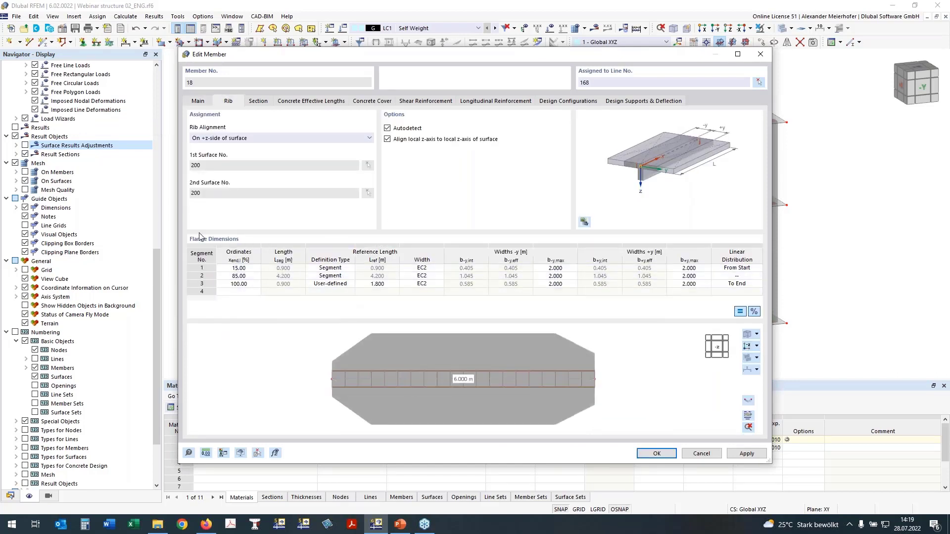
# - Set the reference length definition type of member 18's third flange segment to Segment
pyautogui.click(323, 286)
pyautogui.click(351, 286)
pyautogui.click(339, 295)
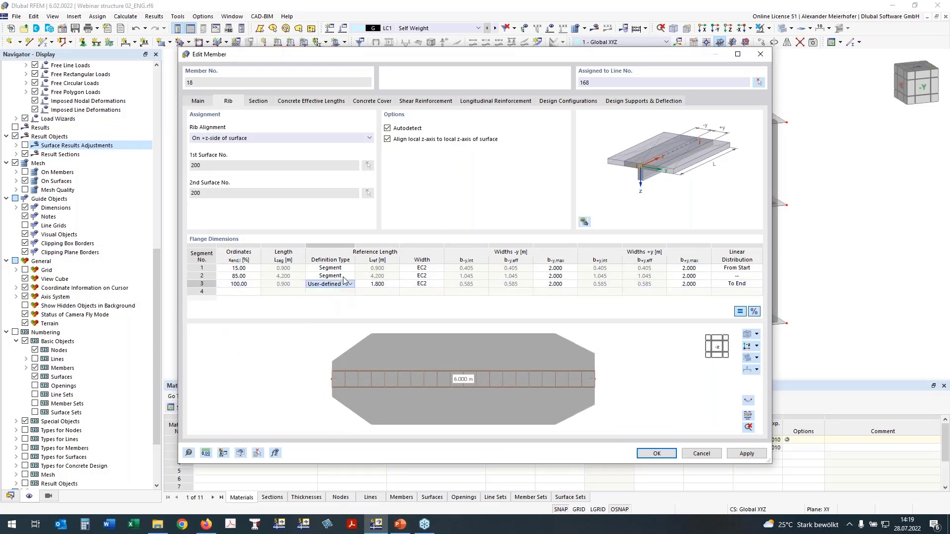
# - Give member 18's first flange segment a user-defined reference length of 1.8 m and accept the member changes
pyautogui.click(323, 268)
pyautogui.click(350, 268)
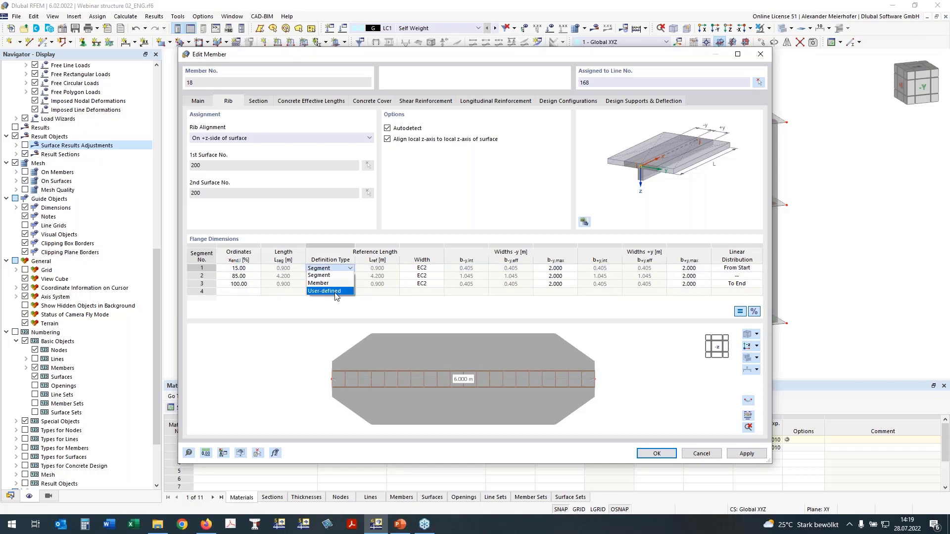
pyautogui.click(336, 292)
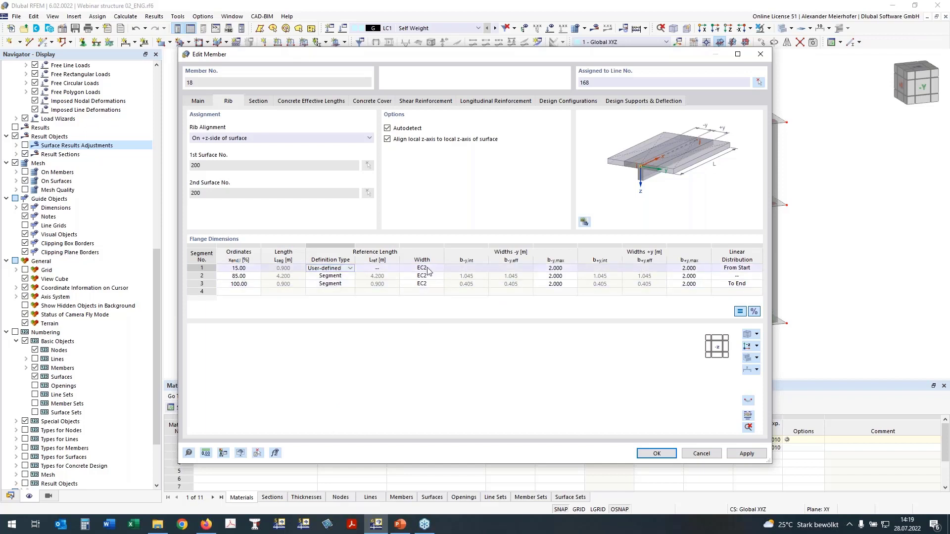
pyautogui.click(378, 269)
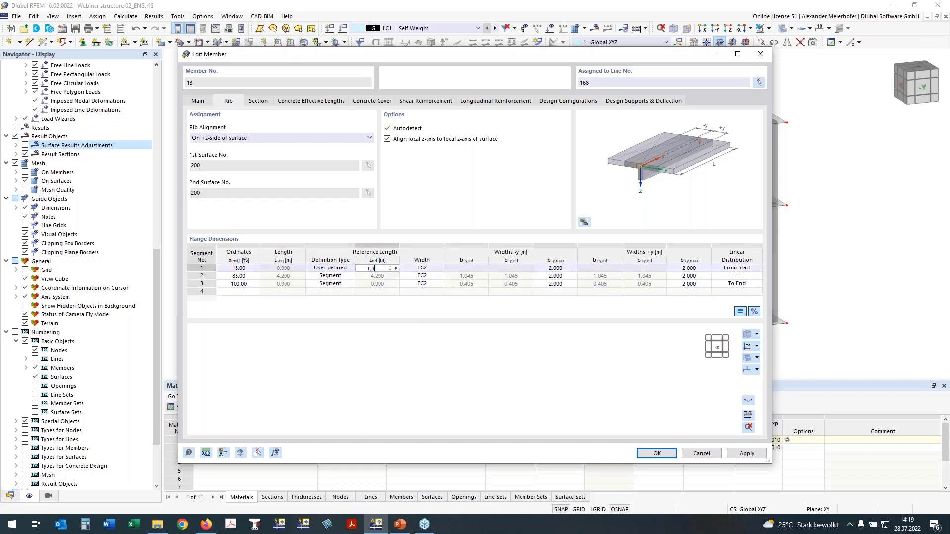
pyautogui.press('Return')
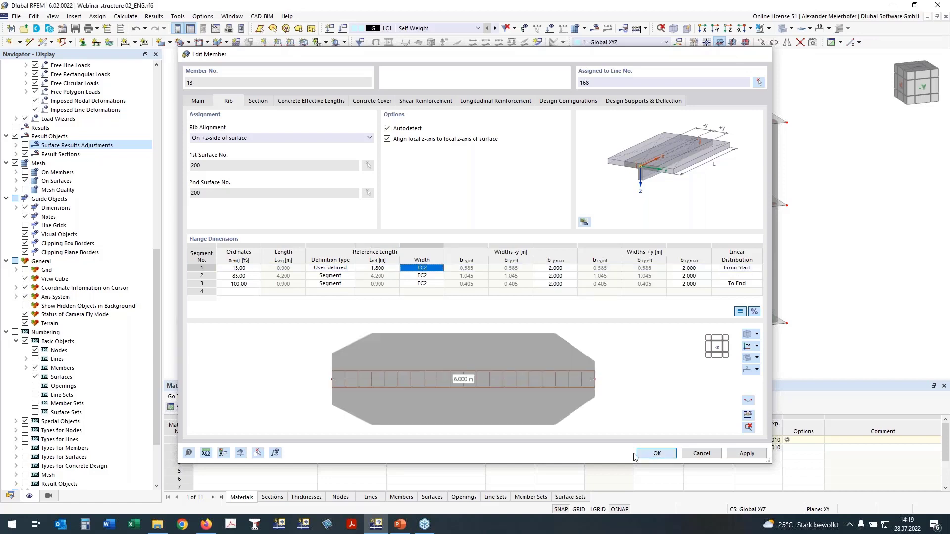
pyautogui.click(644, 454)
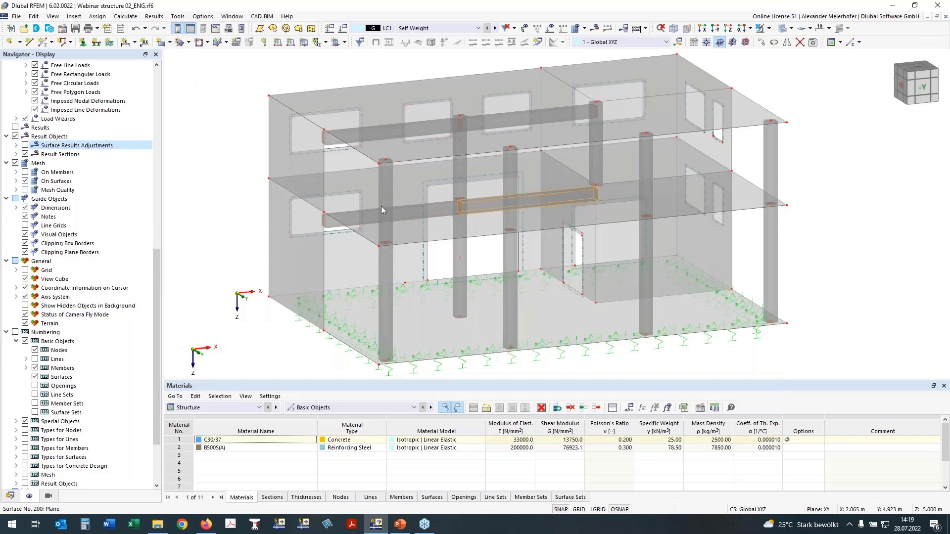
# - Select all upper-storey objects in the front view and hide them so only the lower storey is displayed
pyautogui.keyDown('ctrl'); pyautogui.moveTo(884, 199); pyautogui.dragTo(777, 171, button='middle'); pyautogui.keyUp('ctrl')
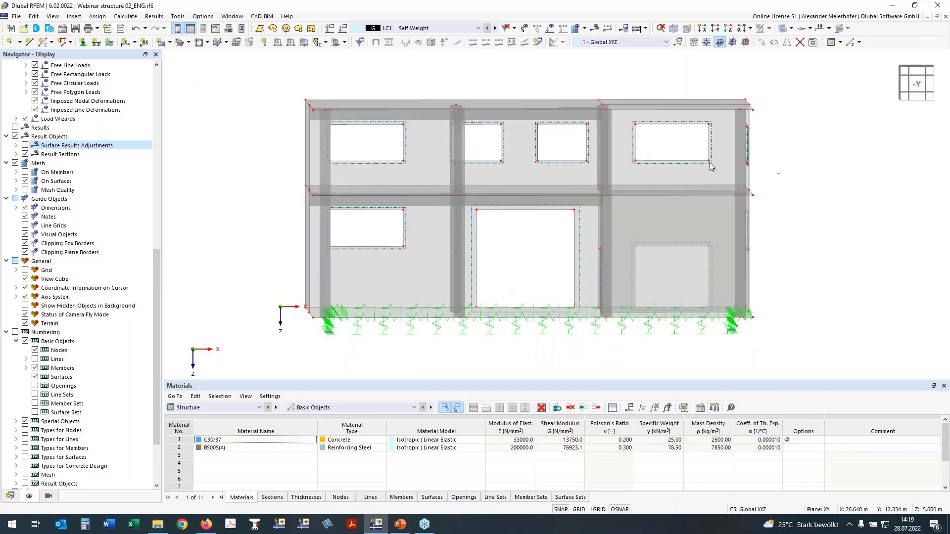
pyautogui.moveTo(559, 142); pyautogui.dragTo(197, 99)
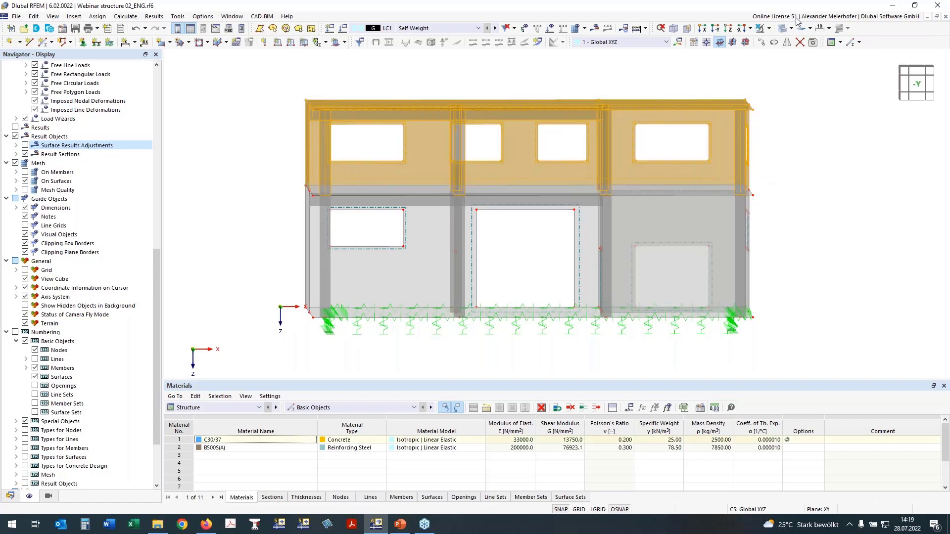
pyautogui.click(781, 30)
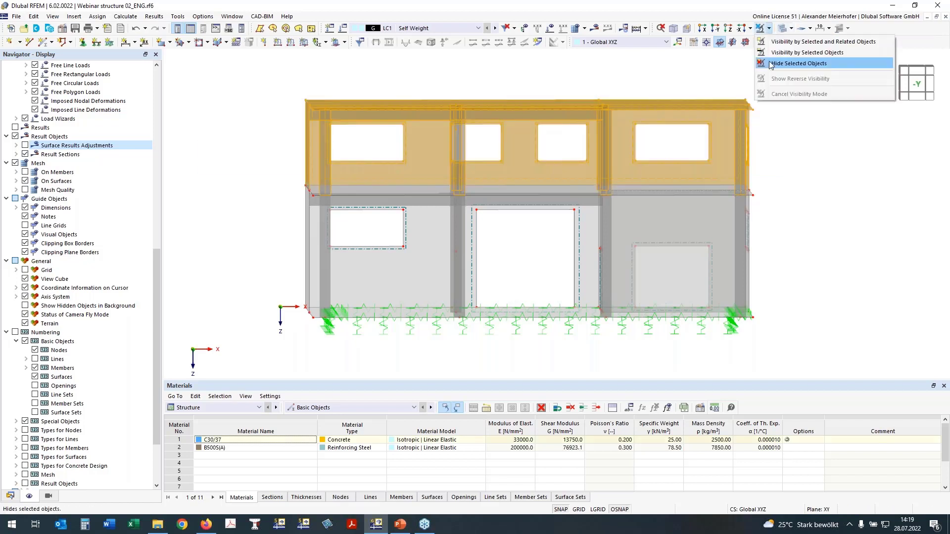
pyautogui.click(801, 64)
pyautogui.keyDown('ctrl'); pyautogui.moveTo(805, 167); pyautogui.dragTo(803, 187, button='middle'); pyautogui.keyUp('ctrl')
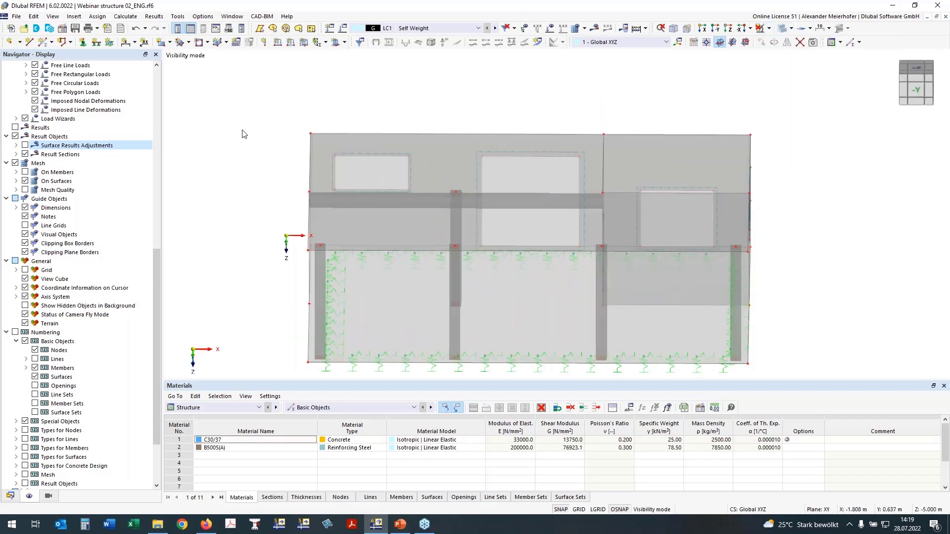
pyautogui.keyDown('ctrl'); pyautogui.moveTo(250, 134); pyautogui.dragTo(288, 138, button='middle'); pyautogui.keyUp('ctrl')
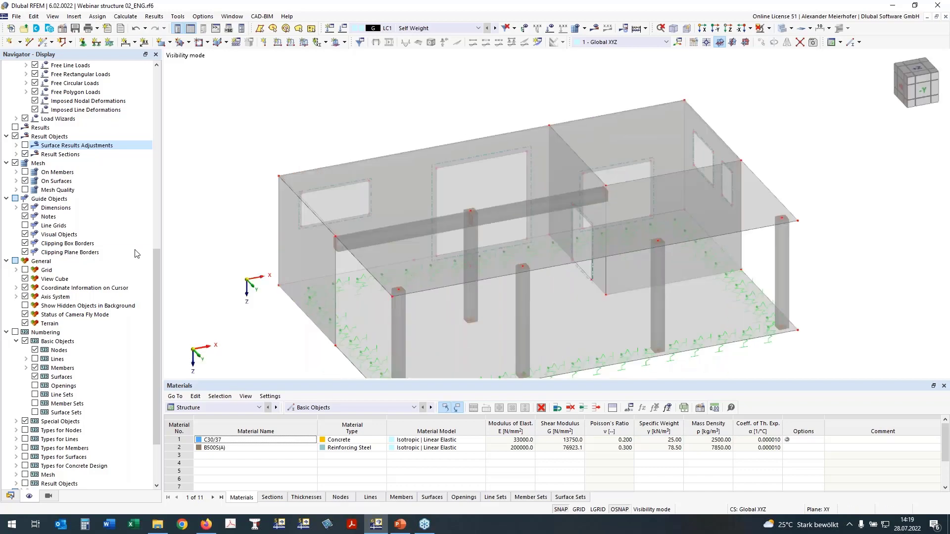
# - Turn on the Rib Section display for members and inspect the flanges of the two ribs under the slab
pyautogui.scroll(15, 80, 346)
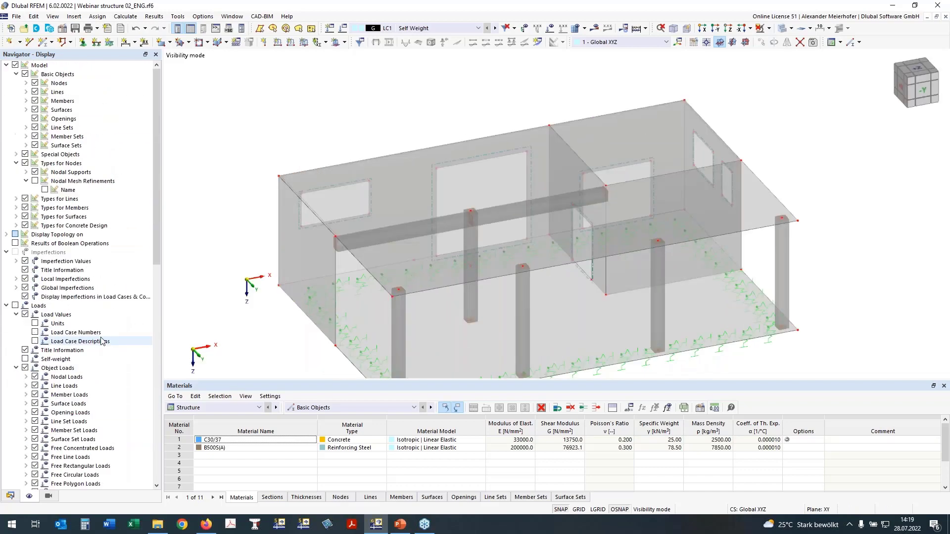
pyautogui.click(26, 101)
pyautogui.click(45, 119)
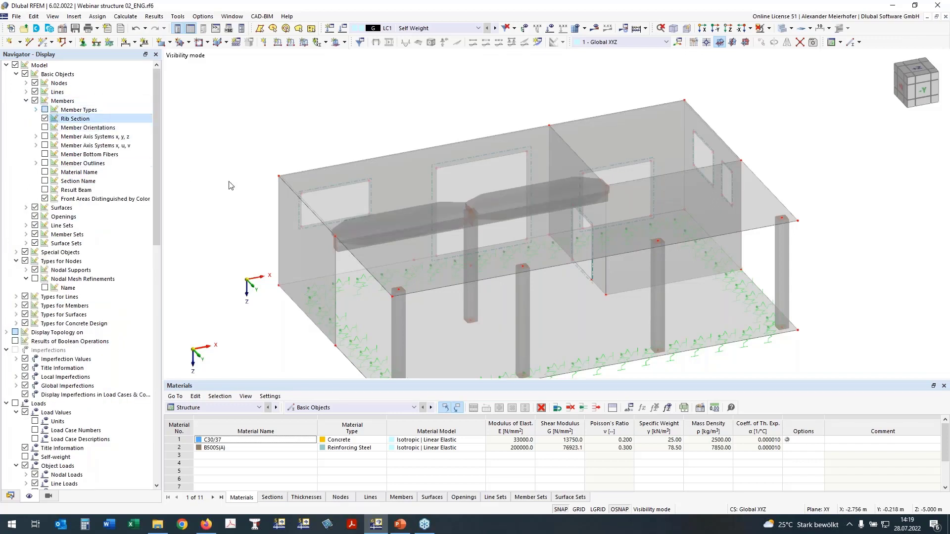
pyautogui.keyDown('ctrl'); pyautogui.moveTo(507, 191); pyautogui.dragTo(825, 199, button='middle'); pyautogui.keyUp('ctrl')
pyautogui.moveTo(825, 199); pyautogui.dragTo(779, 196, button='right')
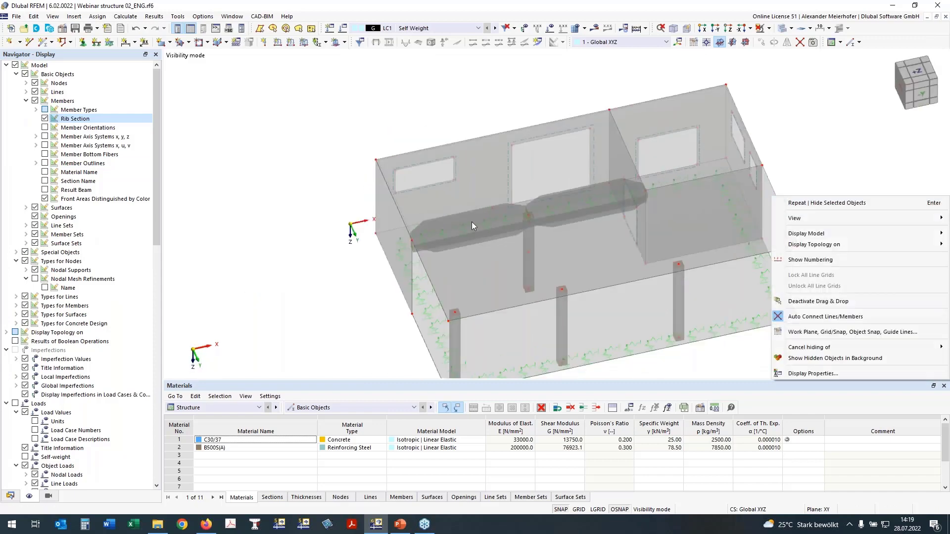
# - Select the lower-storey ceiling slab with its ribs in the front view and display only these objects
pyautogui.moveTo(306, 268); pyautogui.dragTo(258, 174, button='middle')
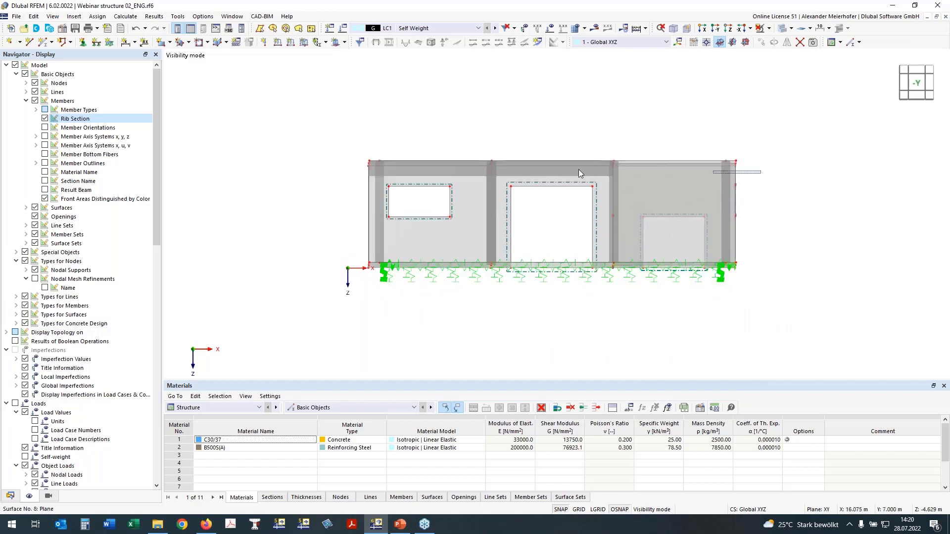
pyautogui.moveTo(772, 180); pyautogui.dragTo(787, 196)
pyautogui.click(197, 102)
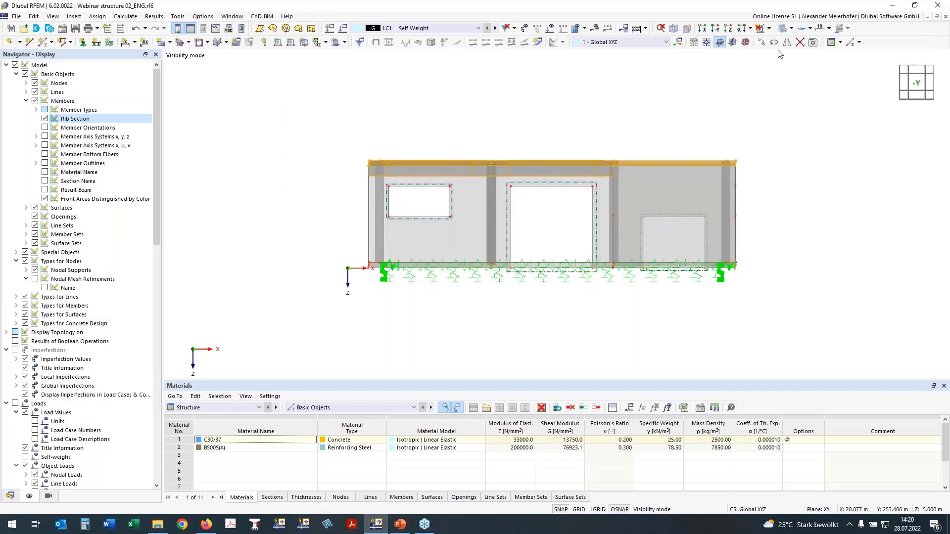
pyautogui.click(767, 29)
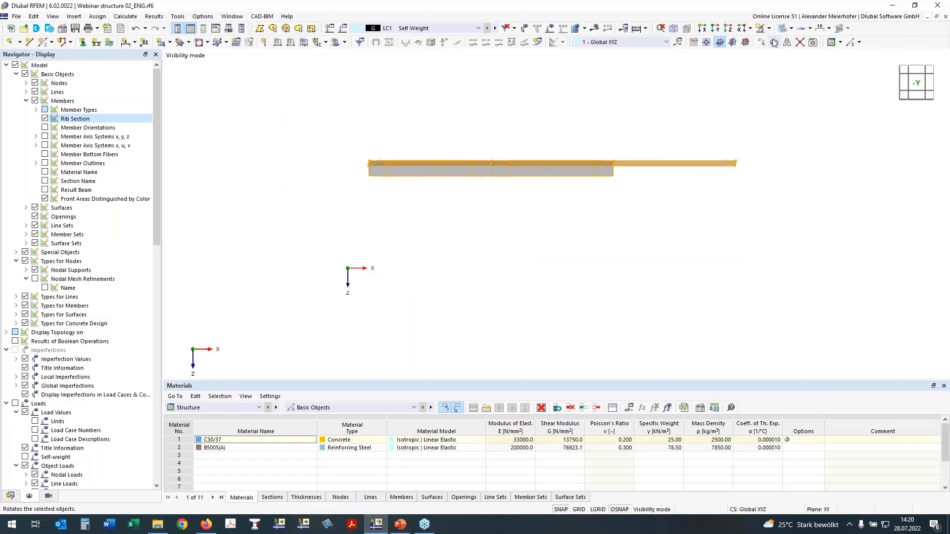
# - Open surface 200, the ceiling slab, in plan view and review its XC1 concrete durability and reinforcement direction assignments
pyautogui.click(913, 68)
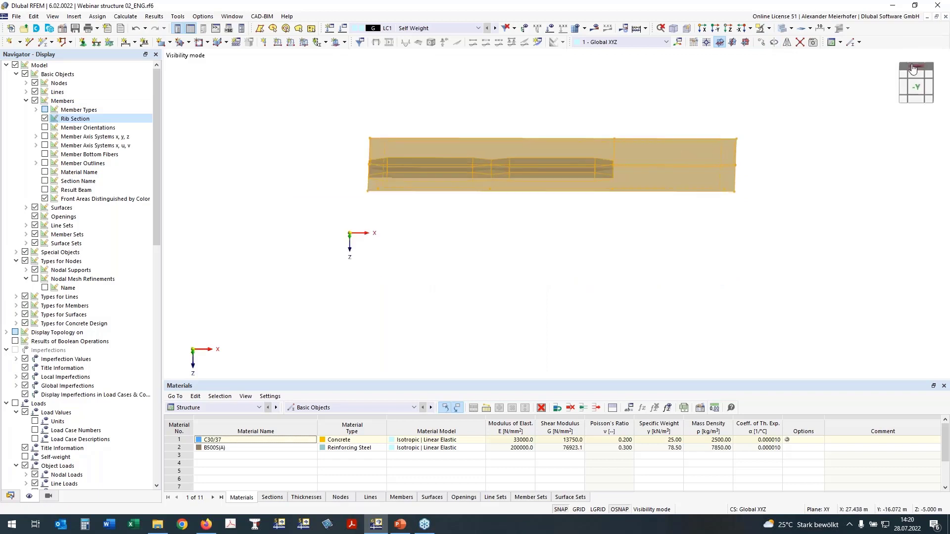
pyautogui.click(322, 157)
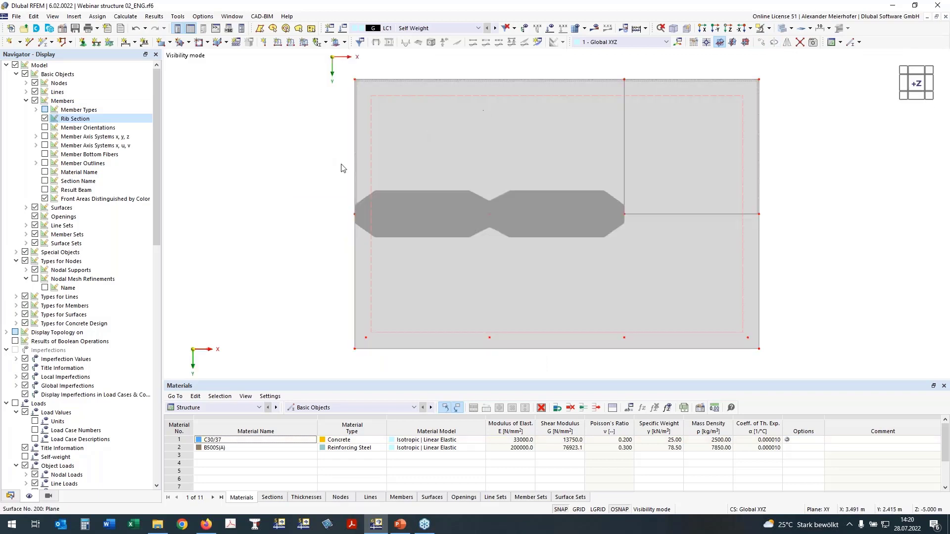
pyautogui.doubleClick(400, 104)
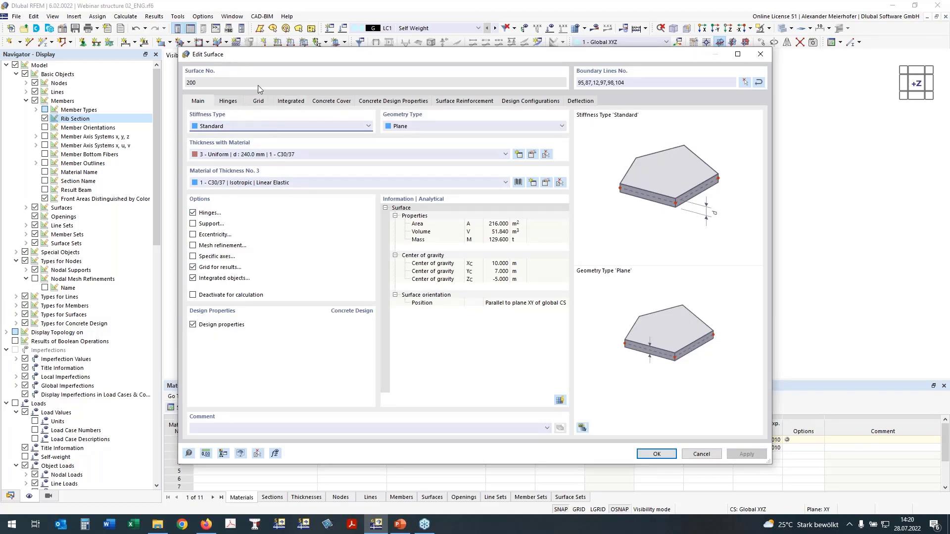
pyautogui.click(325, 102)
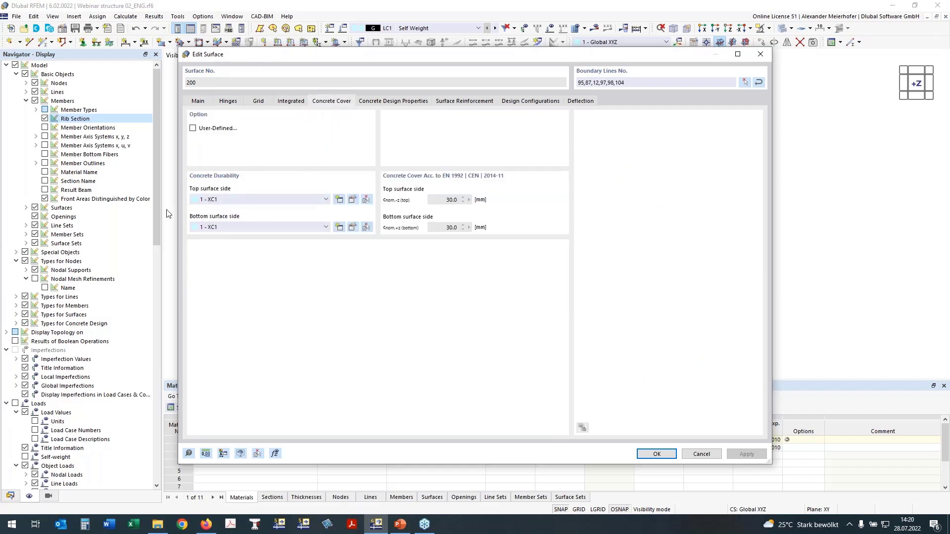
pyautogui.click(220, 201)
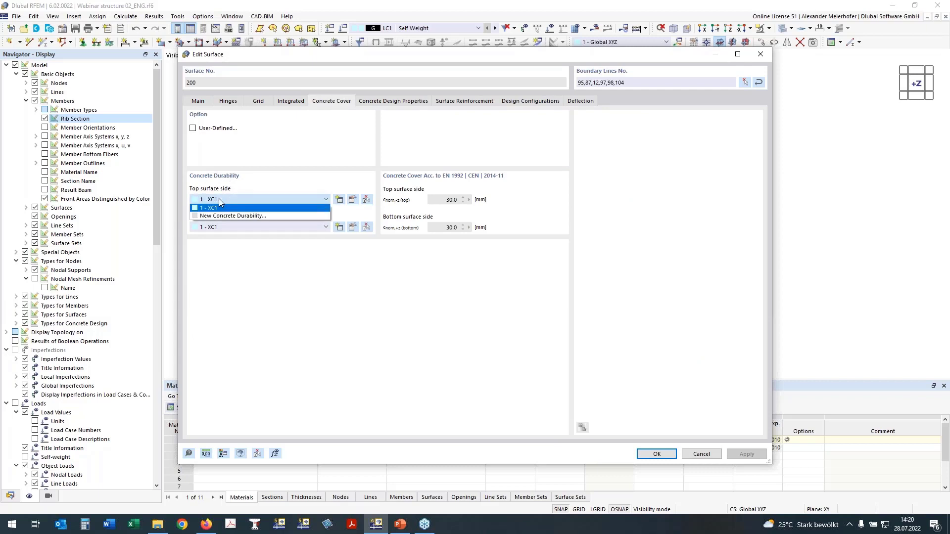
pyautogui.click(221, 207)
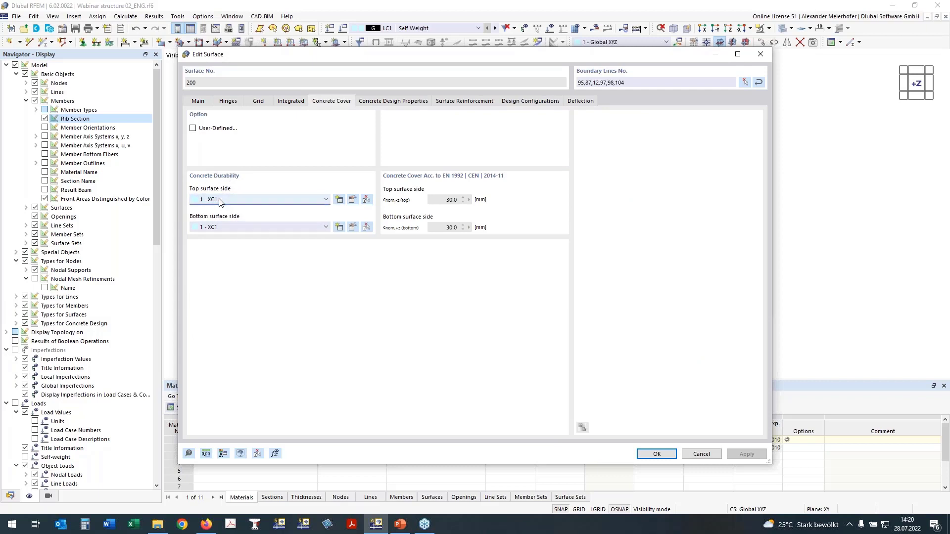
pyautogui.click(399, 103)
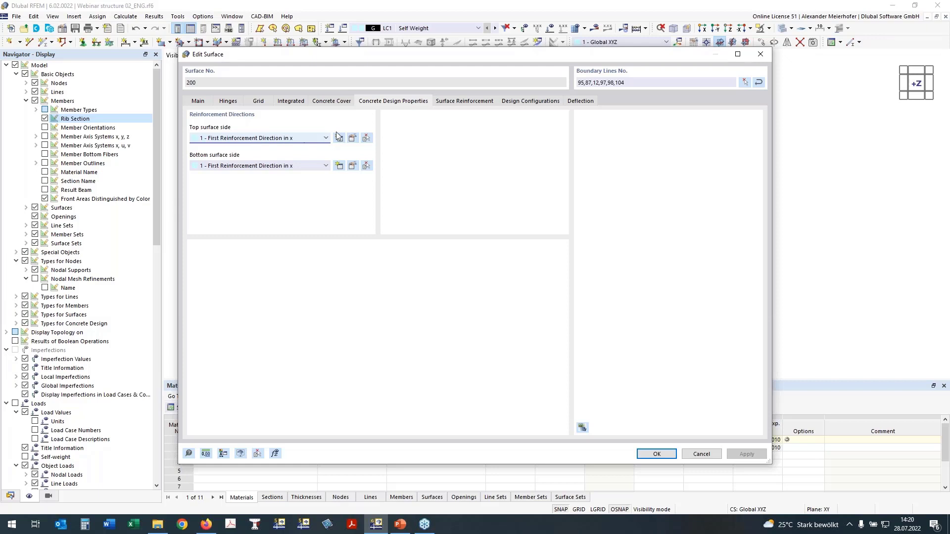
# - Create a surface reinforcement named "Basic Reinforcement" for slab 200 and enable additional transverse reinforcement
pyautogui.click(470, 103)
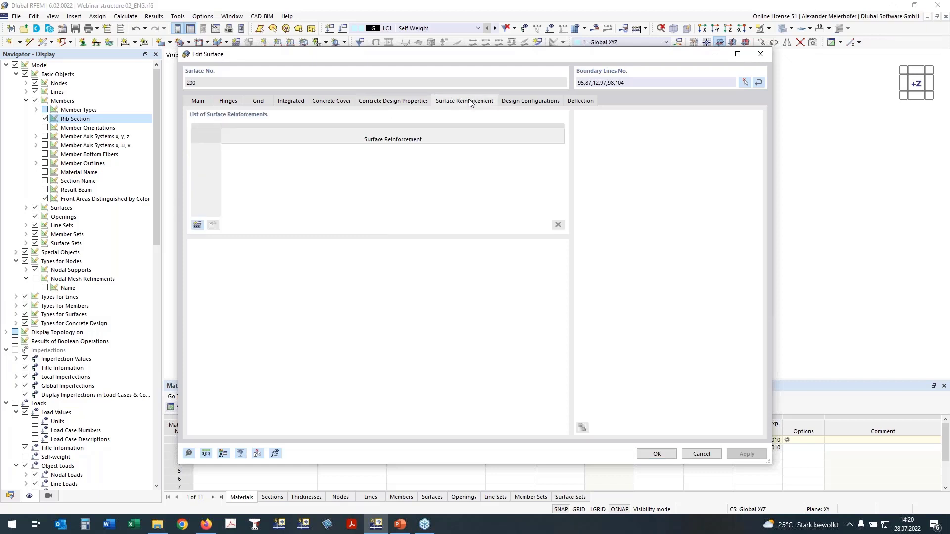
pyautogui.moveTo(441, 63); pyautogui.dragTo(442, 109)
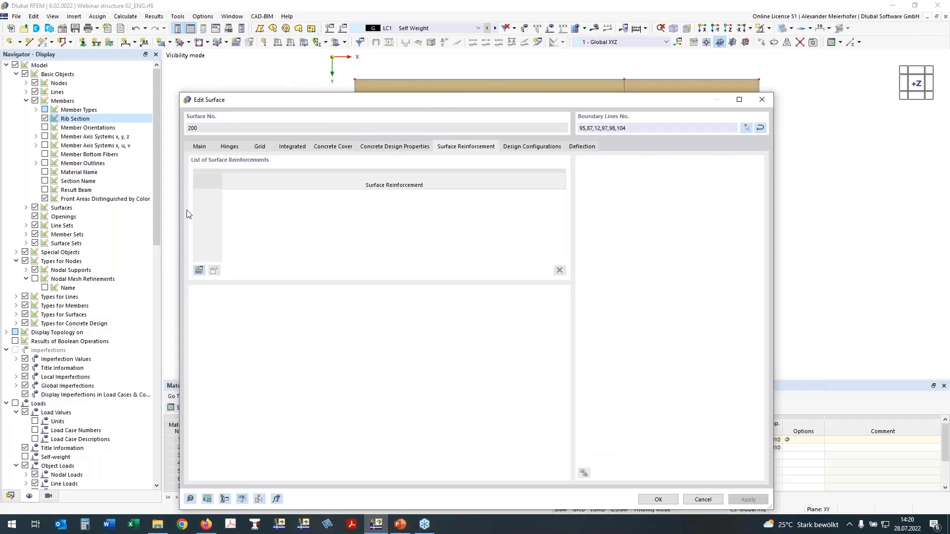
pyautogui.click(199, 271)
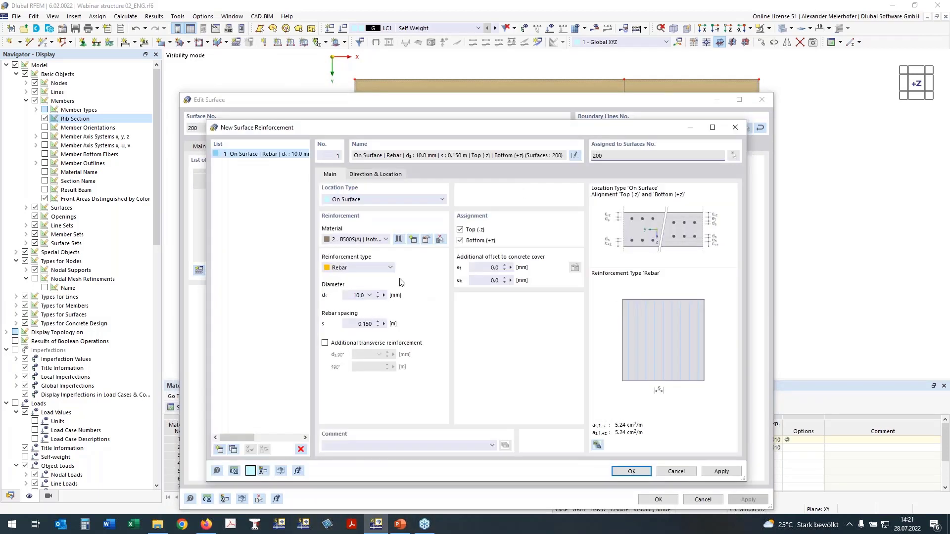
pyautogui.click(328, 343)
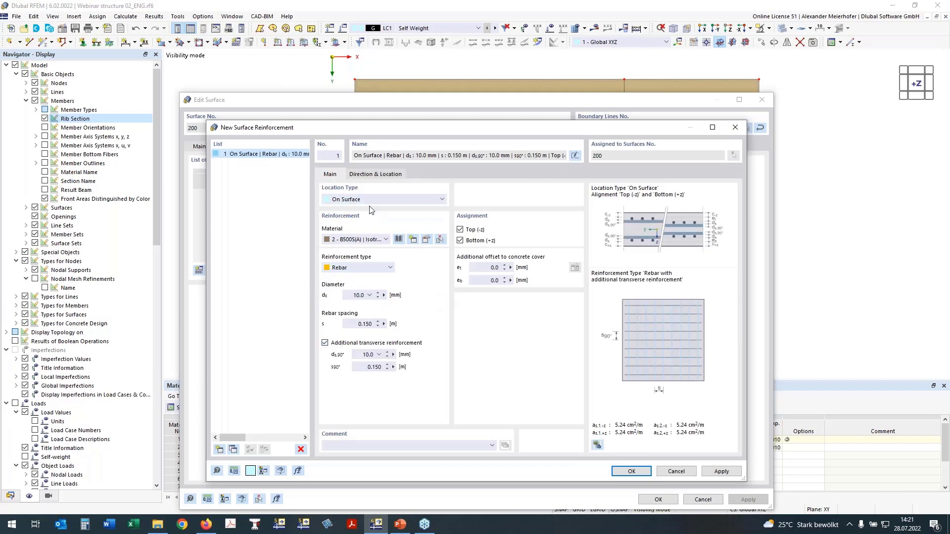
pyautogui.click(575, 156)
pyautogui.write('Basic Reinf')
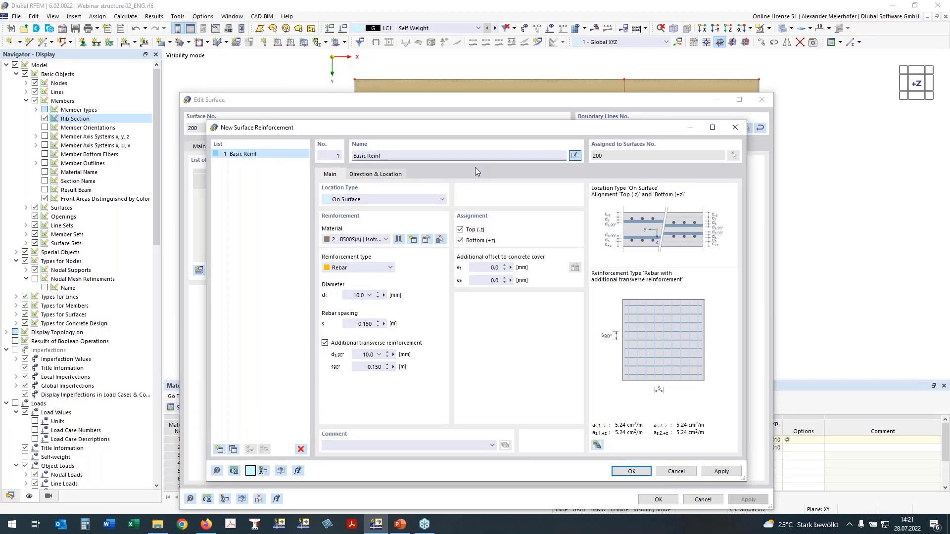
pyautogui.write('orcement')
# - Set the rebar spacing to 0.1 m in both the main and transverse directions and accept the reinforcement
pyautogui.doubleClick(367, 324)
pyautogui.write('1')
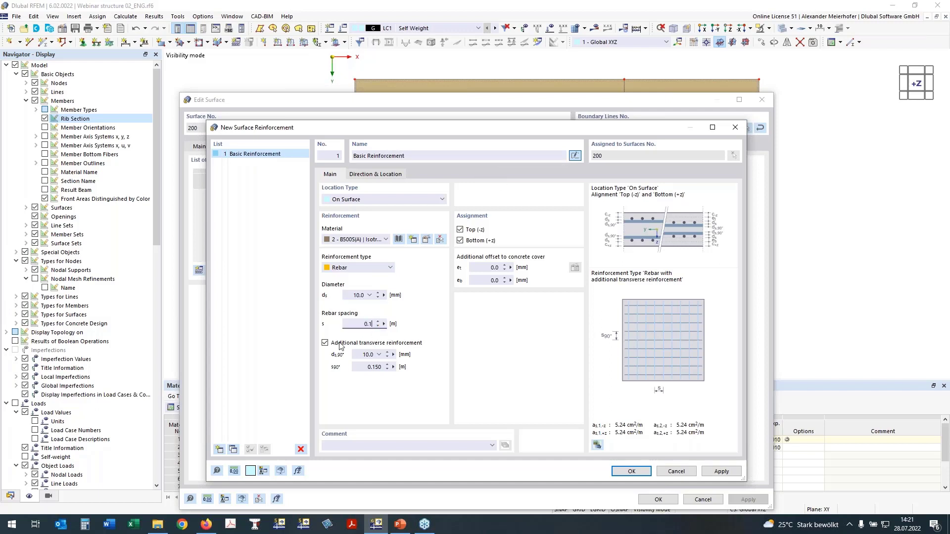
pyautogui.doubleClick(376, 370)
pyautogui.write('1')
pyautogui.click(351, 296)
pyautogui.click(636, 472)
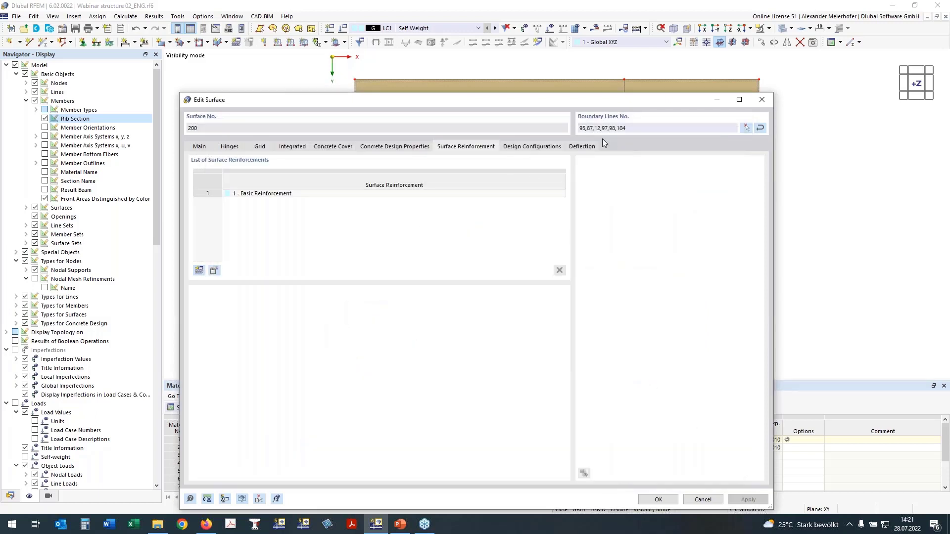
# - Review slab 200's design configurations and set its deflection reference to "Parallel surface at the point of minimum nodal deformation"
pyautogui.click(544, 148)
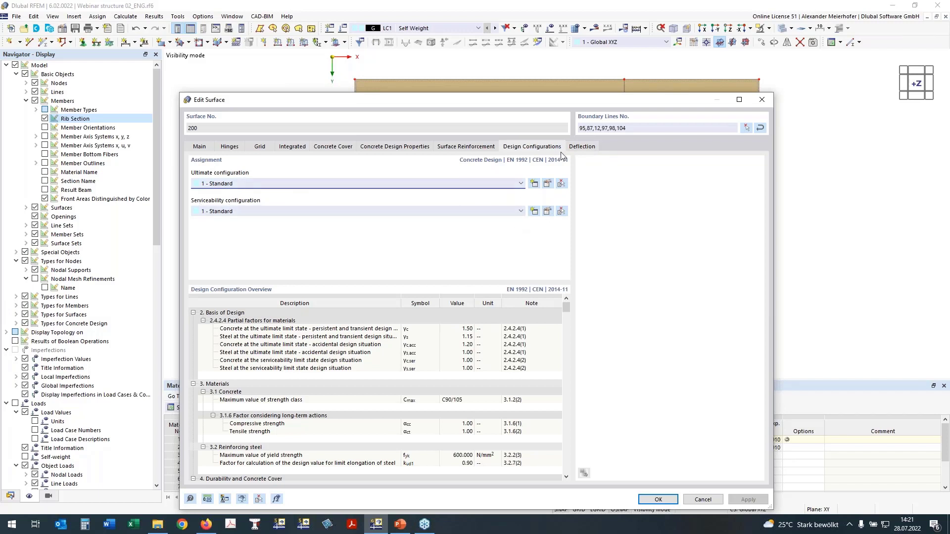
pyautogui.click(587, 150)
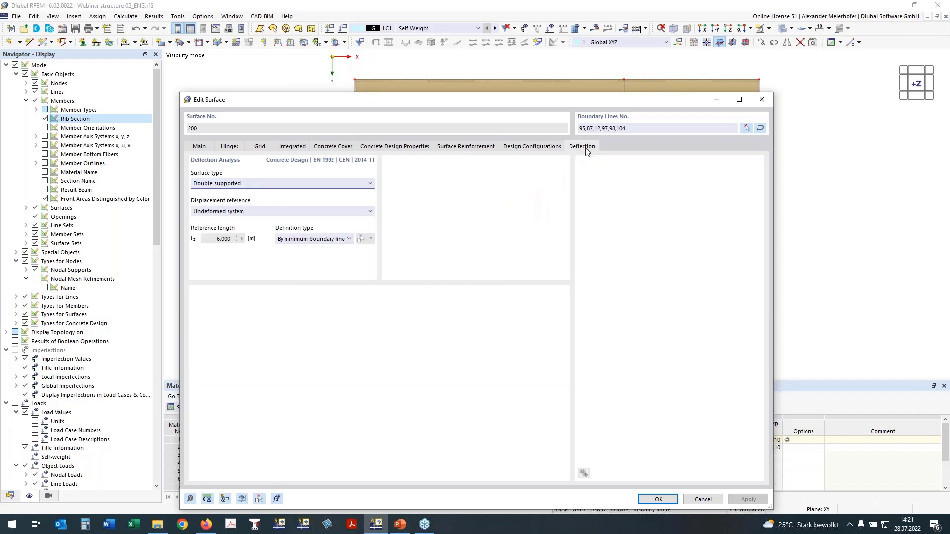
pyautogui.moveTo(442, 93); pyautogui.dragTo(442, 170)
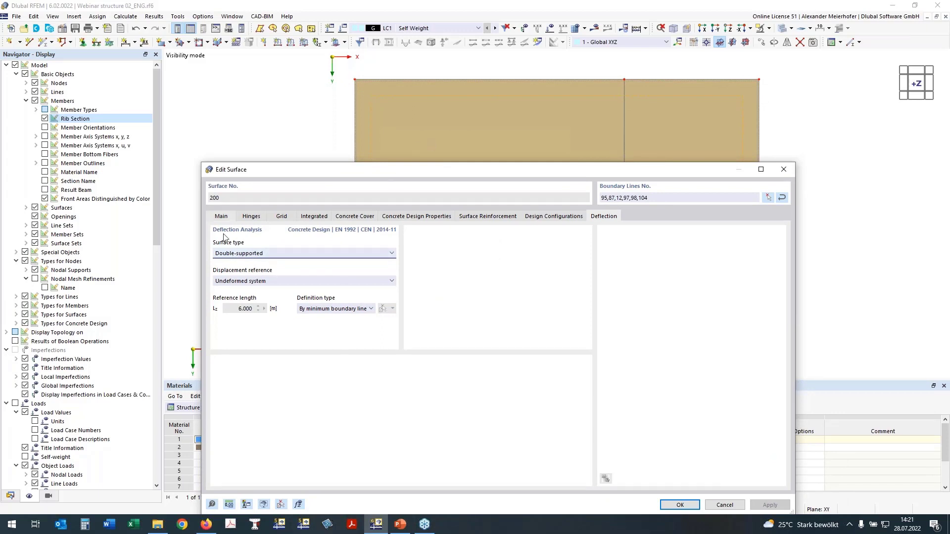
pyautogui.click(231, 283)
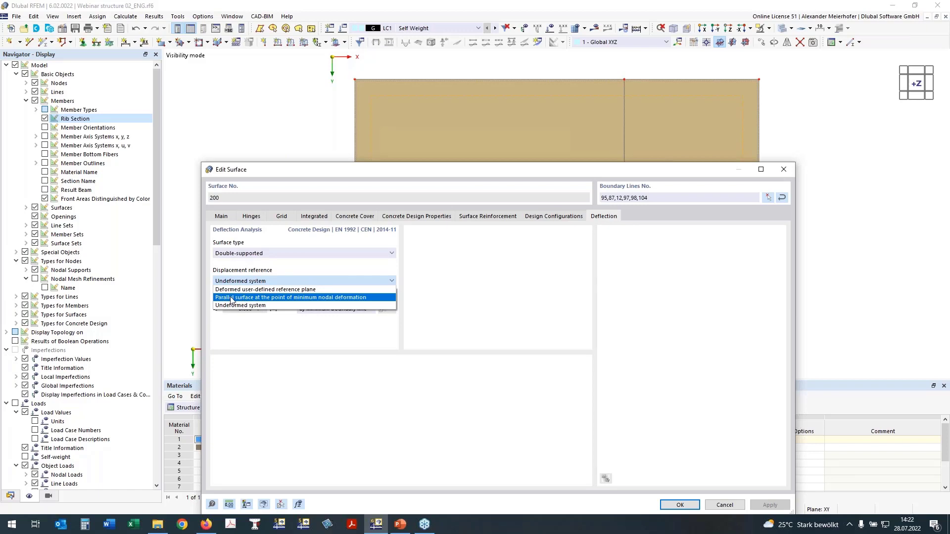
pyautogui.click(242, 280)
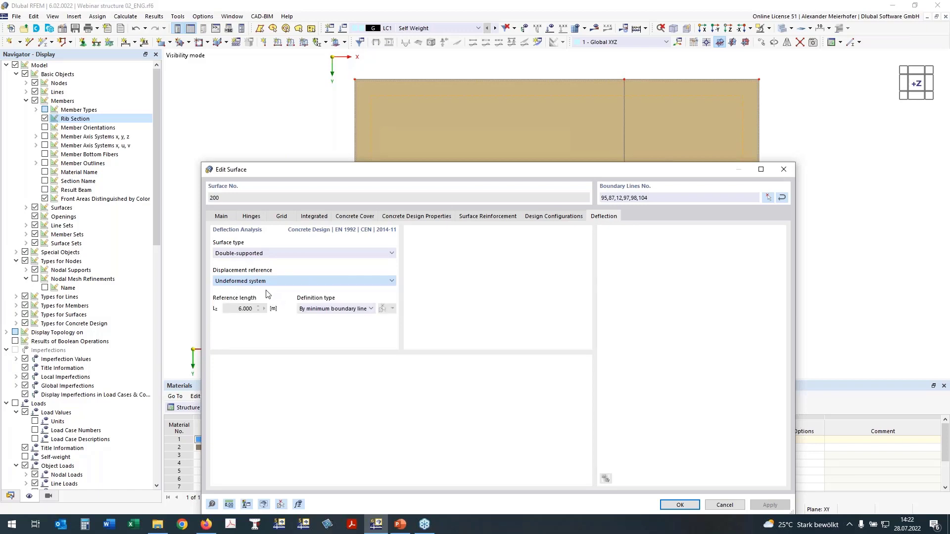
pyautogui.scroll(-1, 250, 285)
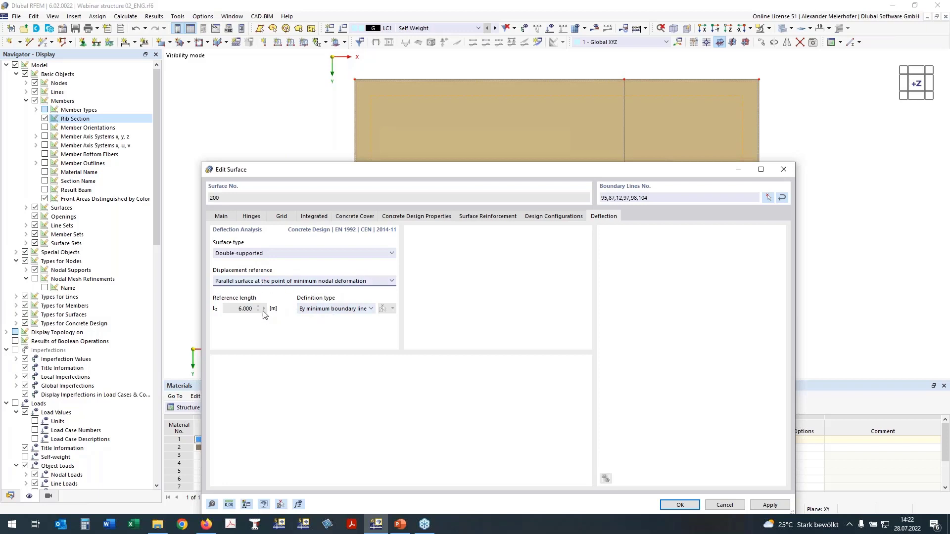
# - Define the deflection reference length manually as the distance between nodes 29 and 22, and accept the surface changes
pyautogui.click(336, 308)
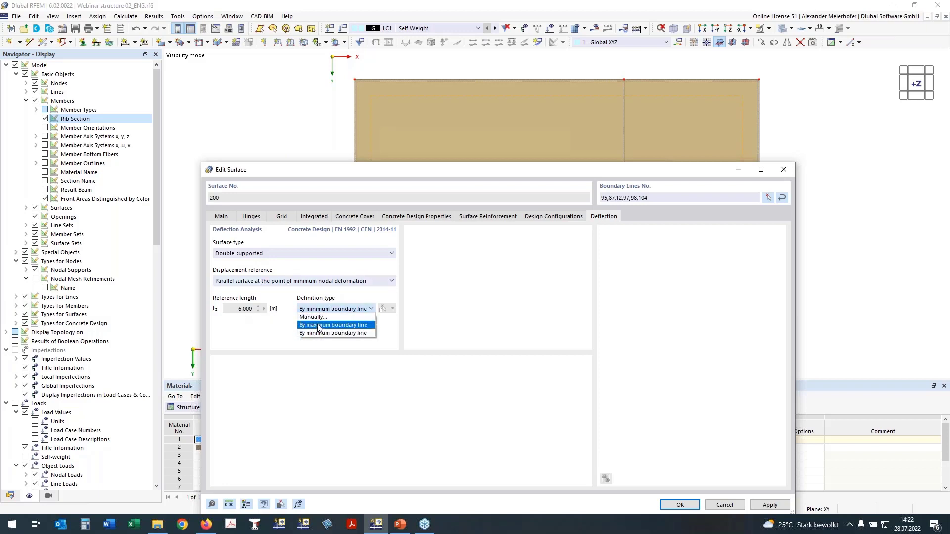
pyautogui.click(336, 318)
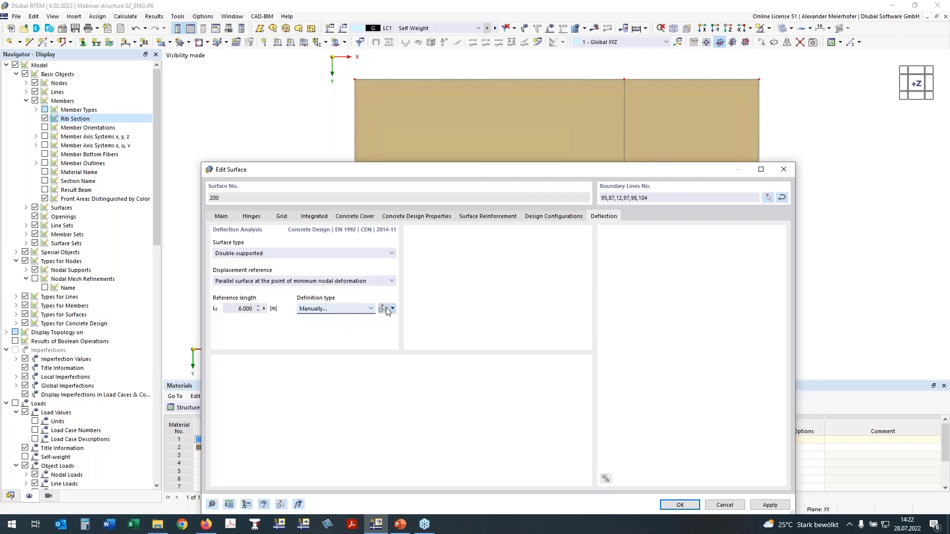
pyautogui.click(393, 309)
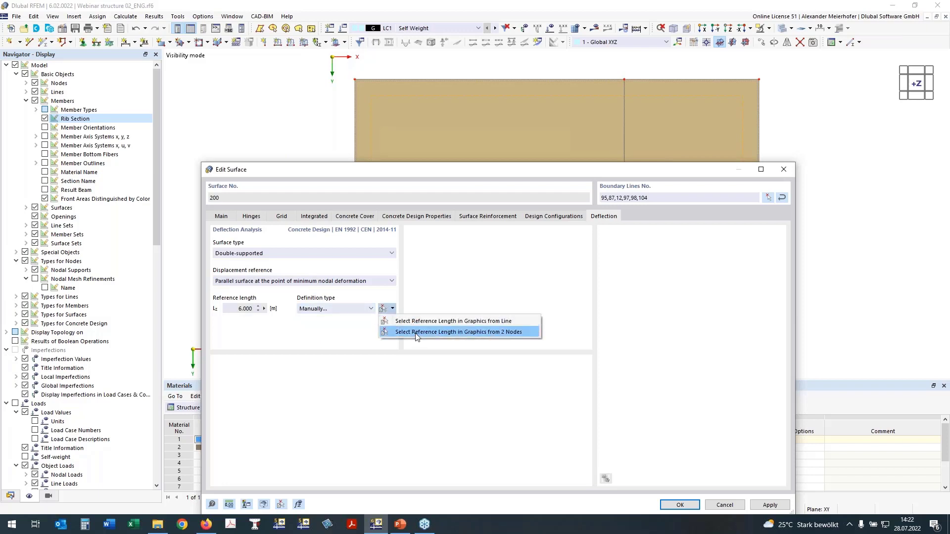
pyautogui.click(416, 333)
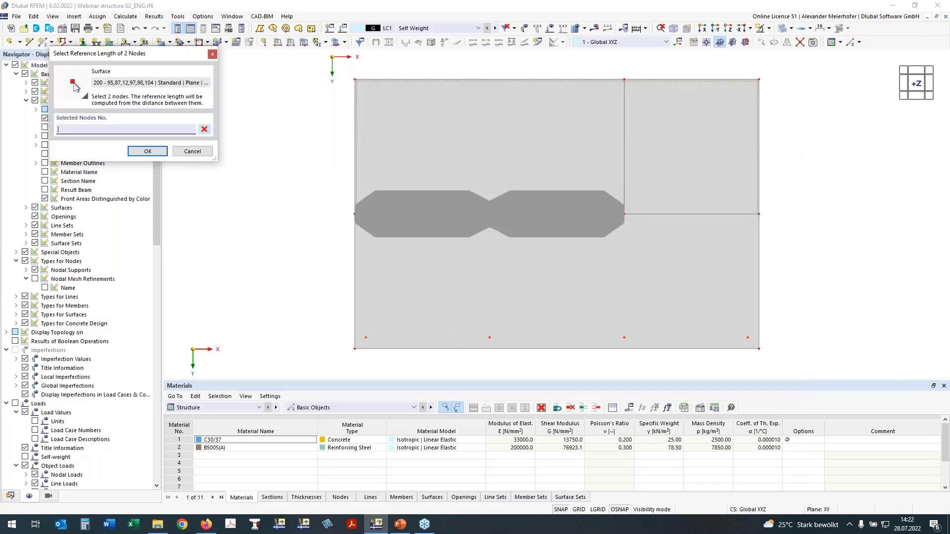
pyautogui.click(489, 214)
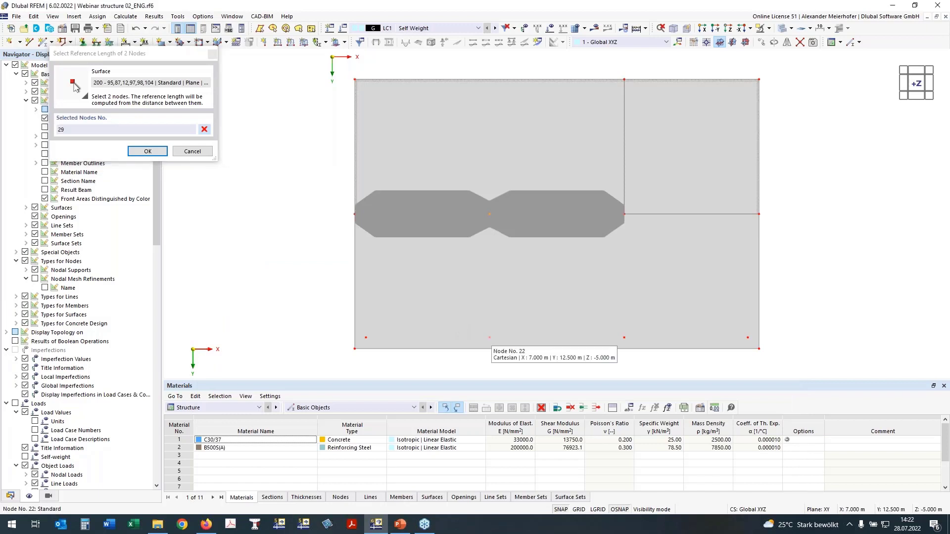
pyautogui.click(489, 338)
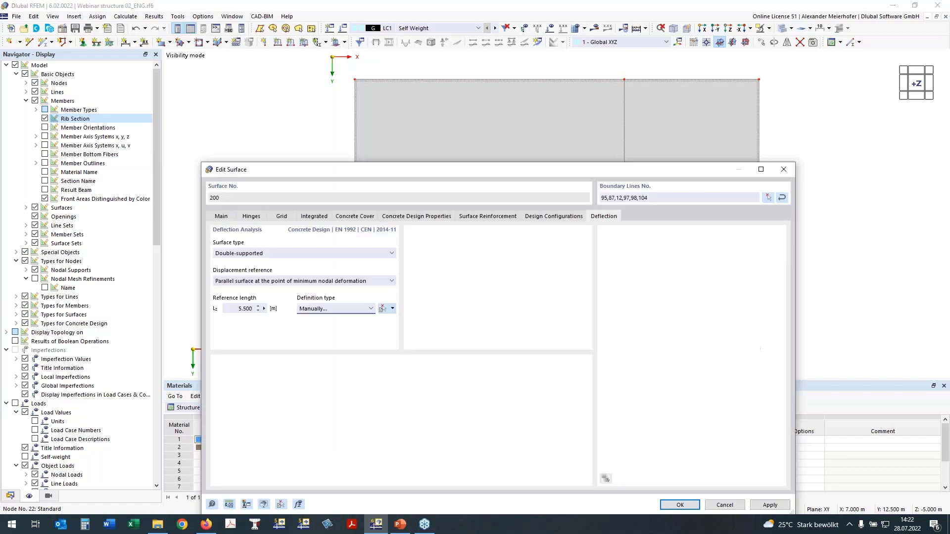
pyautogui.click(680, 505)
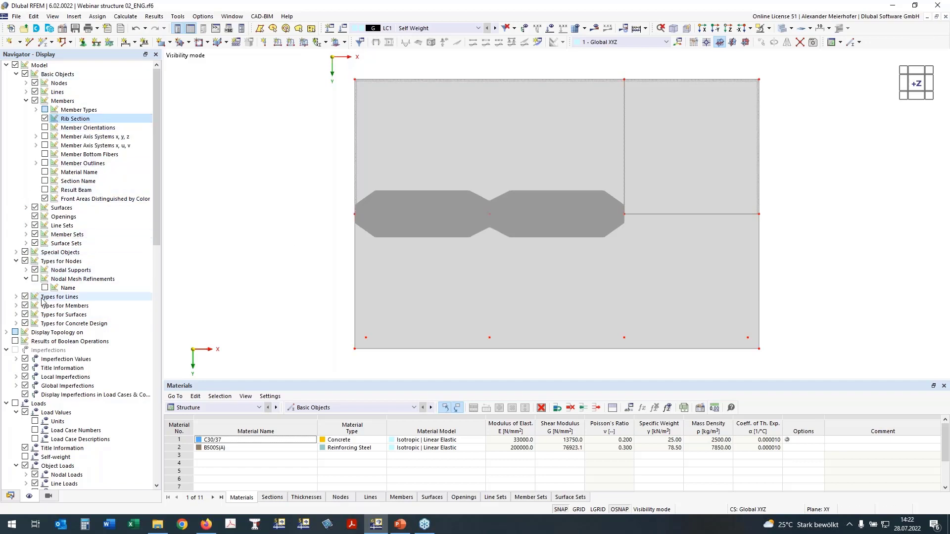
# - Display the slab's on-surface longitudinal reinforcement, inspect it in plan view, and hide the surface reinforcements again
pyautogui.click(16, 324)
pyautogui.scroll(-2, 33, 314)
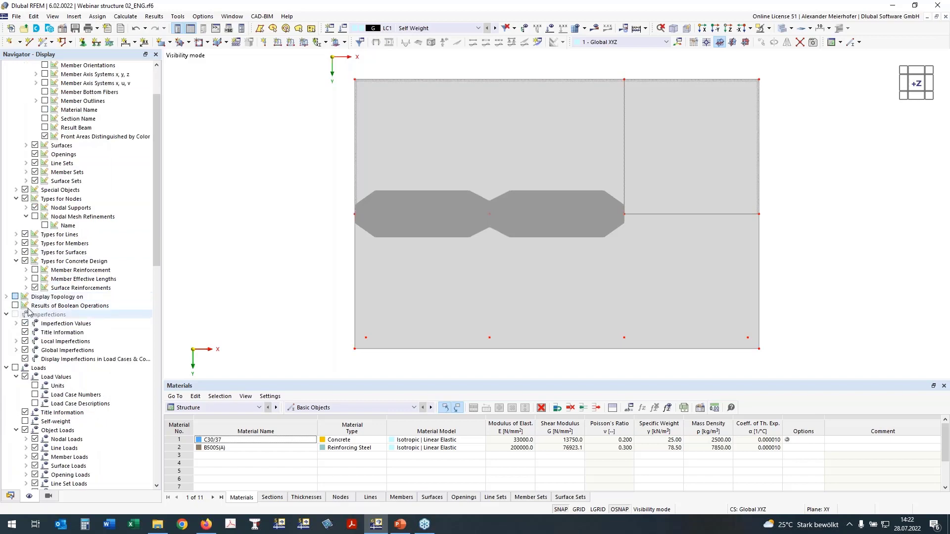
pyautogui.click(26, 289)
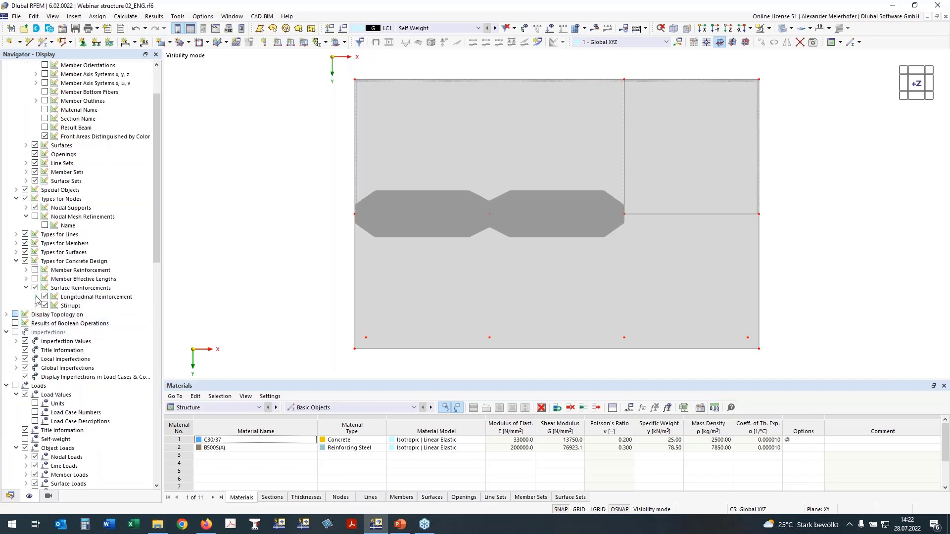
pyautogui.click(36, 297)
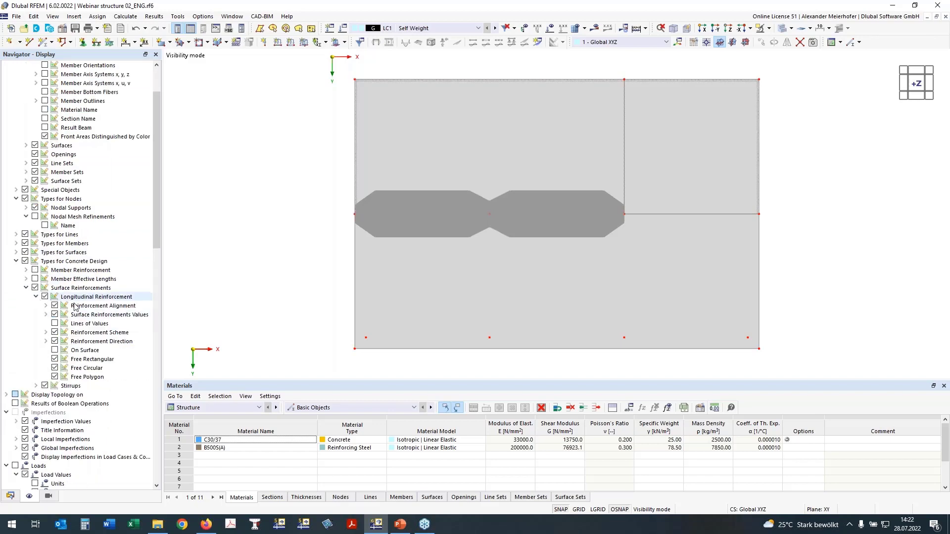
pyautogui.click(55, 351)
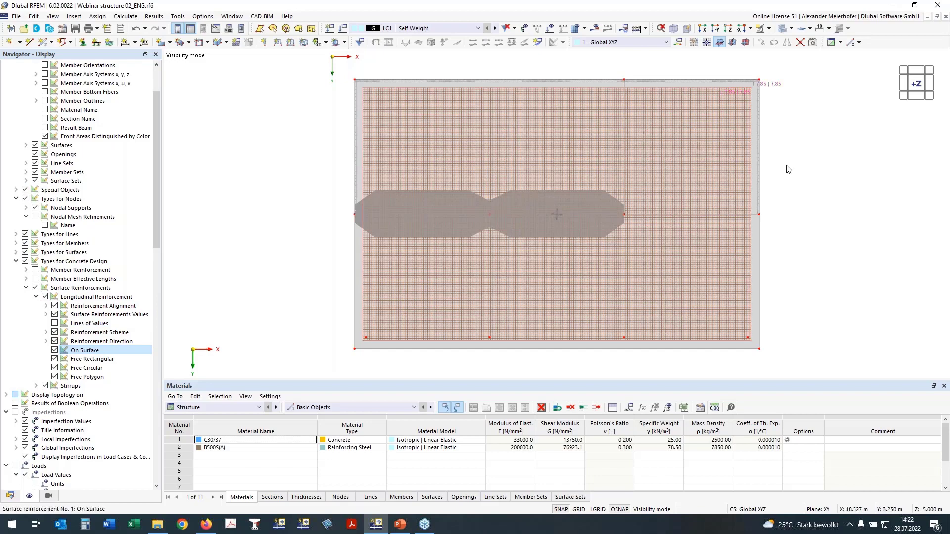
pyautogui.keyDown('ctrl'); pyautogui.moveTo(788, 169); pyautogui.dragTo(782, 205, button='middle'); pyautogui.keyUp('ctrl')
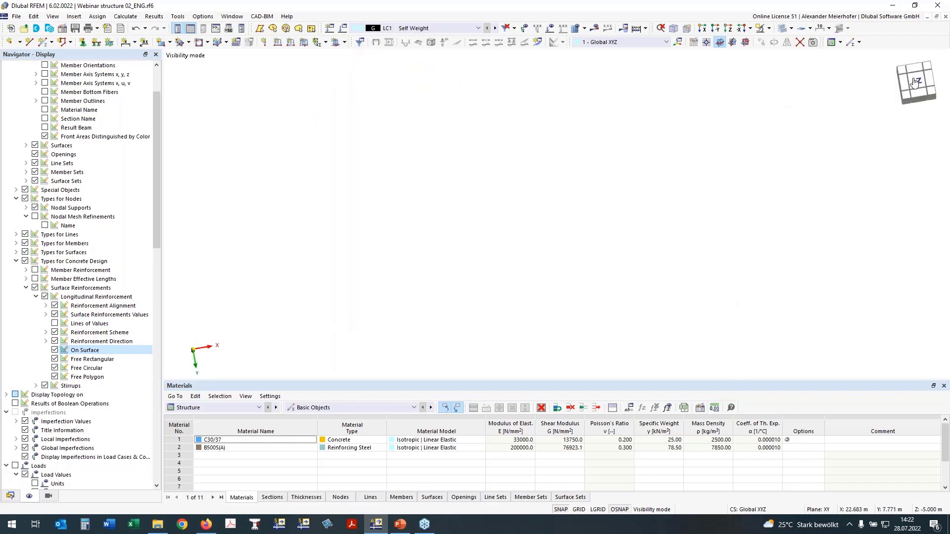
pyautogui.click(915, 82)
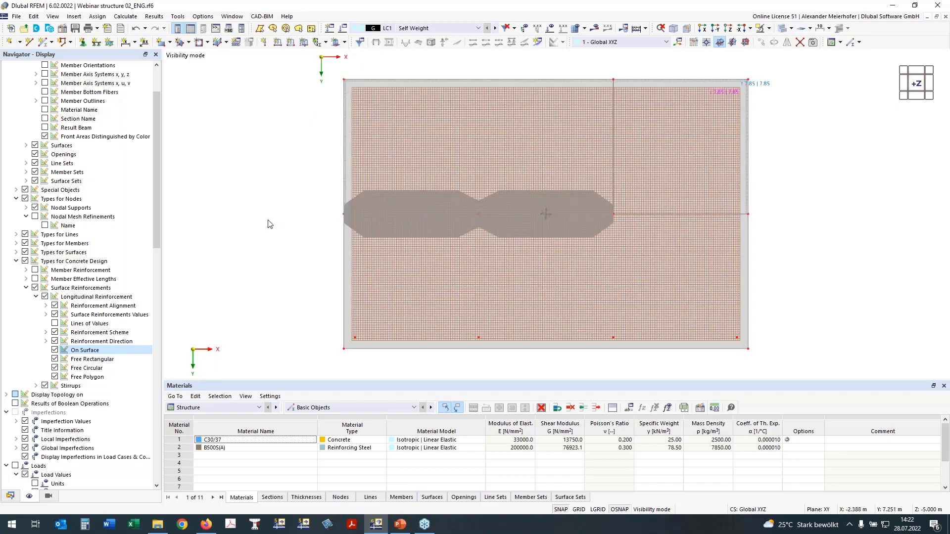
pyautogui.click(35, 288)
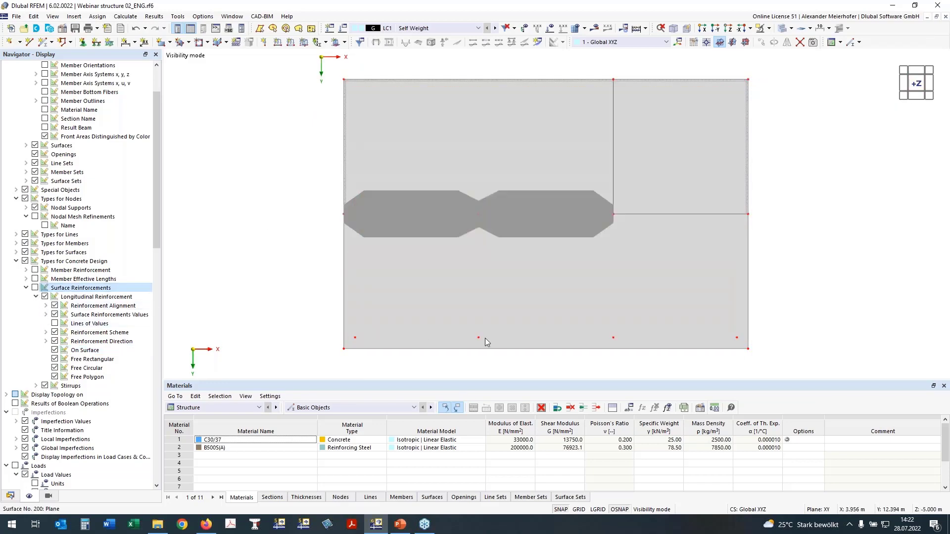
# - Select nodes 21, 22, 25 and 26 along the slab's lower edge and activate punching design for them
pyautogui.keyDown('ctrl'); pyautogui.moveTo(322, 202); pyautogui.dragTo(298, 353, button='middle'); pyautogui.keyUp('ctrl')
pyautogui.moveTo(292, 303); pyautogui.dragTo(776, 347)
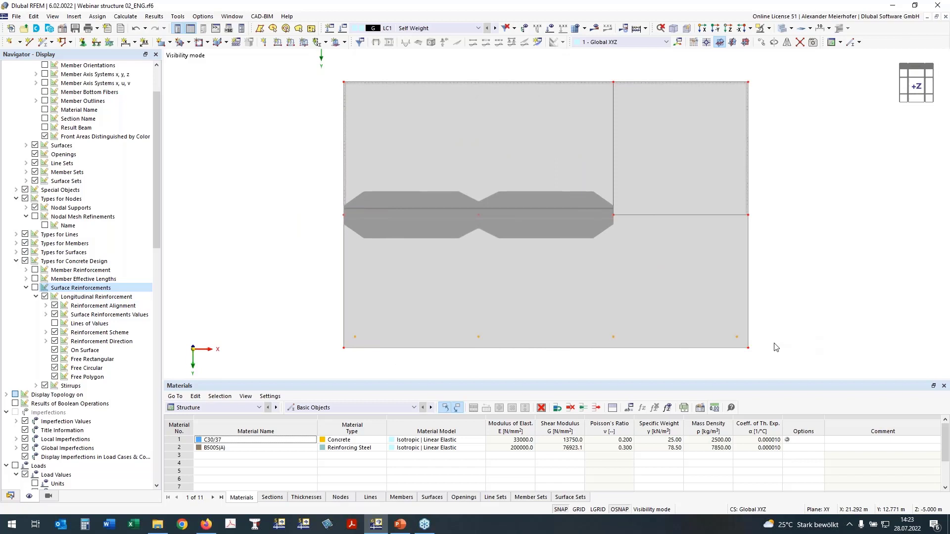
pyautogui.rightClick(735, 337)
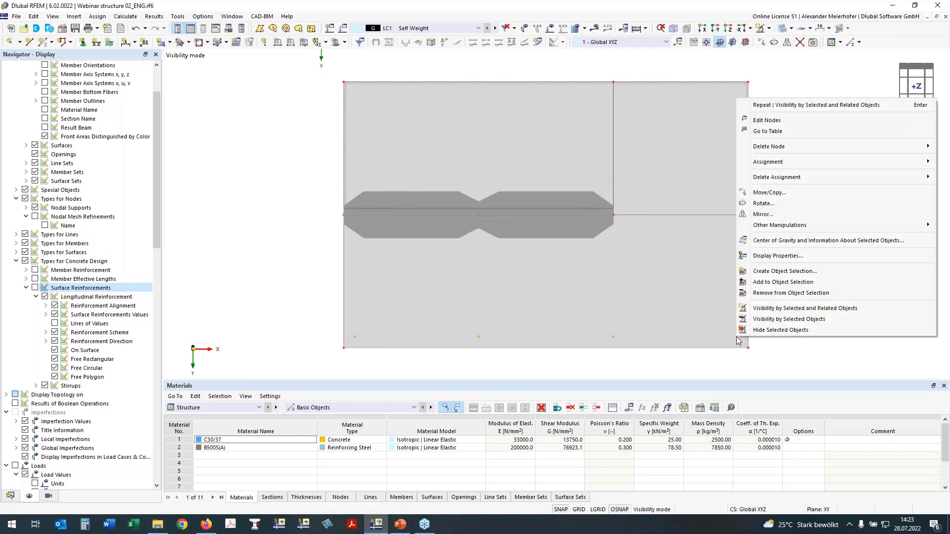
pyautogui.click(766, 120)
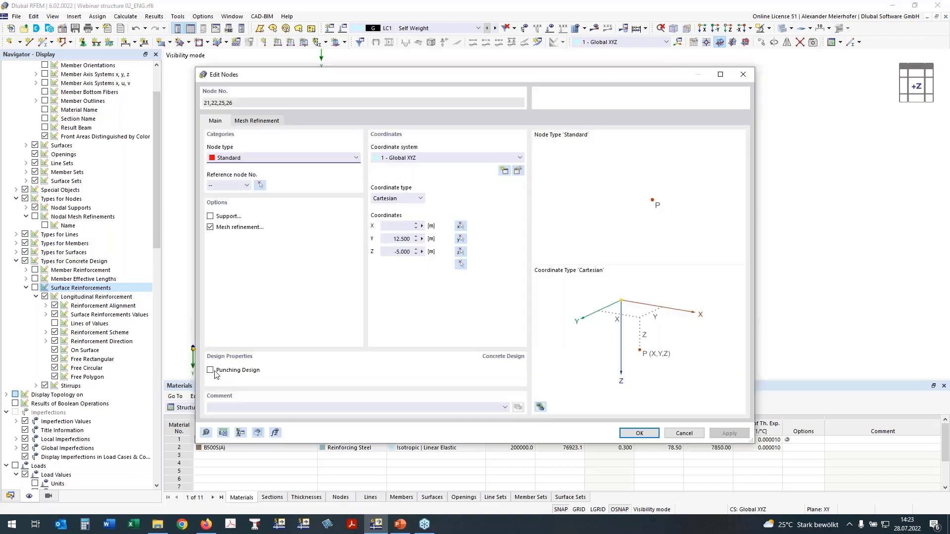
pyautogui.click(249, 369)
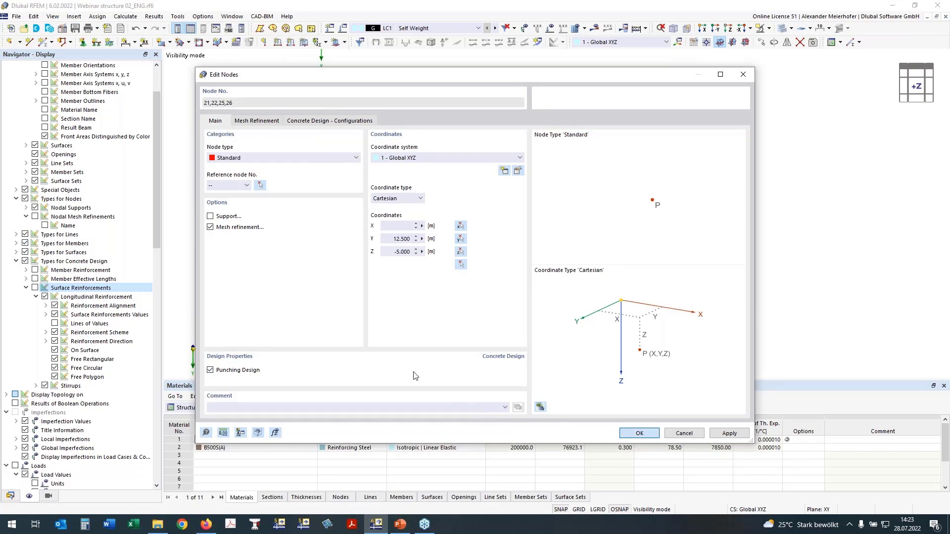
pyautogui.press('Escape')
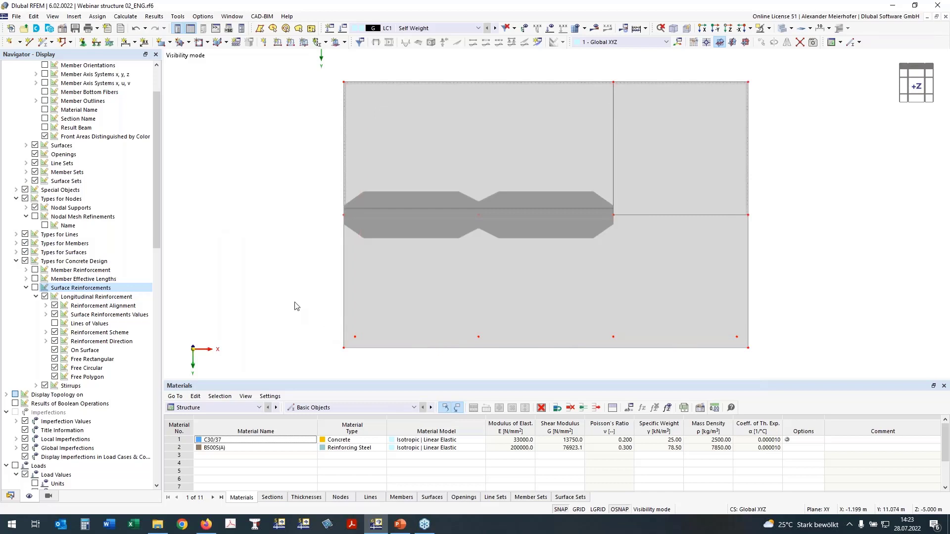
# - Create a continuous member set from ribs 17 and 18 and activate its design properties
pyautogui.keyDown('ctrl'); pyautogui.moveTo(295, 302); pyautogui.dragTo(506, 314, button='middle'); pyautogui.keyUp('ctrl')
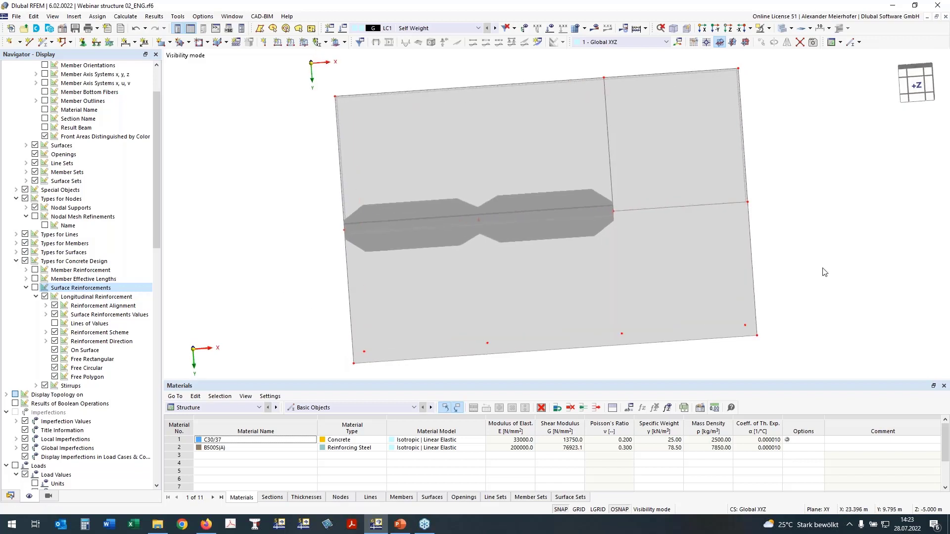
pyautogui.click(918, 87)
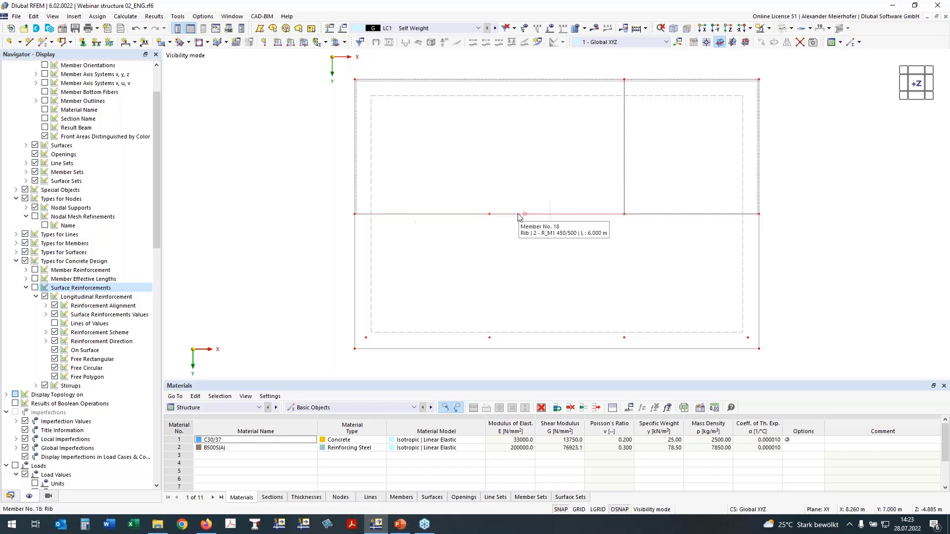
pyautogui.click(457, 214)
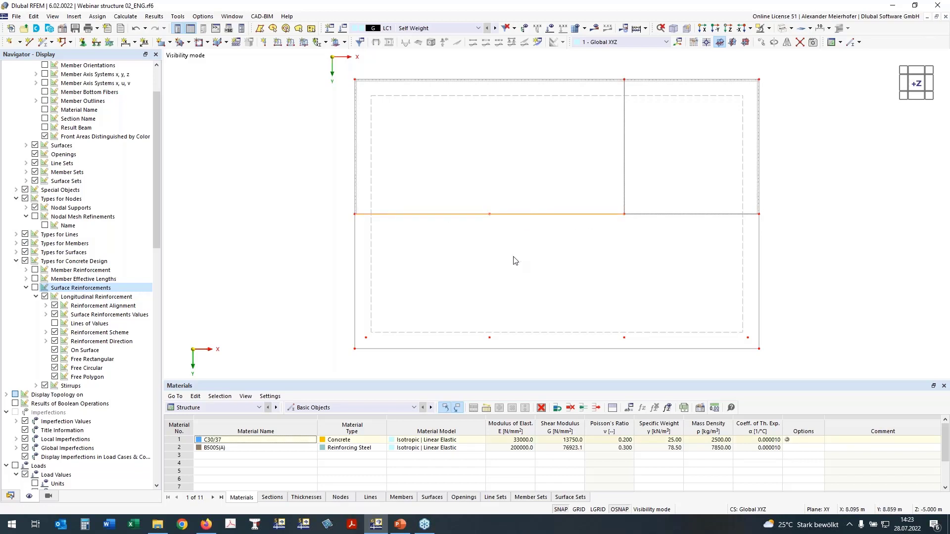
pyautogui.rightClick(527, 216)
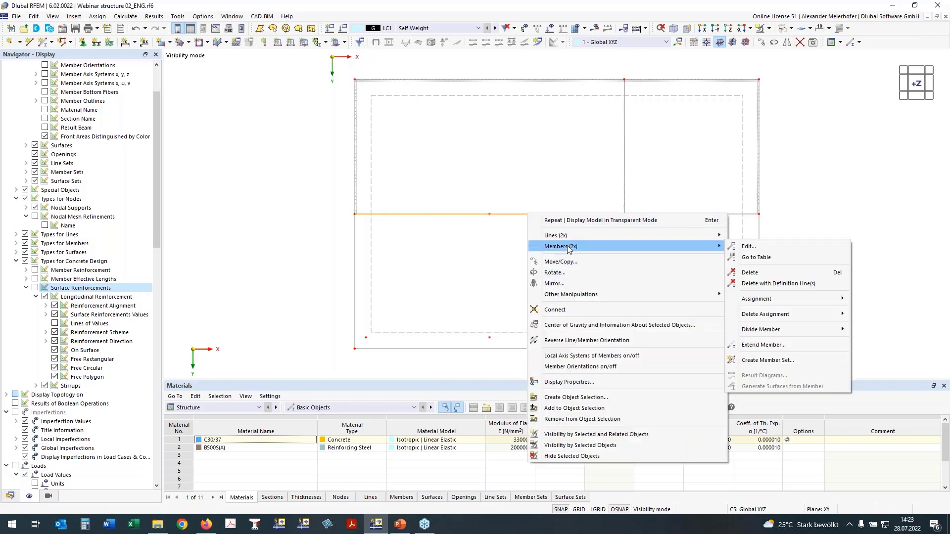
pyautogui.click(789, 360)
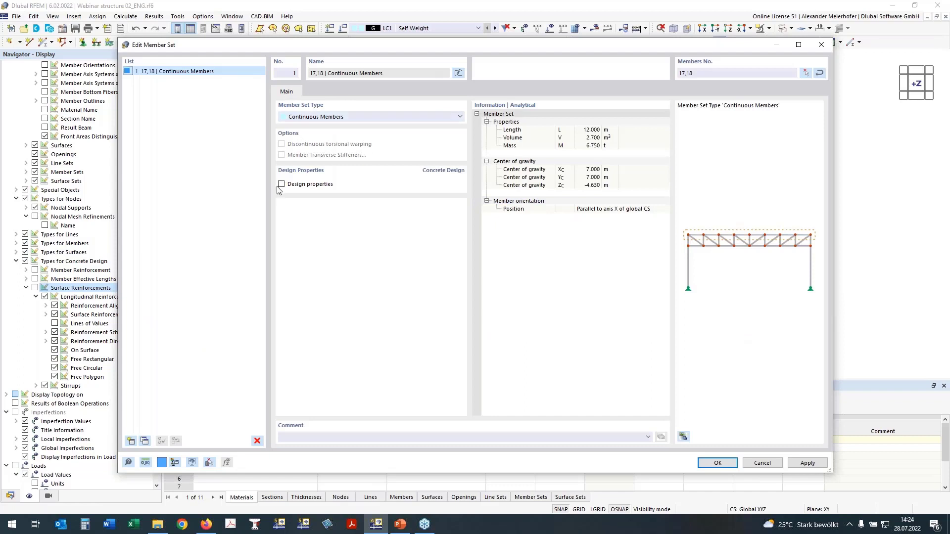
pyautogui.click(281, 184)
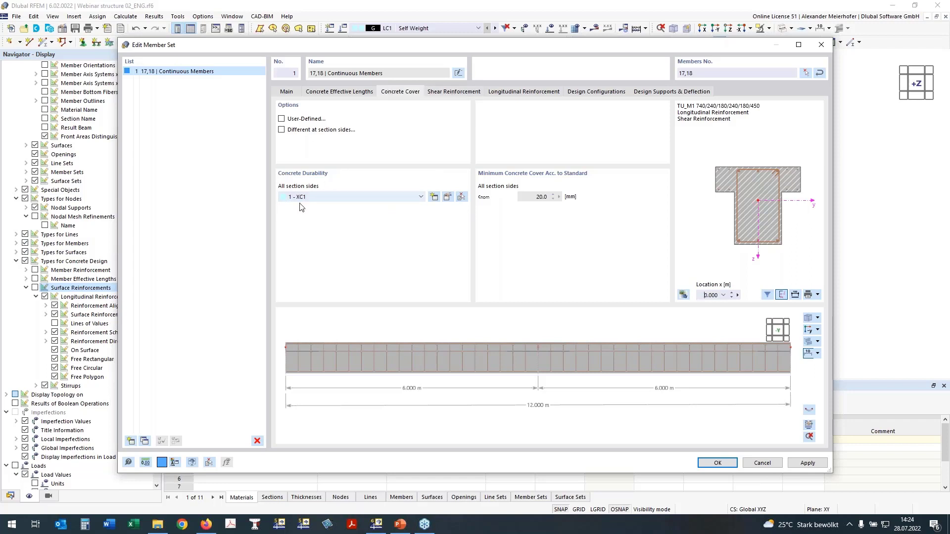
# - Set the member set's stirrup distance to 0.15 m and show the reinforcement preview in plan view
pyautogui.click(455, 93)
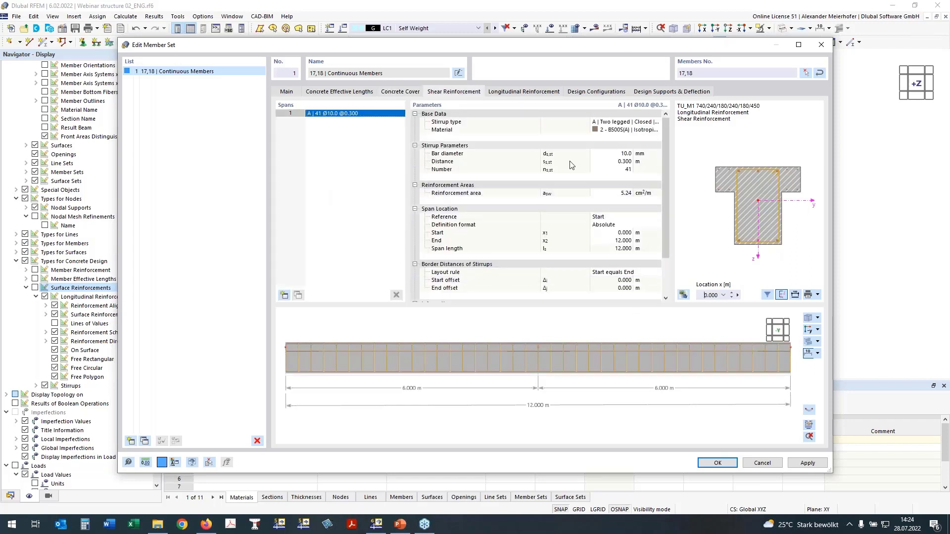
pyautogui.click(619, 161)
pyautogui.write('0,15')
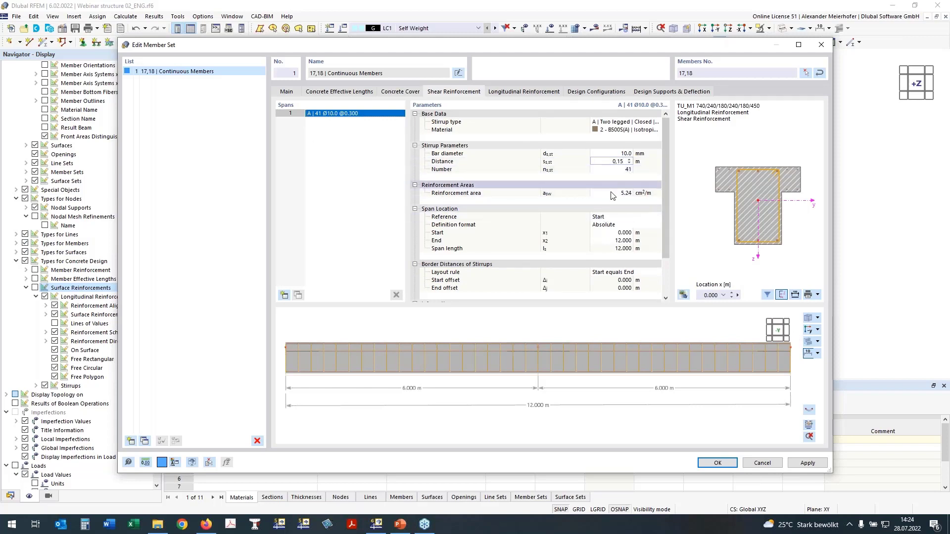
pyautogui.click(809, 330)
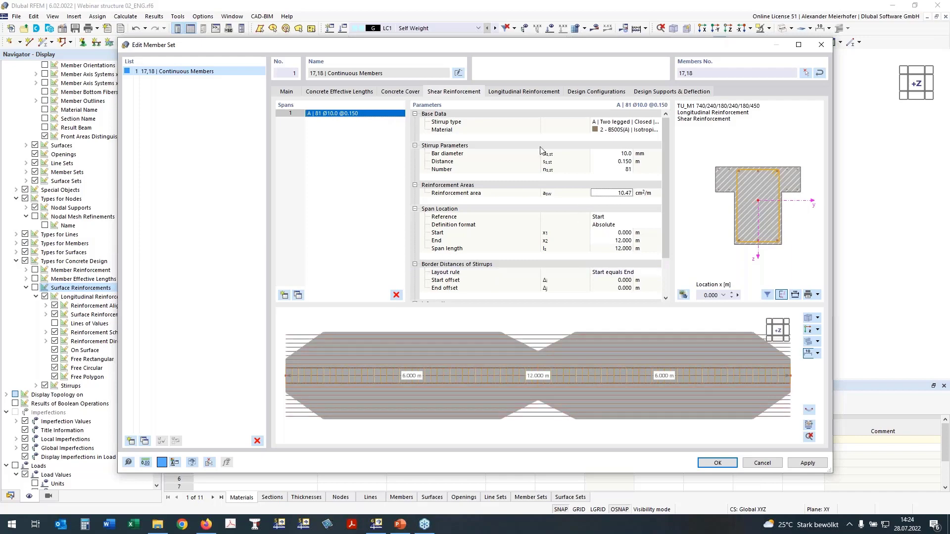
# - Preview the rib's longitudinal reinforcement in the section at x = 0.700 m and set the rebar type to B | Unsymmetrical
pyautogui.click(517, 93)
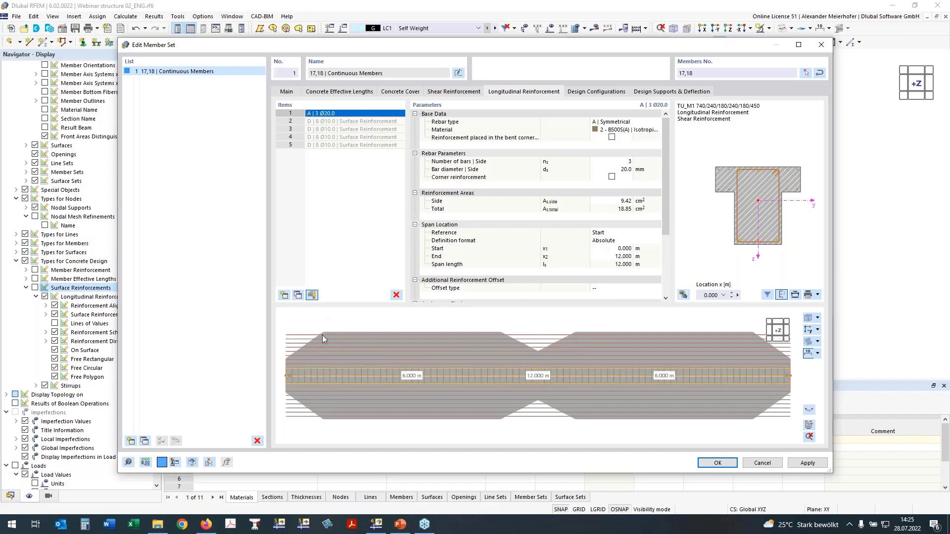
pyautogui.click(730, 292)
pyautogui.click(730, 293)
pyautogui.click(731, 293)
pyautogui.click(731, 293)
pyautogui.click(730, 293)
pyautogui.click(731, 293)
pyautogui.click(731, 293)
pyautogui.scroll(4, 753, 190)
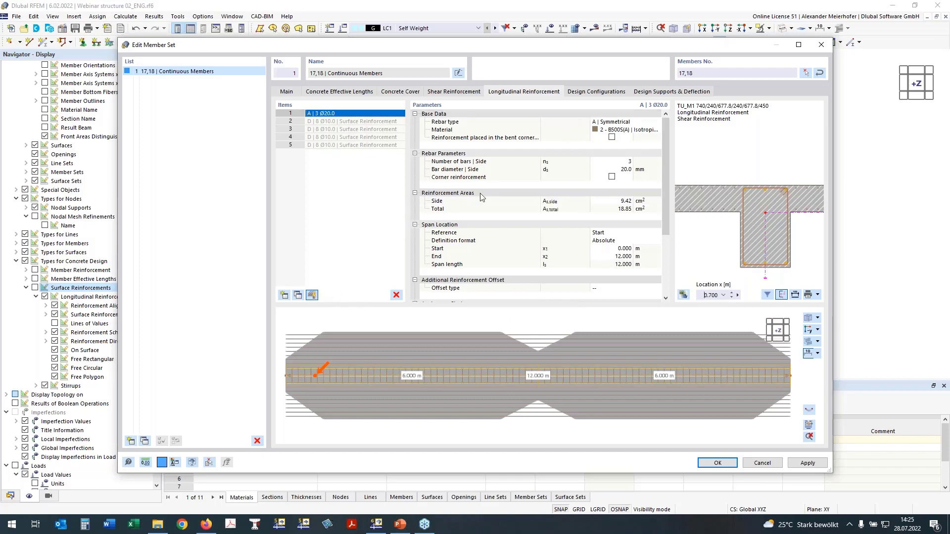
pyautogui.click(616, 122)
pyautogui.click(616, 123)
pyautogui.click(609, 134)
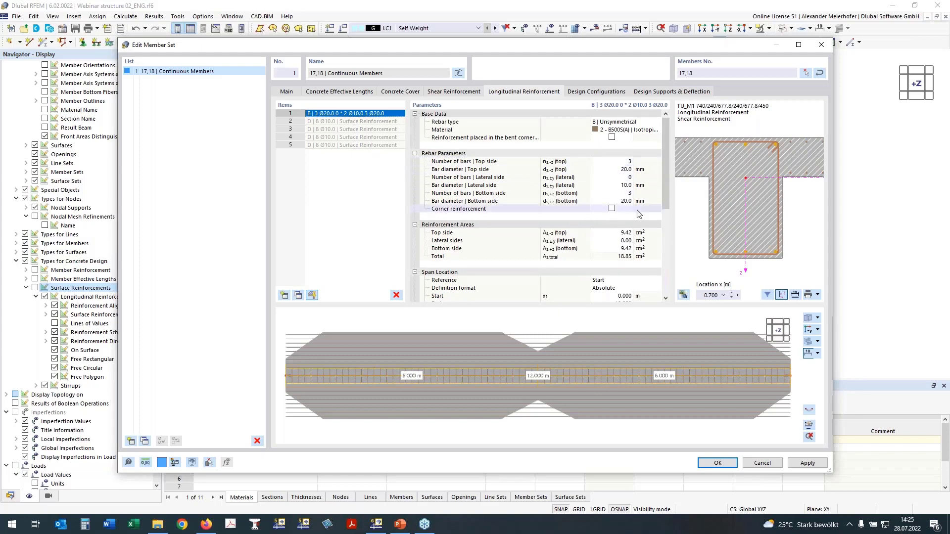
# - Set the number of longitudinal bars to 2 on the lateral sides and 4 on the bottom side
pyautogui.click(625, 177)
pyautogui.write('2')
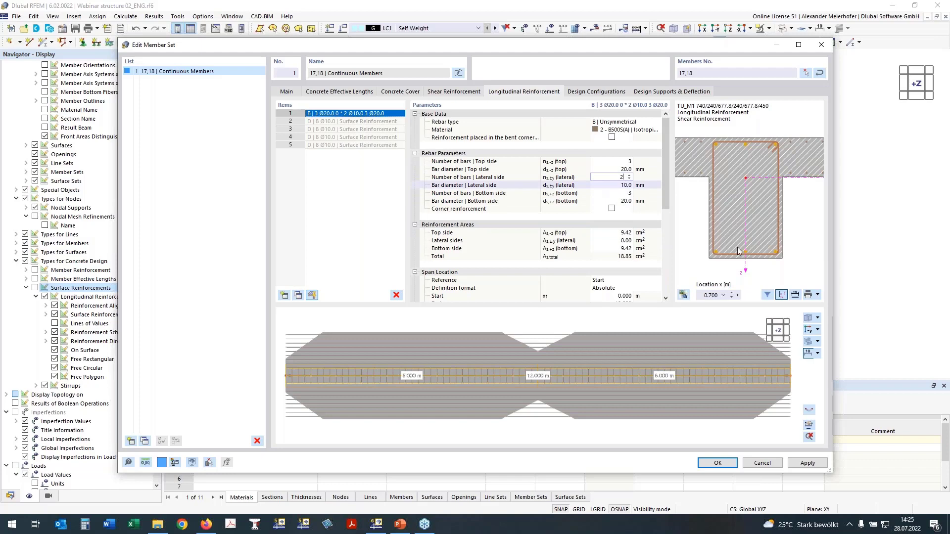
pyautogui.click(621, 193)
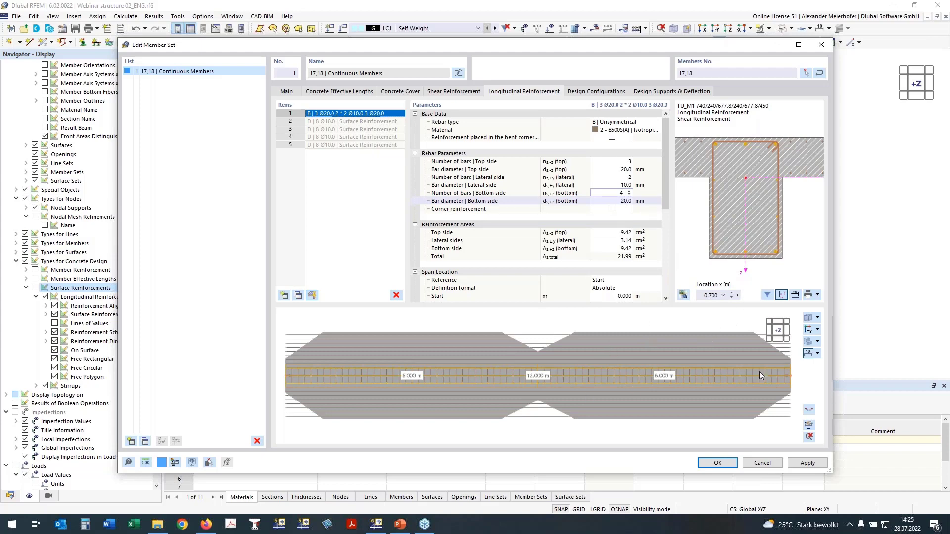
pyautogui.press('Tab')
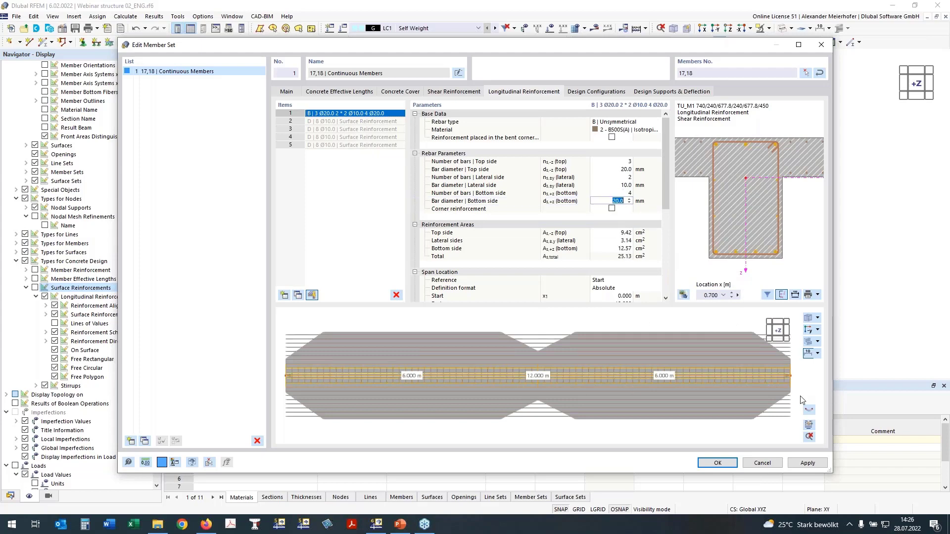
# - Examine the member set's stirrups and longitudinal bars in the Reinforcement Layout drawing, and close it
pyautogui.click(809, 425)
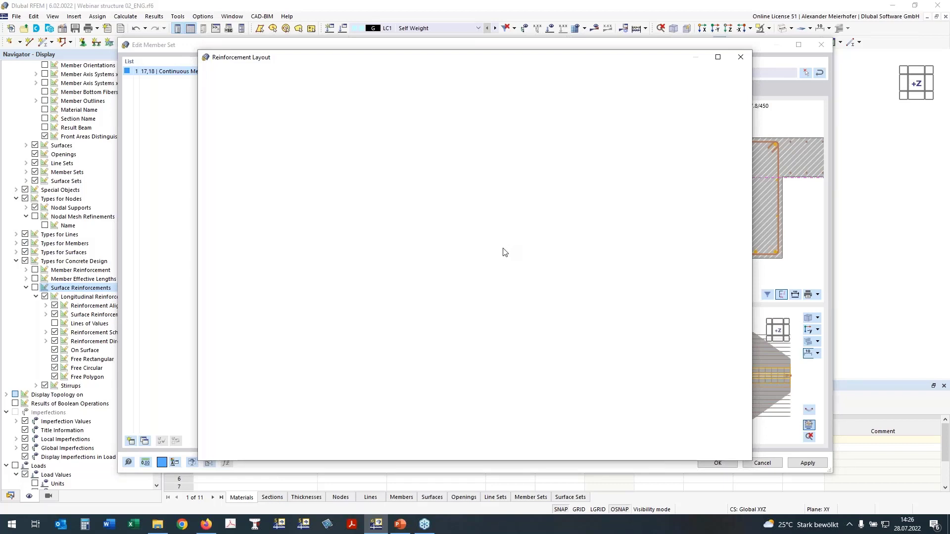
pyautogui.scroll(-1, 532, 235)
pyautogui.moveTo(580, 239); pyautogui.dragTo(564, 216, button='middle')
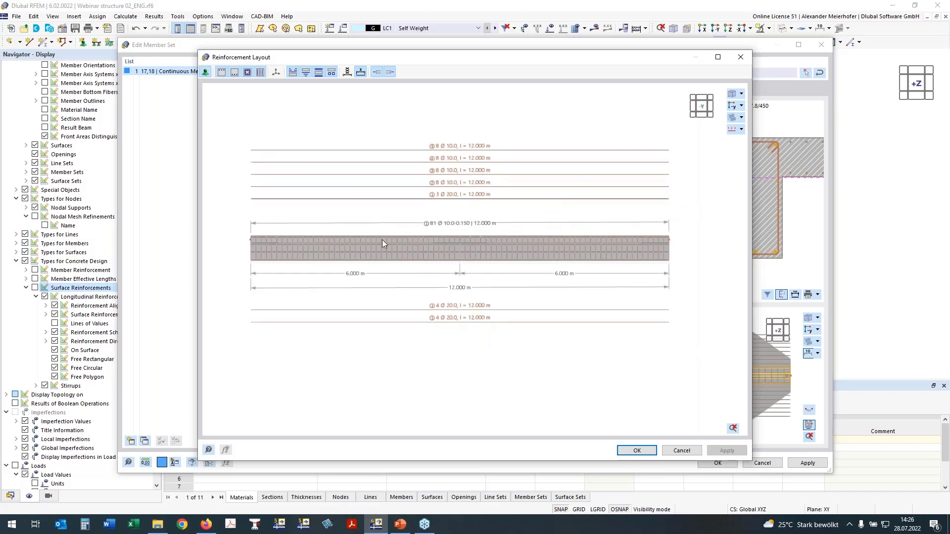
pyautogui.scroll(2, 429, 228)
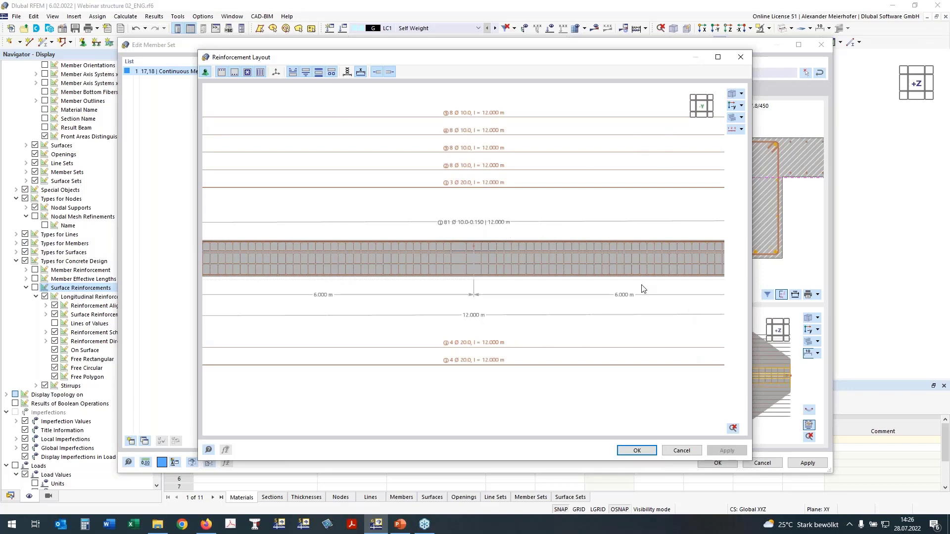
pyautogui.click(638, 450)
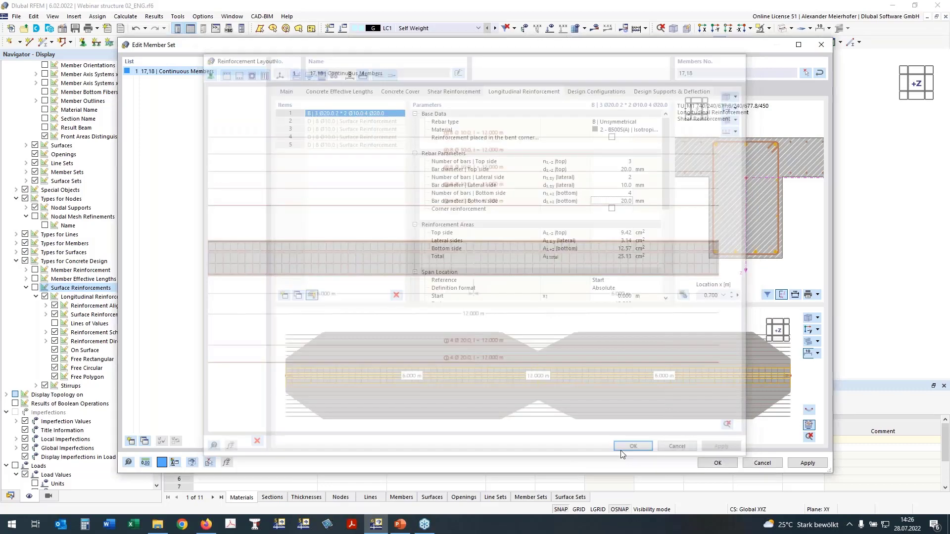
# - Set the member set's deflection check direction to Local axis z and review the displacement reference options
pyautogui.click(660, 92)
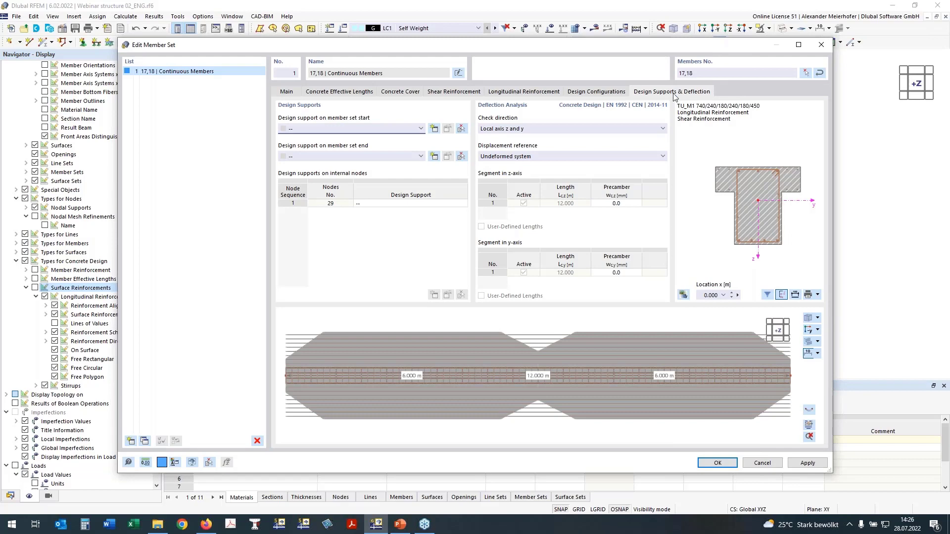
pyautogui.click(534, 130)
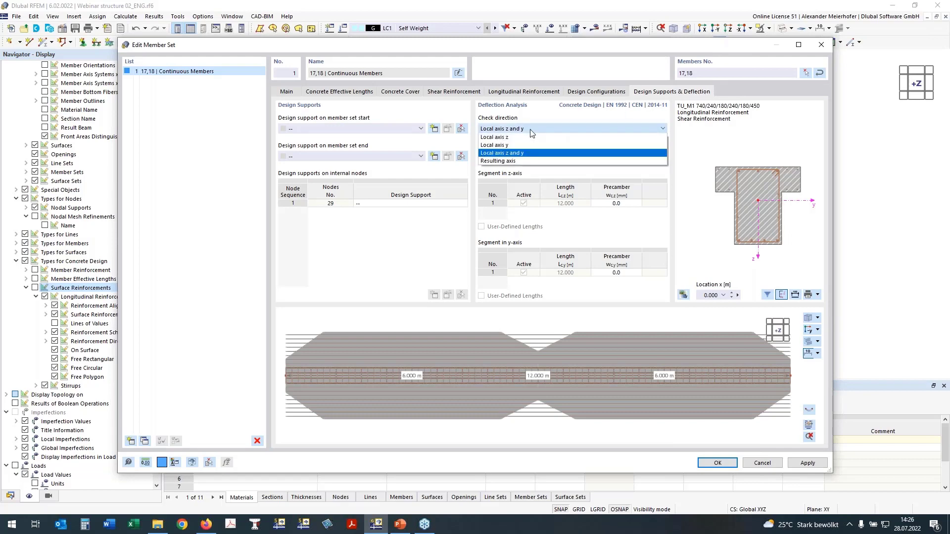
pyautogui.click(494, 138)
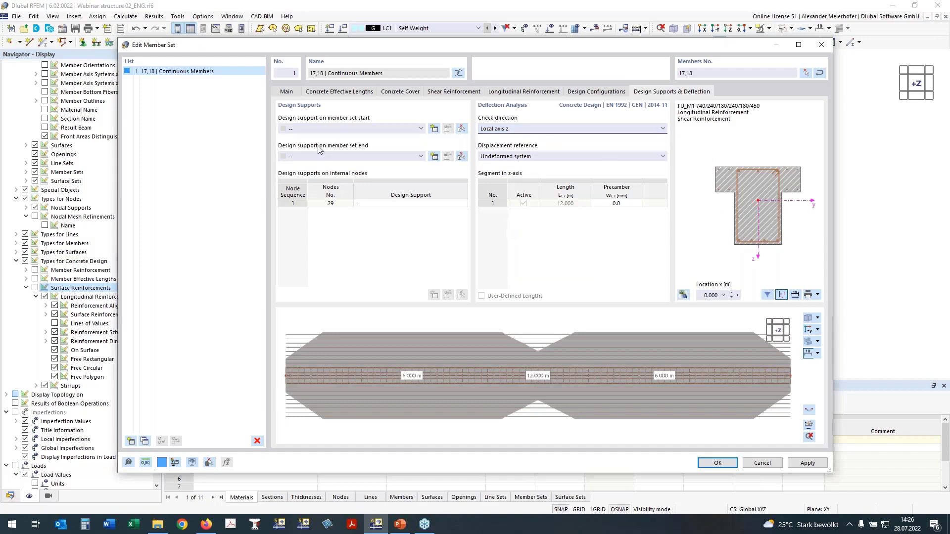
pyautogui.click(500, 157)
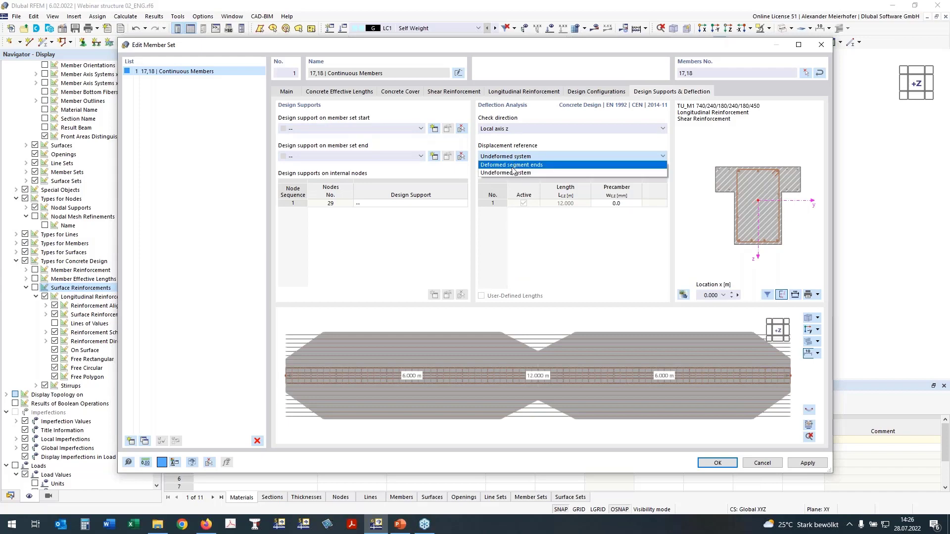
pyautogui.click(509, 166)
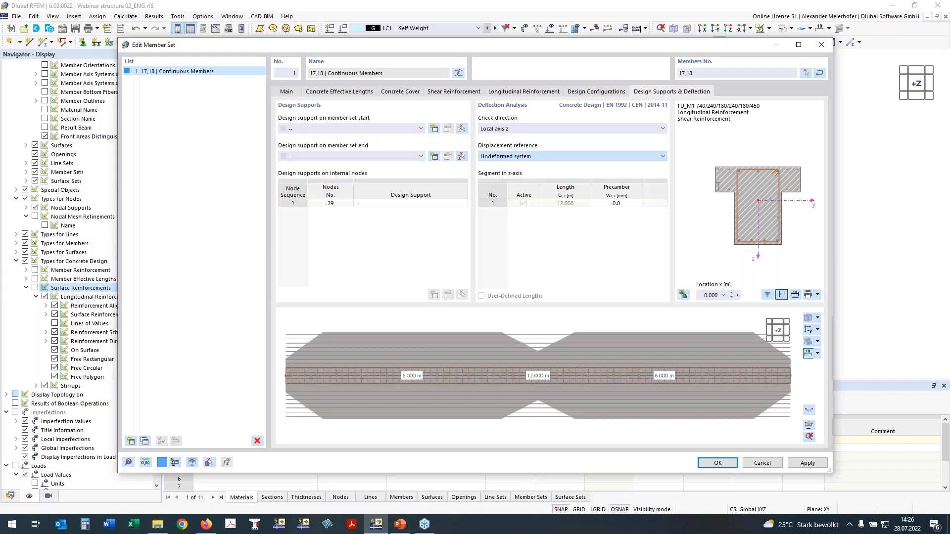
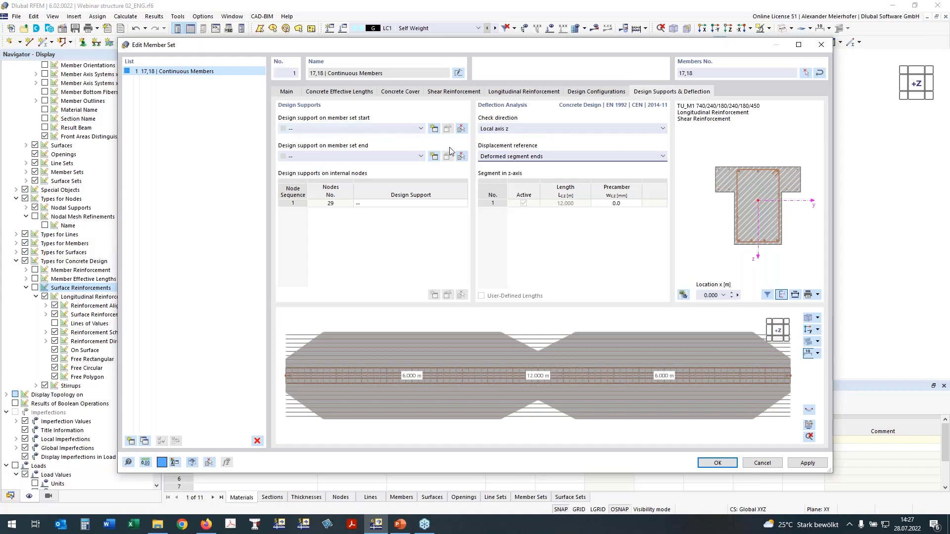
# - Create a concrete design support at the member set start, 250 mm wide with monolithic connection, inactive for deflection design in the y-axis
pyautogui.click(434, 129)
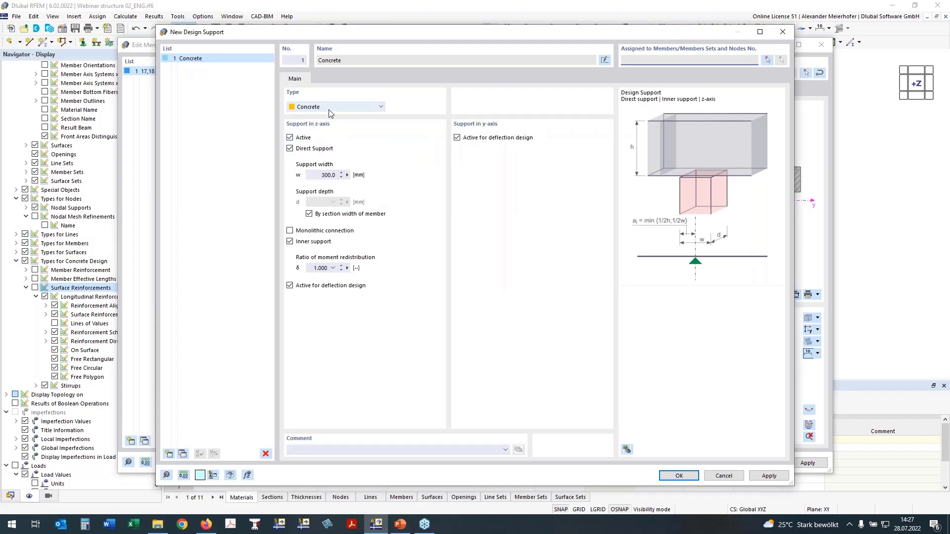
pyautogui.click(457, 138)
pyautogui.doubleClick(327, 175)
pyautogui.write('250')
pyautogui.click(290, 231)
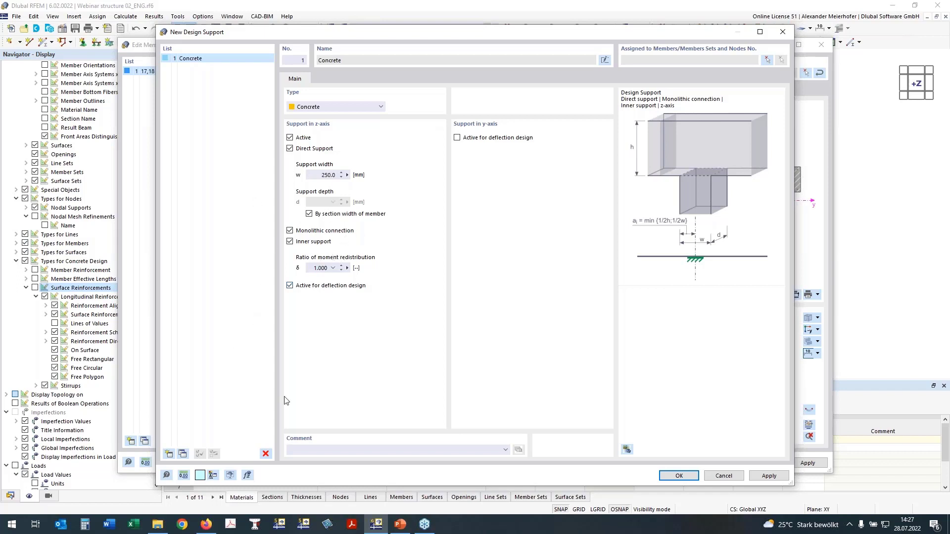
# - Copy the design support and set the copy's support width to 450 mm, keeping it as an inner support
pyautogui.click(183, 454)
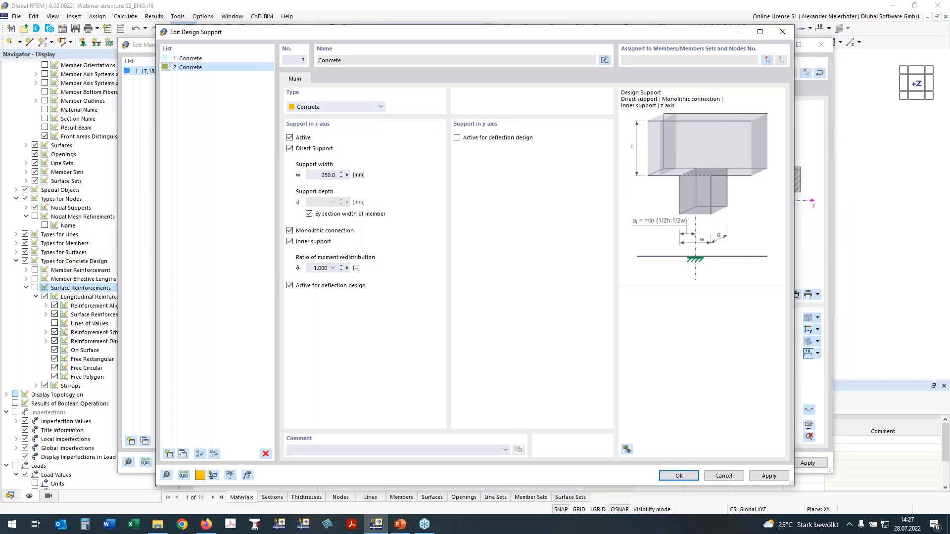
pyautogui.click(324, 176)
pyautogui.click(290, 242)
pyautogui.click(290, 242)
# - Change the 250 mm design support to an end support by deactivating Inner support, and confirm the supports
pyautogui.click(198, 59)
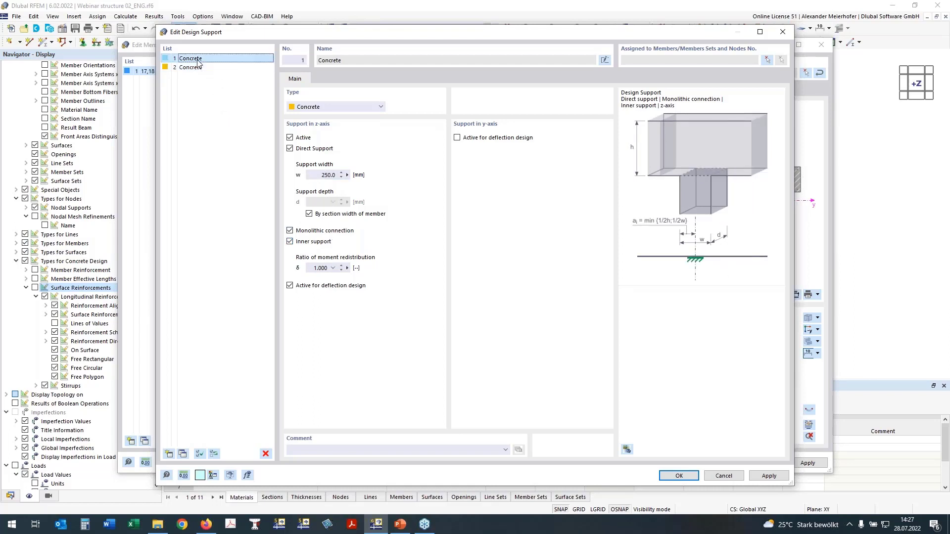
pyautogui.click(290, 242)
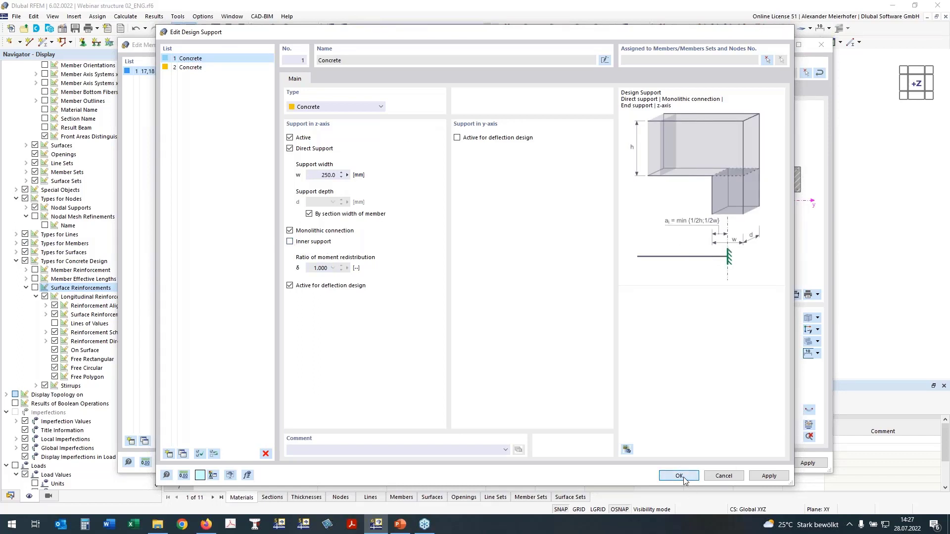
pyautogui.click(680, 476)
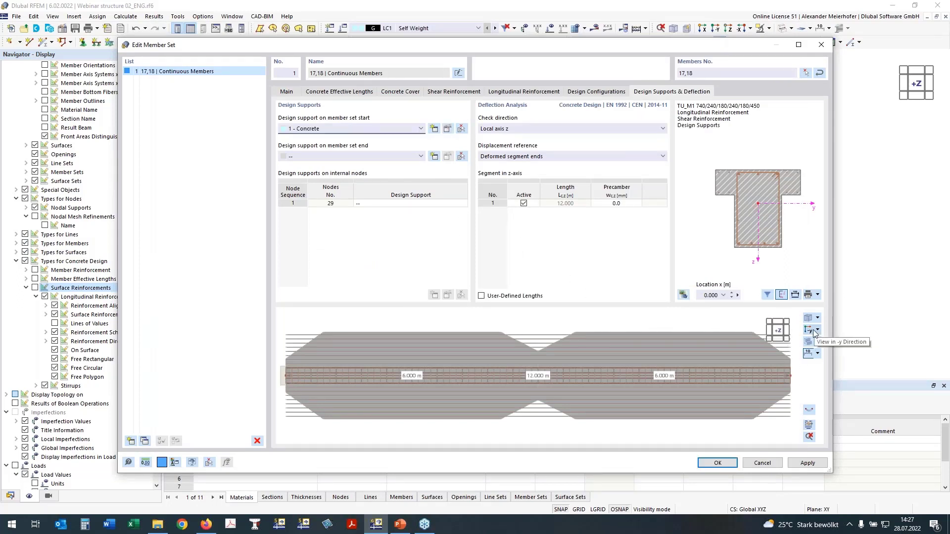
# - Assign design support 1 - Concrete to the end of the member set, checking the supports in the side view
pyautogui.click(810, 330)
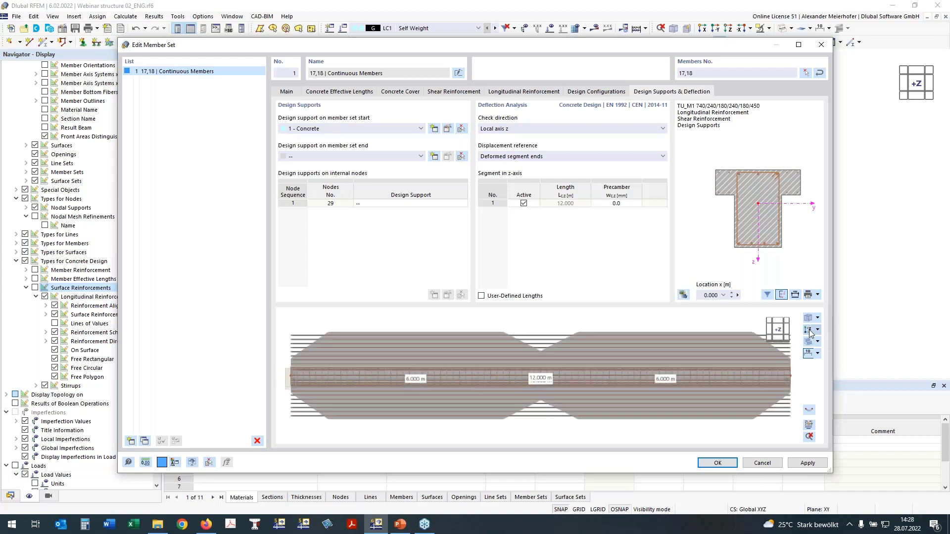
pyautogui.click(809, 330)
pyautogui.click(810, 330)
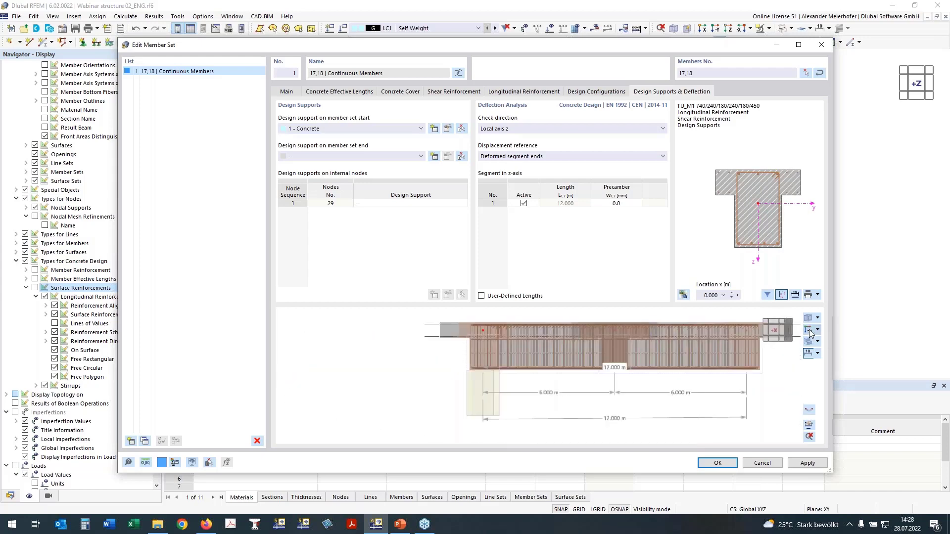
pyautogui.click(316, 157)
pyautogui.click(307, 173)
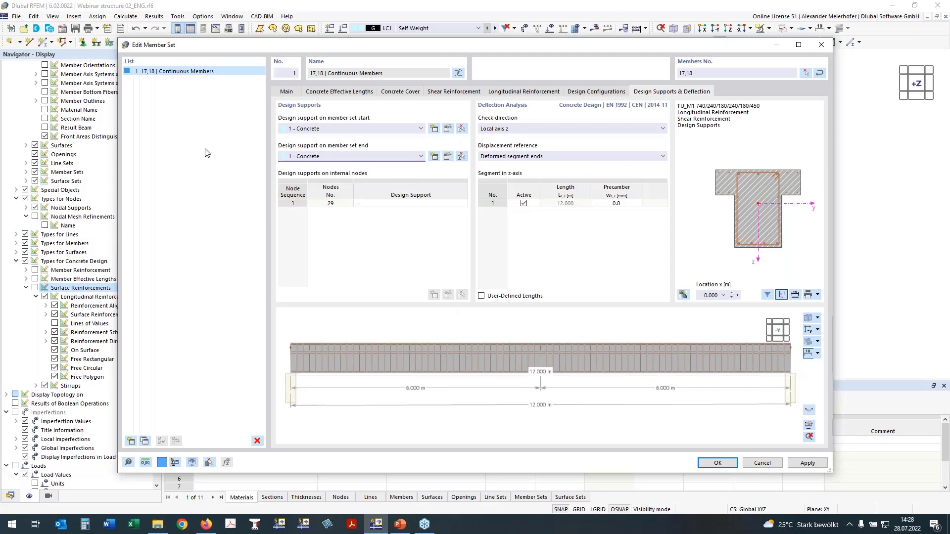
# - Assign design support 2 - Concrete to internal node 29 and confirm the member set
pyautogui.click(369, 209)
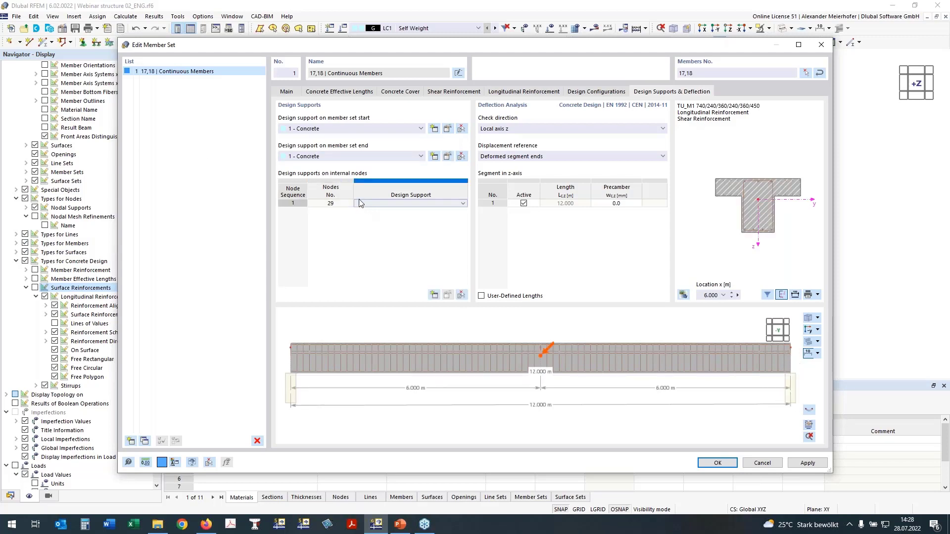
pyautogui.click(366, 209)
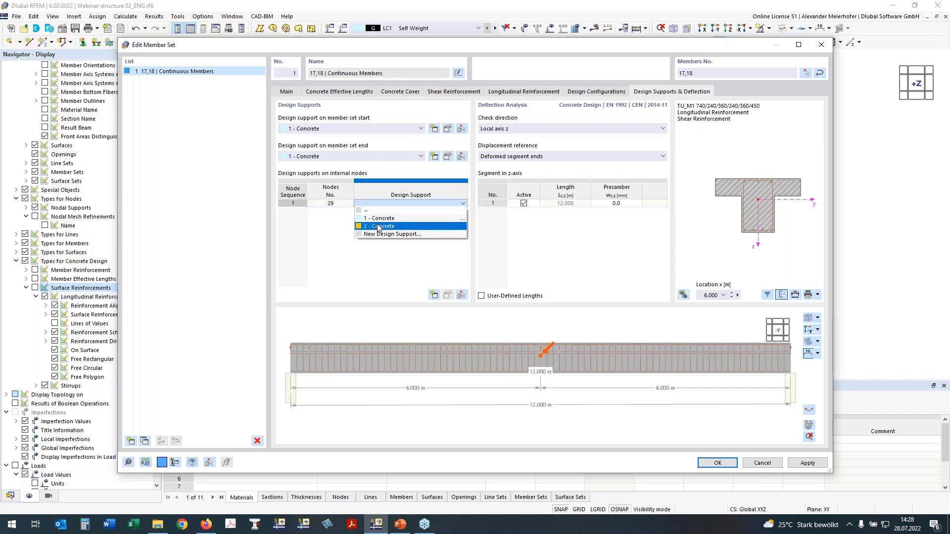
pyautogui.click(379, 226)
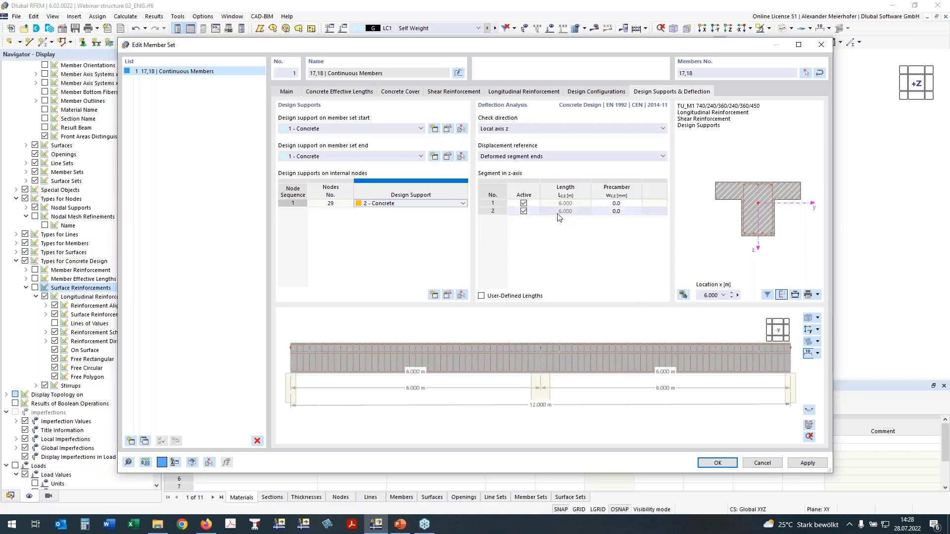
pyautogui.click(525, 202)
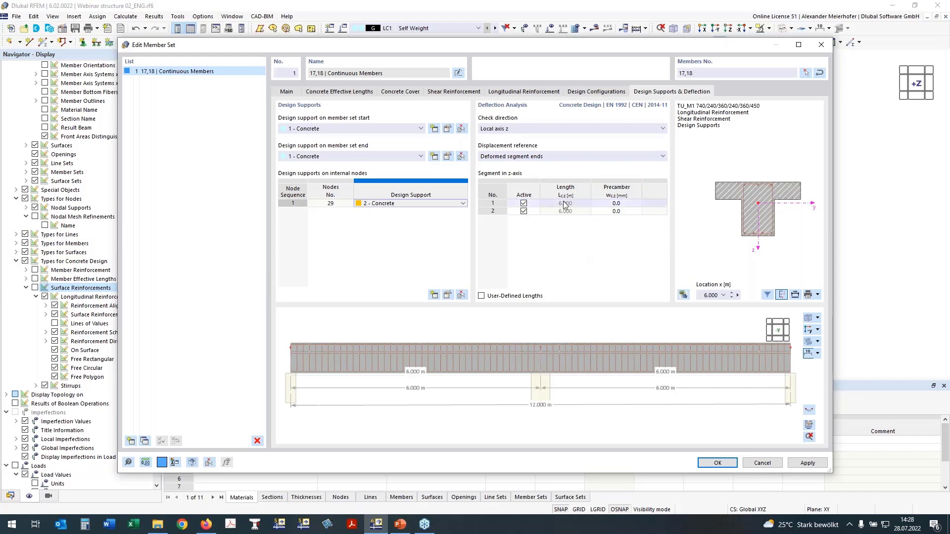
pyautogui.click(718, 464)
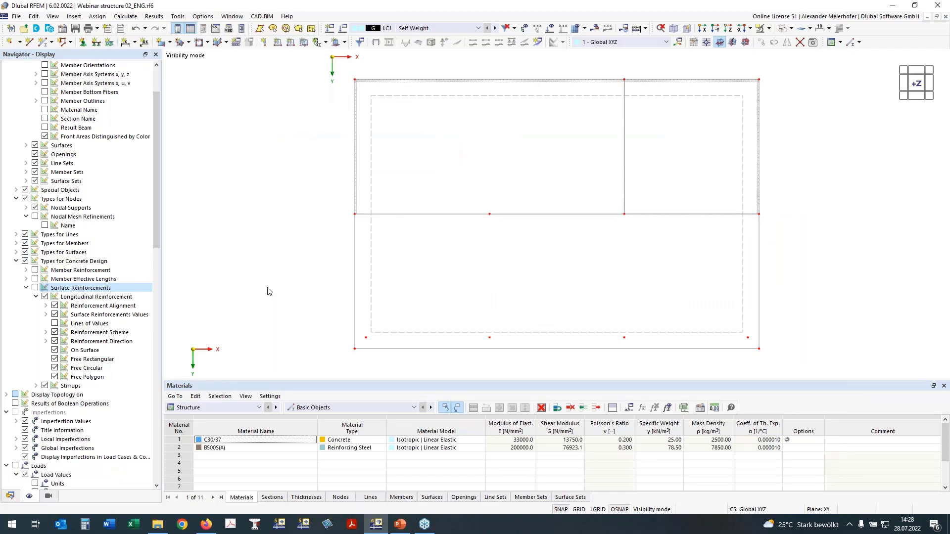
# - Turn on the display of member reinforcement in the model to show the rib's bars and stirrups
pyautogui.keyDown('ctrl'); pyautogui.moveTo(271, 252); pyautogui.dragTo(322, 171, button='middle'); pyautogui.keyUp('ctrl')
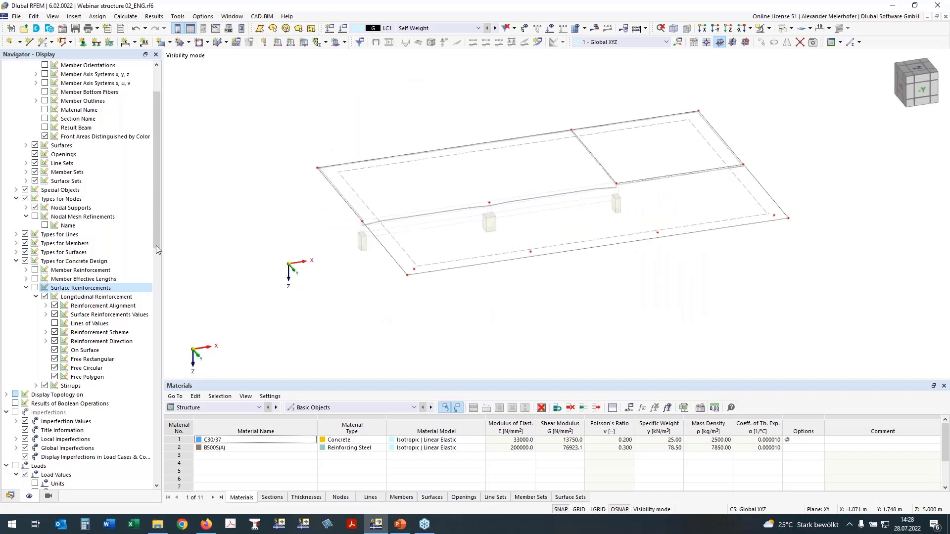
pyautogui.click(36, 271)
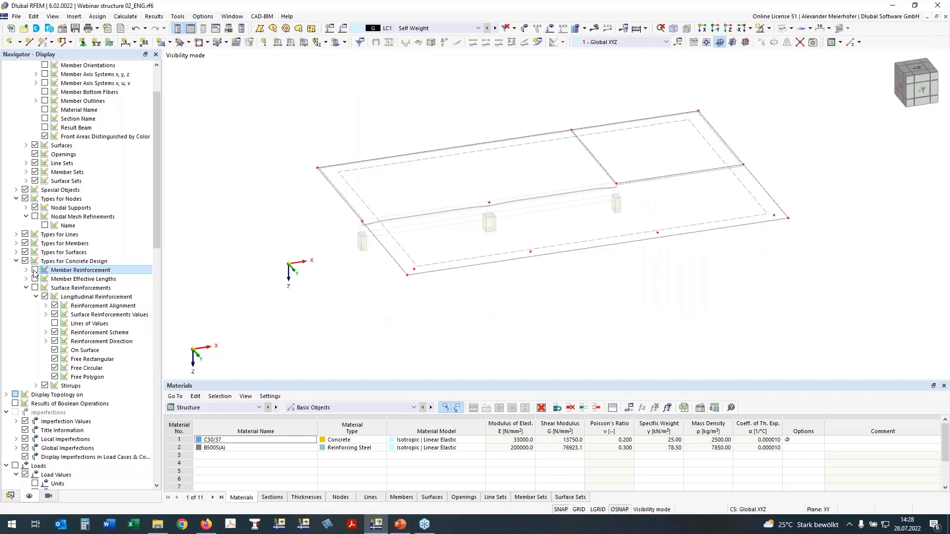
pyautogui.click(34, 272)
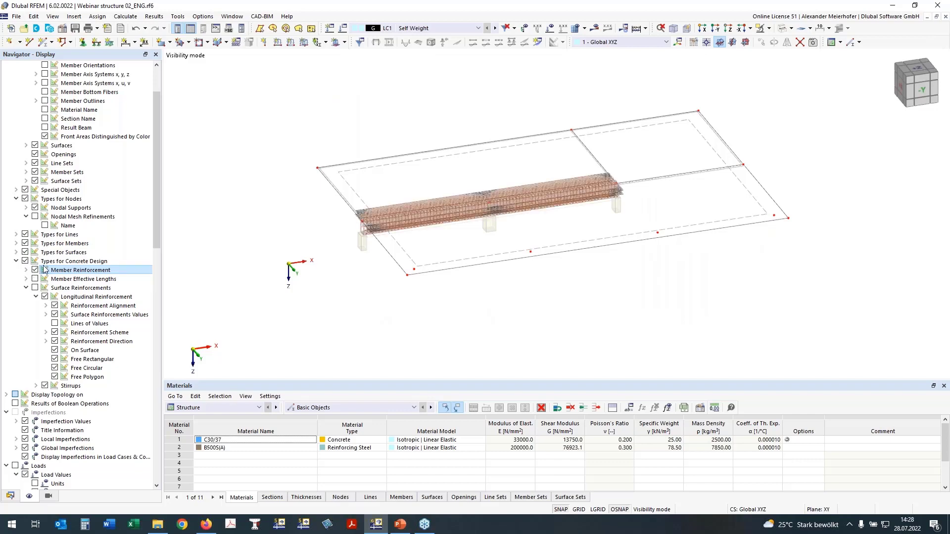
pyautogui.keyDown('ctrl'); pyautogui.moveTo(408, 305); pyautogui.dragTo(404, 285, button='middle'); pyautogui.keyUp('ctrl')
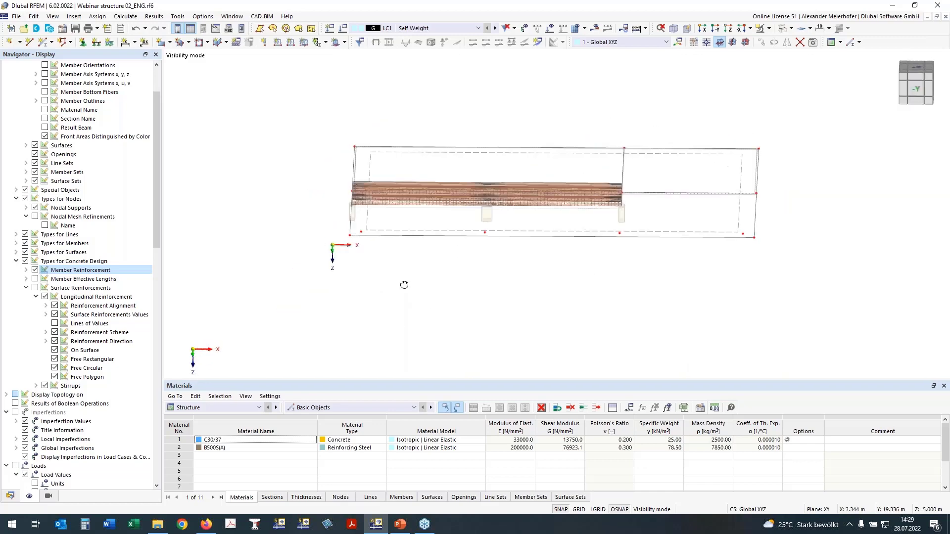
pyautogui.click(915, 71)
pyautogui.click(915, 71)
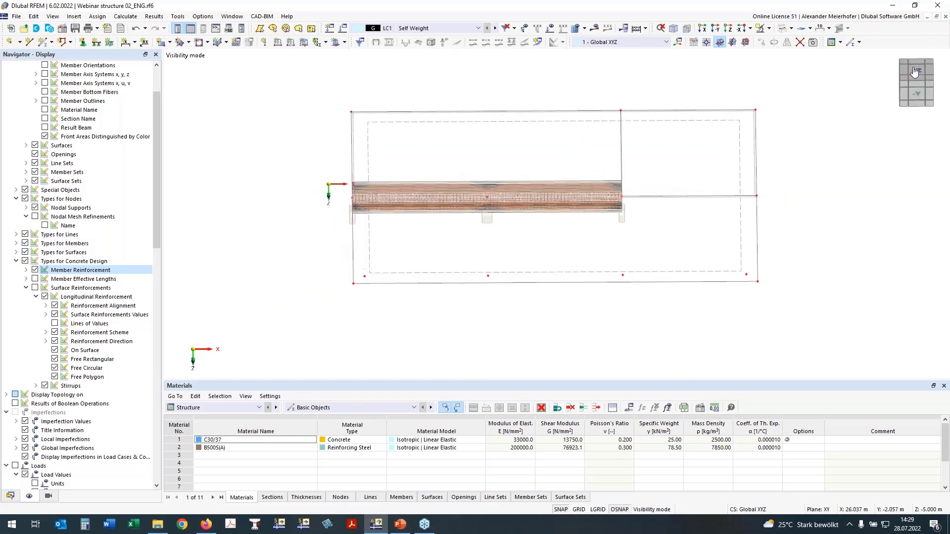
pyautogui.moveTo(454, 196); pyautogui.dragTo(721, 354)
pyautogui.rightClick(711, 335)
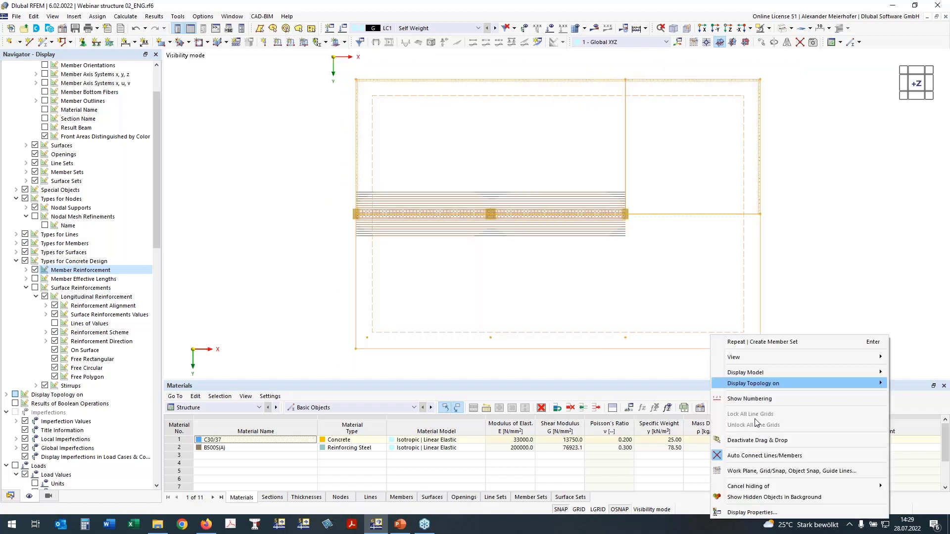
pyautogui.moveTo(761, 483)
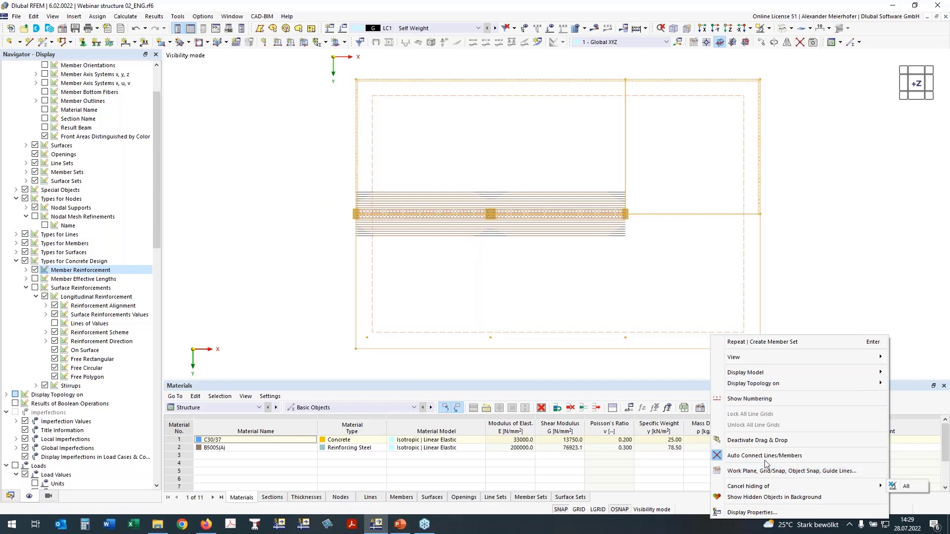
pyautogui.press('Escape')
pyautogui.press('Escape')
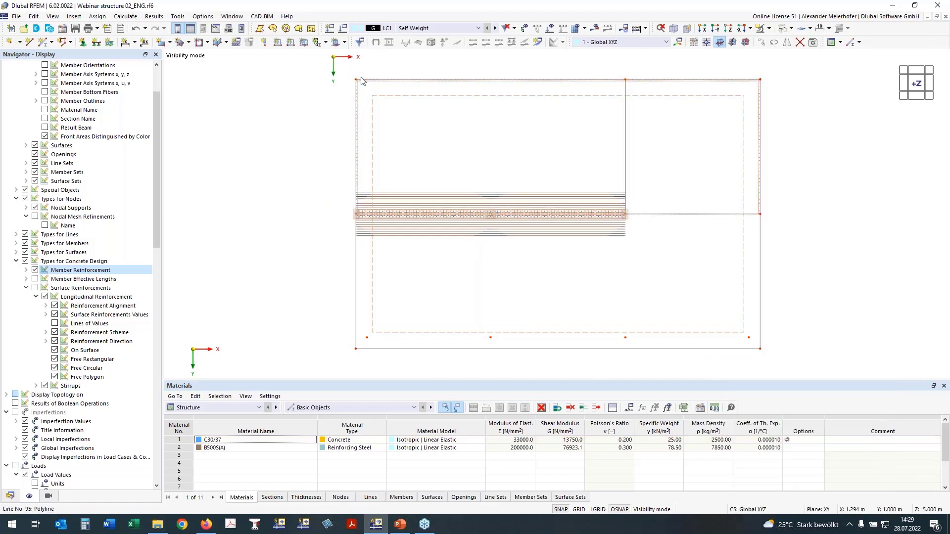
# - Create object selection 200 from all visible slab and rib objects and name it "Slab over ground flour"
pyautogui.moveTo(334, 64); pyautogui.dragTo(753, 328)
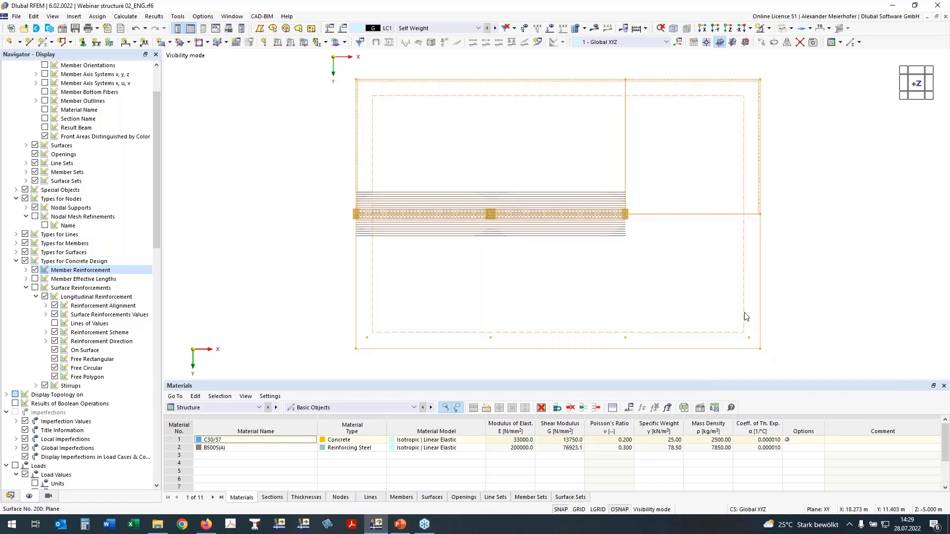
pyautogui.rightClick(753, 327)
pyautogui.click(755, 313)
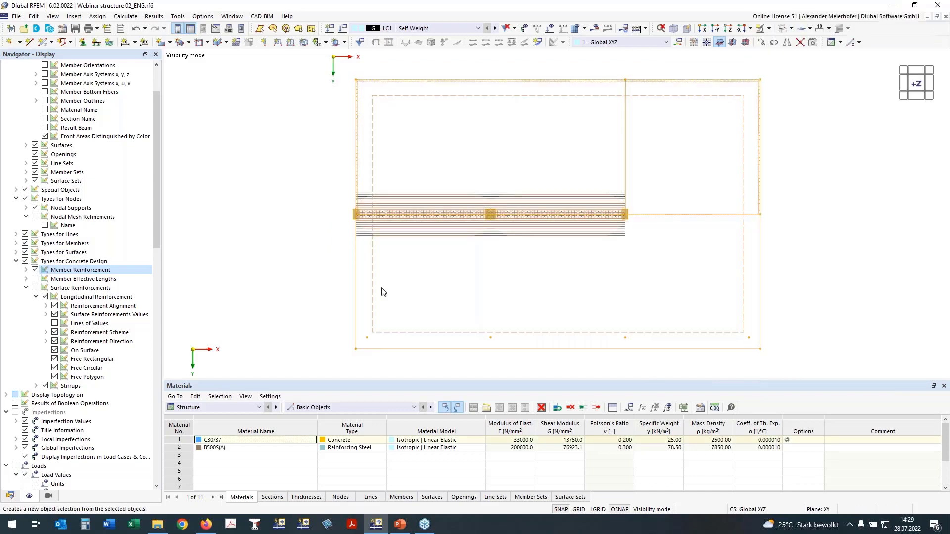
pyautogui.click(323, 110)
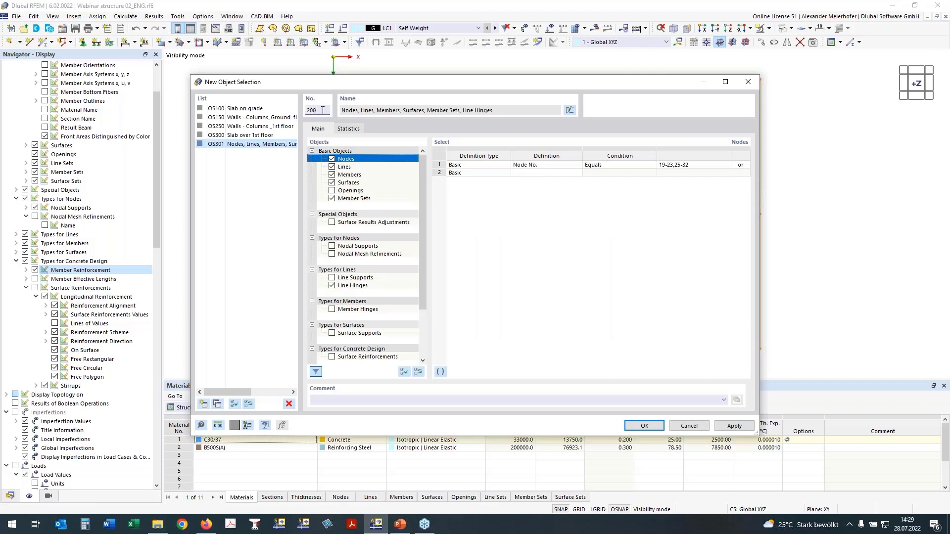
pyautogui.click(569, 110)
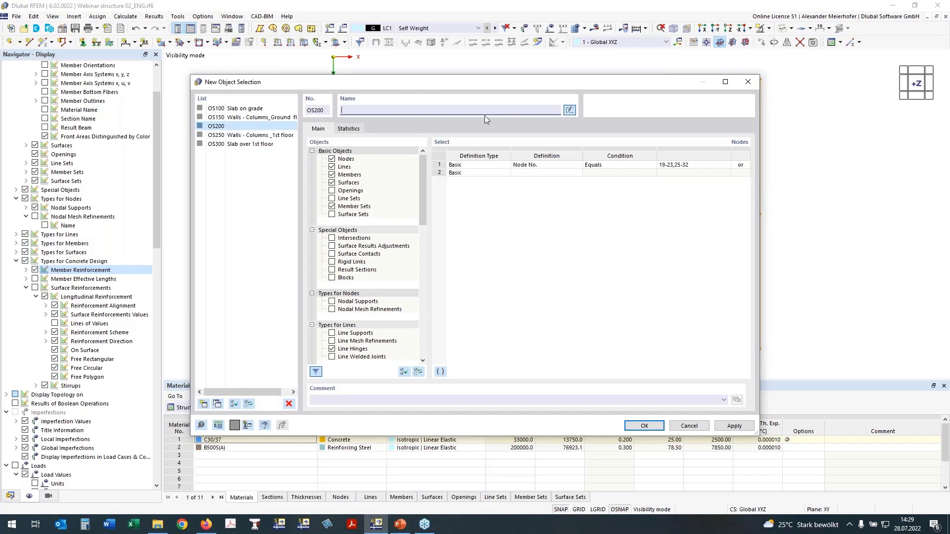
pyautogui.write('Slab over Gr')
pyautogui.press('BackSpace')
pyautogui.press('BackSpace')
pyautogui.write('ground flour')
pyautogui.click(644, 428)
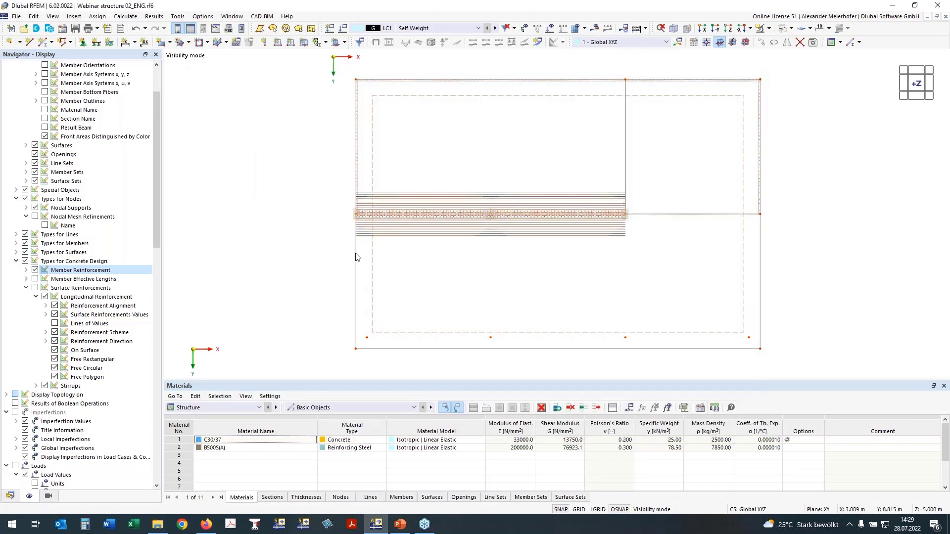
# - Expand Guide Objects and its Object Selections in the model data tree and highlight OS200
pyautogui.click(10, 497)
pyautogui.scroll(-3, 17, 472)
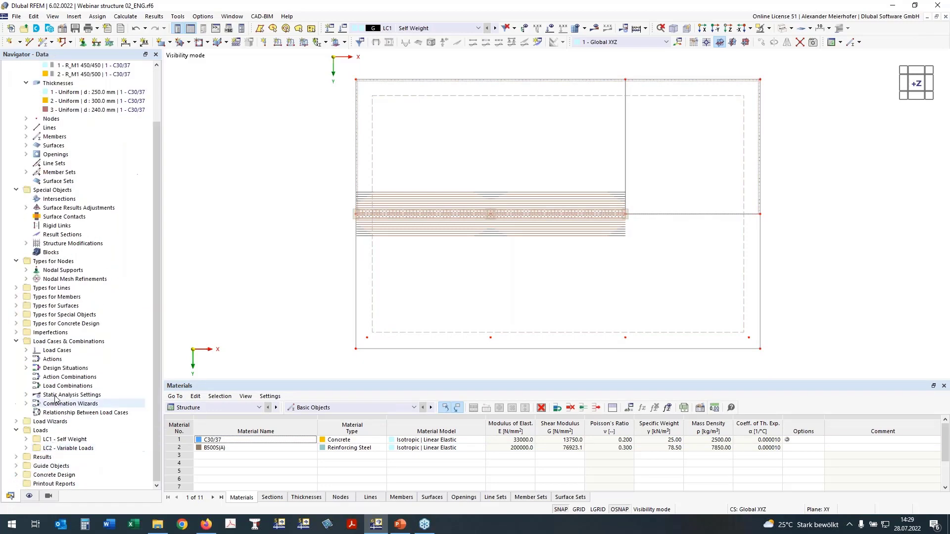
pyautogui.click(16, 466)
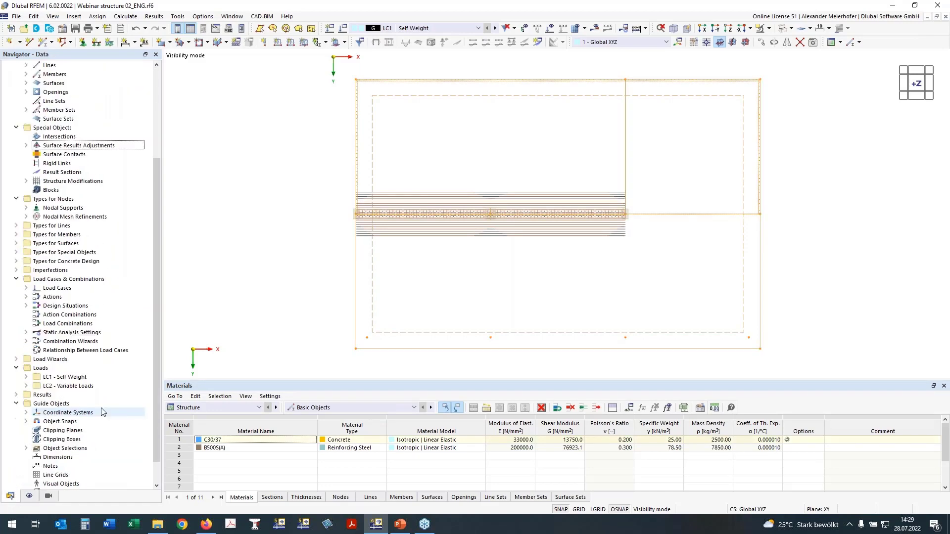
pyautogui.click(27, 422)
pyautogui.scroll(-2, 75, 395)
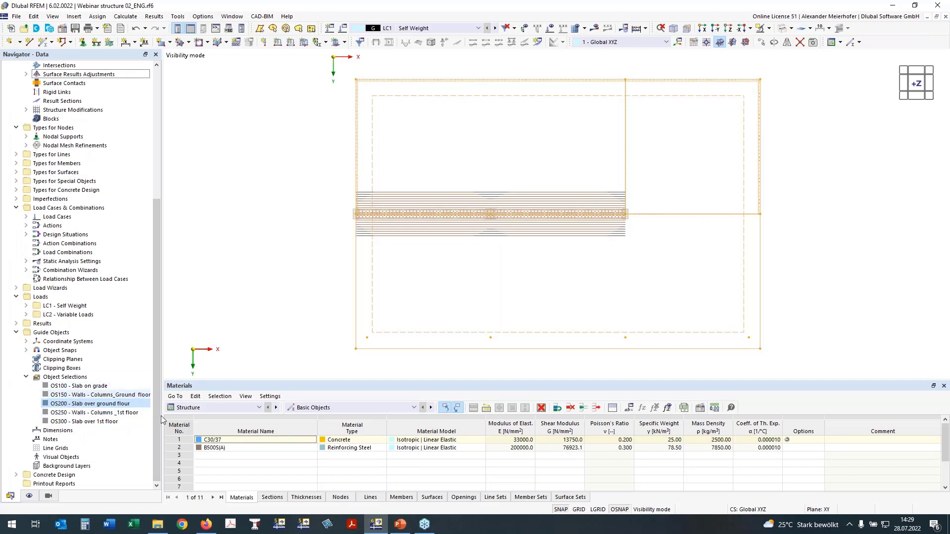
# - Show the Concrete Design table of objects to design and set the objects of selection OS200 as the objects to design
pyautogui.click(200, 407)
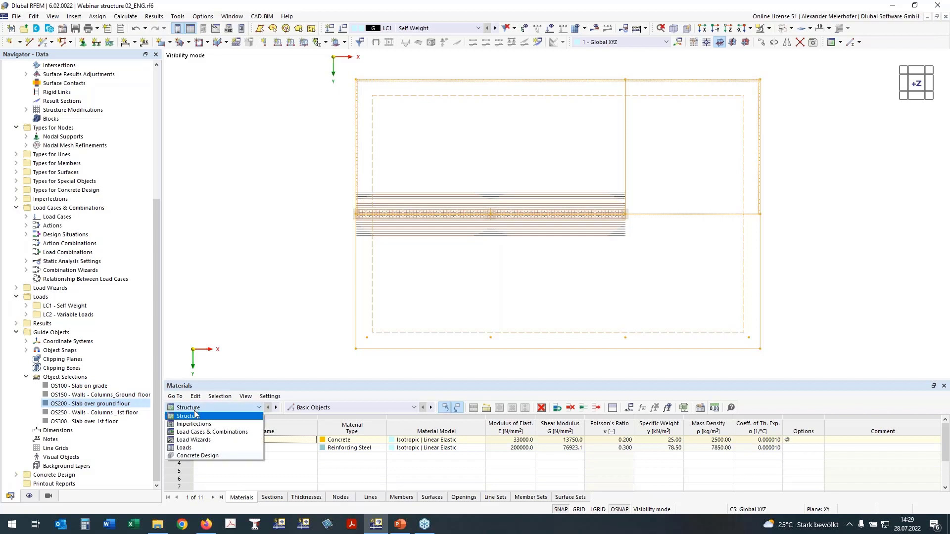
pyautogui.click(196, 456)
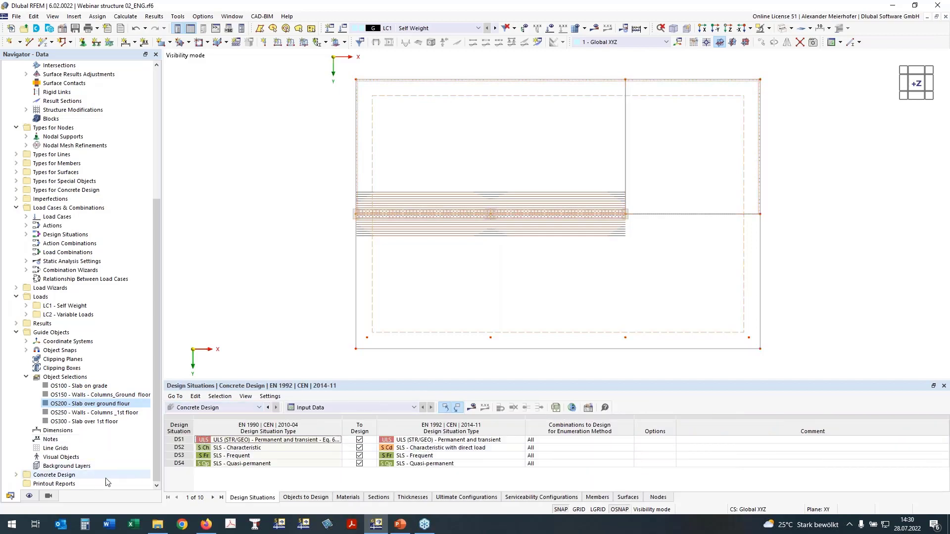
pyautogui.click(306, 497)
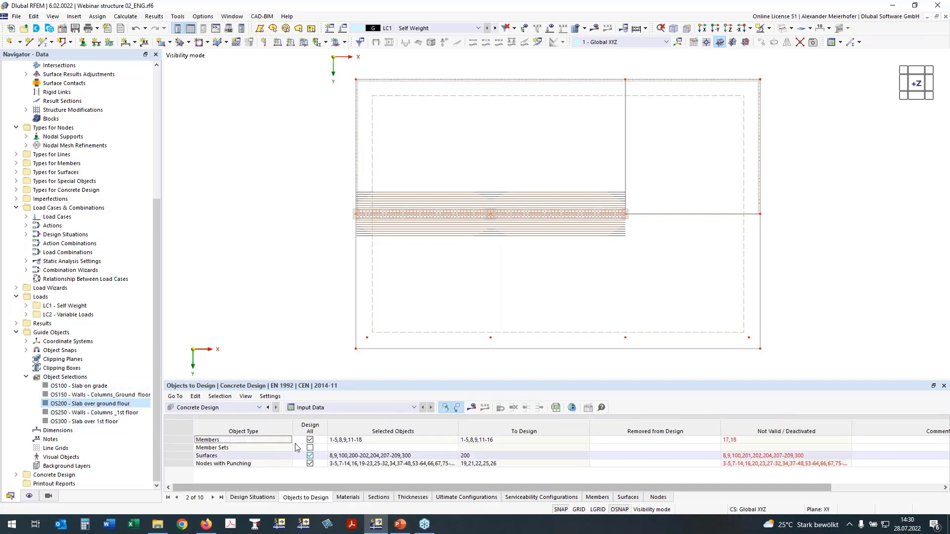
pyautogui.rightClick(90, 406)
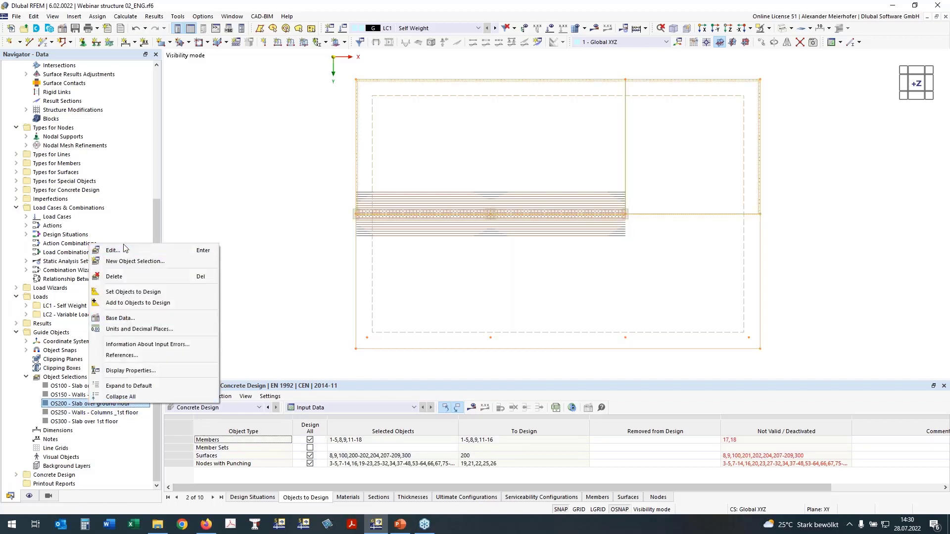
pyautogui.click(132, 292)
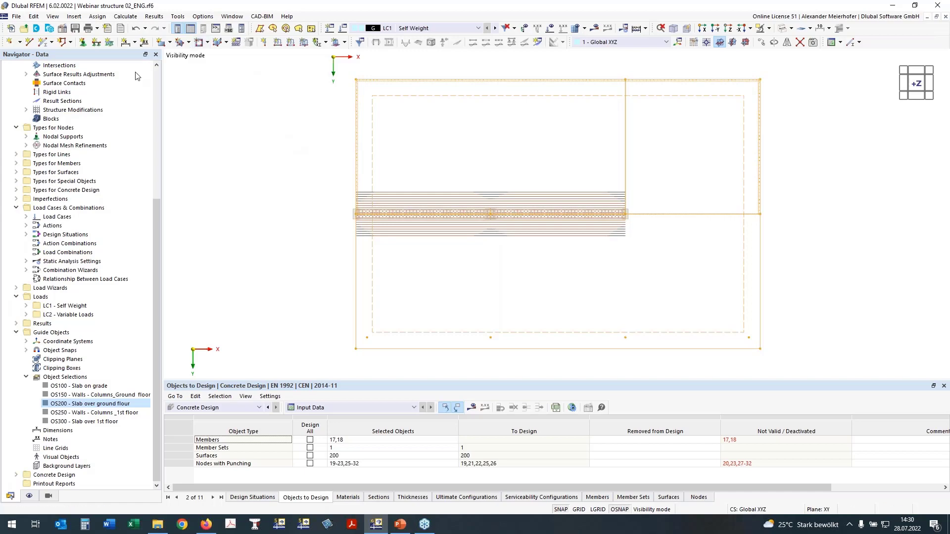
# - Review the model's base data for the activated add-ons and the design standards, and close it without changes
pyautogui.moveTo(157, 205); pyautogui.dragTo(161, 73)
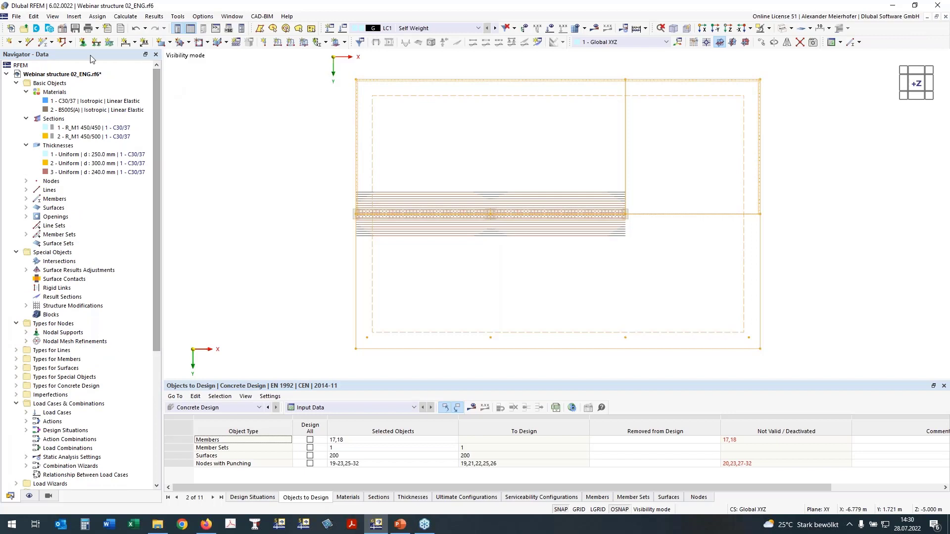
pyautogui.click(62, 28)
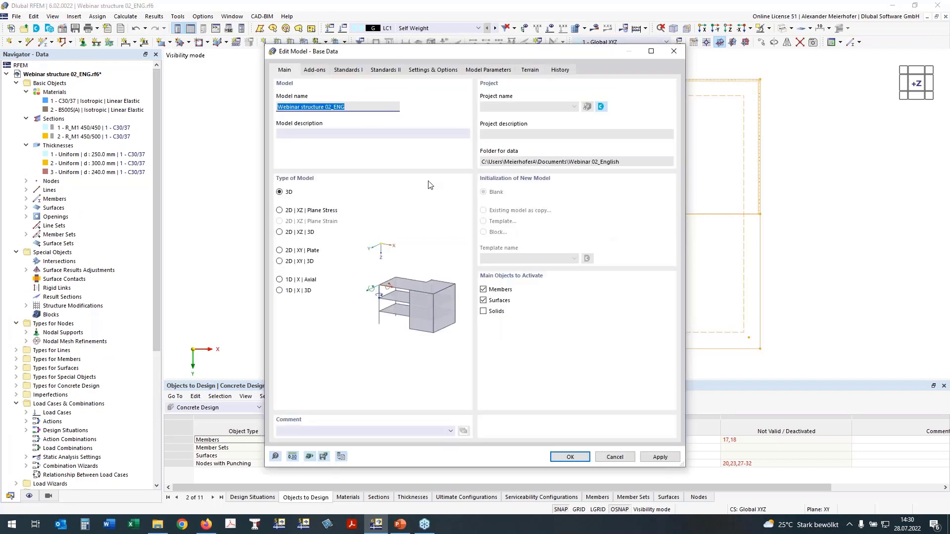
pyautogui.click(316, 69)
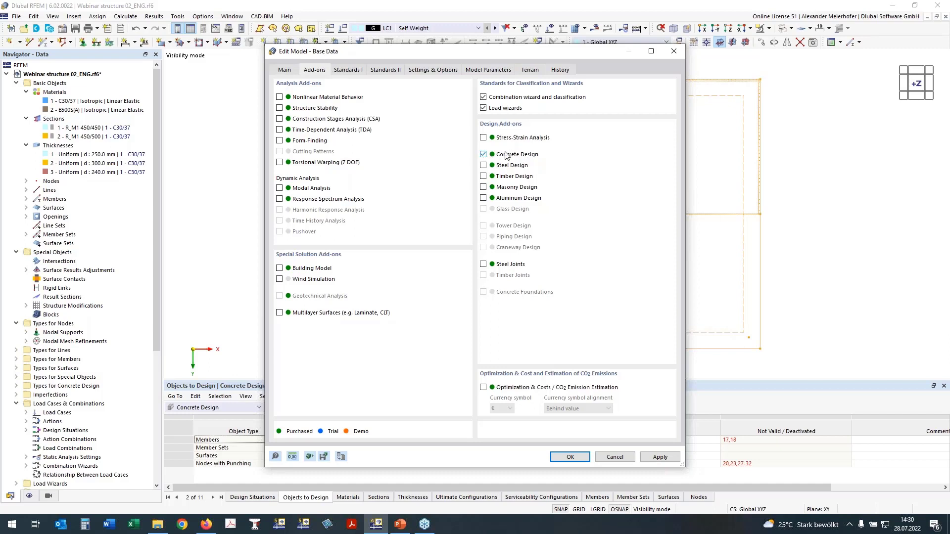
pyautogui.click(350, 70)
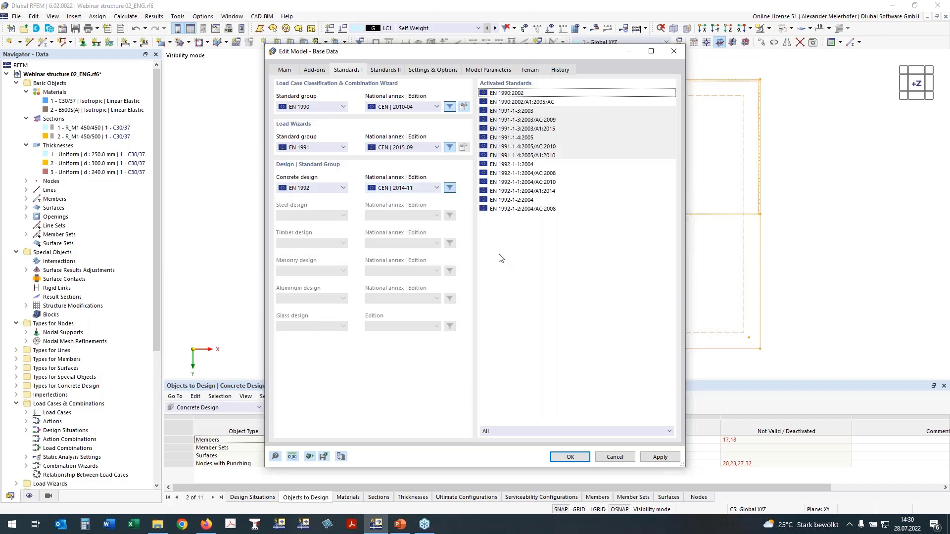
pyautogui.click(622, 458)
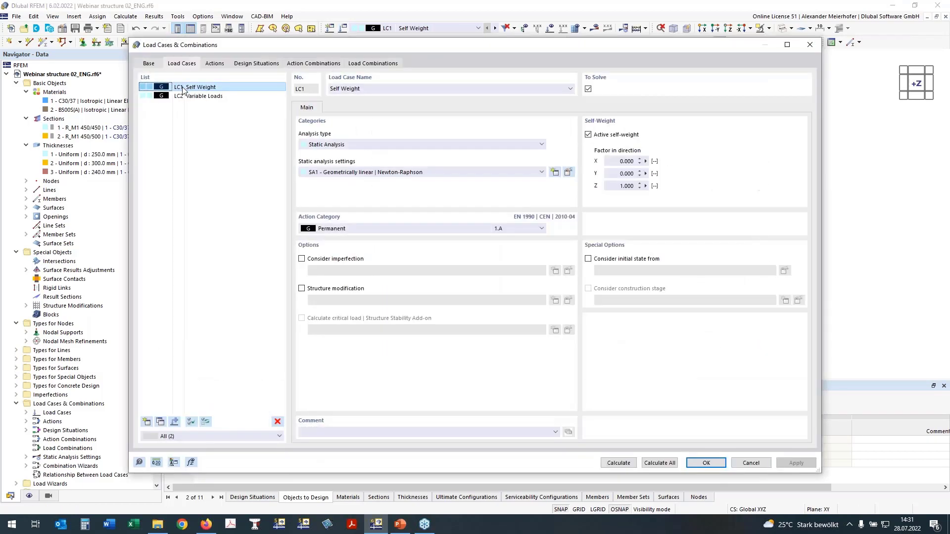
# - Set the action category of load case LC2 Variable Loads to Imposed loads - category B: office areas, and check the combination standard
pyautogui.click(188, 96)
pyautogui.click(371, 233)
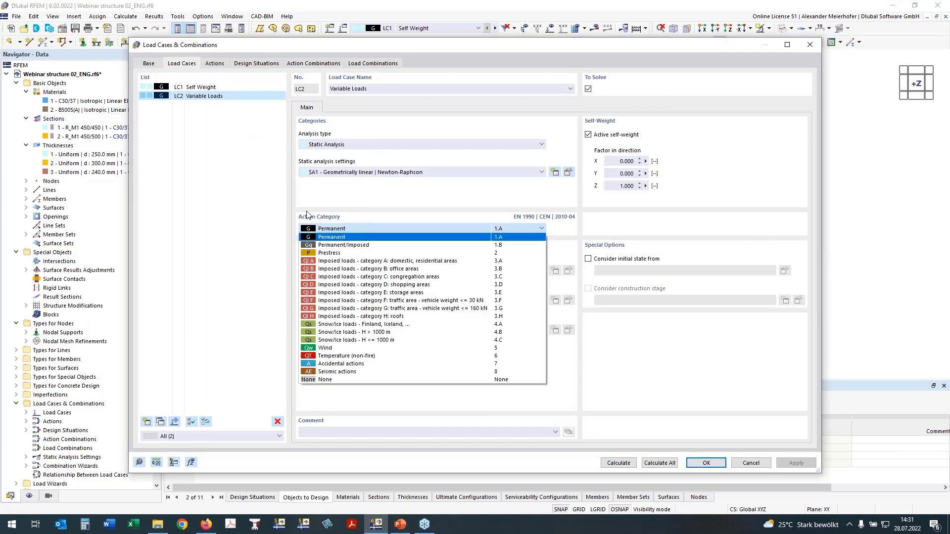
pyautogui.click(316, 270)
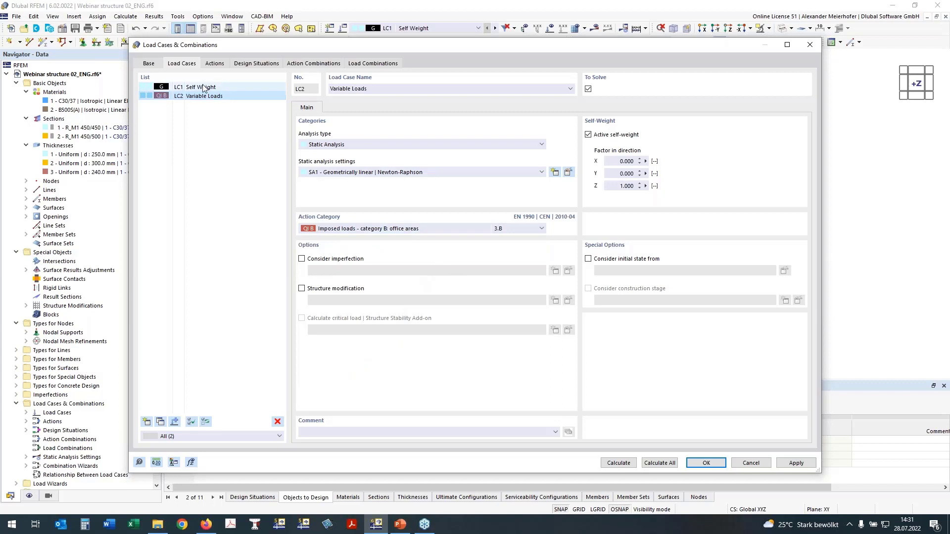
pyautogui.click(147, 63)
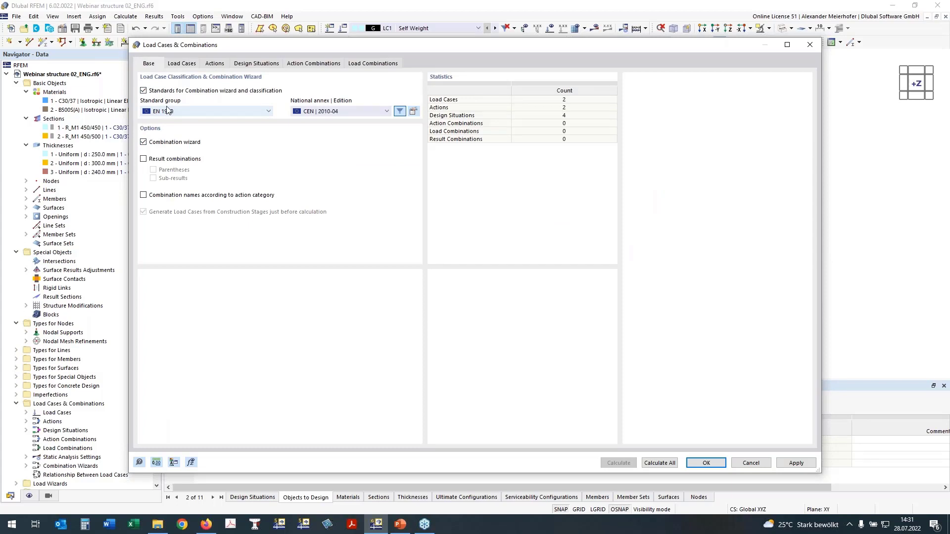
# - Assign combination wizard 2 (SA1 - Geometrically linear, Newton-Raphson) to design situations DS1 to DS4, generate the load combinations and confirm
pyautogui.click(249, 65)
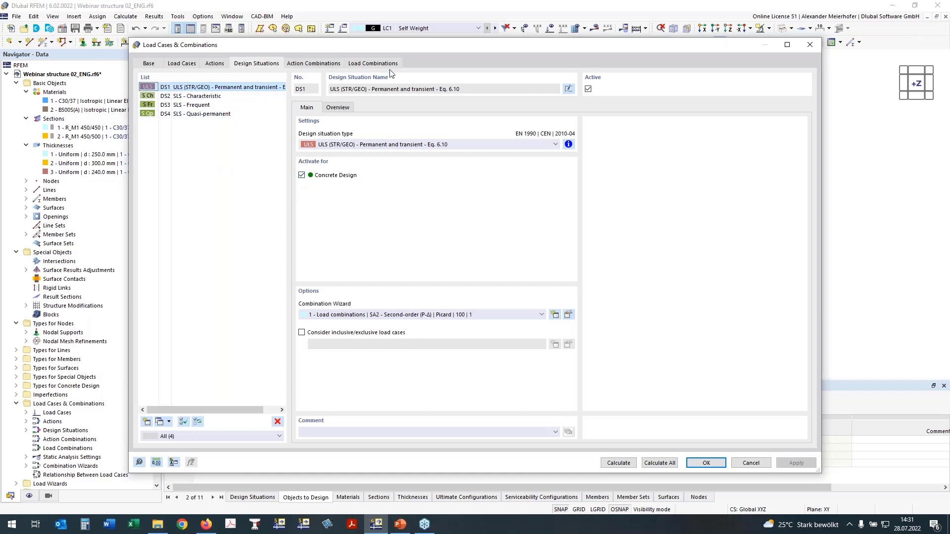
pyautogui.keyDown('shift'); pyautogui.click(174, 115); pyautogui.keyUp('shift')
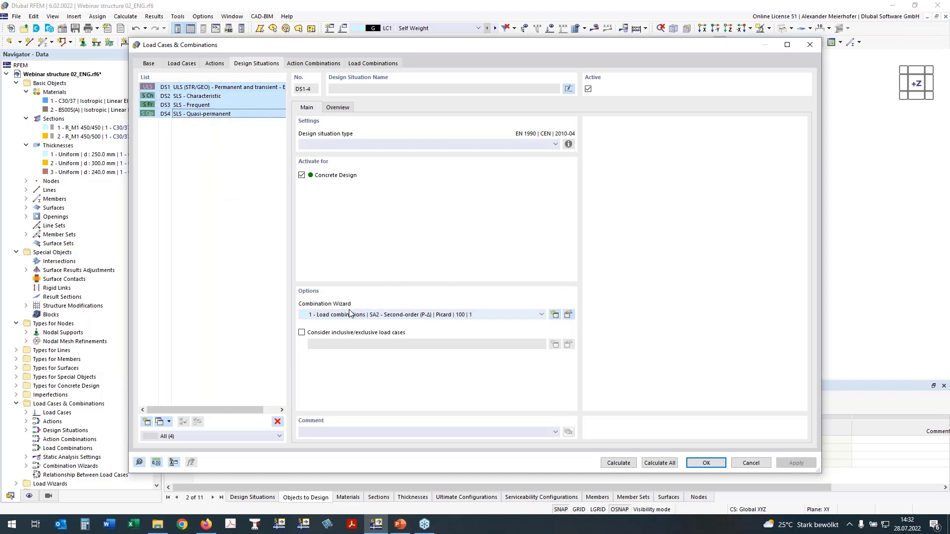
pyautogui.click(325, 317)
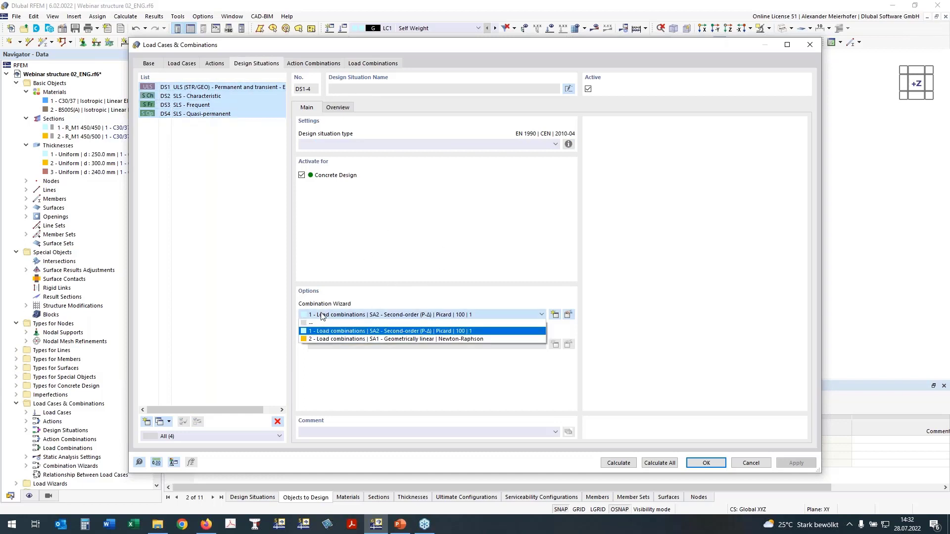
pyautogui.click(324, 337)
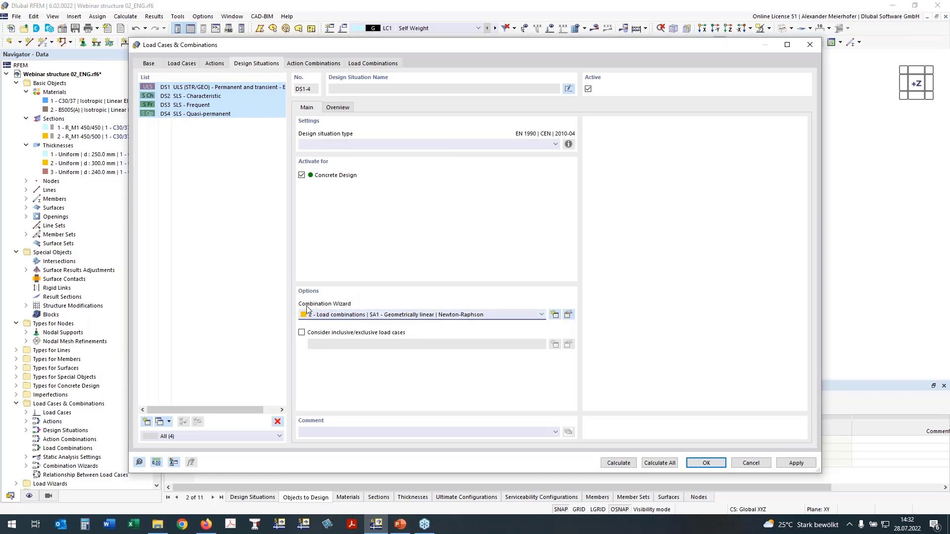
pyautogui.click(569, 316)
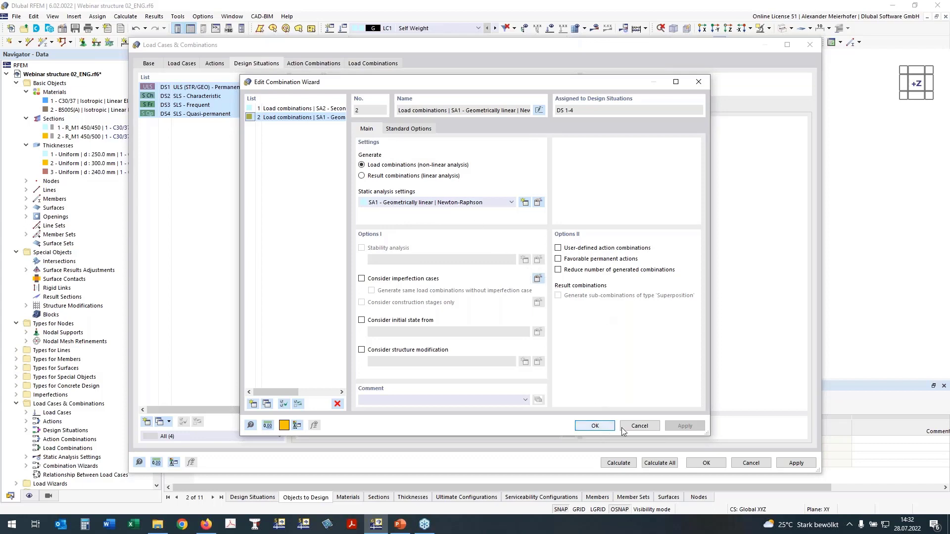
pyautogui.click(596, 427)
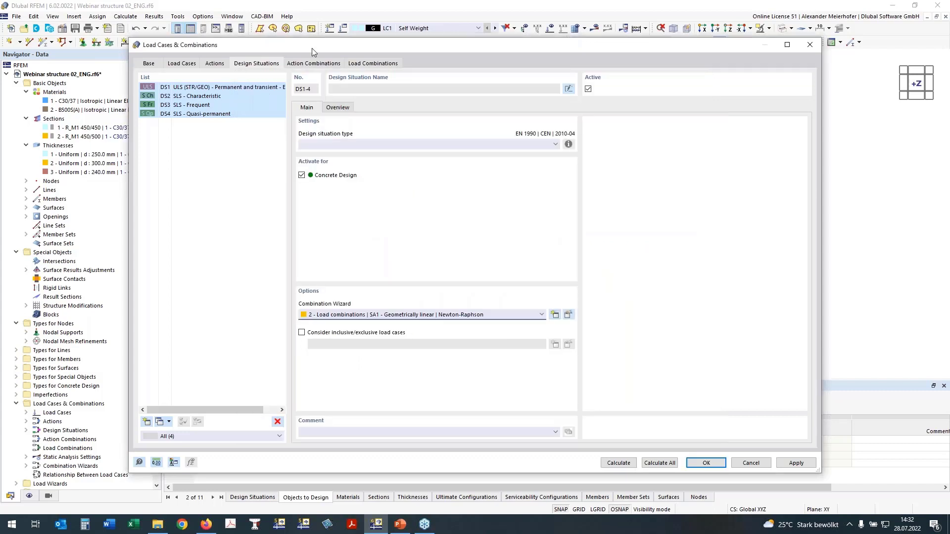
pyautogui.click(374, 65)
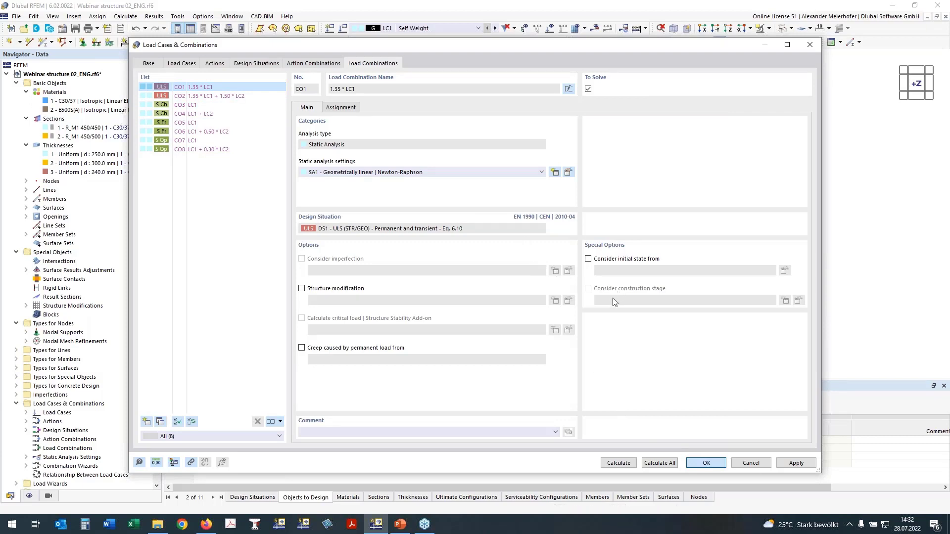
pyautogui.press('Return')
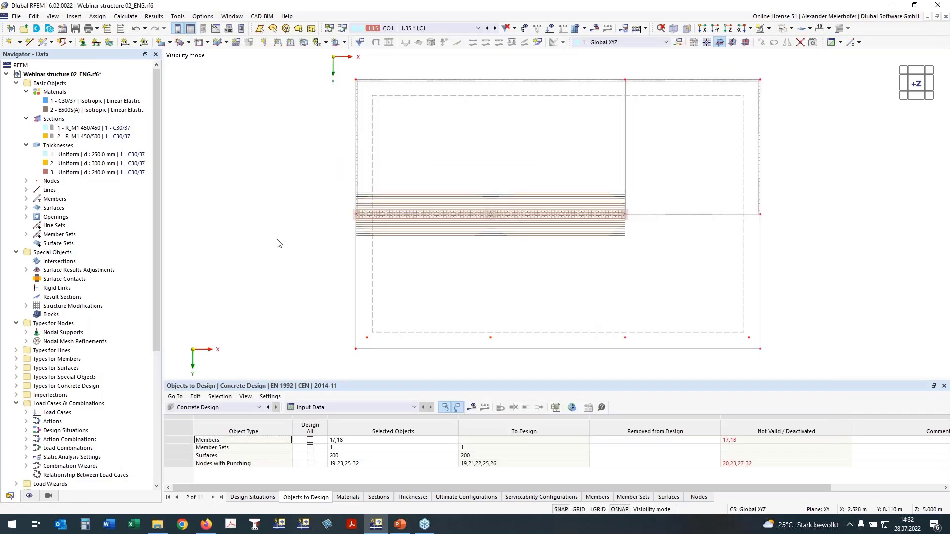
# - Examine the concrete design input for sections, materials, thicknesses and ultimate configurations
pyautogui.moveTo(328, 296); pyautogui.dragTo(309, 284, button='middle')
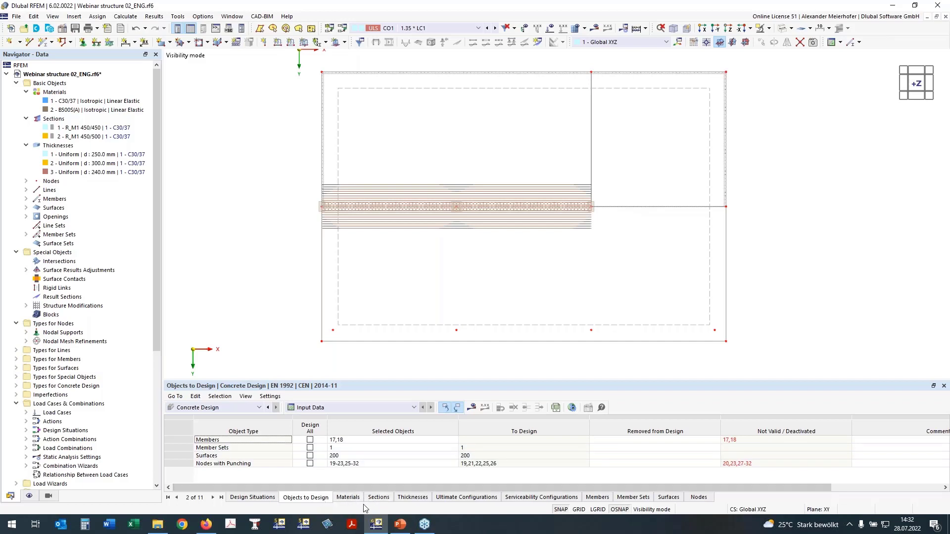
pyautogui.click(383, 500)
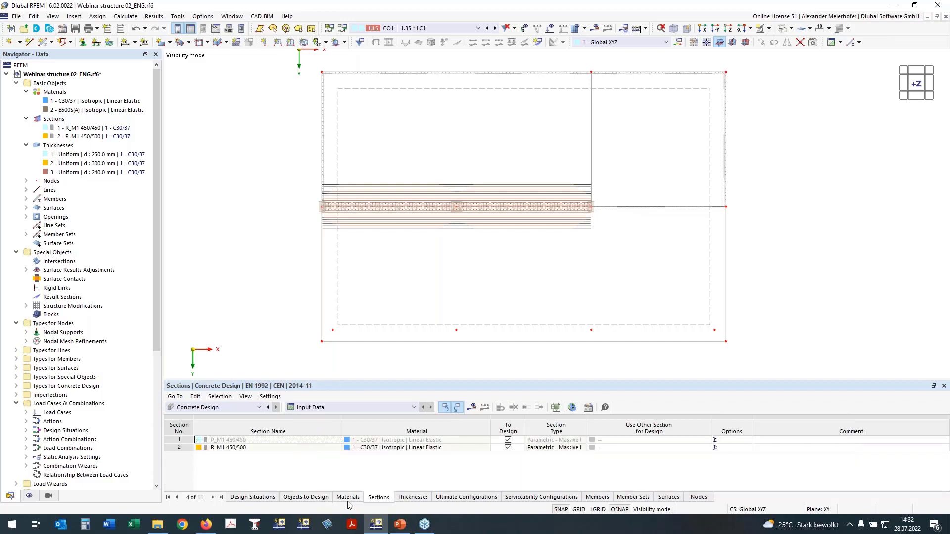
pyautogui.click(348, 501)
pyautogui.click(373, 500)
pyautogui.click(404, 500)
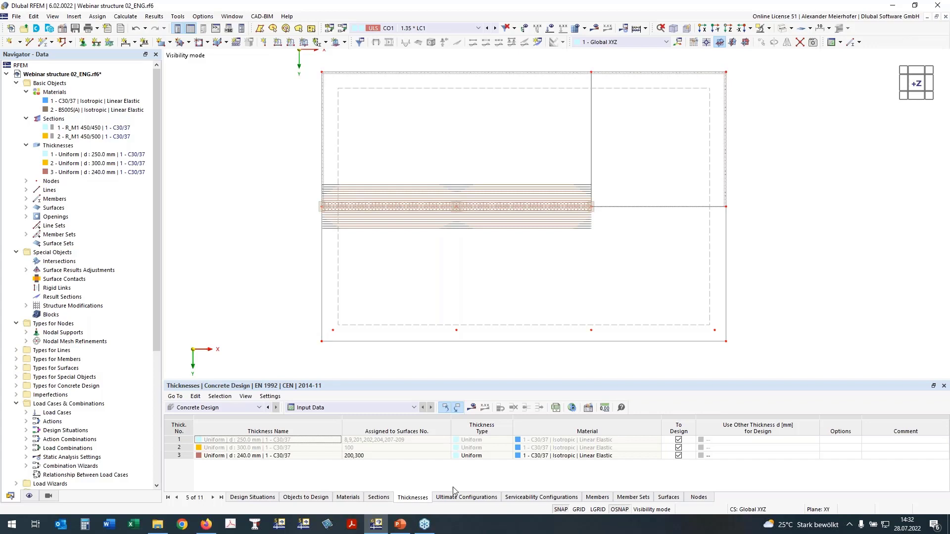
pyautogui.click(460, 501)
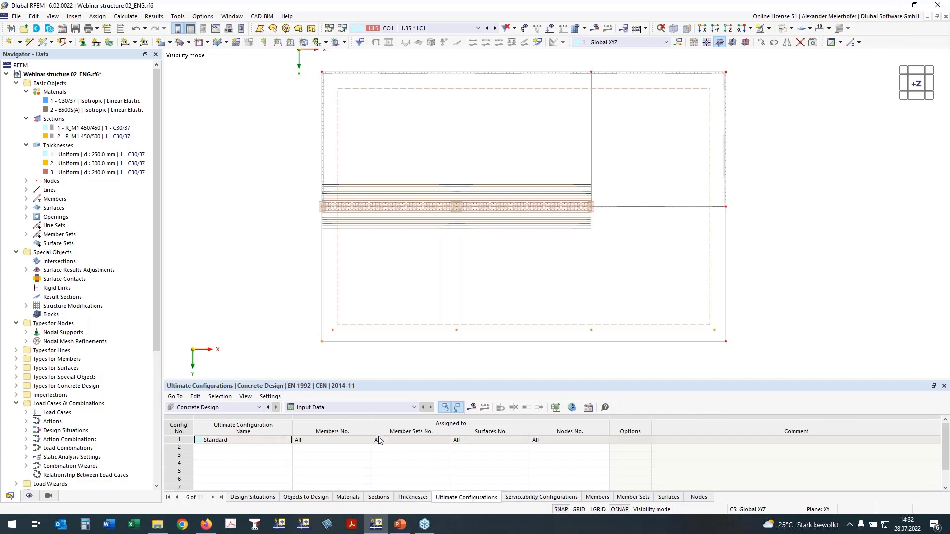
# - Open the Standard serviceability configuration and check the allowable crack width options for the top side, keeping it on Automatically
pyautogui.click(535, 500)
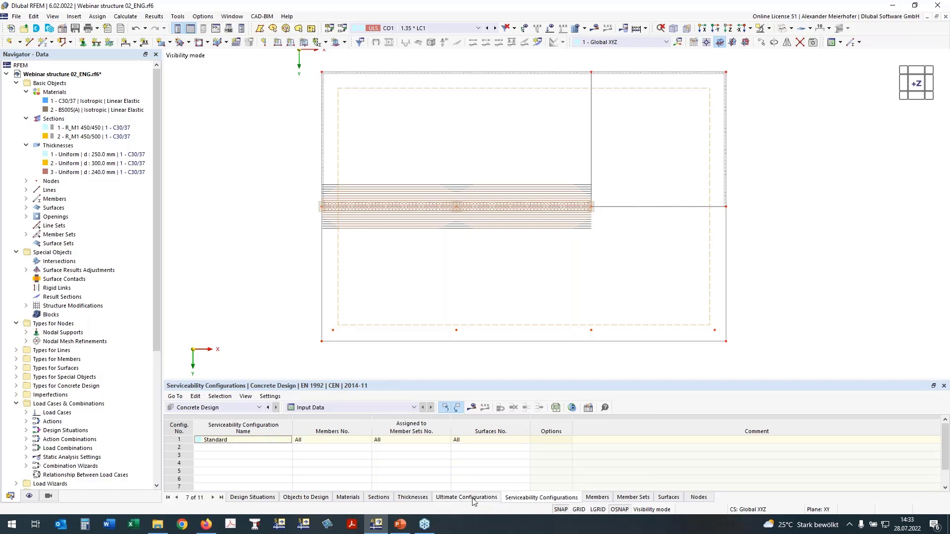
pyautogui.click(588, 409)
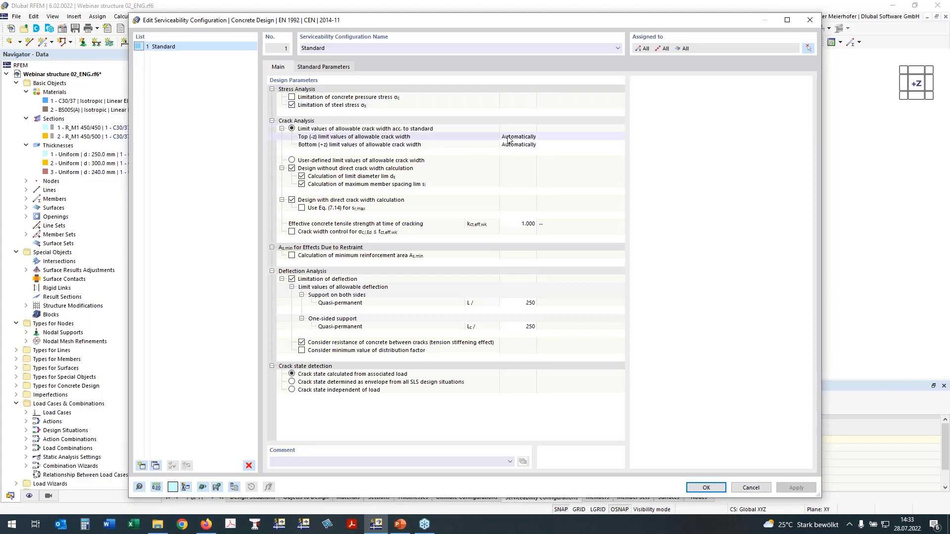
pyautogui.click(533, 141)
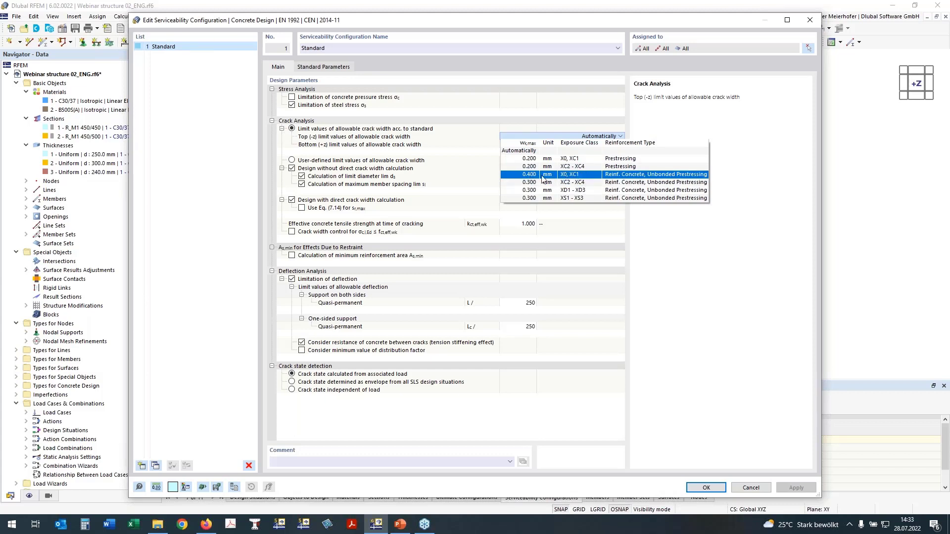
pyautogui.click(529, 151)
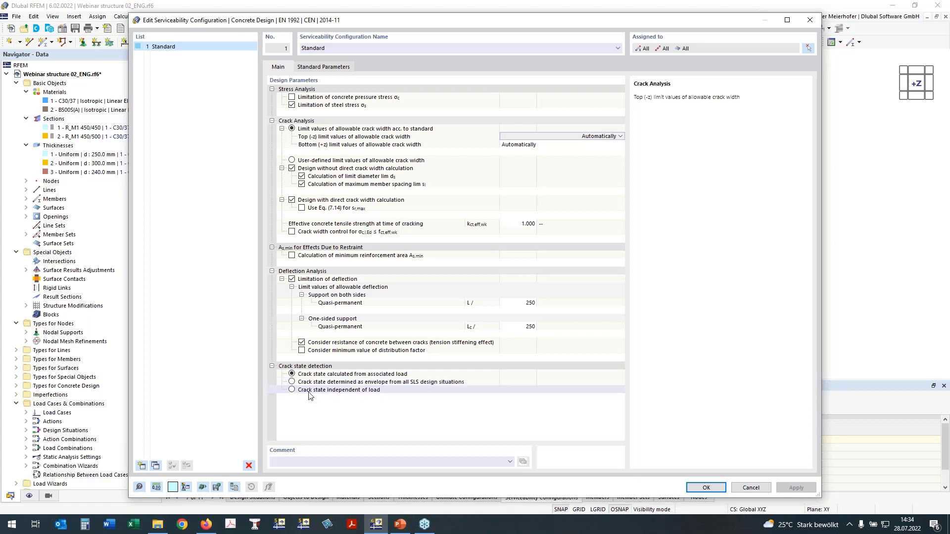
# - Try the crack state independent of load, restore crack state calculated from associated load, and confirm the serviceability configuration
pyautogui.click(292, 390)
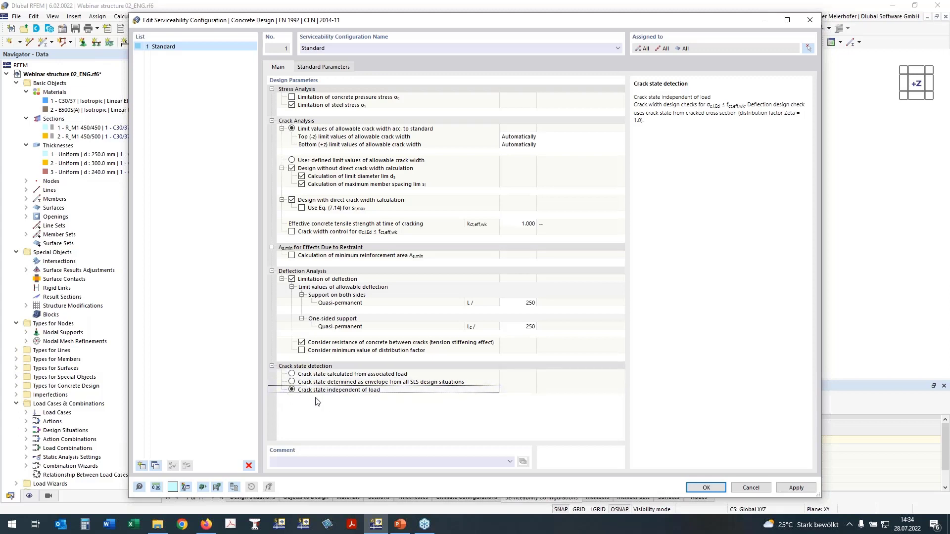
pyautogui.click(317, 375)
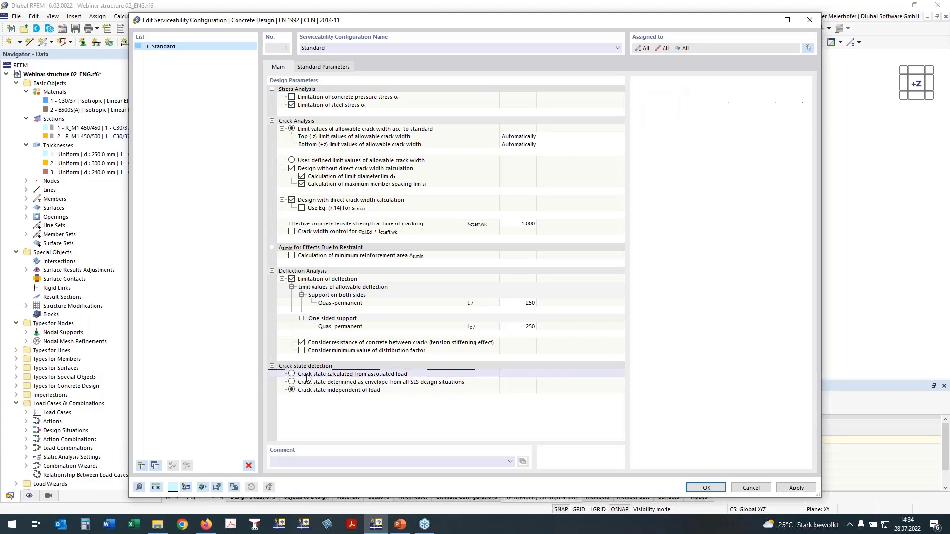
pyautogui.click(291, 374)
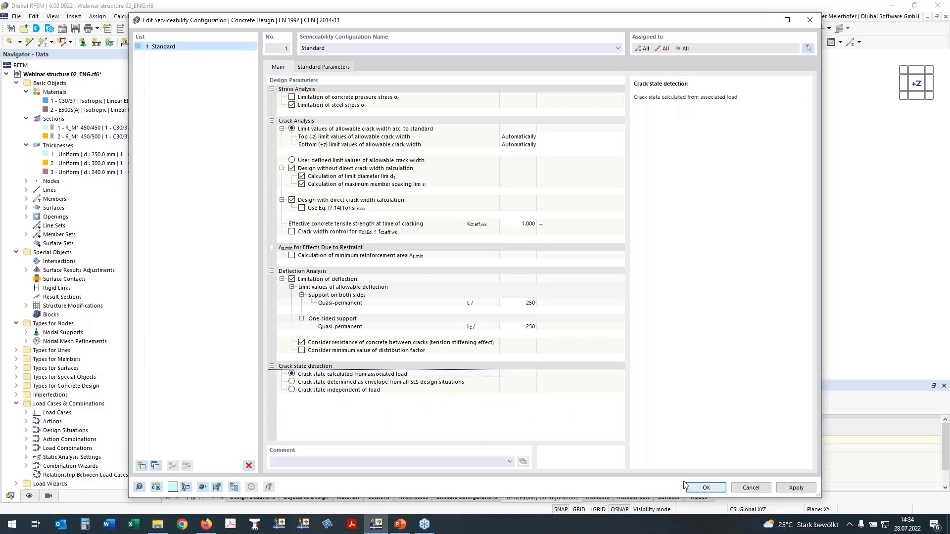
pyautogui.click(702, 490)
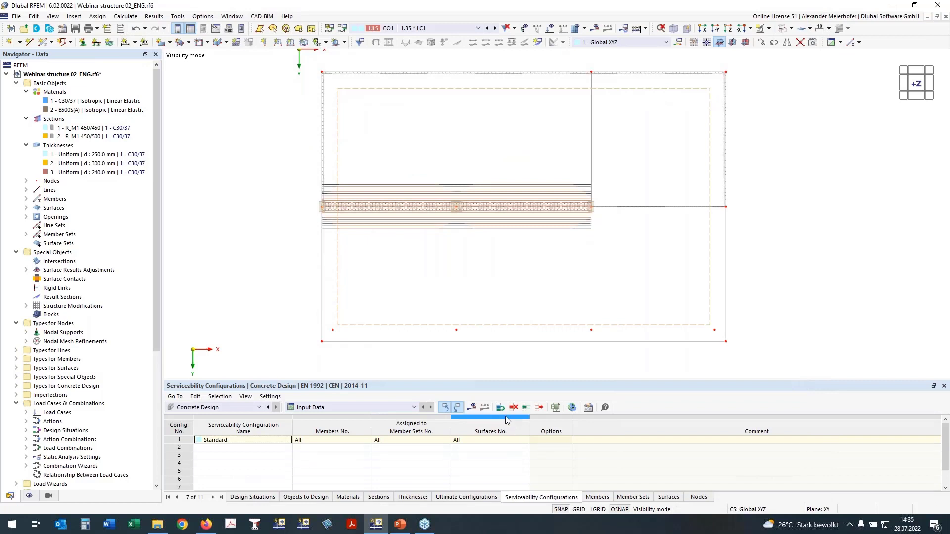
# - Run the Concrete Design calculation and display its results
pyautogui.click(471, 408)
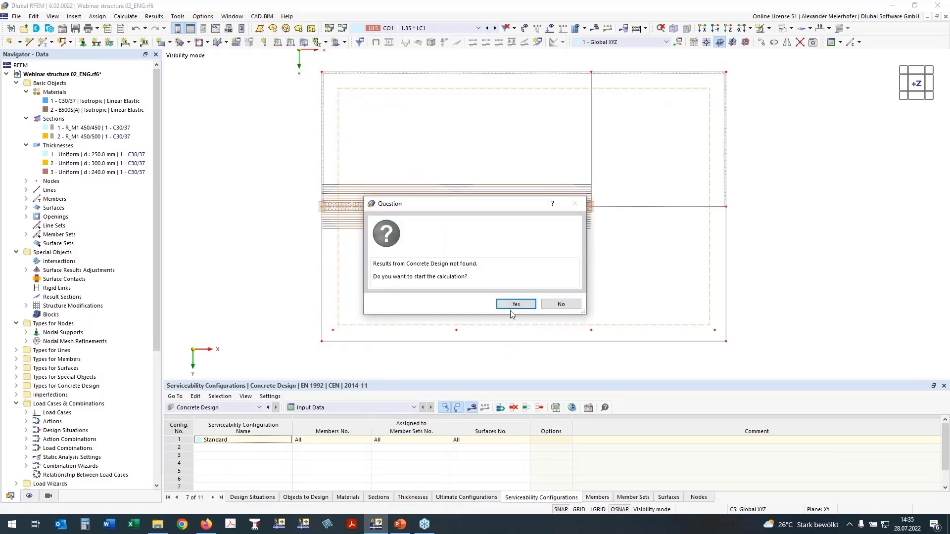
pyautogui.click(516, 304)
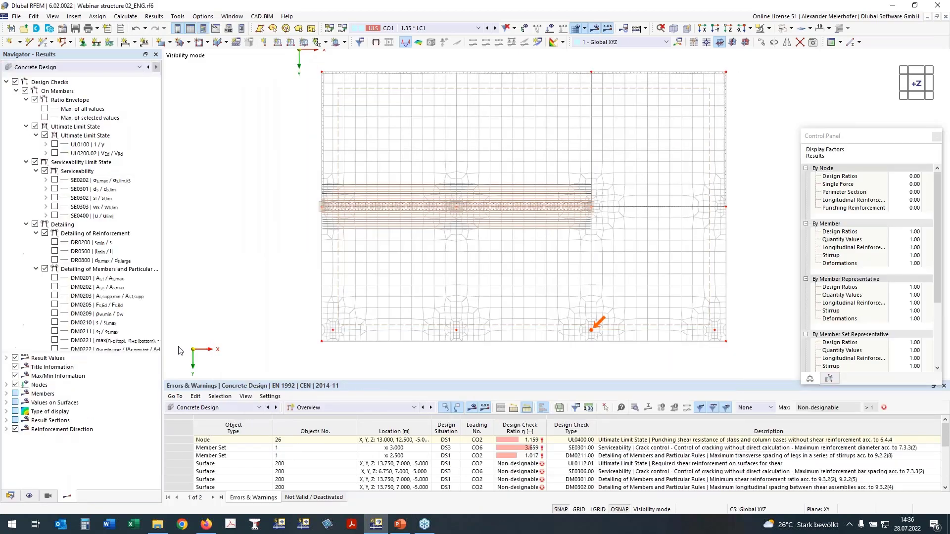
# - Review the failed and non-designable checks in the concrete design Overview of errors and warnings, enlarging the results table
pyautogui.click(392, 407)
pyautogui.click(392, 422)
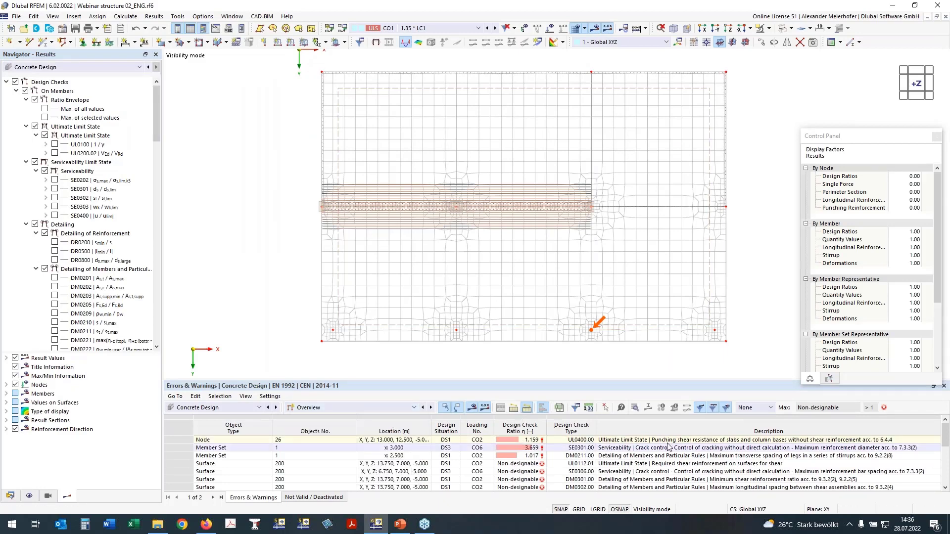
pyautogui.click(524, 440)
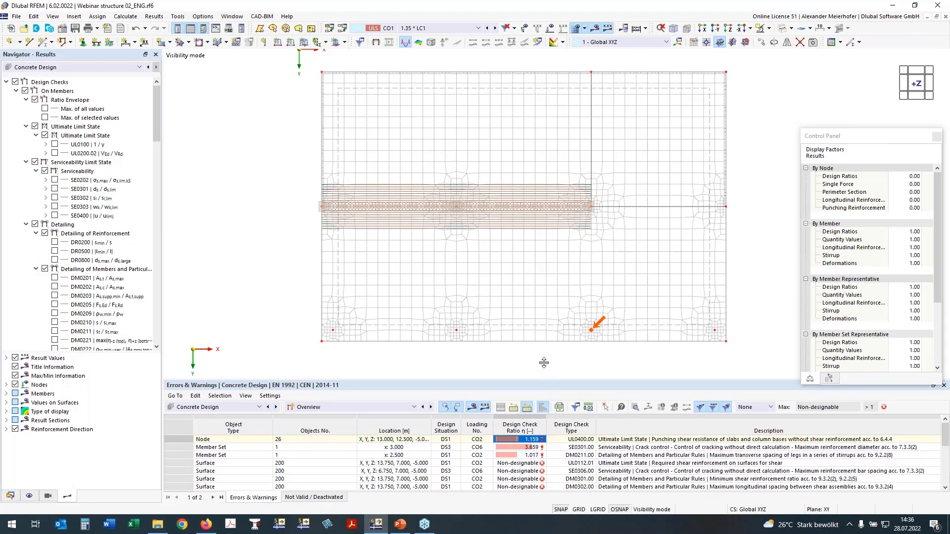
pyautogui.moveTo(544, 362); pyautogui.dragTo(543, 346)
# - Open the Design Ratios on Members results and examine the checks, including DM0211.00 for maximum transverse spacing of stirrup legs
pyautogui.click(326, 391)
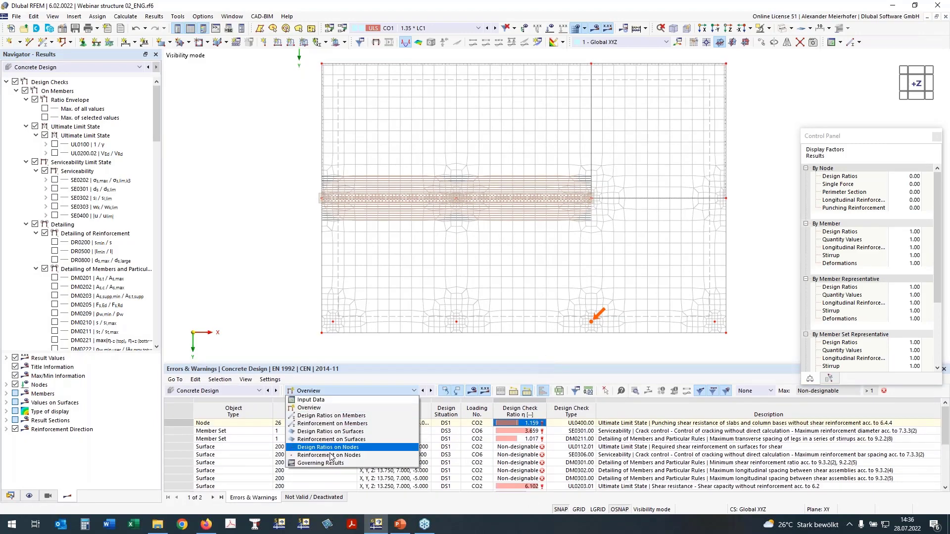
pyautogui.click(340, 391)
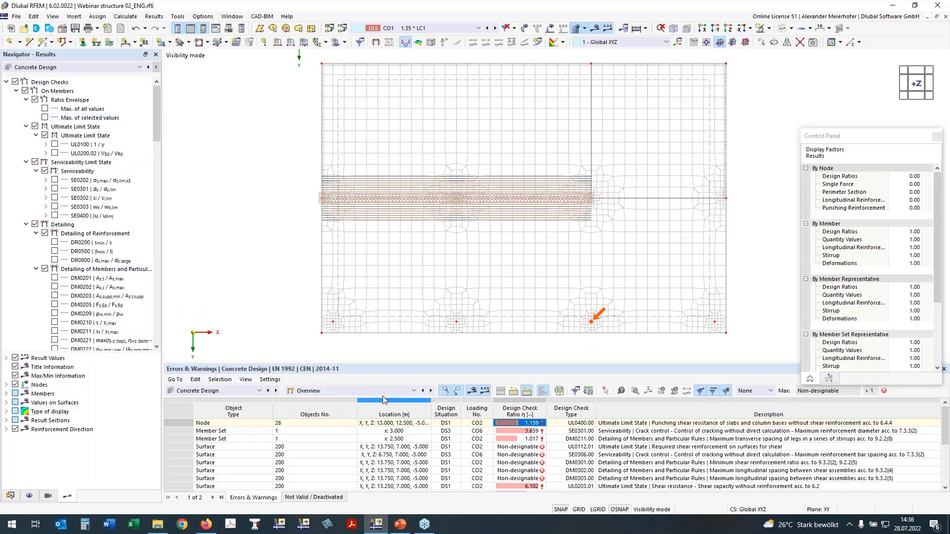
pyautogui.click(367, 393)
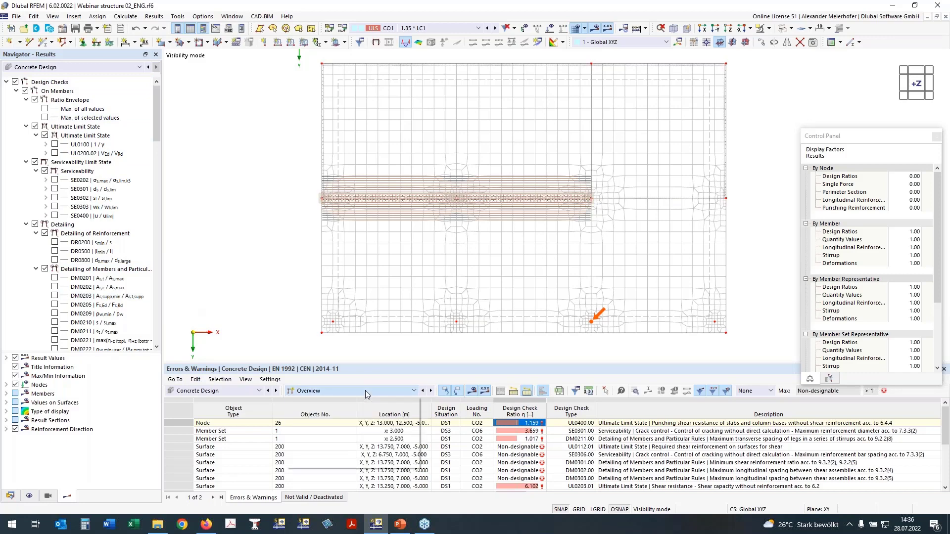
pyautogui.click(359, 414)
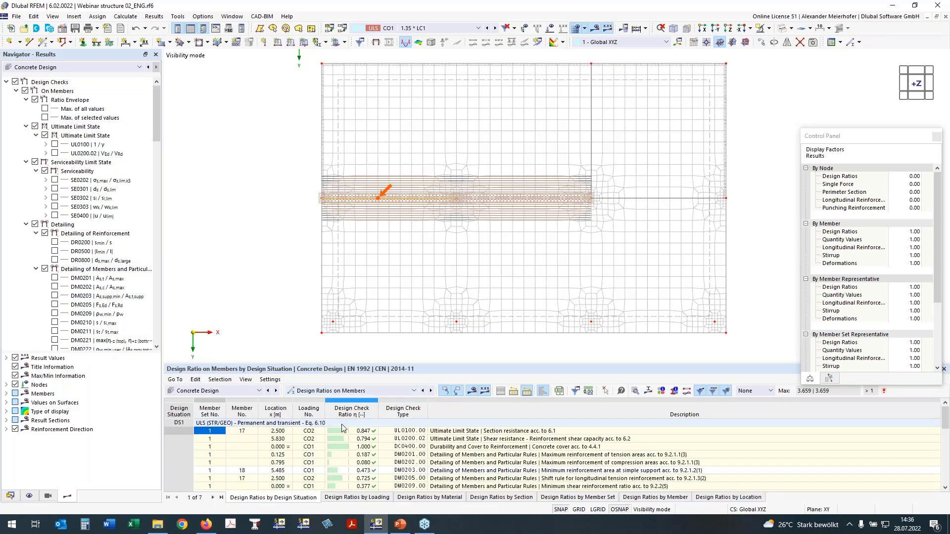
pyautogui.click(368, 431)
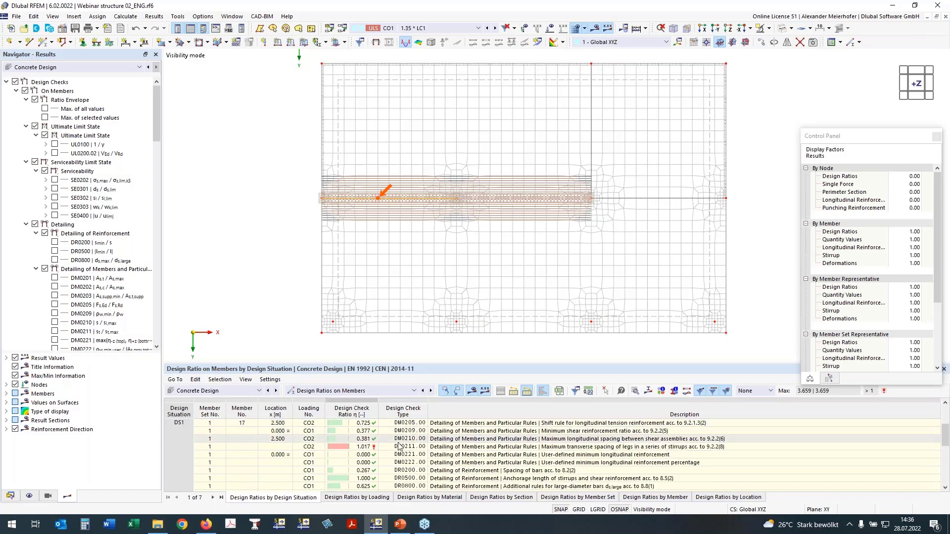
pyautogui.scroll(-5, 417, 445)
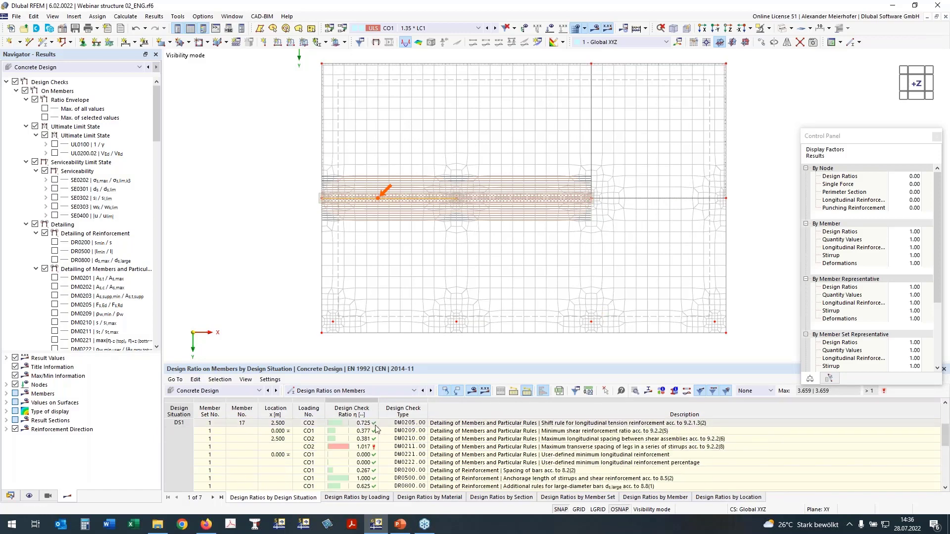
pyautogui.click(365, 447)
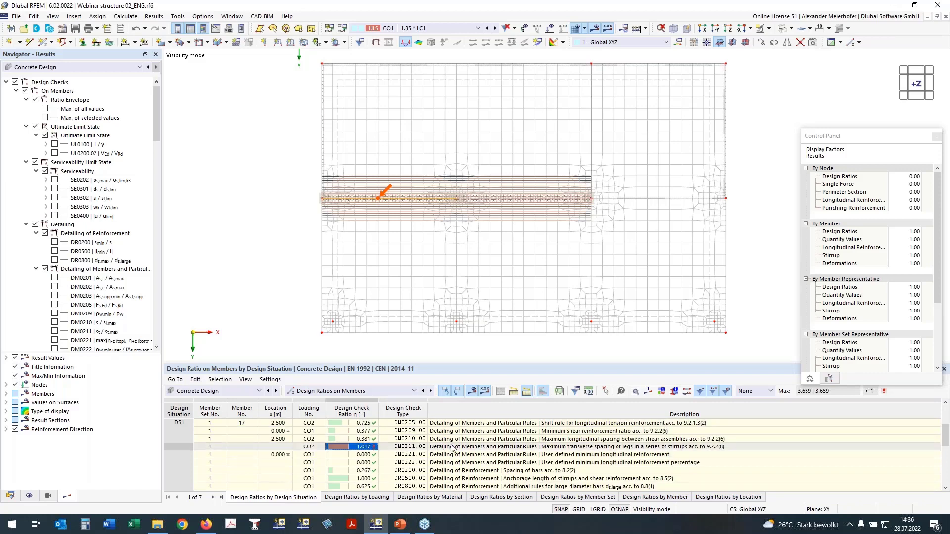
pyautogui.click(511, 447)
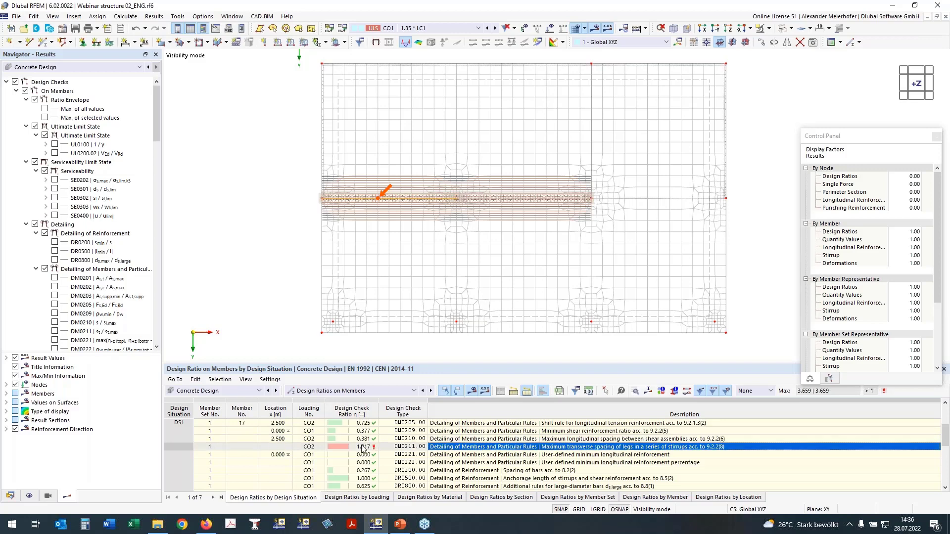
pyautogui.scroll(-3, 360, 449)
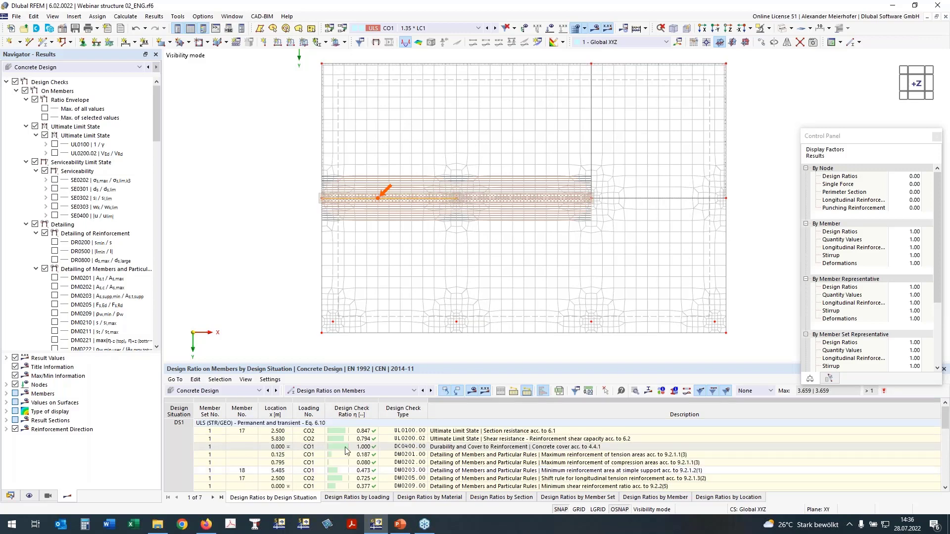
pyautogui.scroll(3, 363, 449)
# - Switch the results table to Design Ratios on Nodes and inspect the punching shear check UL0400.00 at node 26
pyautogui.click(322, 391)
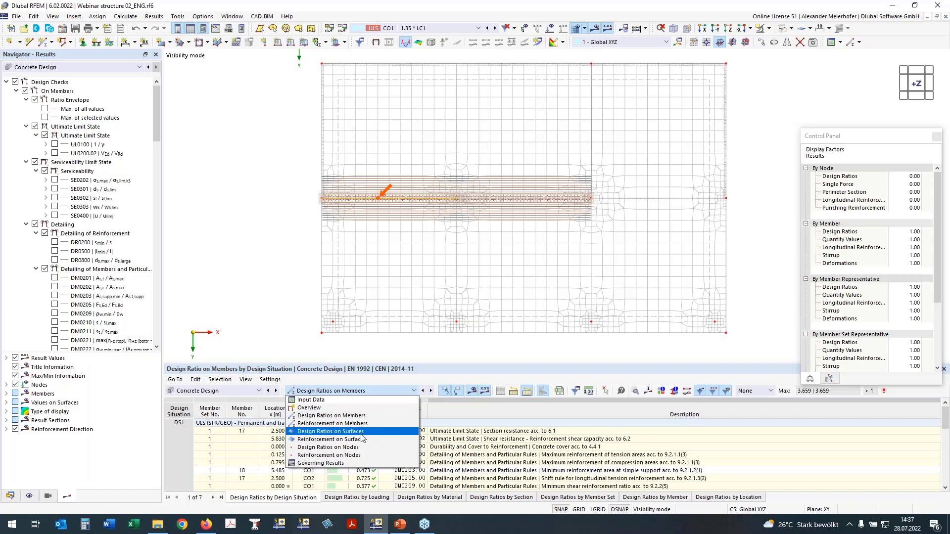
pyautogui.click(328, 448)
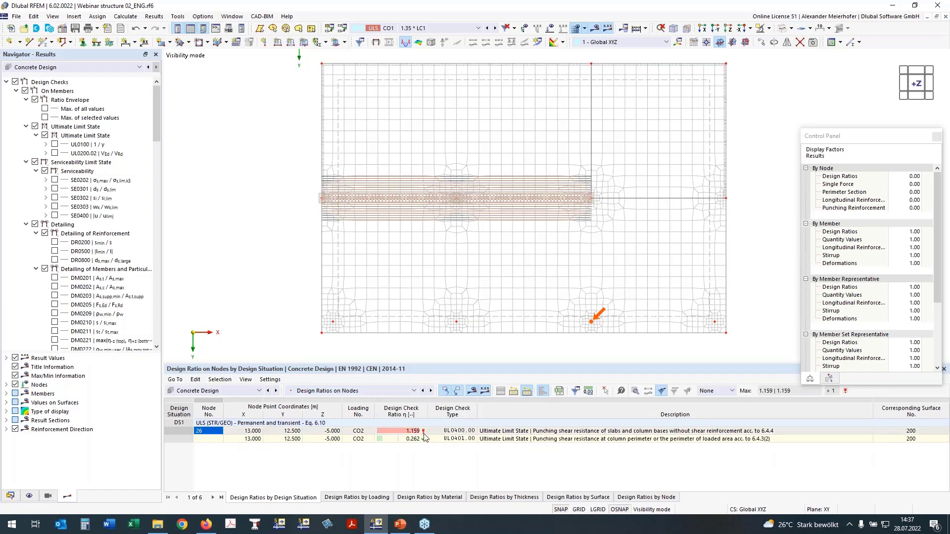
pyautogui.click(461, 434)
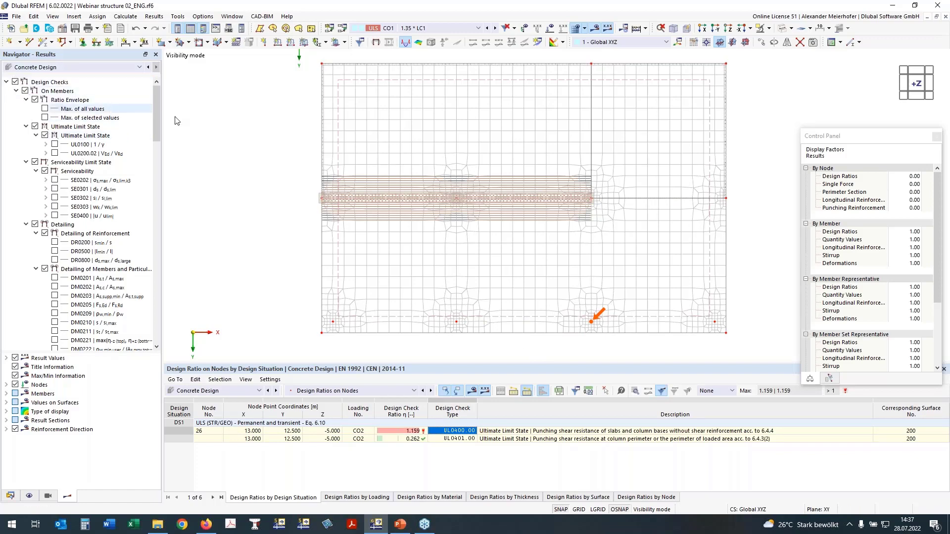
# - Collapse the member checks and display the surface design check UL0101.01 graphically on the slab
pyautogui.click(16, 91)
pyautogui.click(16, 100)
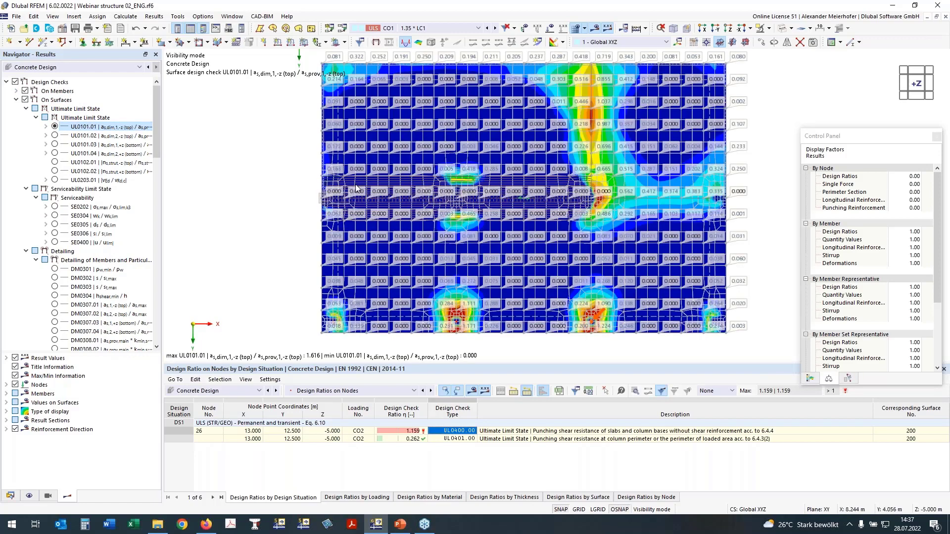
pyautogui.scroll(-9, 99, 248)
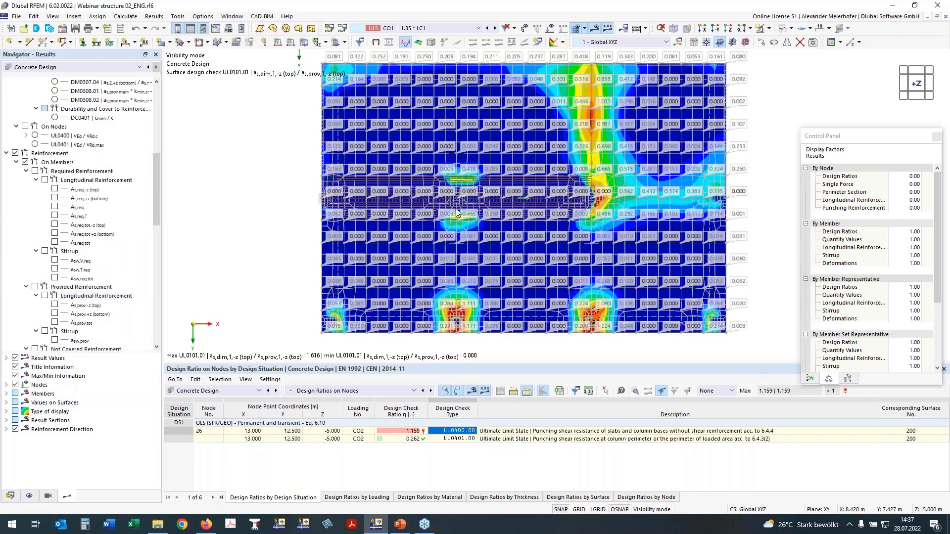
pyautogui.scroll(-1, 202, 265)
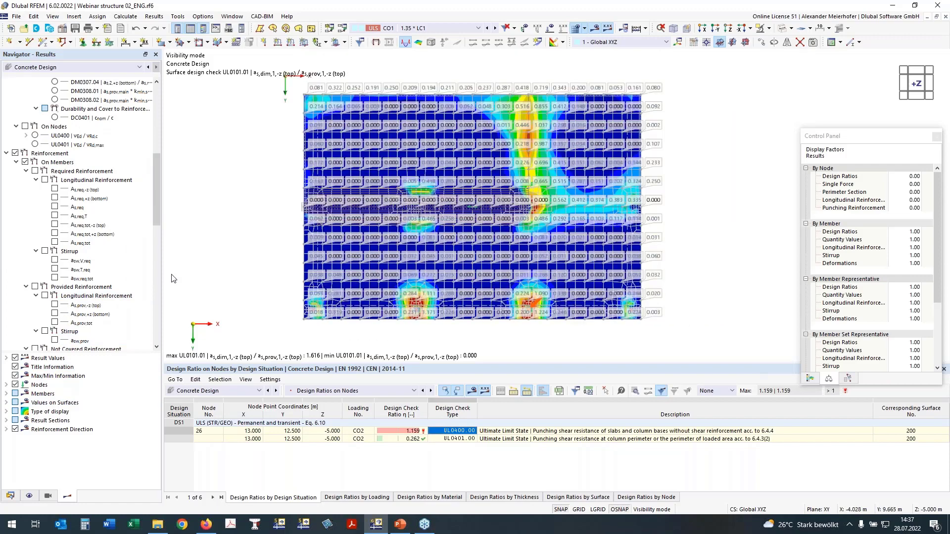
pyautogui.scroll(1, 353, 189)
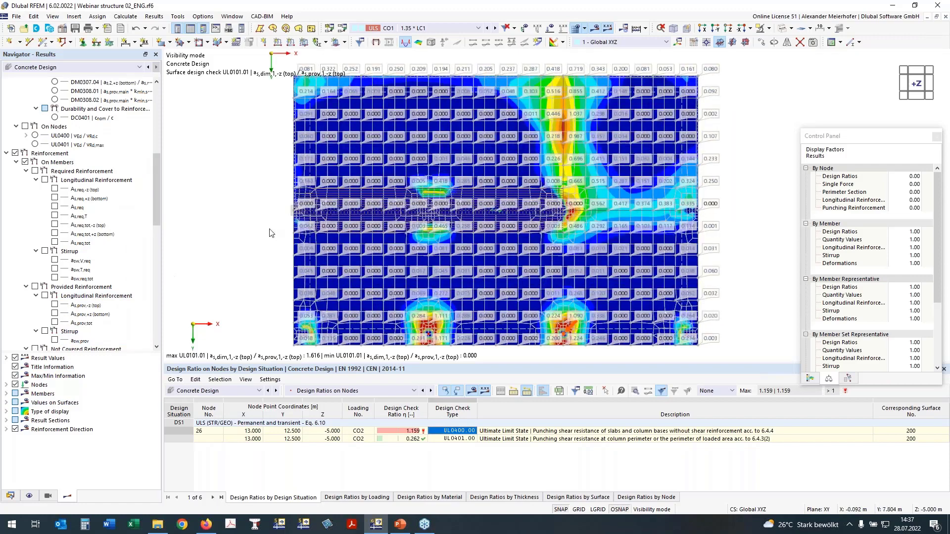
# - Limit the values on surfaces to extreme values, show the colour scale of the surface checks, and widen the results navigator
pyautogui.click(7, 403)
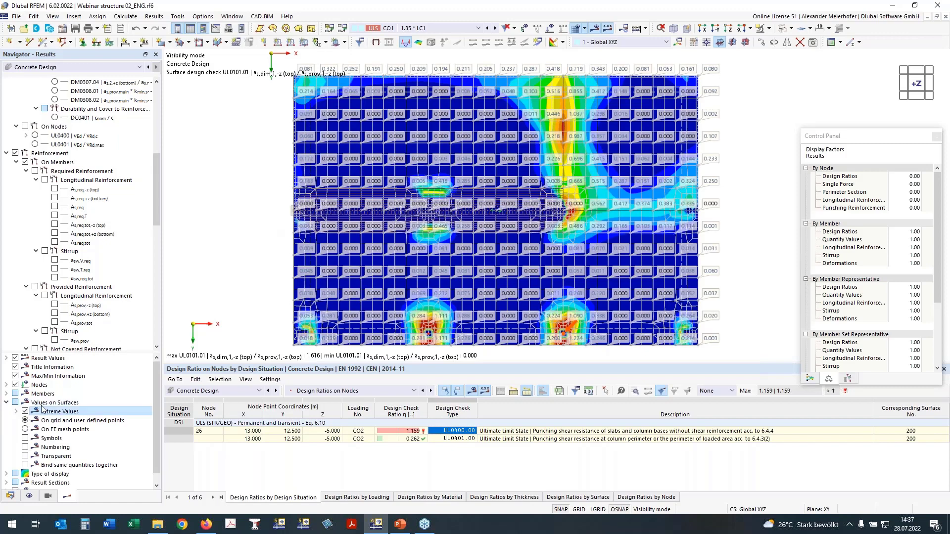
pyautogui.click(810, 379)
pyautogui.scroll(10, 87, 165)
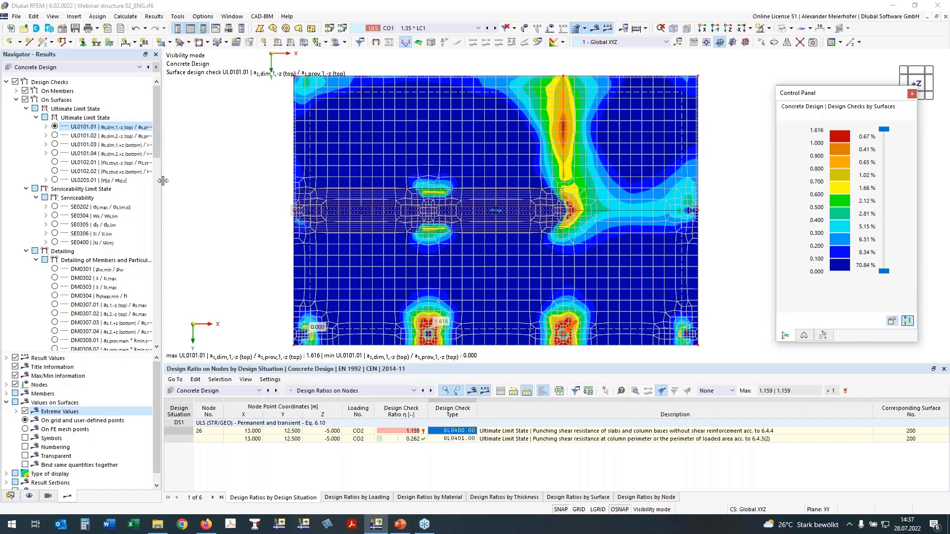
pyautogui.moveTo(163, 181)
pyautogui.mouseDown()
pyautogui.moveTo(192, 180)
pyautogui.moveTo(174, 180)
pyautogui.mouseUp()
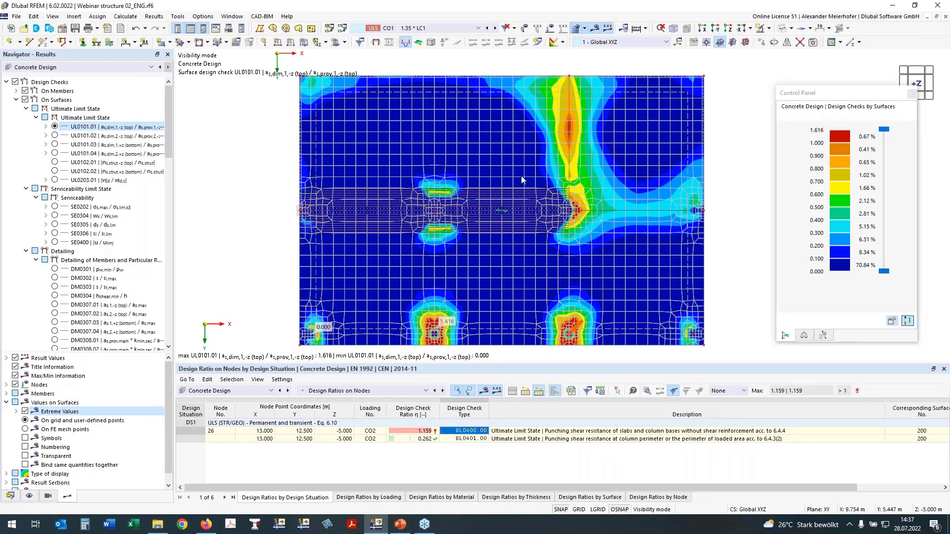
# - Compare the top reinforcement checks UL0101.02 and UL0101.01 on the slab, and enlarge the graphics area
pyautogui.click(54, 134)
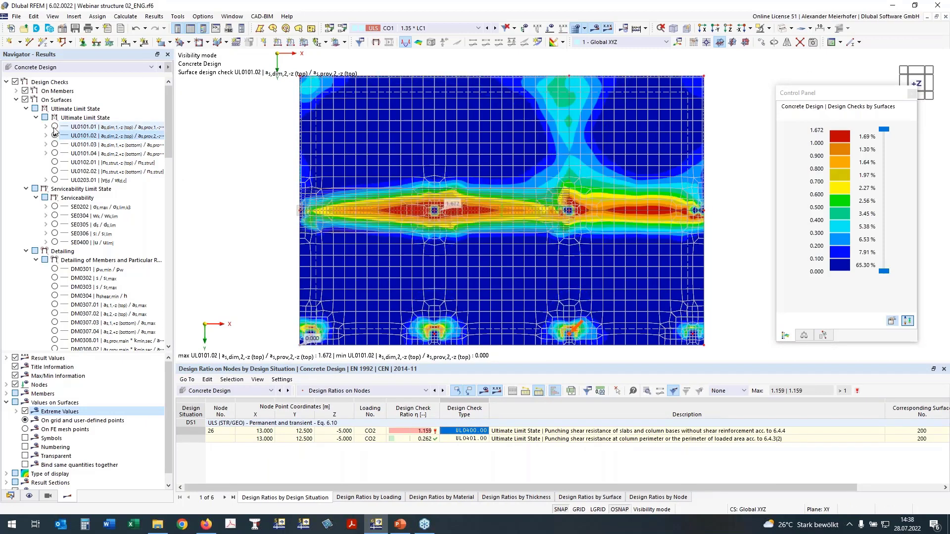
pyautogui.click(54, 127)
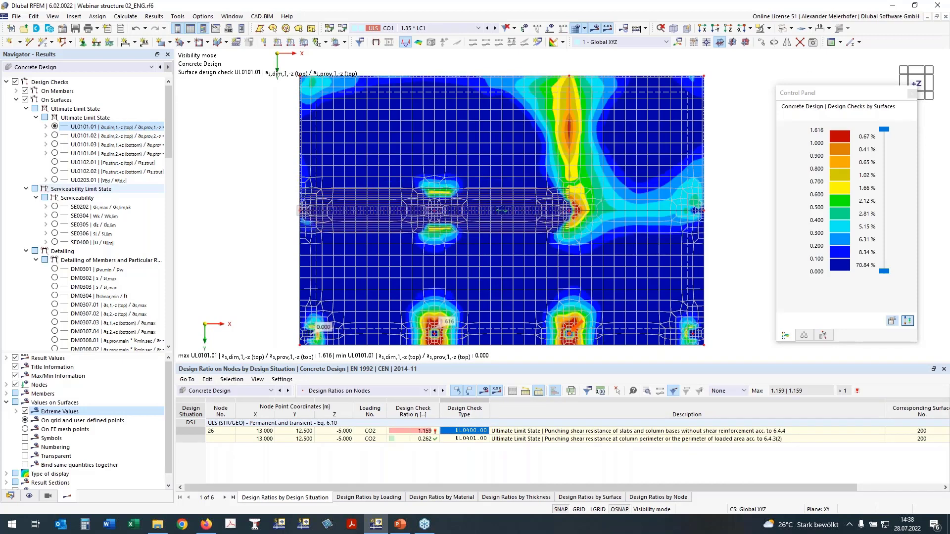
pyautogui.moveTo(460, 323); pyautogui.dragTo(439, 309, button='middle')
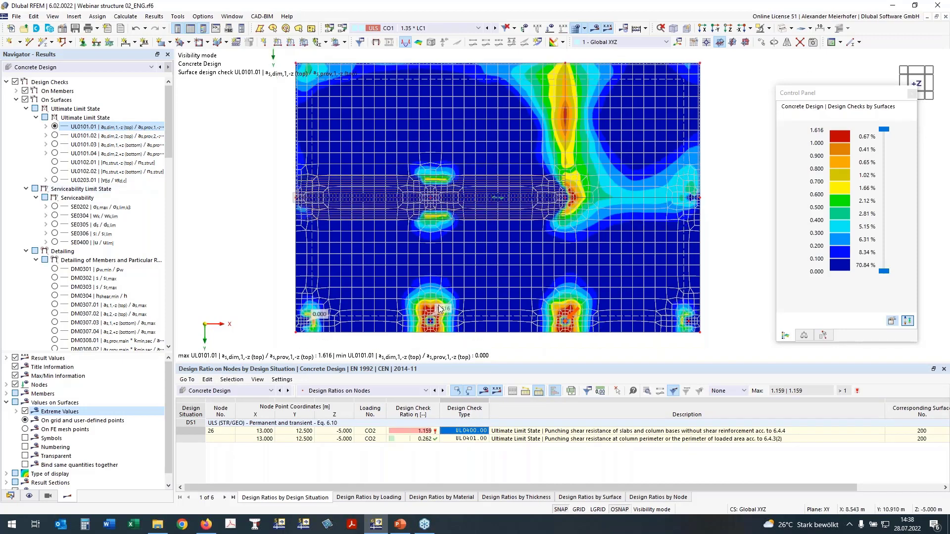
pyautogui.moveTo(822, 370); pyautogui.dragTo(821, 393)
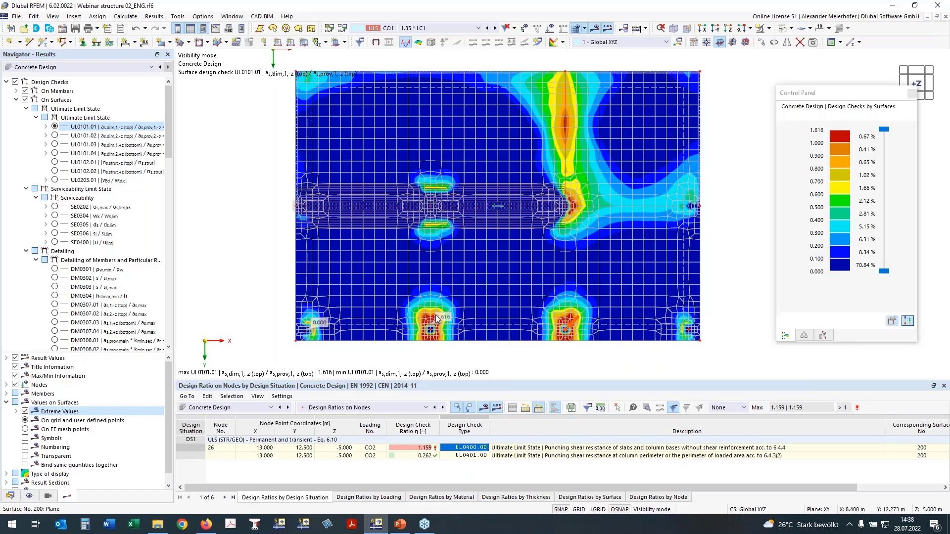
# - Display the bottom reinforcement checks UL0101.03 and UL0101.04 in turn, examining the UL0101.03 peak at the edge column
pyautogui.click(53, 144)
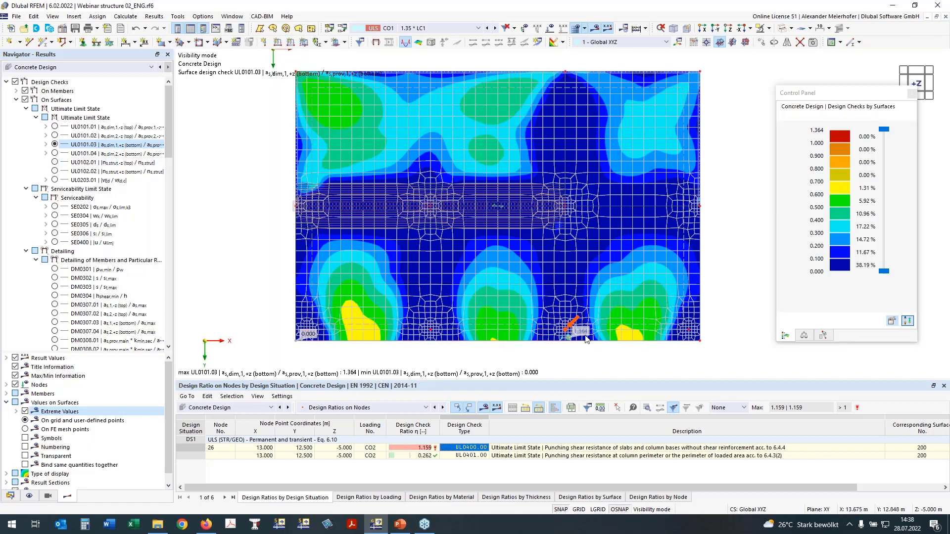
pyautogui.scroll(1, 567, 336)
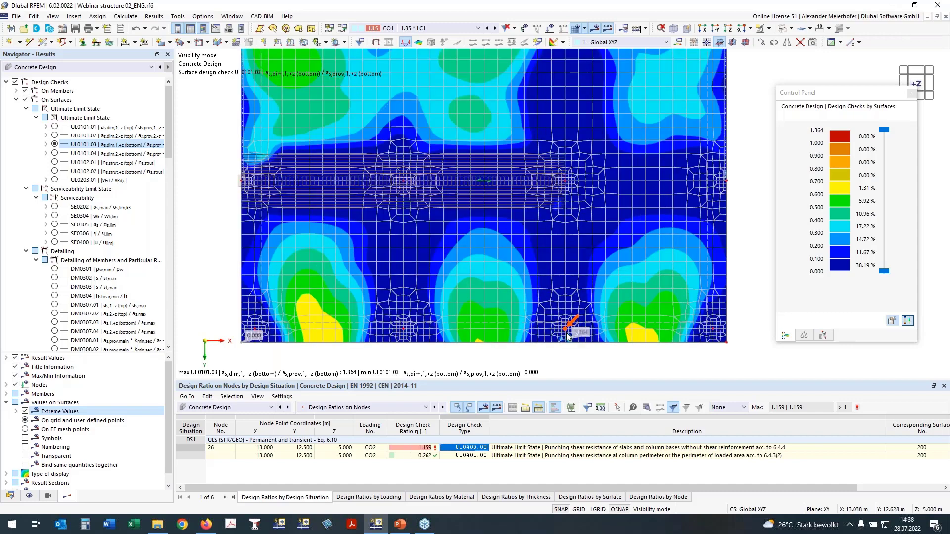
pyautogui.scroll(1, 568, 337)
pyautogui.scroll(-1, 566, 342)
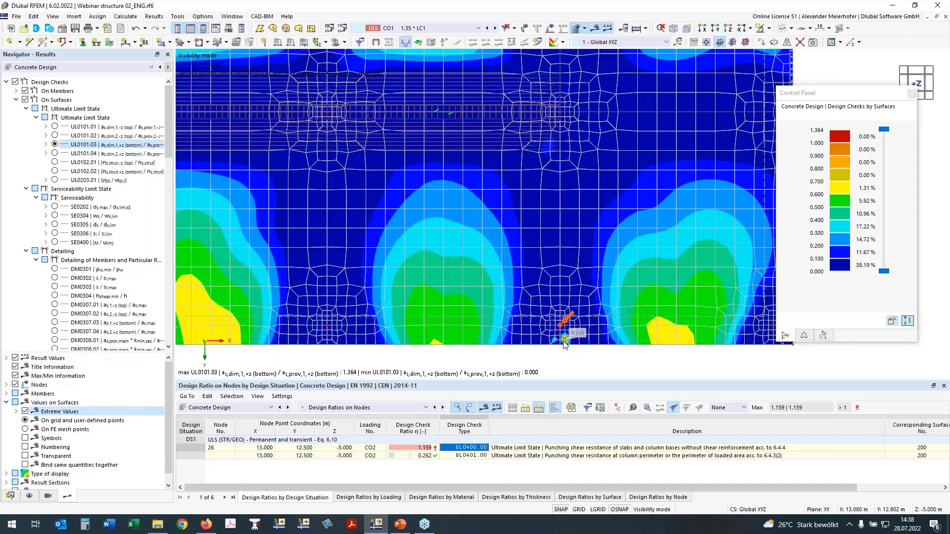
pyautogui.scroll(-2, 652, 334)
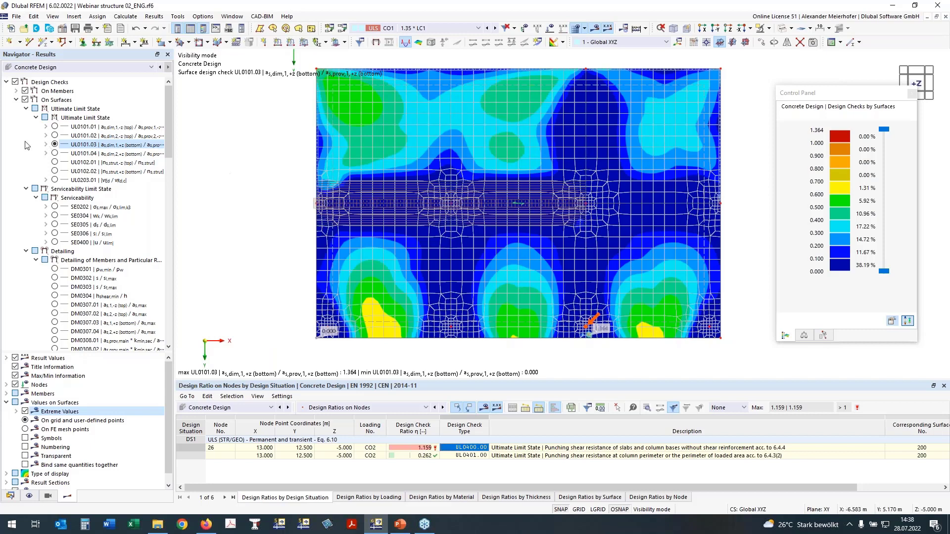
pyautogui.click(54, 153)
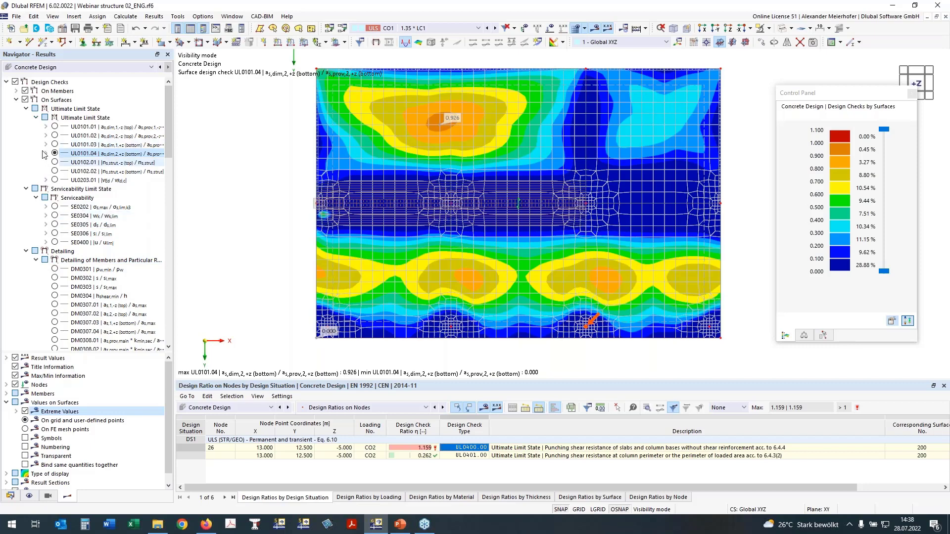
# - Turn off the surface design checks, display the punching check UL0400 on nodes, and examine the ratios at the four edge columns
pyautogui.doubleClick(30, 100)
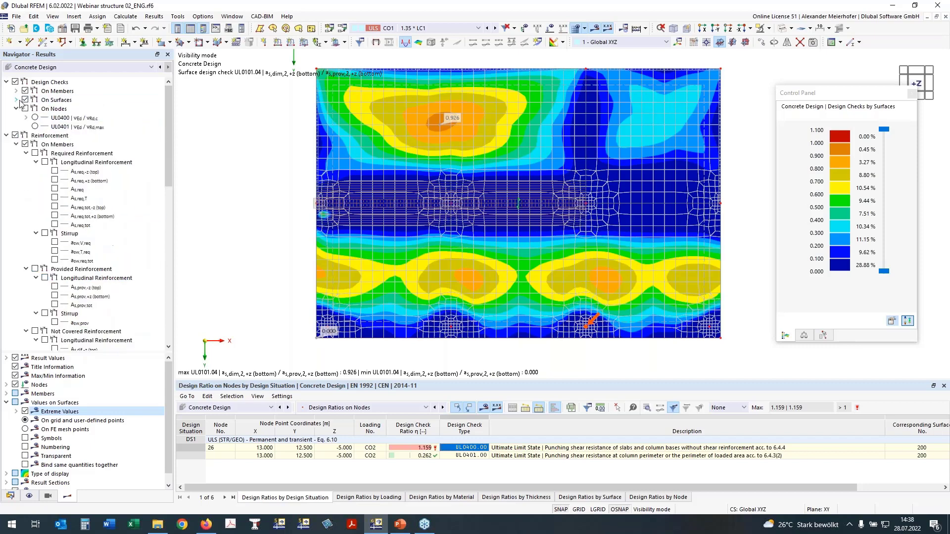
pyautogui.click(26, 102)
pyautogui.click(25, 100)
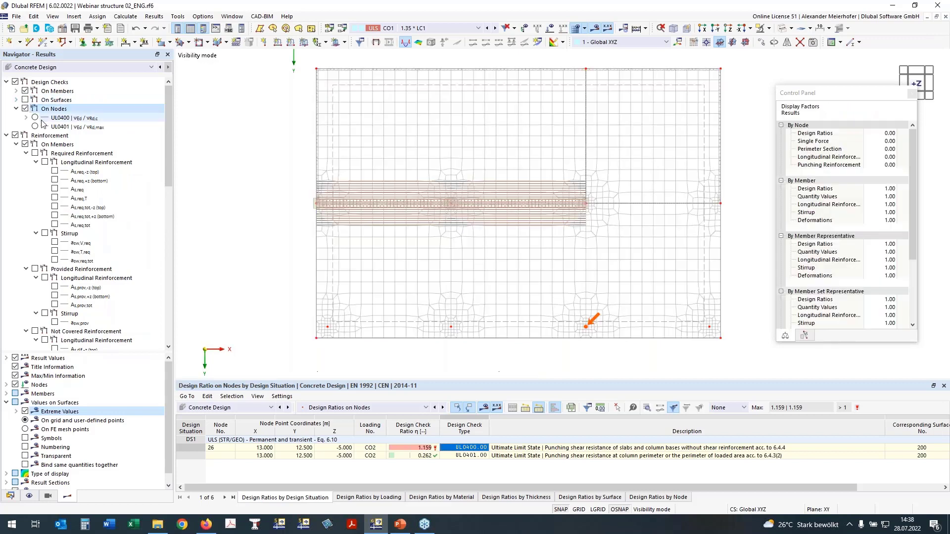
pyautogui.click(35, 118)
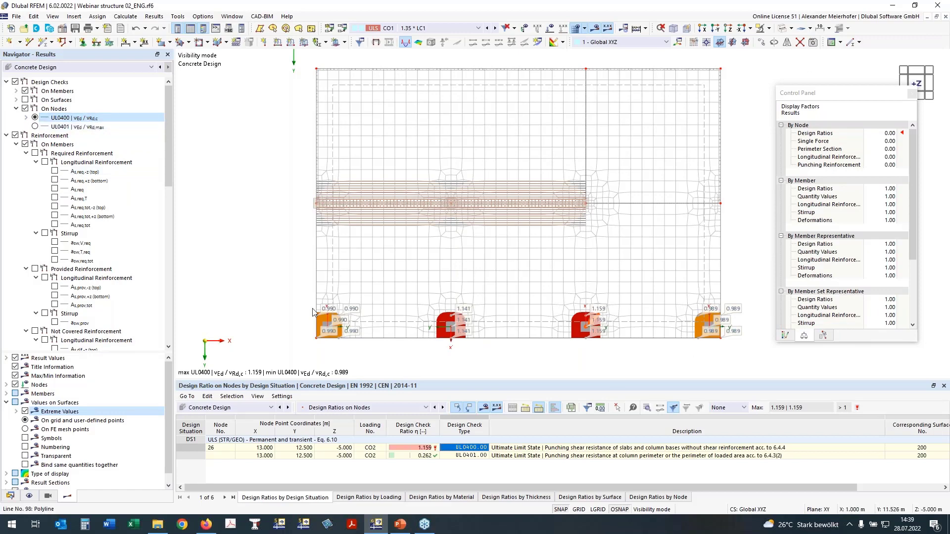
pyautogui.scroll(3, 313, 312)
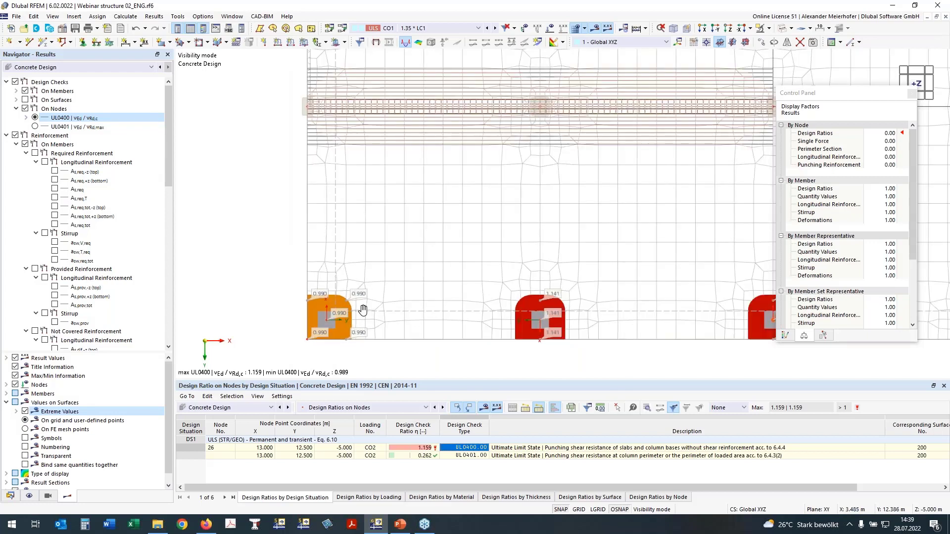
pyautogui.moveTo(363, 310); pyautogui.dragTo(312, 304, button='middle')
pyautogui.scroll(-2, 425, 312)
pyautogui.moveTo(492, 303); pyautogui.dragTo(428, 304, button='middle')
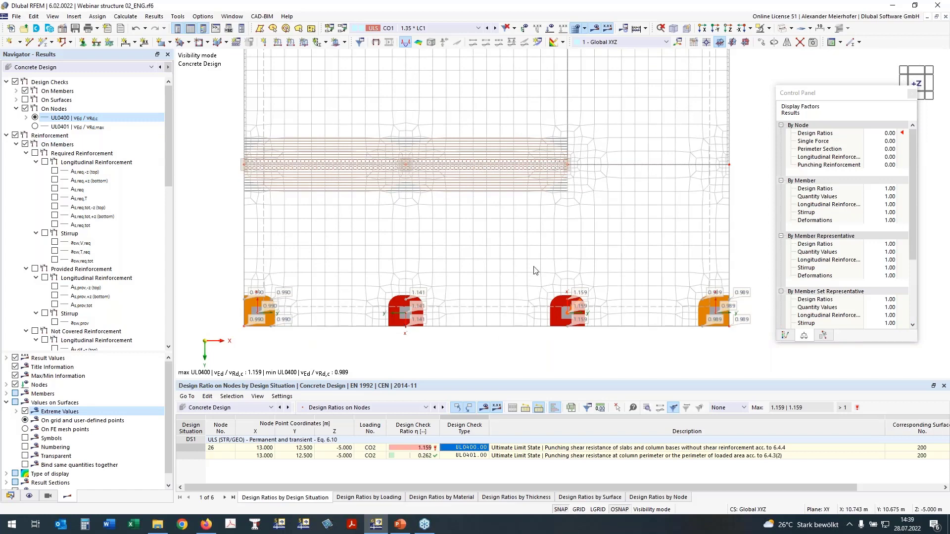
# - Turn off the punching design checks on nodes and turn on the reinforcement results on nodes
pyautogui.click(25, 109)
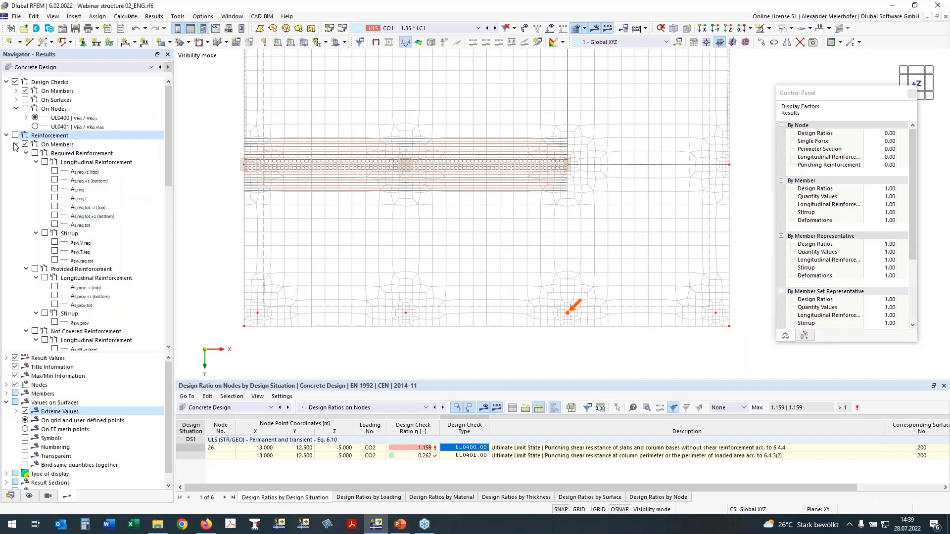
pyautogui.click(16, 144)
pyautogui.click(15, 153)
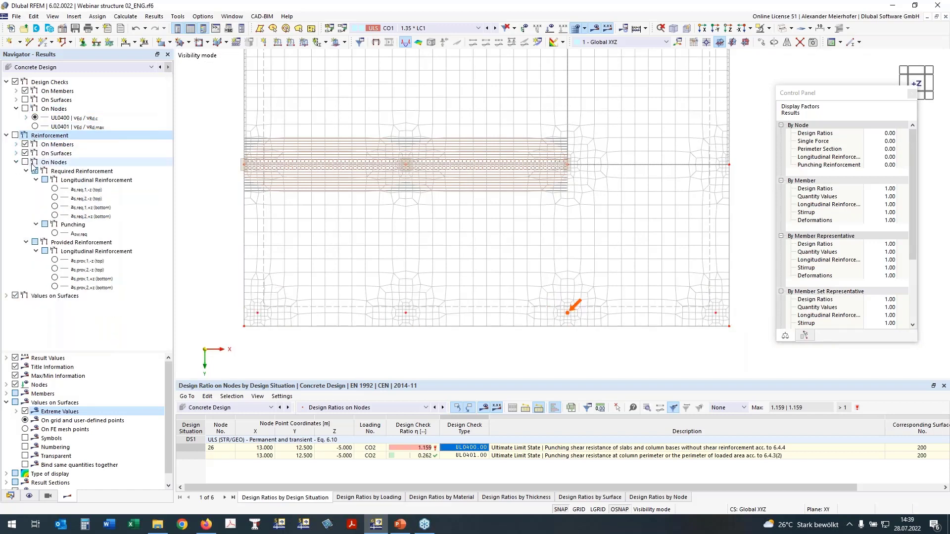
pyautogui.click(26, 162)
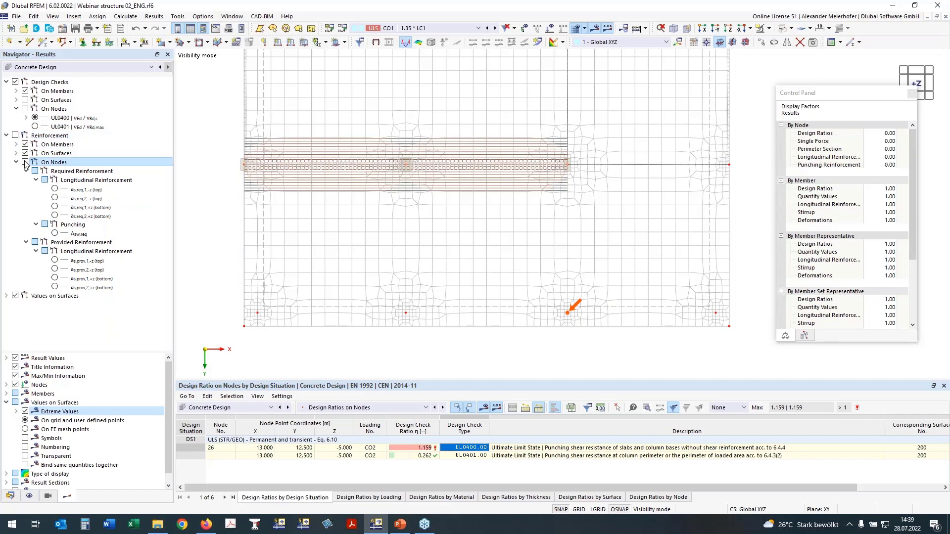
# - Display the required punching reinforcement Asw,req with its colour scale, followed by the required top longitudinal reinforcement as,req,1,-z at the edge columns
pyautogui.click(55, 234)
pyautogui.click(55, 234)
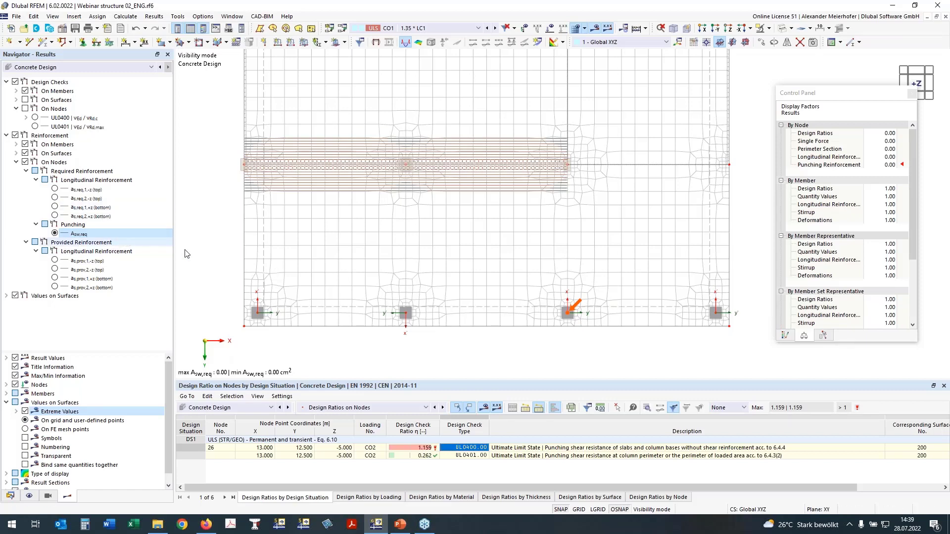
pyautogui.click(784, 336)
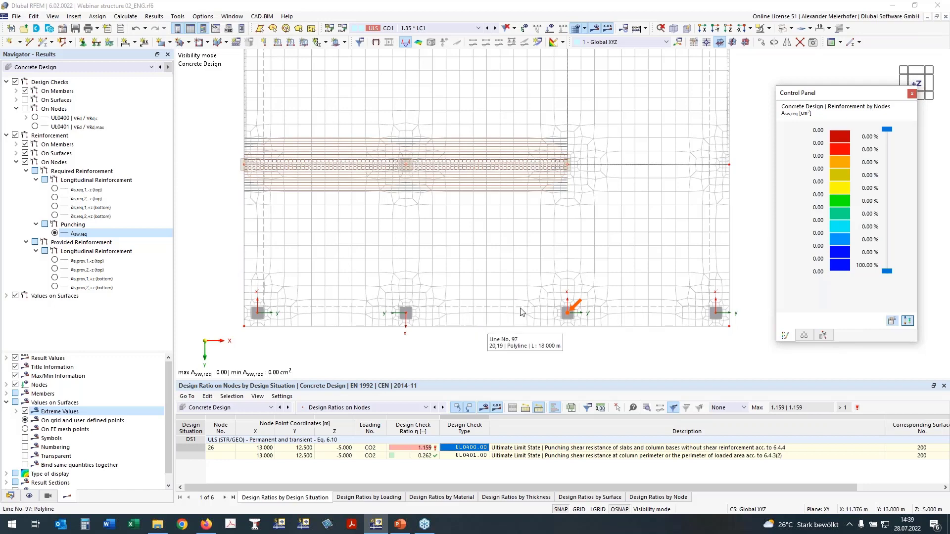
pyautogui.click(54, 189)
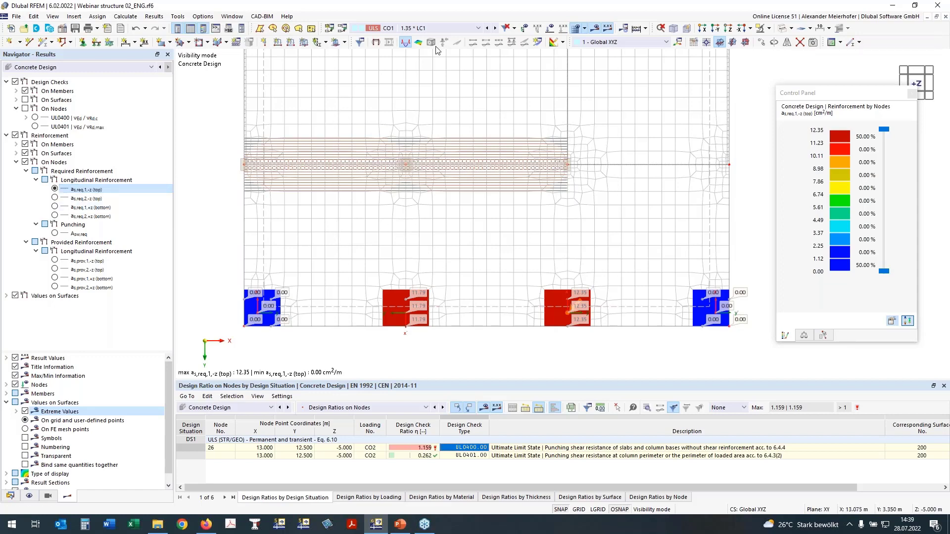
pyautogui.moveTo(405, 217); pyautogui.dragTo(405, 248, button='middle')
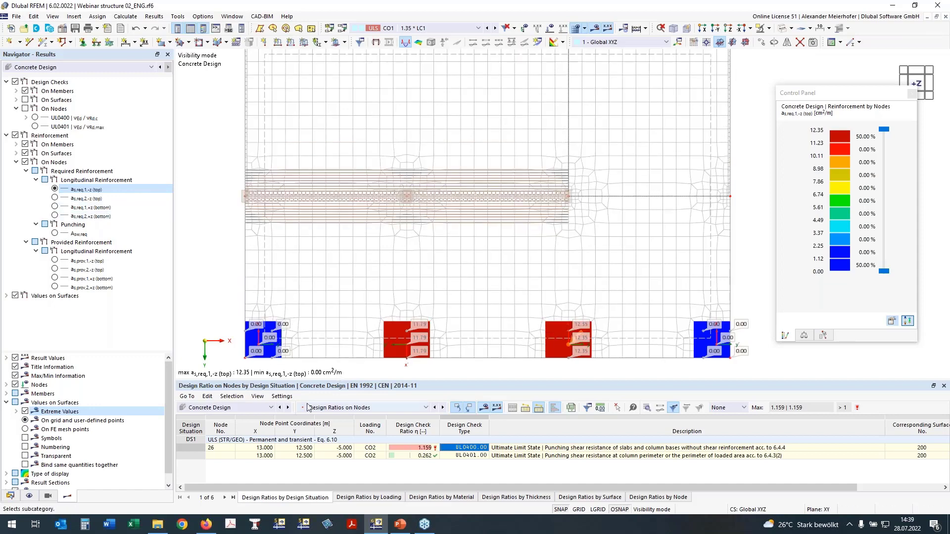
# - Turn off the deletion of add-on results by changing input data in the global settings for concrete design
pyautogui.click(337, 407)
pyautogui.click(322, 417)
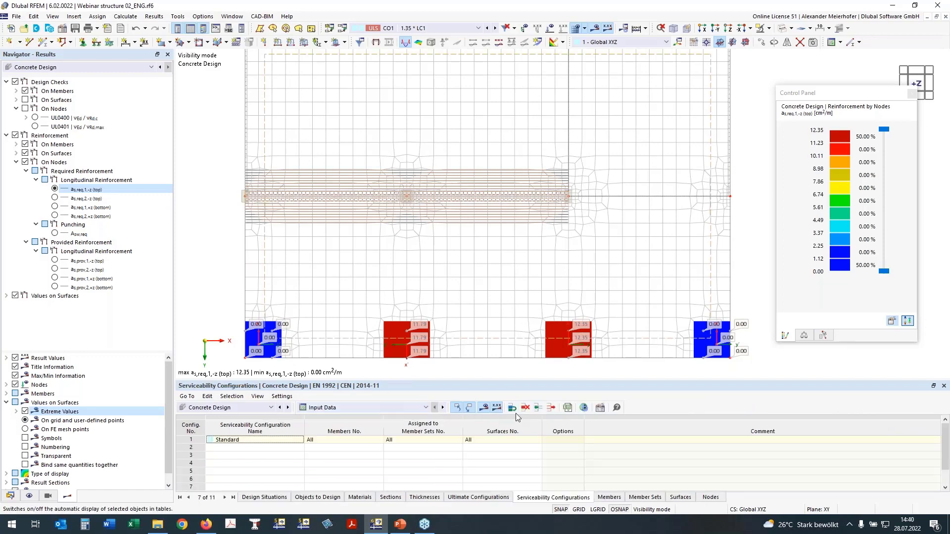
pyautogui.click(585, 407)
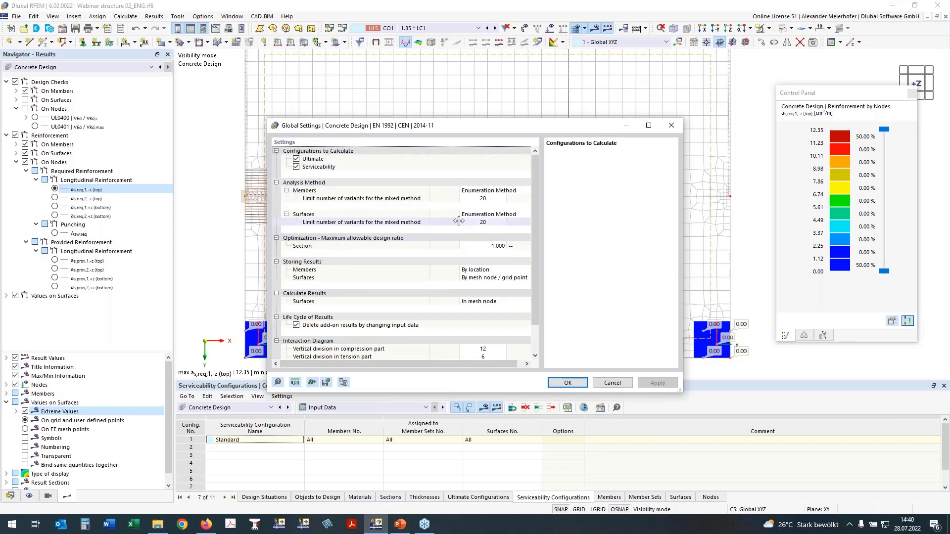
pyautogui.click(296, 325)
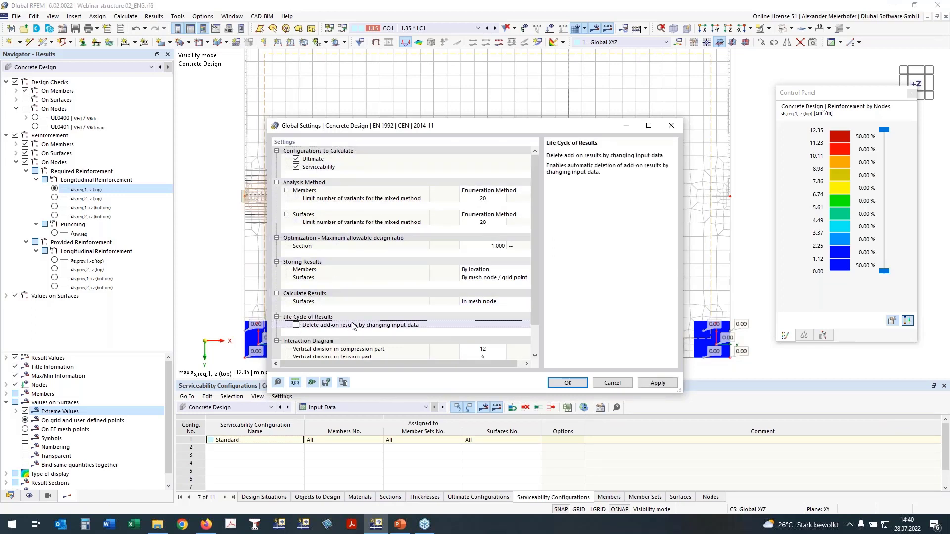
pyautogui.click(567, 384)
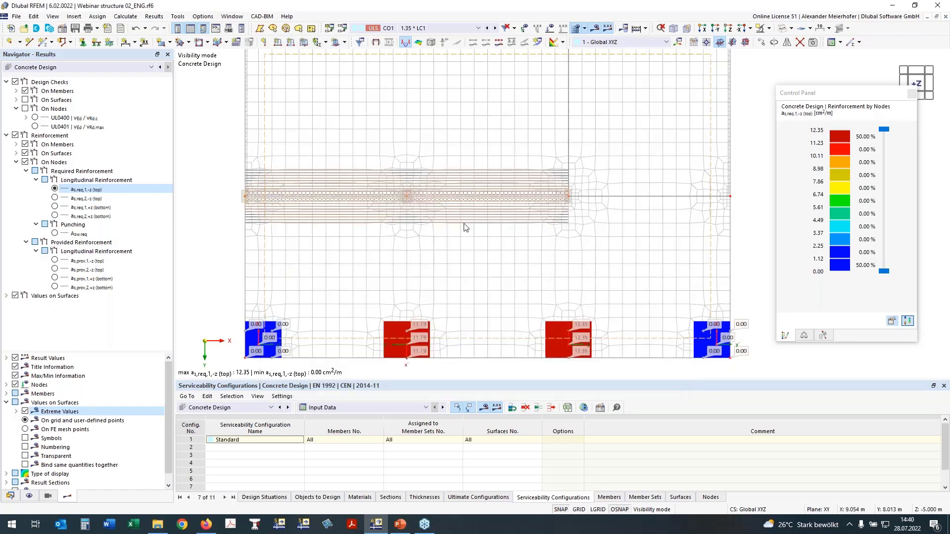
# - Hide the FE mesh on the slab and keep the whole floor plan in view
pyautogui.scroll(-1, 466, 225)
pyautogui.moveTo(490, 247); pyautogui.dragTo(474, 234, button='middle')
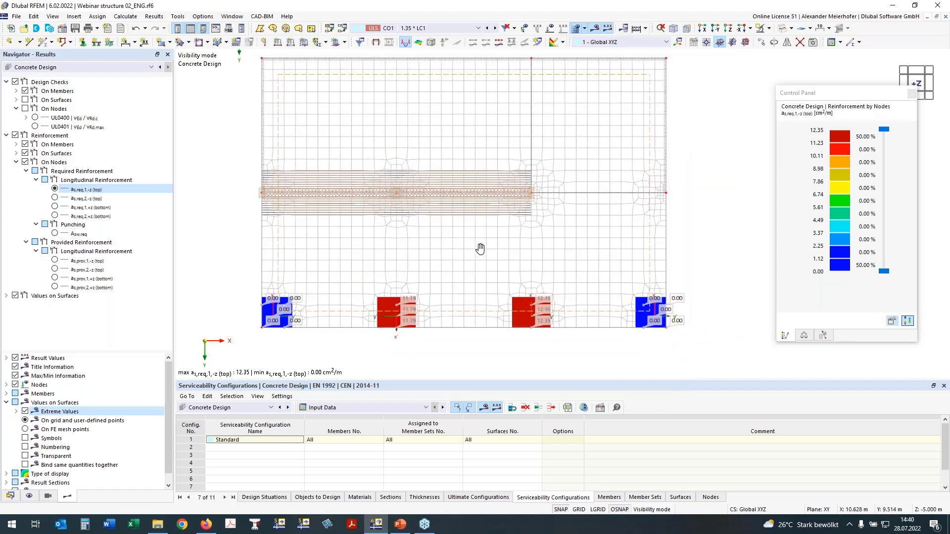
pyautogui.click(576, 28)
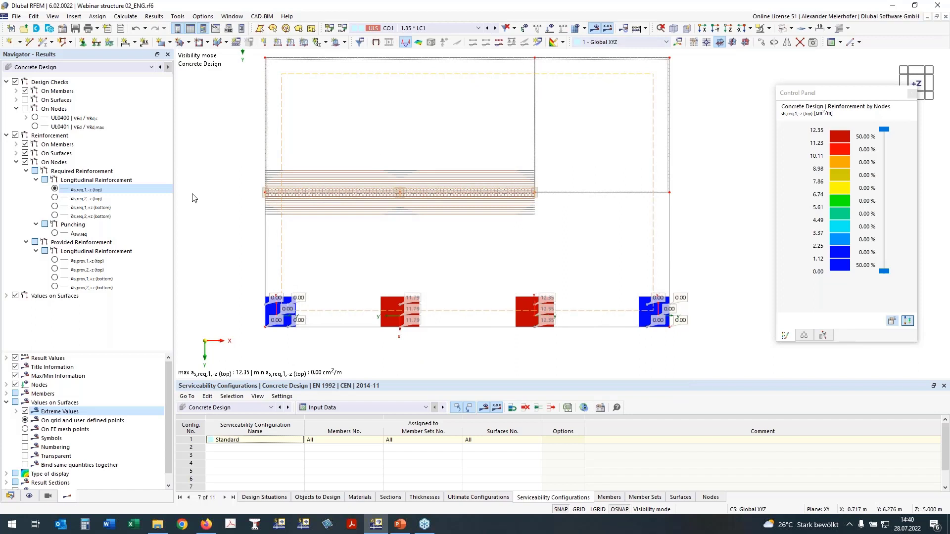
pyautogui.moveTo(219, 253); pyautogui.dragTo(217, 262, button='middle')
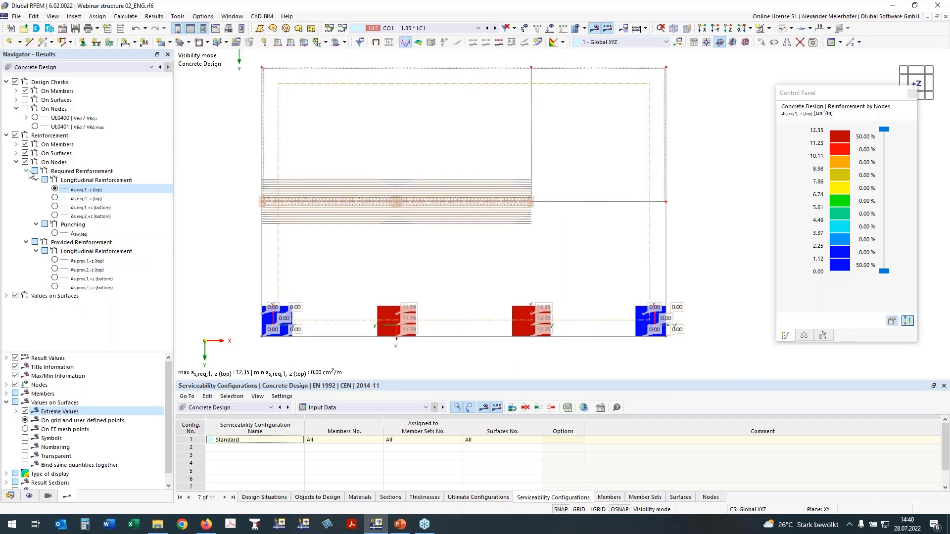
# - Start a new surface reinforcement among the types for concrete design
pyautogui.click(10, 498)
pyautogui.scroll(-10, 57, 384)
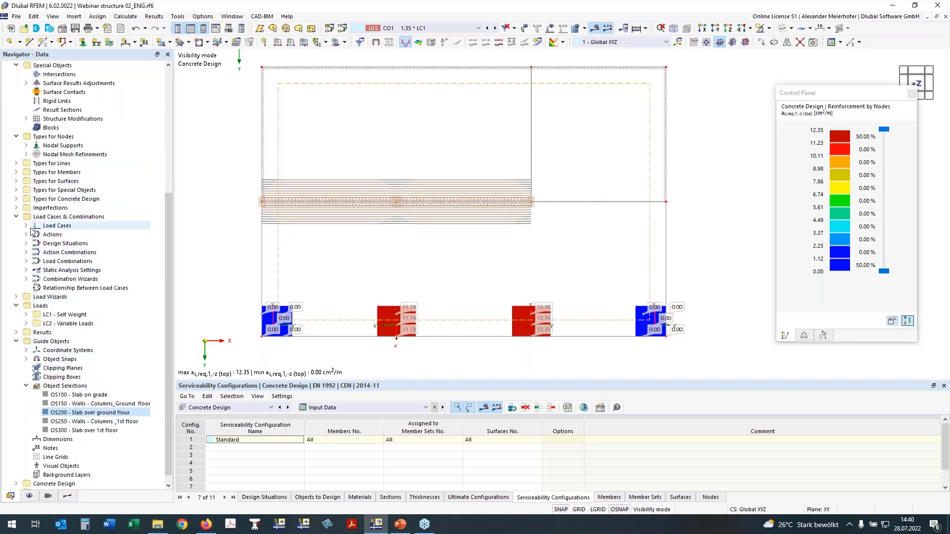
pyautogui.click(17, 216)
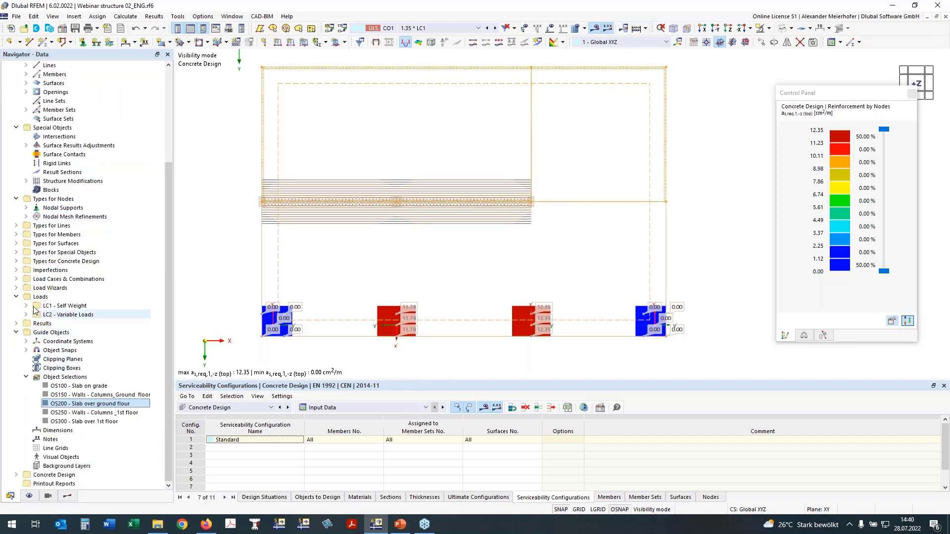
pyautogui.click(16, 261)
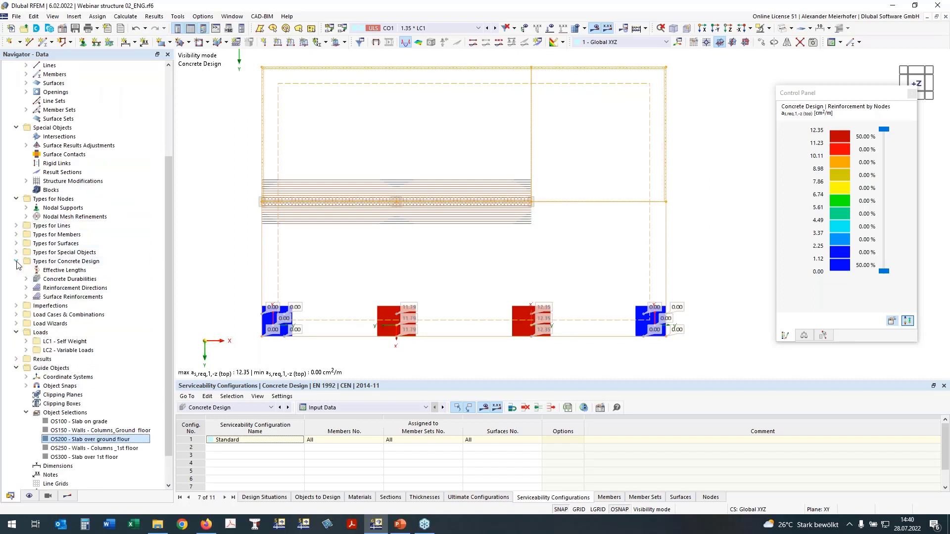
pyautogui.click(26, 297)
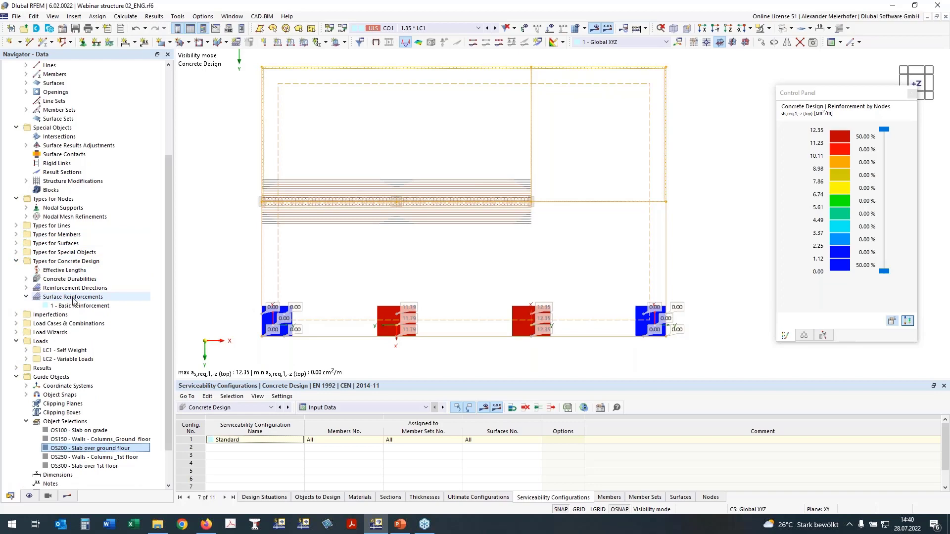
pyautogui.rightClick(73, 300)
pyautogui.click(92, 306)
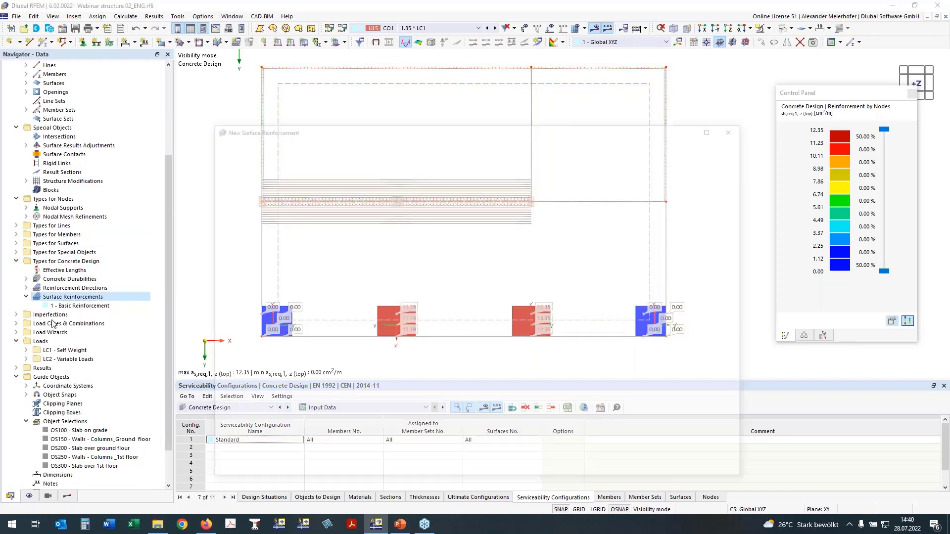
pyautogui.moveTo(359, 124); pyautogui.dragTo(290, 89)
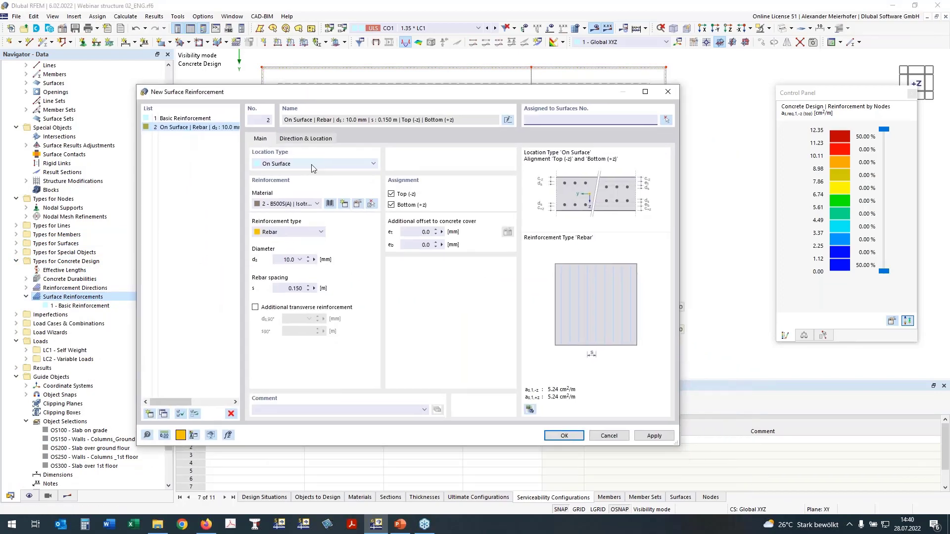
# - Set the new reinforcement's location type to Free Rectangular and assign it to surface 200
pyautogui.click(299, 171)
pyautogui.click(298, 176)
pyautogui.press('Down')
pyautogui.click(561, 120)
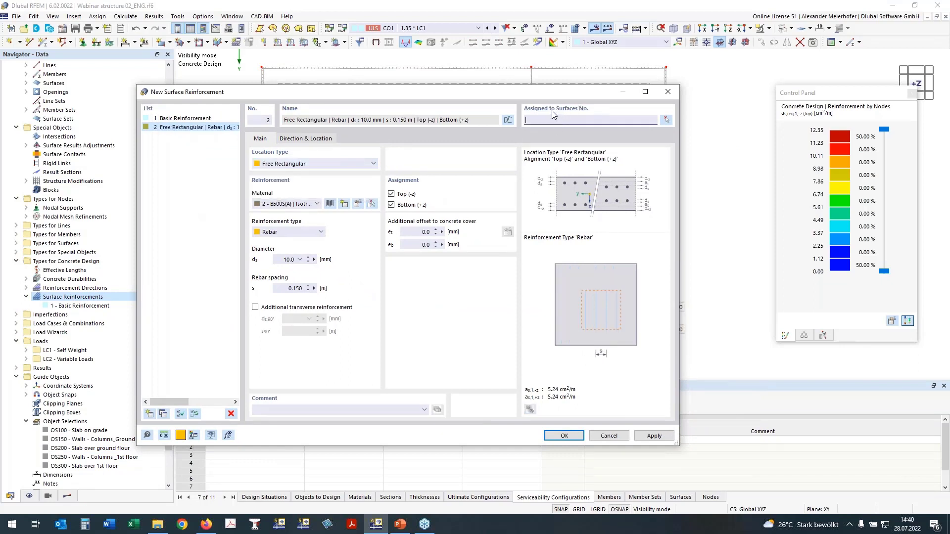
pyautogui.write('200')
# - Add transverse reinforcement, set both rebar spacings to 0.100 m, and limit the reinforcement to the top side
pyautogui.click(255, 308)
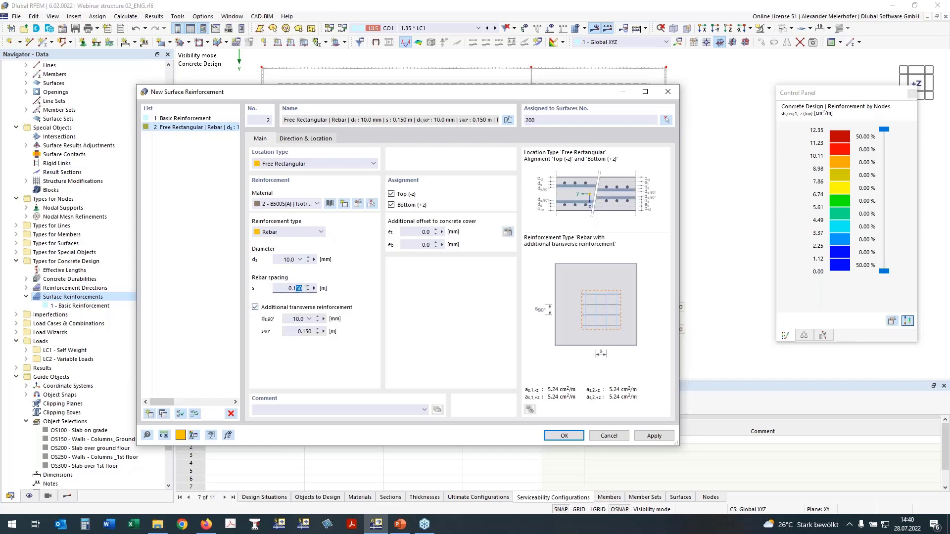
pyautogui.write('0')
pyautogui.moveTo(306, 334); pyautogui.dragTo(323, 333)
pyautogui.write('0')
pyautogui.click(291, 289)
pyautogui.click(391, 204)
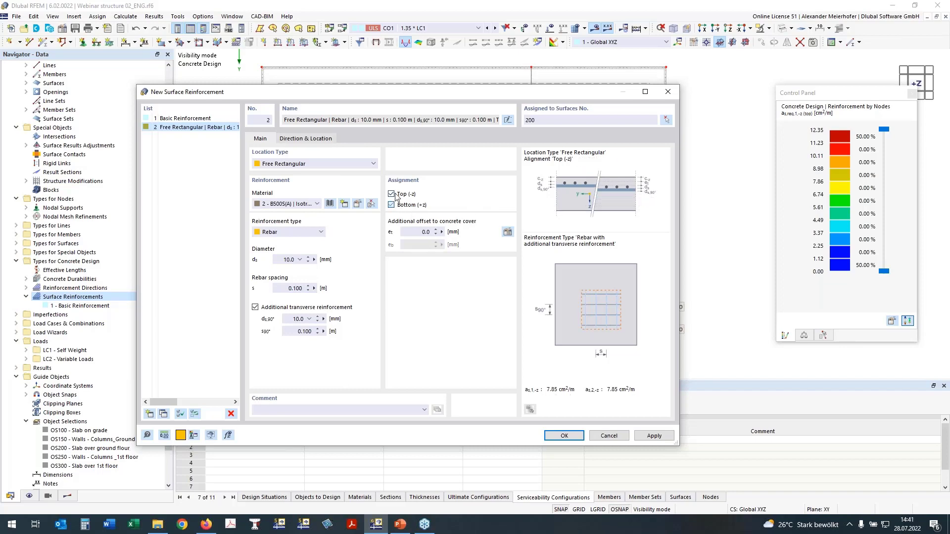
# - Place the reinforcement rectangle around the left inner edge column, from X 5.750, Y 11.250 to X 8.250, Y 13.000 m
pyautogui.click(315, 140)
pyautogui.click(508, 213)
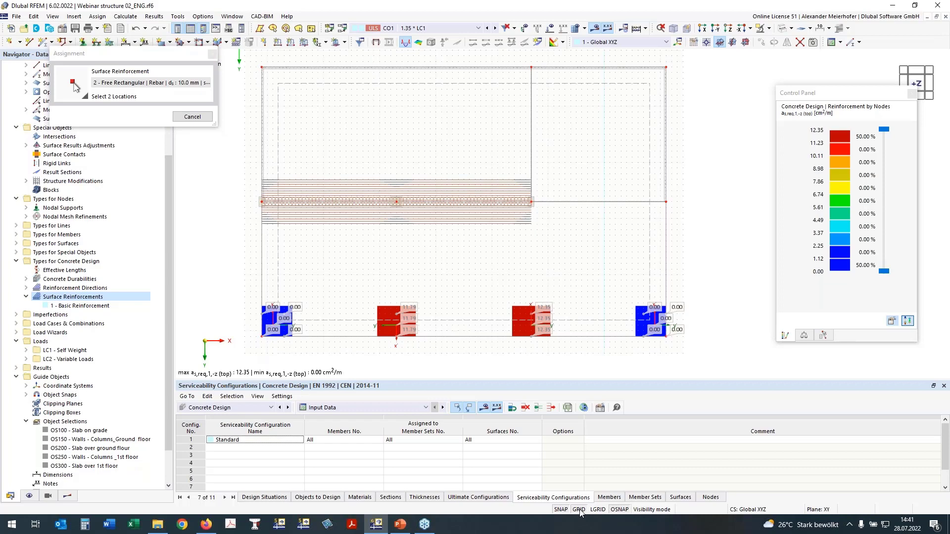
pyautogui.click(368, 297)
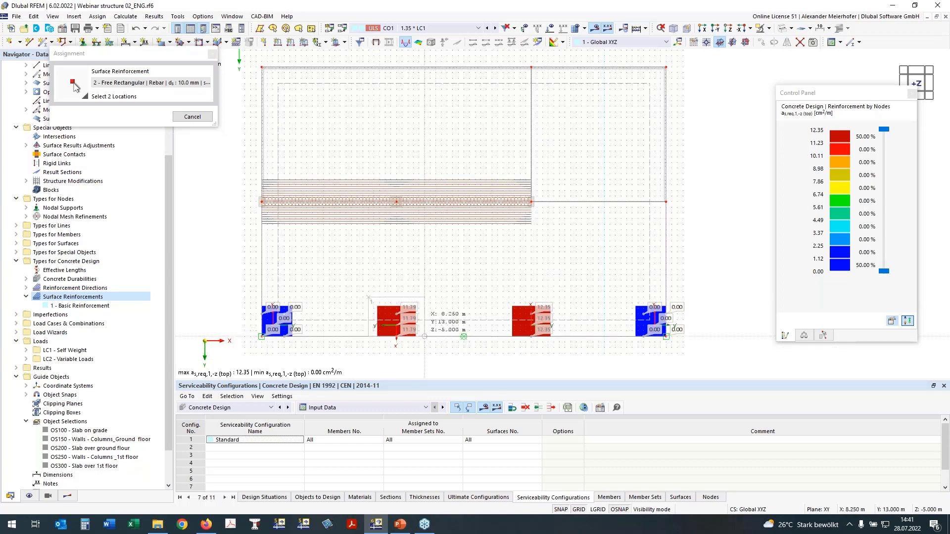
pyautogui.click(425, 336)
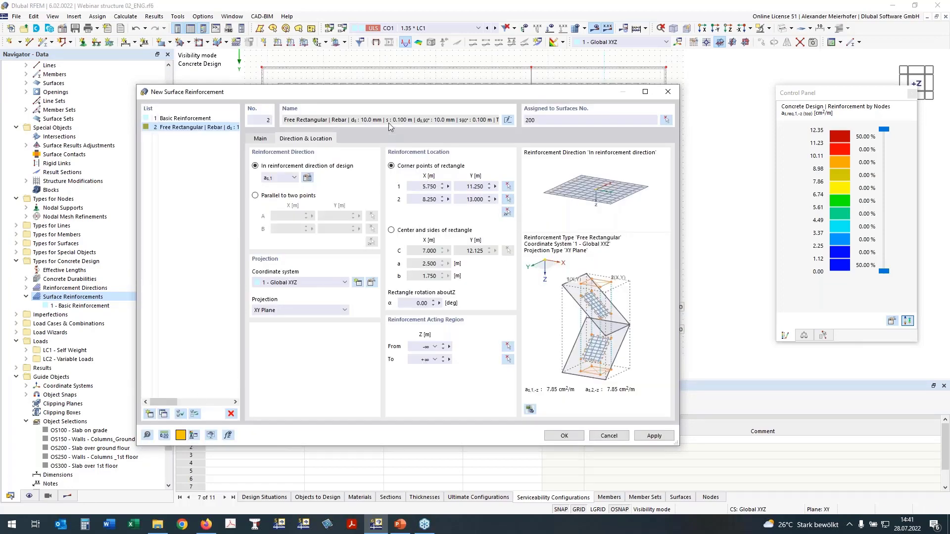
# - Copy the free rectangular reinforcement and place the copy around the right inner edge column, from X 11.750, Y 11.250 to X 14.250, Y 13.000 m
pyautogui.click(163, 414)
pyautogui.click(506, 213)
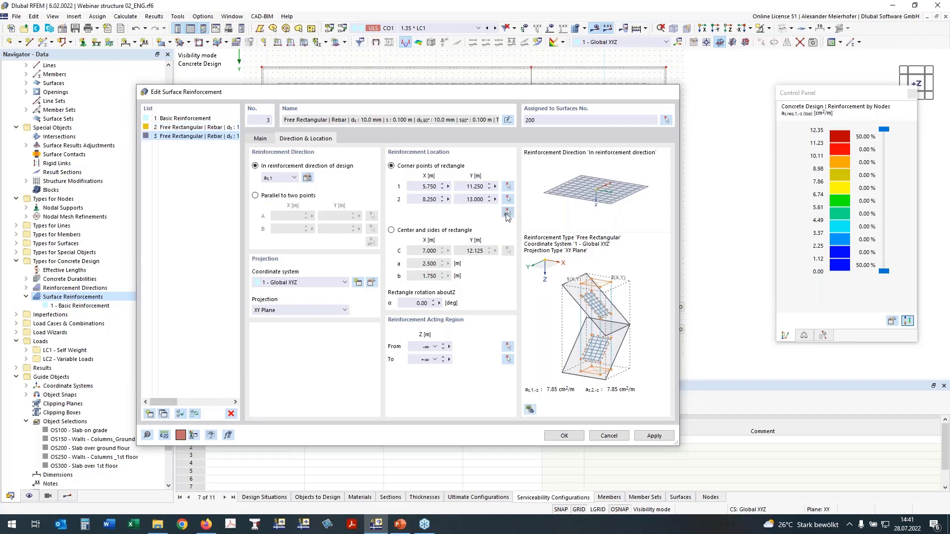
pyautogui.click(507, 212)
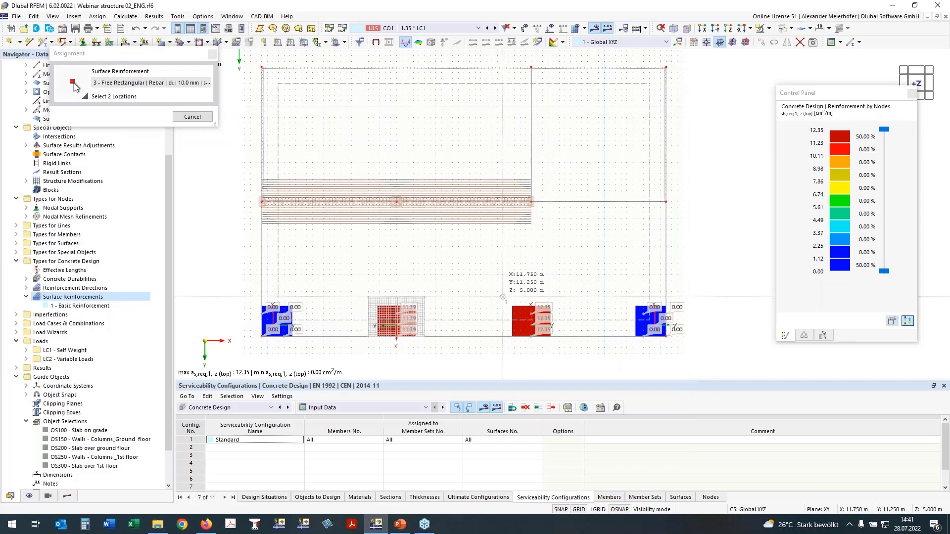
pyautogui.click(559, 336)
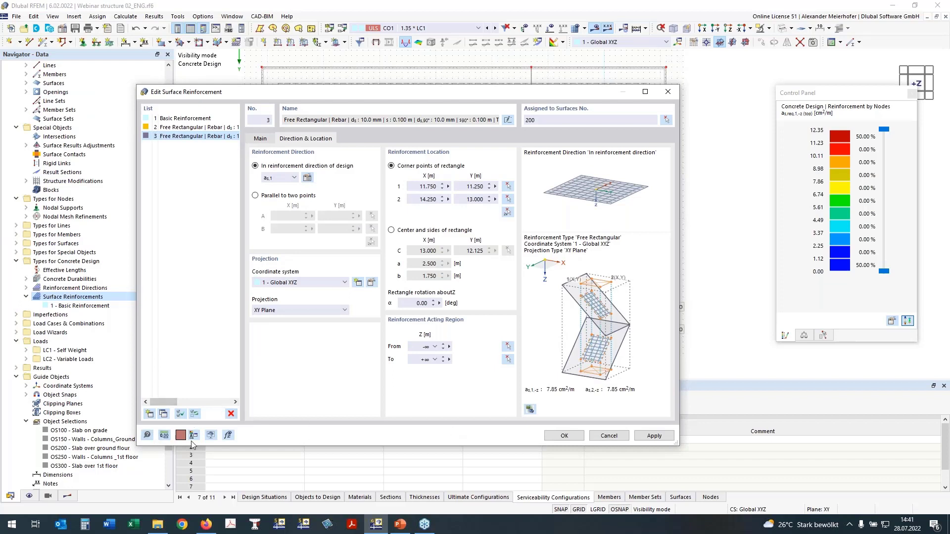
# - Copy the right edge column's free rectangular reinforcement on surface 200 and start redefining the copy's two corner points graphically
pyautogui.click(159, 416)
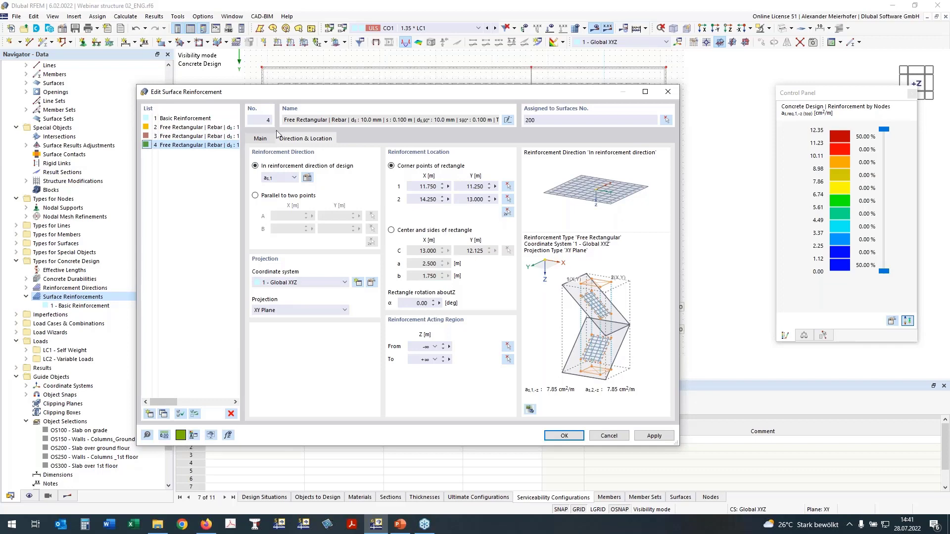
pyautogui.click(259, 139)
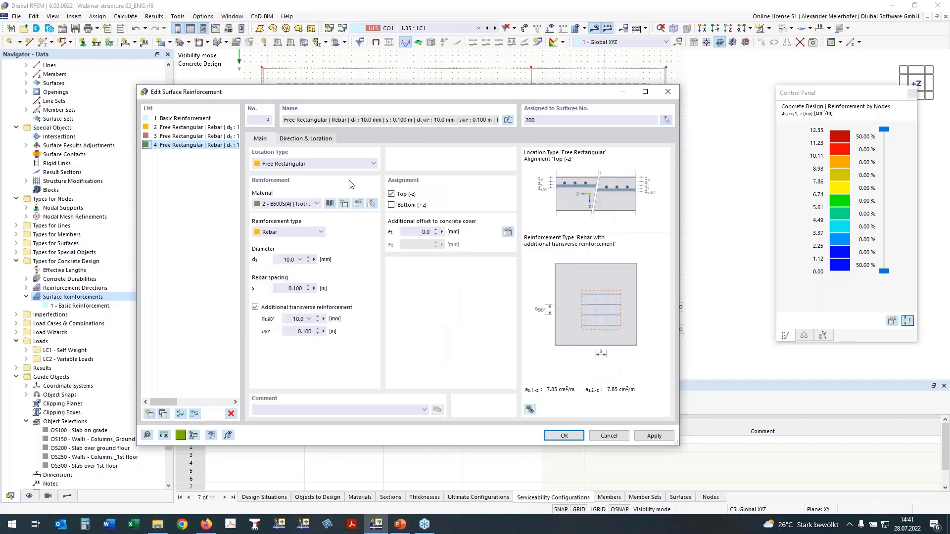
pyautogui.click(324, 140)
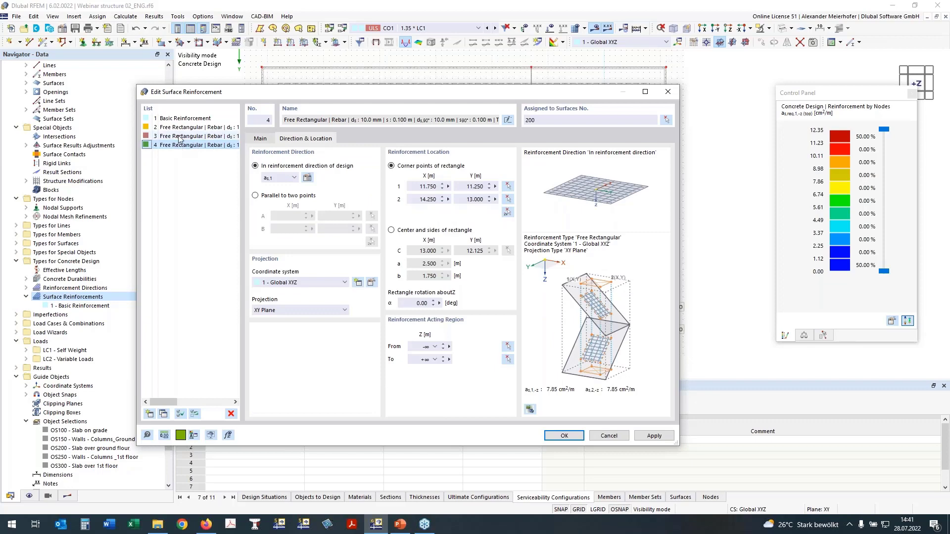
pyautogui.click(507, 212)
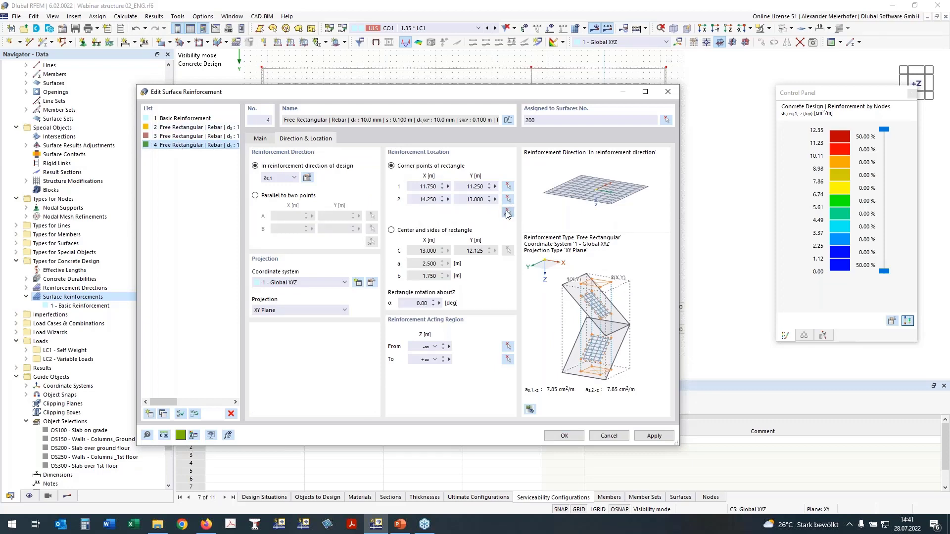
pyautogui.click(507, 213)
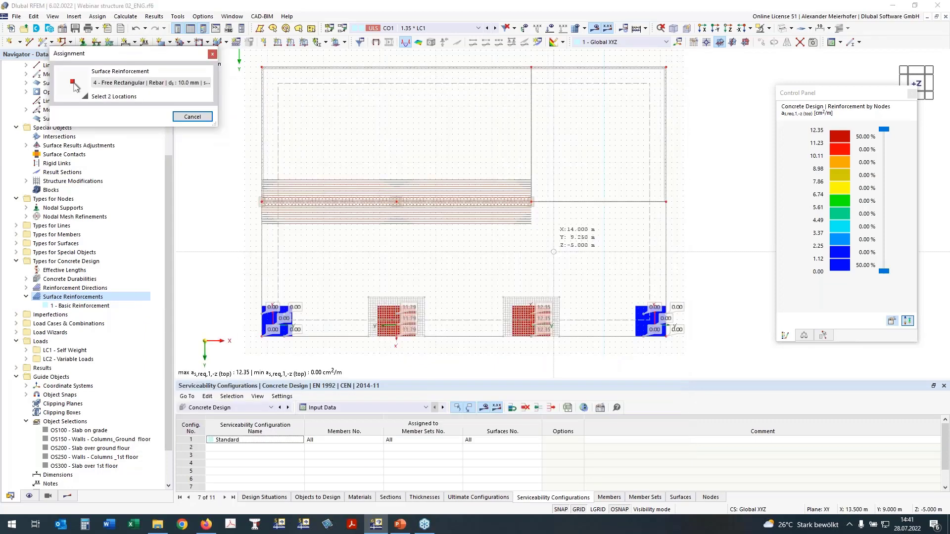
# - Display the surfaces' not covered reinforcement as,dif,1,-z (top) and place the rectangle from X 11.750, Y 1.000 to X 14.250, Y 8.000 m
pyautogui.click(67, 496)
pyautogui.moveTo(117, 55); pyautogui.dragTo(196, 52)
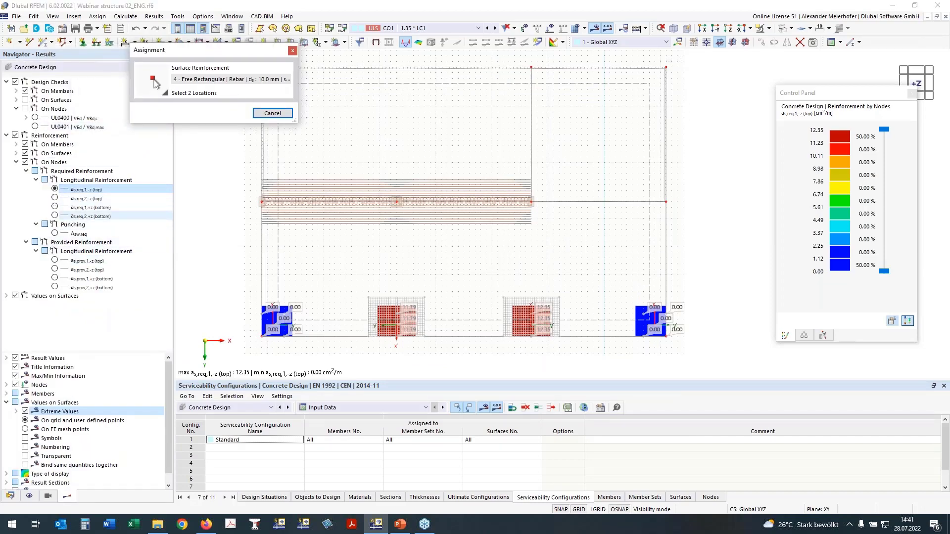
pyautogui.click(26, 171)
pyautogui.click(25, 162)
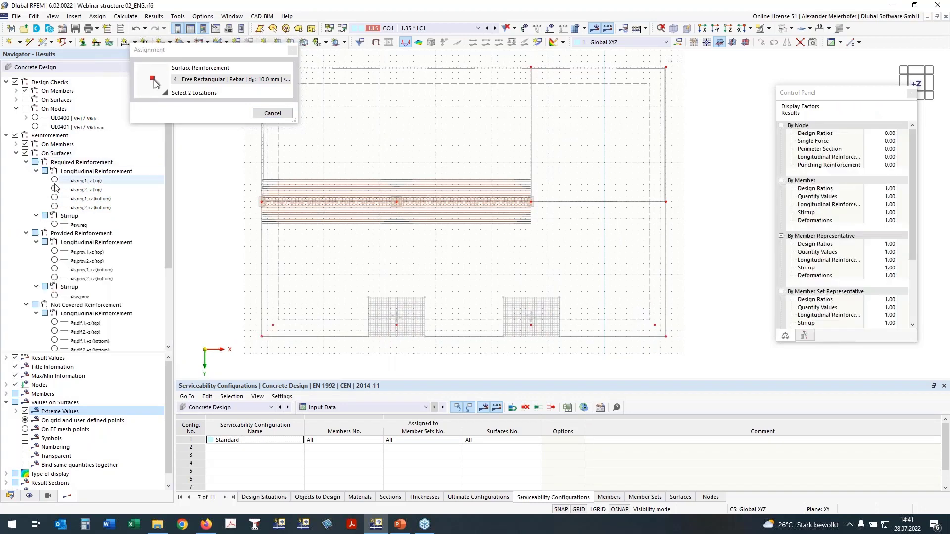
pyautogui.click(26, 164)
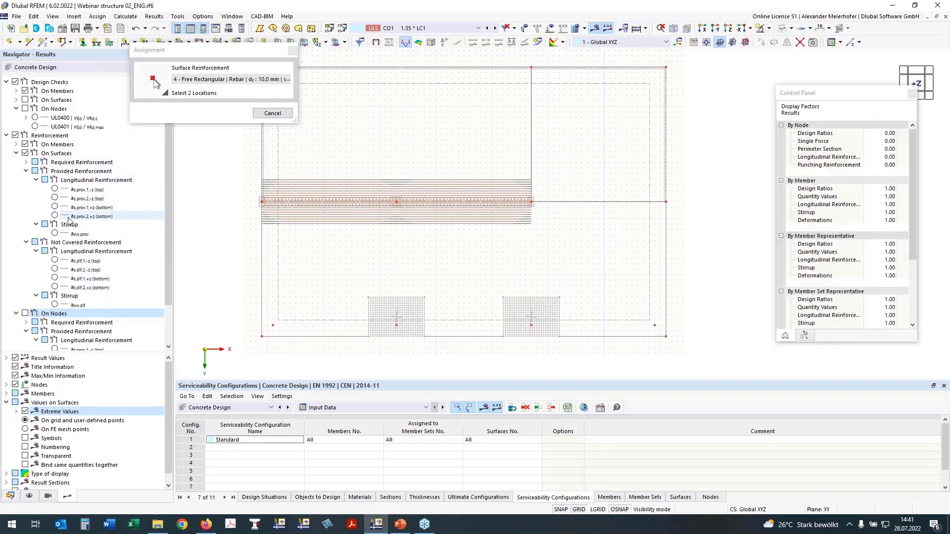
pyautogui.click(55, 260)
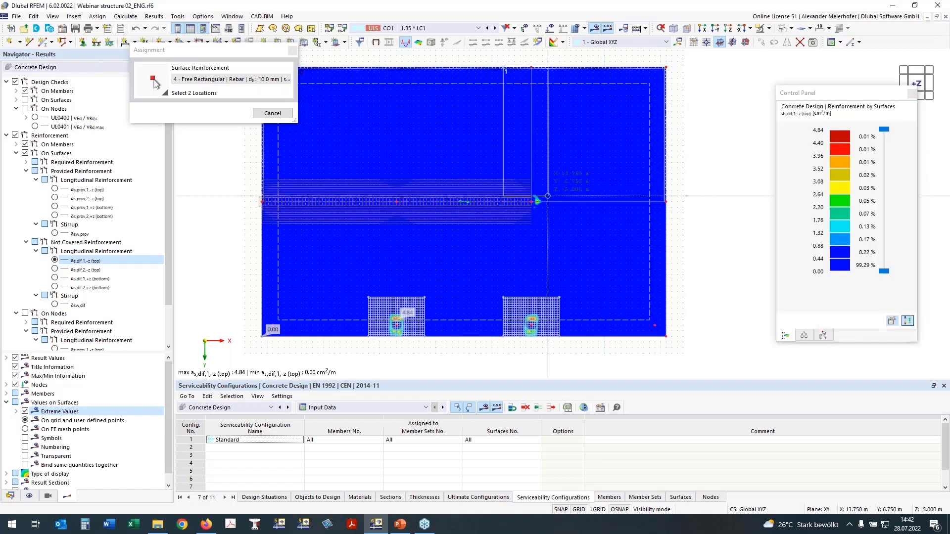
pyautogui.click(559, 224)
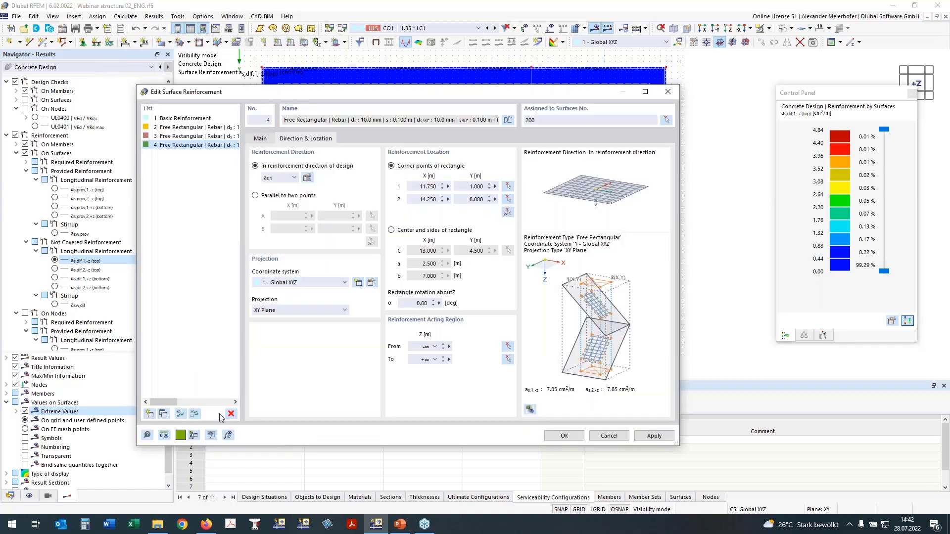
# - Copy the reinforcement over the upper interior wall and set the copy's reinforcement direction to as,2
pyautogui.click(163, 413)
pyautogui.click(282, 178)
pyautogui.click(280, 195)
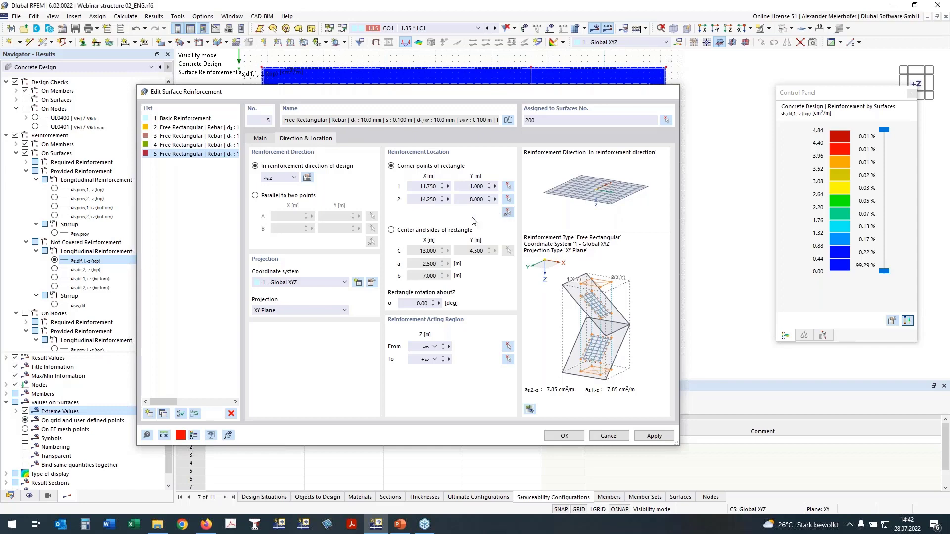
# - Display not covered reinforcement as,dif,2,-z (top), place the rectangle from X 1.000, Y 5.750 to X 19.000, Y 8.500 m, and accept the reinforcements
pyautogui.click(507, 211)
pyautogui.click(54, 269)
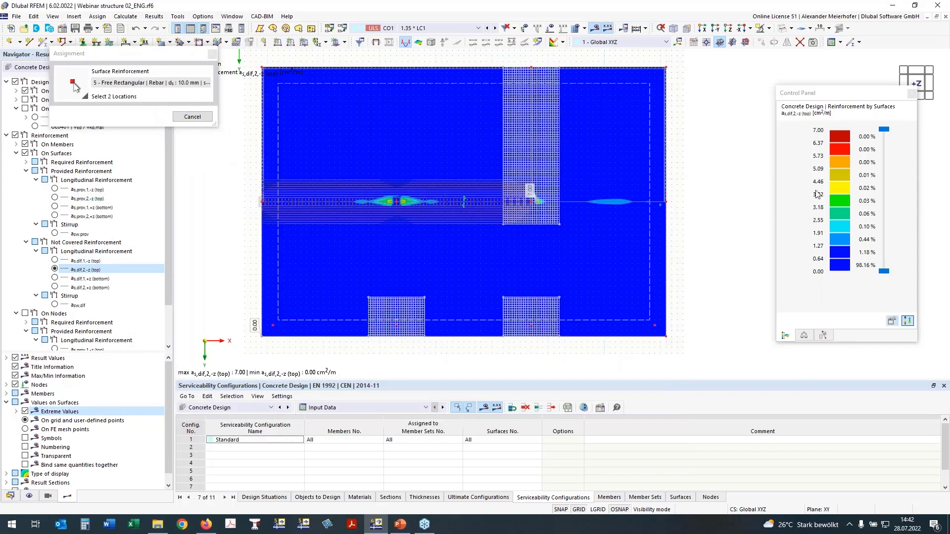
pyautogui.click(262, 174)
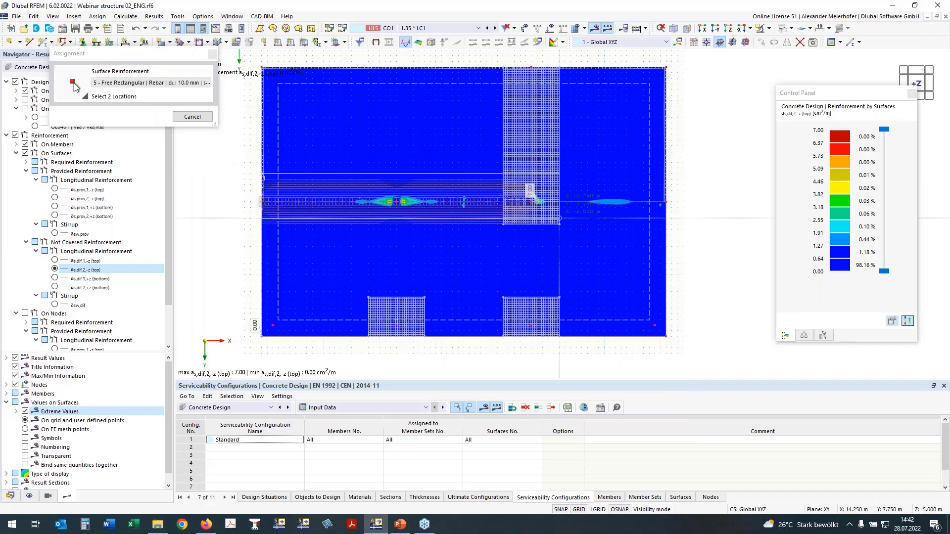
pyautogui.click(665, 224)
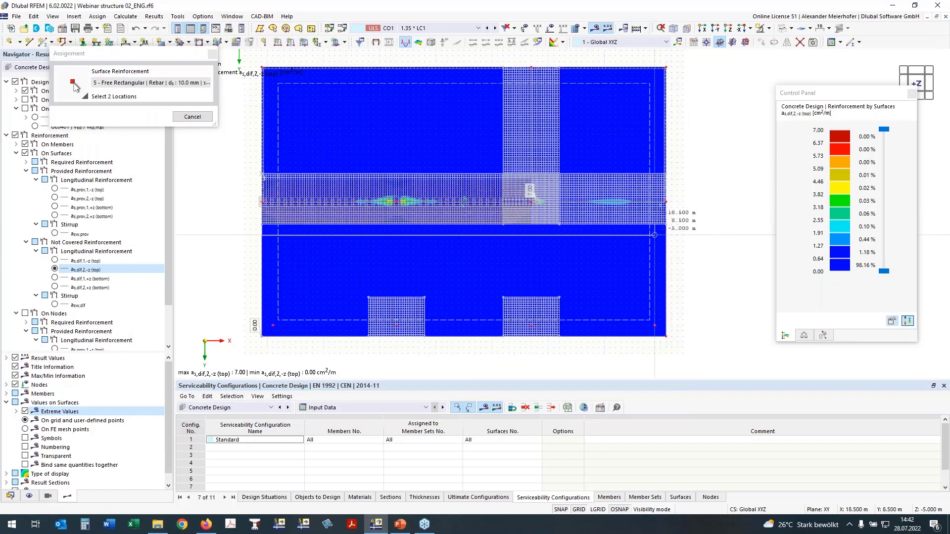
pyautogui.click(666, 201)
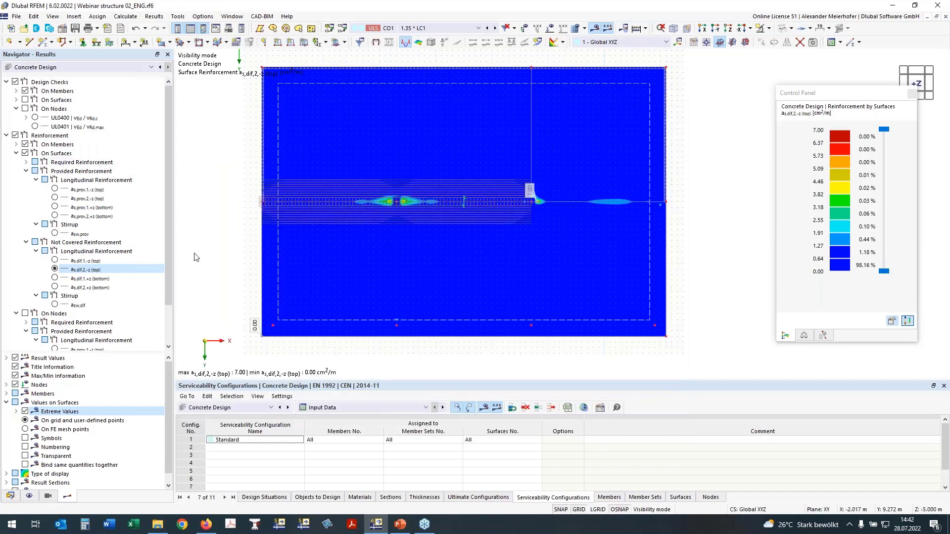
pyautogui.moveTo(195, 254)
pyautogui.keyDown('ctrl'); pyautogui.mouseDown(button='middle')
pyautogui.moveTo(210, 229)
pyautogui.moveTo(193, 266)
pyautogui.mouseUp(button='middle'); pyautogui.keyUp('ctrl')
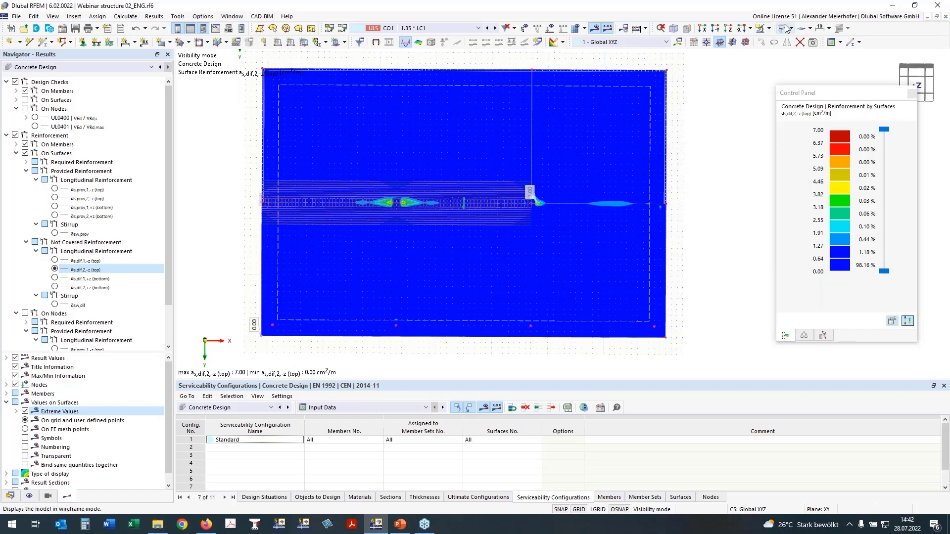
# - Hide the surface results and member reinforcement, and show the surface reinforcements without the On Surface type
pyautogui.click(24, 153)
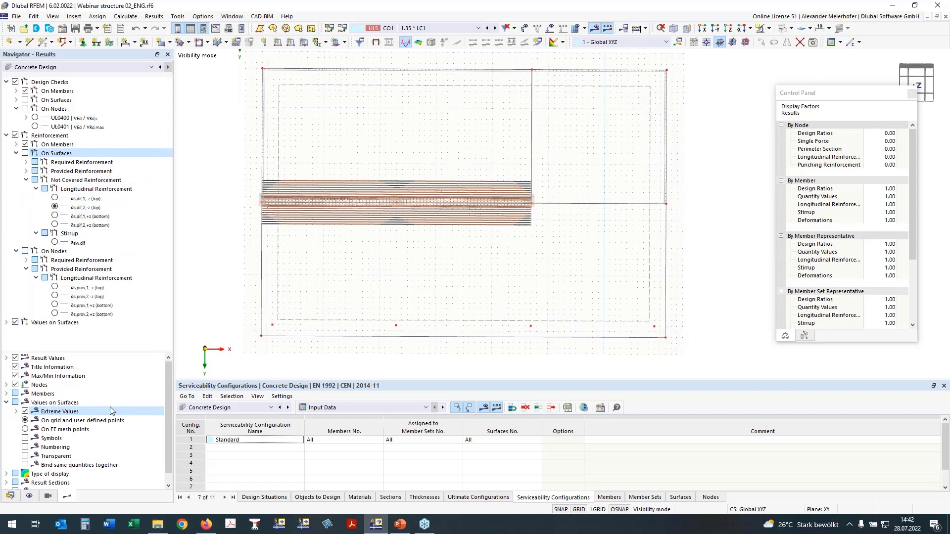
pyautogui.click(29, 495)
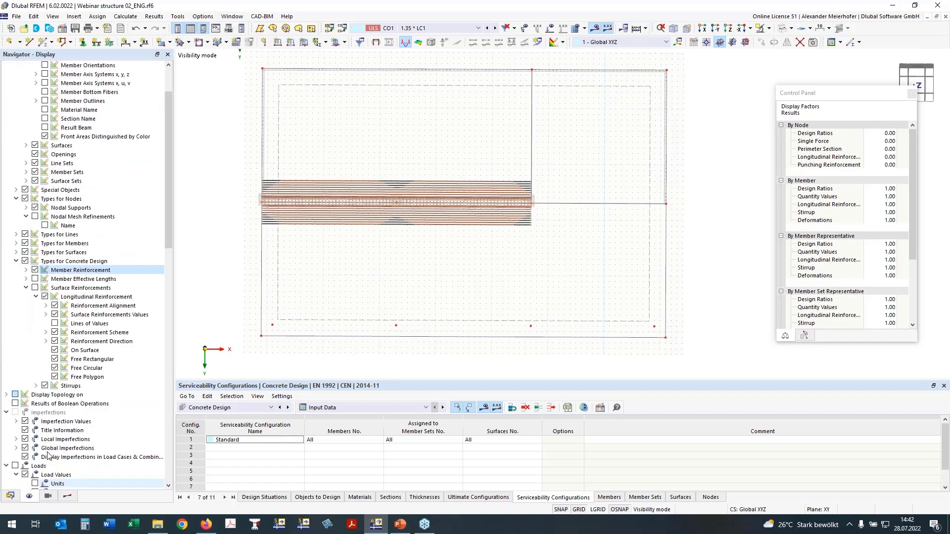
pyautogui.click(36, 288)
pyautogui.click(55, 353)
pyautogui.click(54, 351)
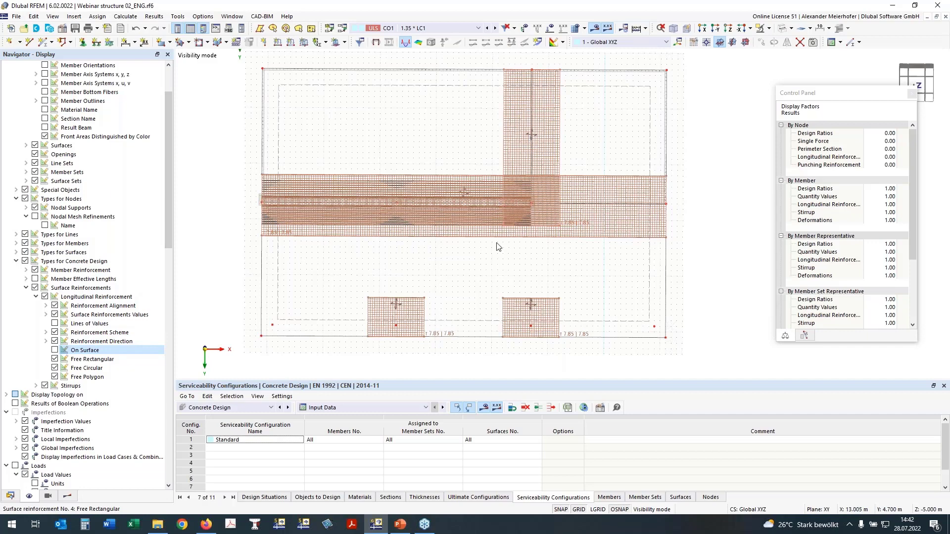
pyautogui.click(34, 269)
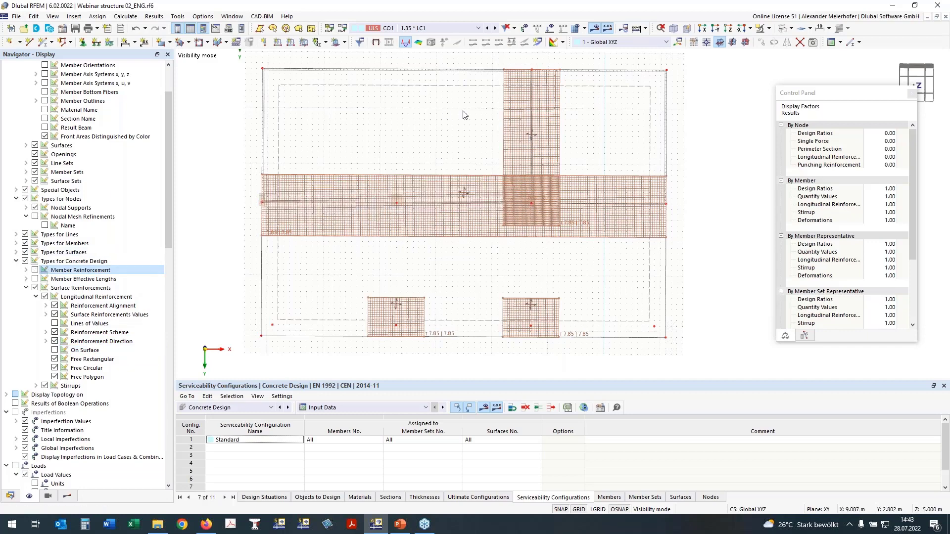
# - Remove the additional transverse reinforcement from the horizontal and vertical reinforcement strips, numbers 5 and 4
pyautogui.scroll(3, 348, 218)
pyautogui.doubleClick(291, 244)
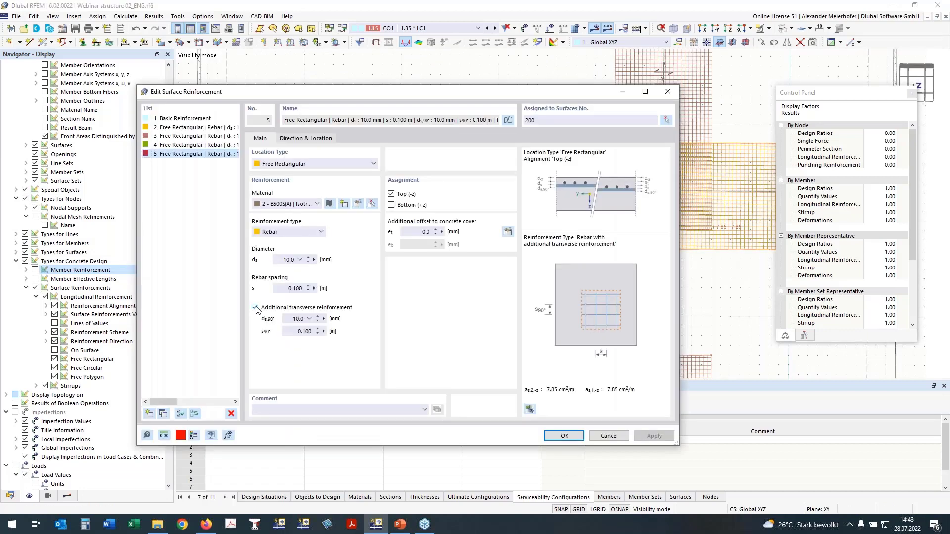
pyautogui.click(255, 308)
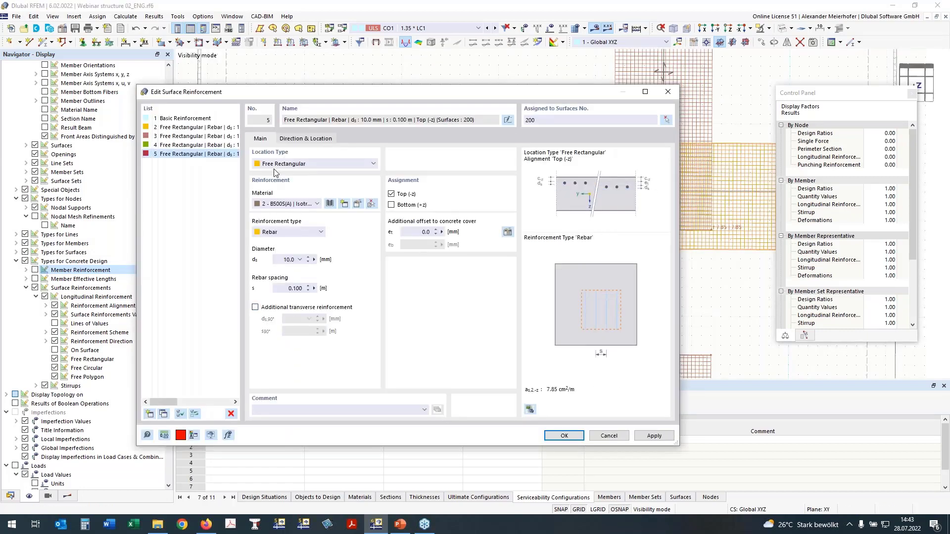
pyautogui.click(300, 139)
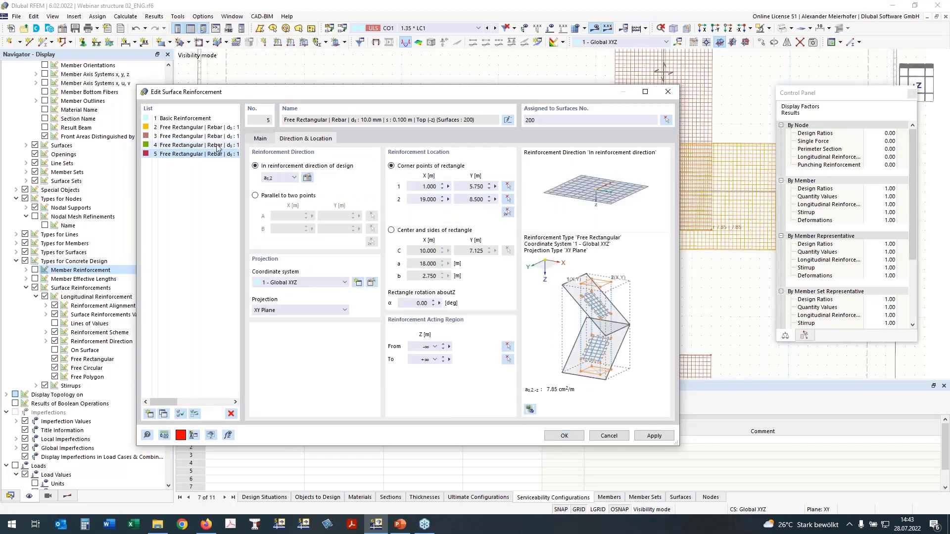
pyautogui.click(217, 146)
pyautogui.click(260, 138)
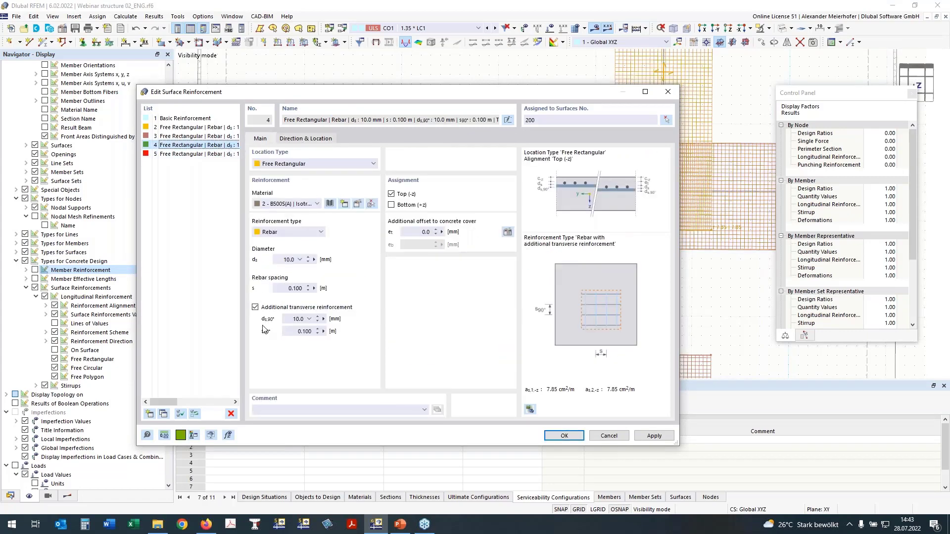
pyautogui.click(256, 307)
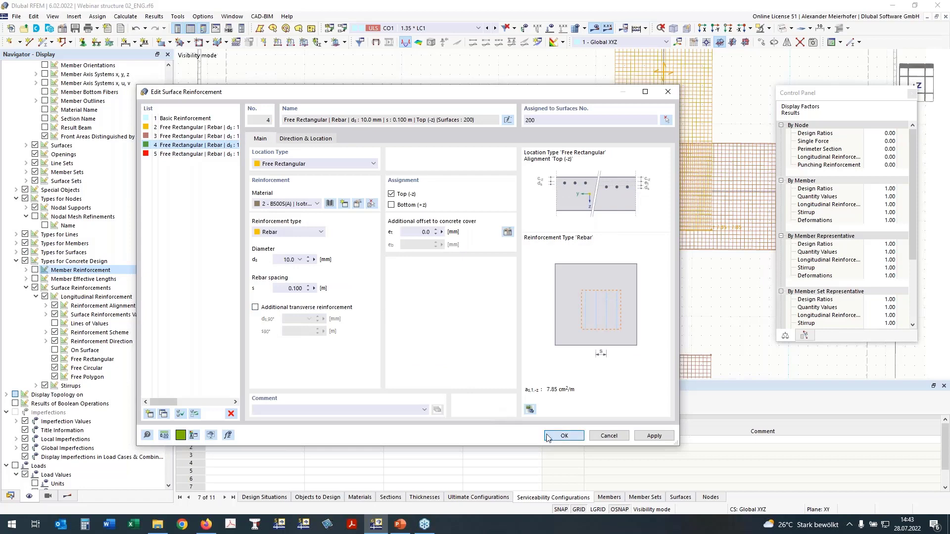
pyautogui.click(564, 435)
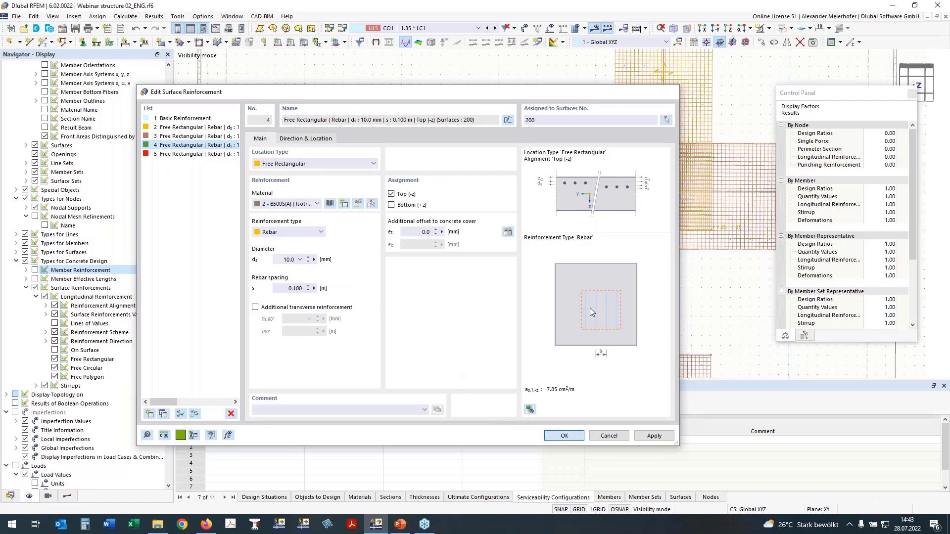
pyautogui.scroll(-3, 457, 208)
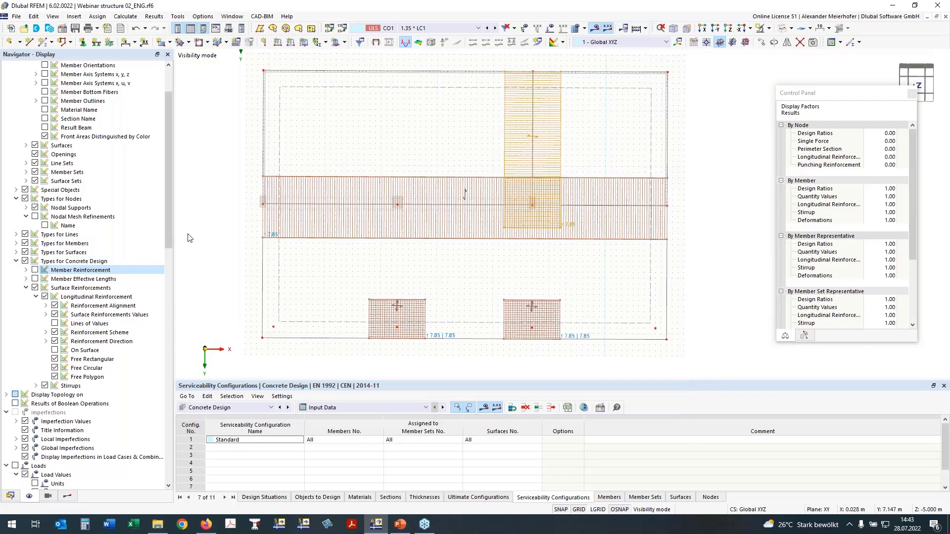
# - Hide the surface reinforcements and isolate the two-span beam with its supports in the view along -Y
pyautogui.click(35, 287)
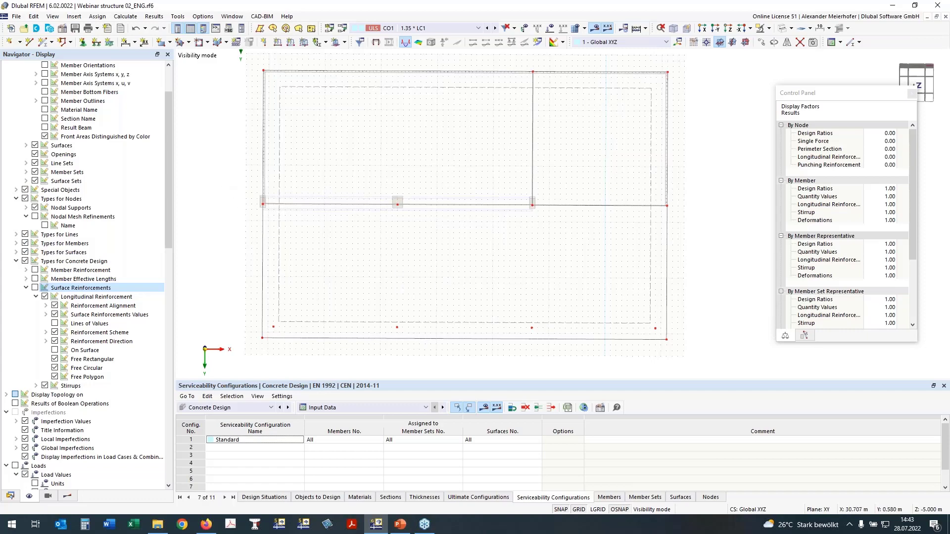
pyautogui.moveTo(246, 170); pyautogui.dragTo(547, 234)
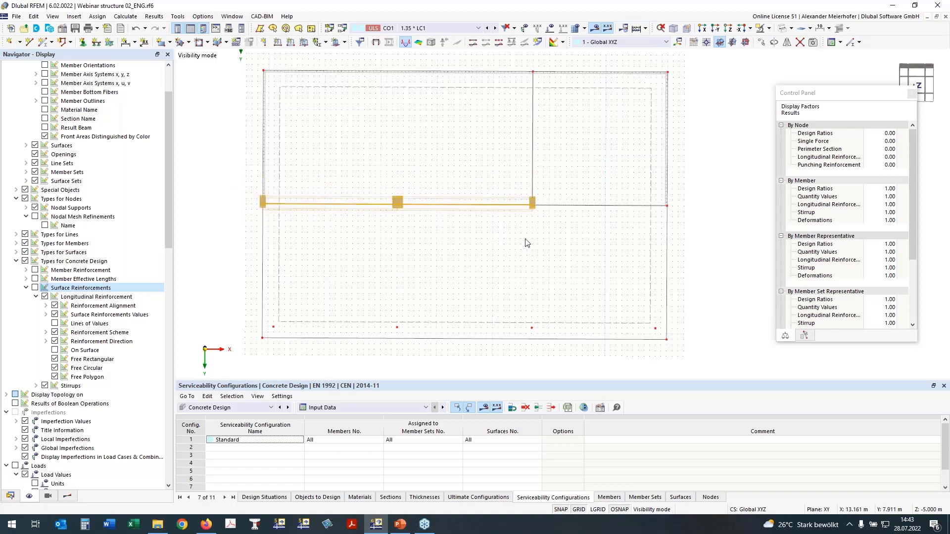
pyautogui.click(761, 28)
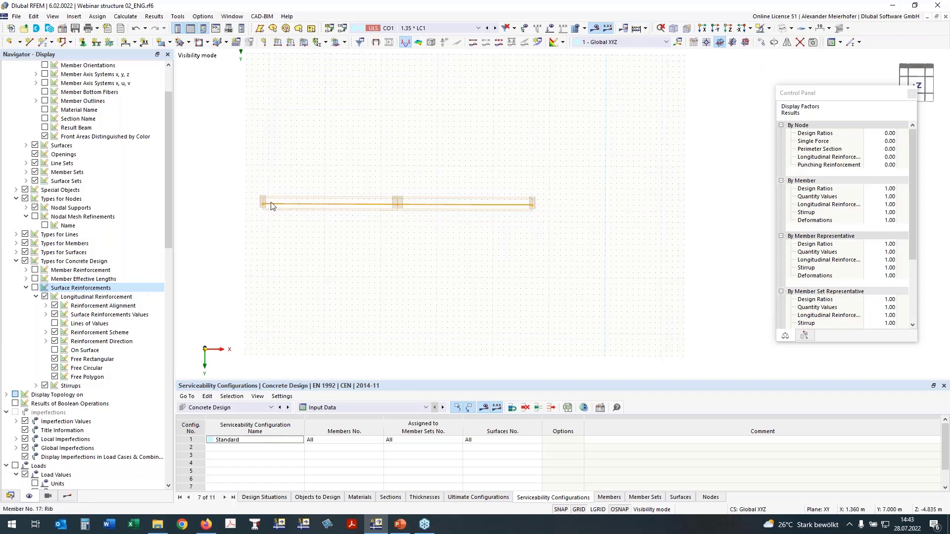
pyautogui.click(725, 30)
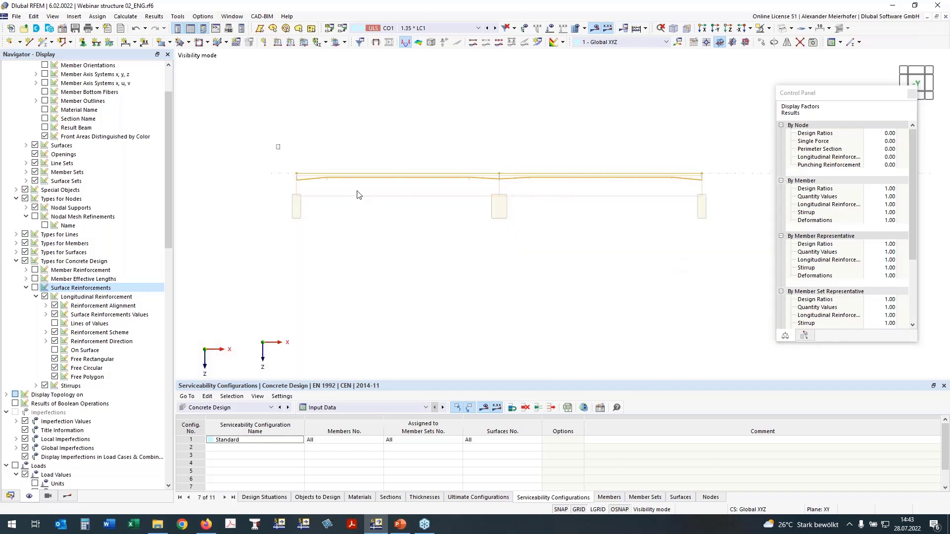
# - Create an object selection from the isolated beam with number 220 and the name T-Section
pyautogui.rightClick(610, 178)
pyautogui.click(530, 369)
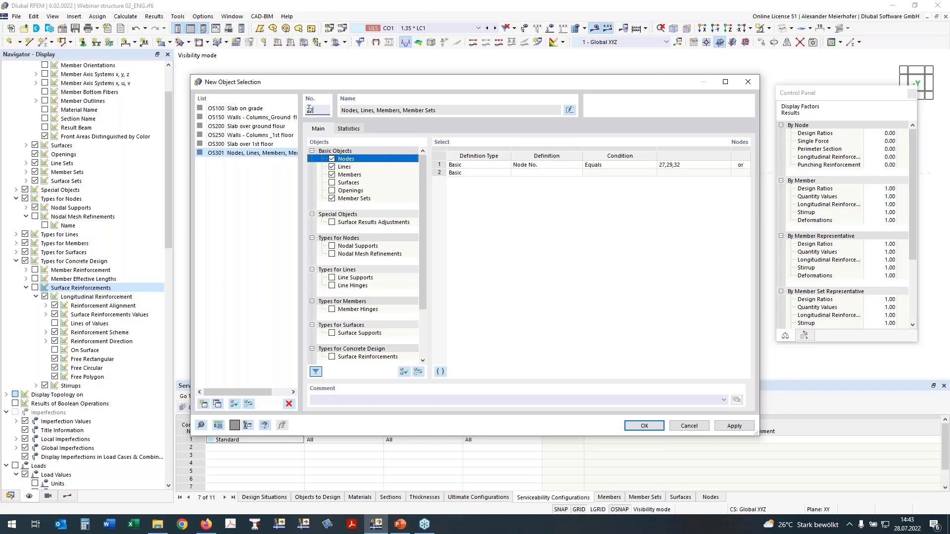
pyautogui.click(309, 109)
pyautogui.write('220')
pyautogui.click(413, 112)
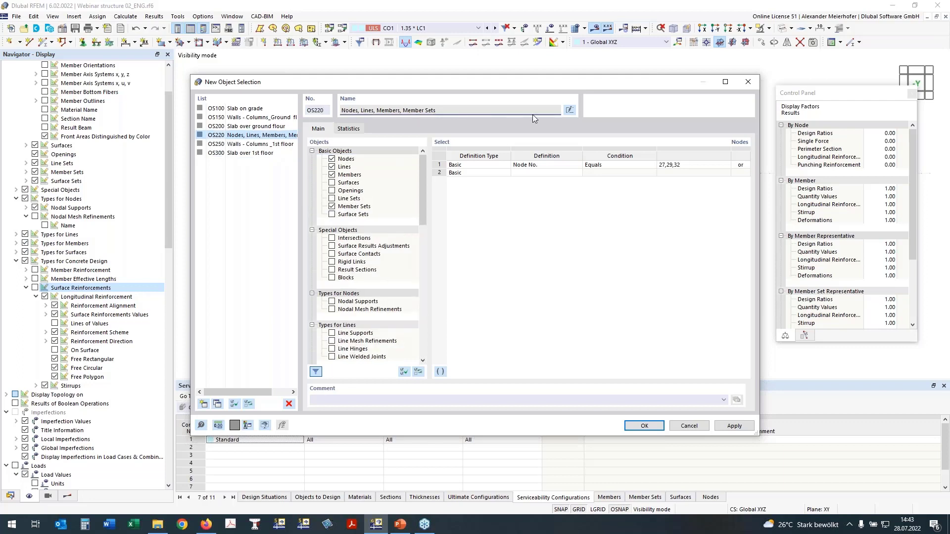
pyautogui.click(574, 112)
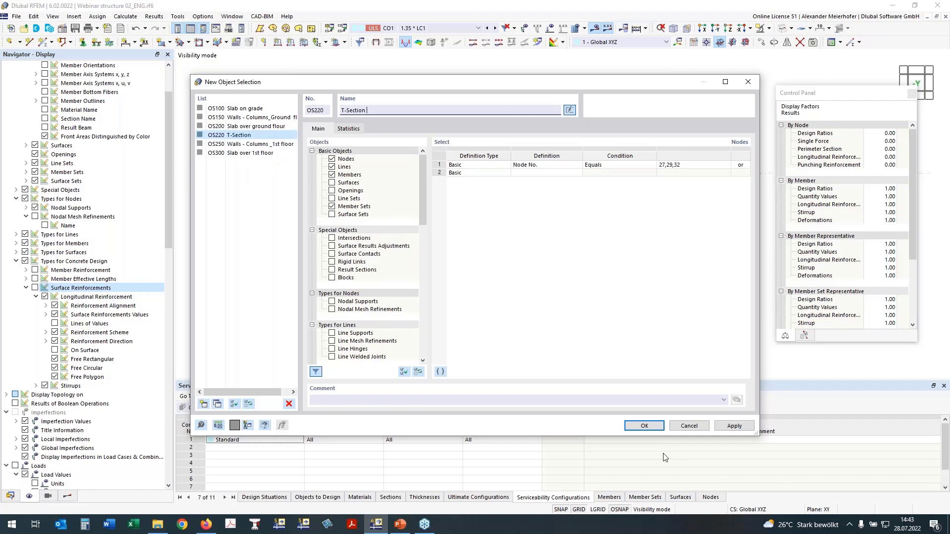
pyautogui.click(645, 427)
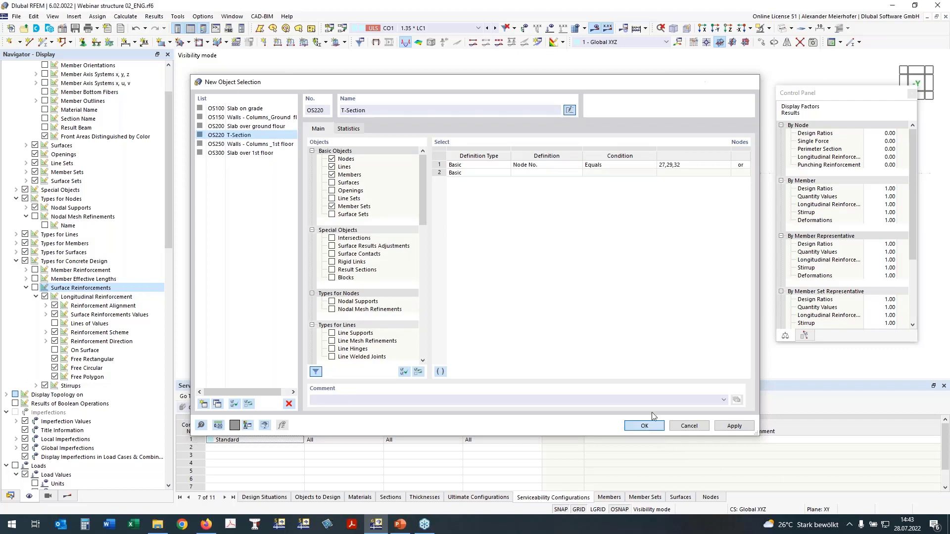
# - Review the beam's ultimate limit state design ratios for checks UL0100 and UL0200.02, one after the other
pyautogui.click(67, 496)
pyautogui.click(17, 91)
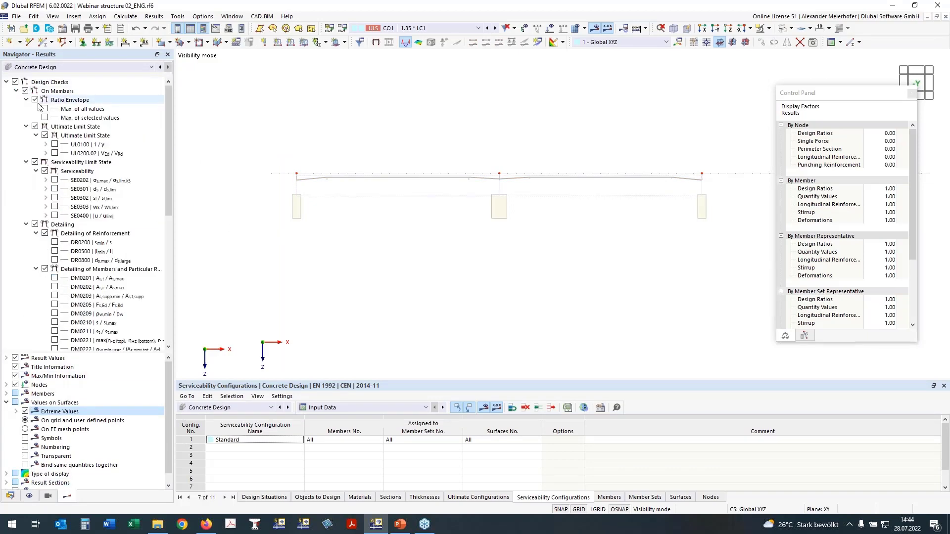
pyautogui.click(55, 144)
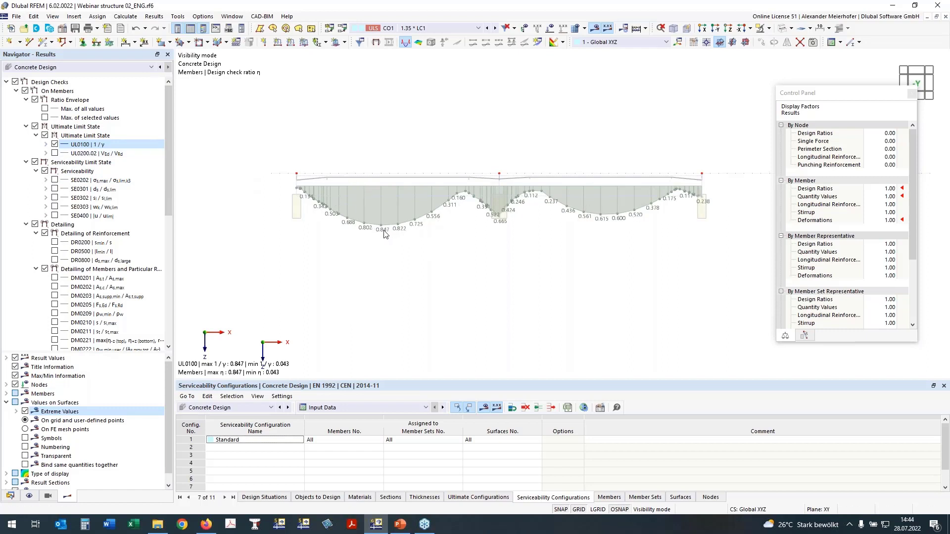
pyautogui.click(55, 154)
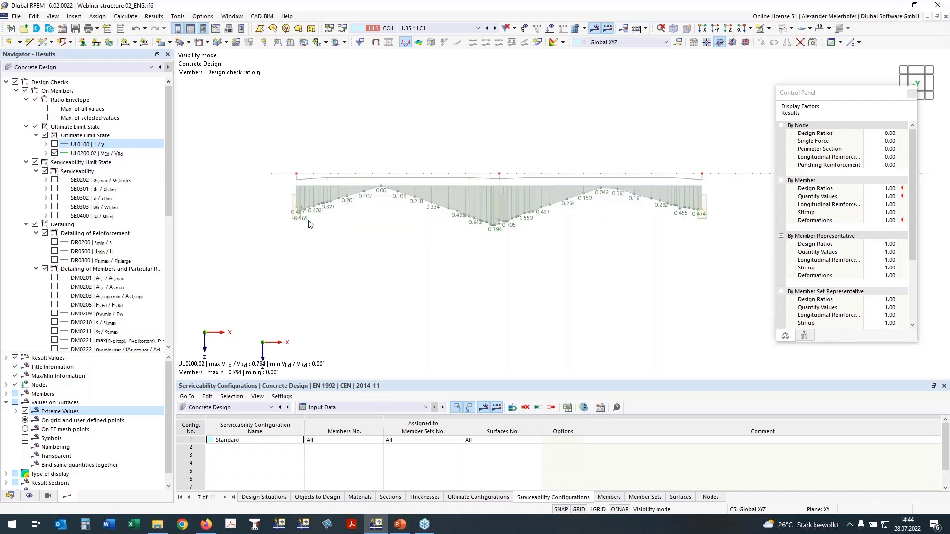
pyautogui.click(54, 155)
pyautogui.click(55, 154)
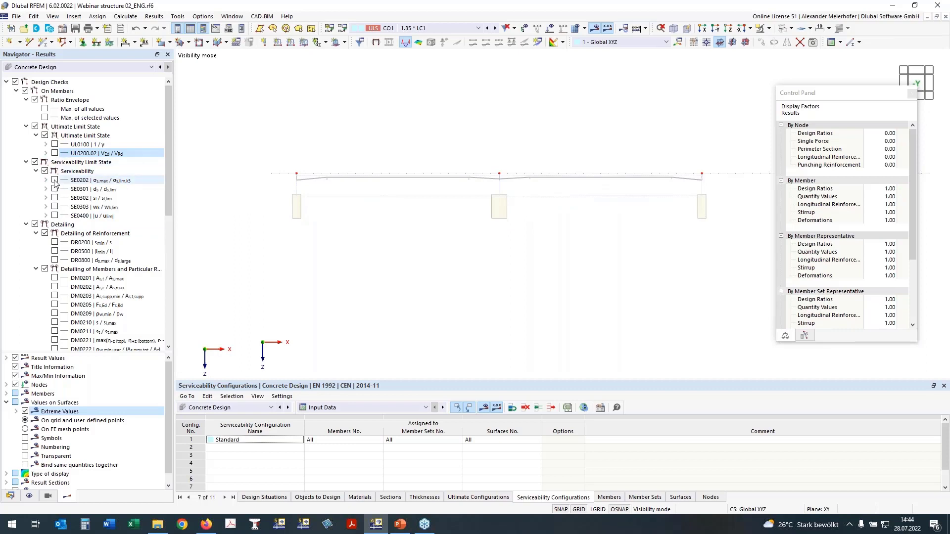
# - Review the beam's serviceability check SE0202 for reinforcement stress and its available intermediate results
pyautogui.click(55, 181)
pyautogui.click(55, 180)
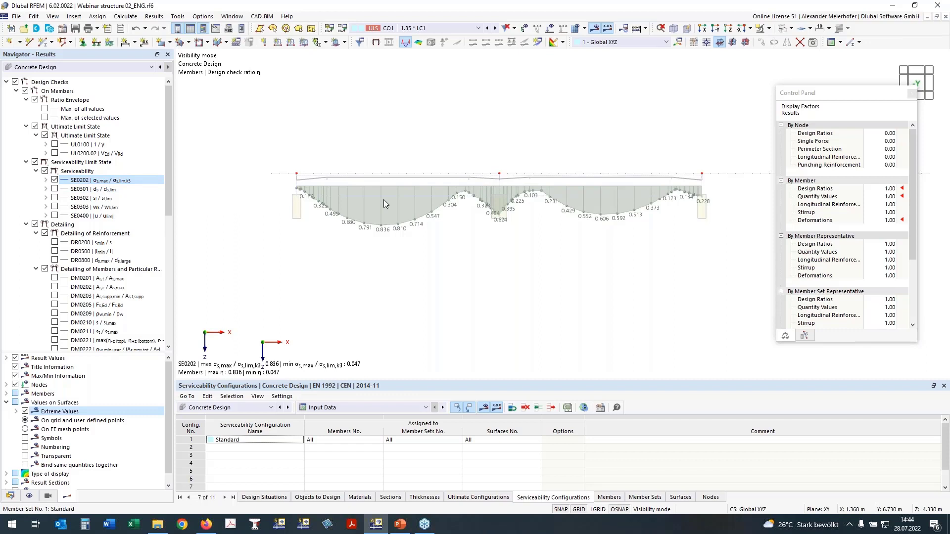
pyautogui.click(46, 180)
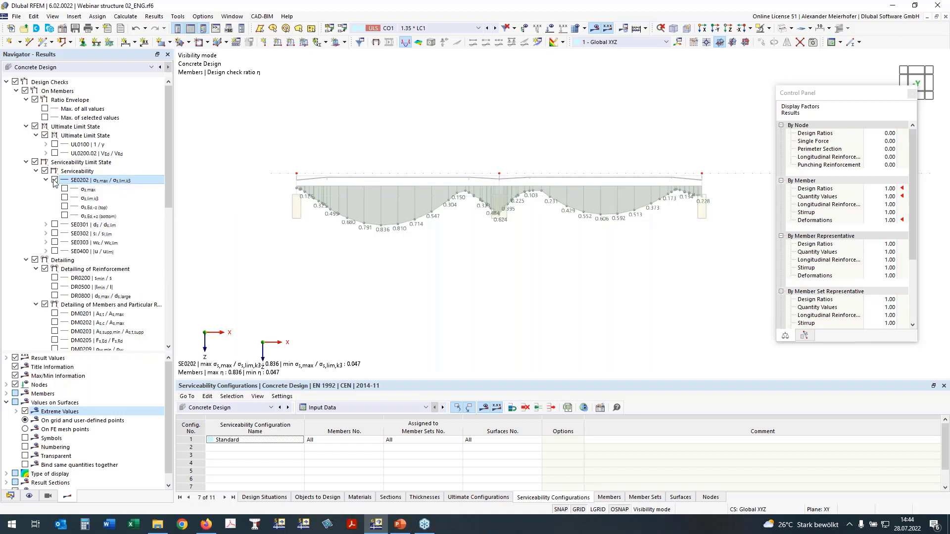
pyautogui.click(55, 181)
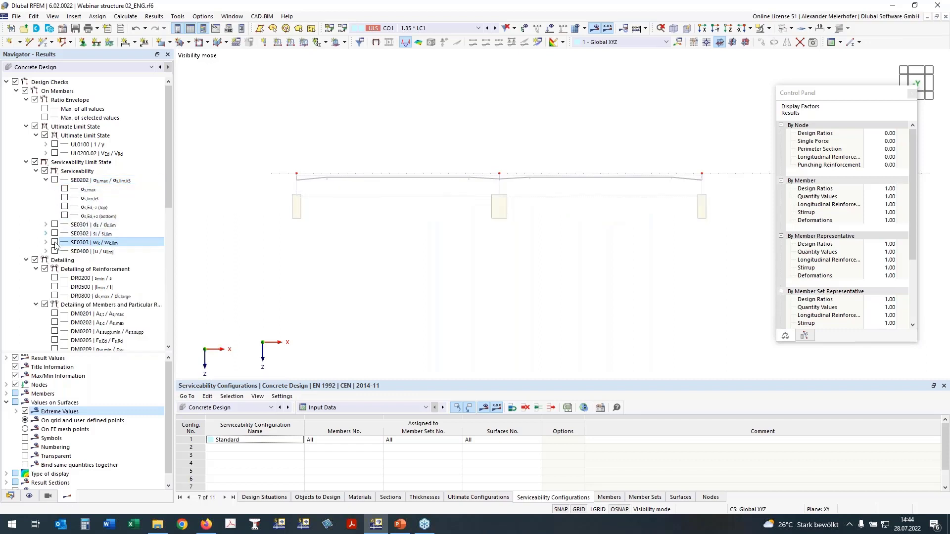
pyautogui.click(46, 180)
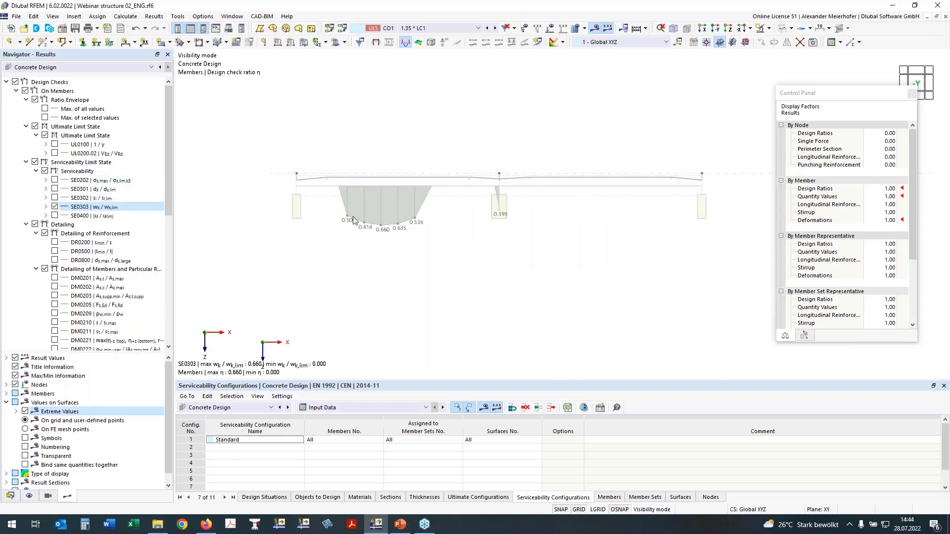
# - Examine the bottom crack width wk,+z of serviceability check SE0303 along the beam
pyautogui.click(46, 207)
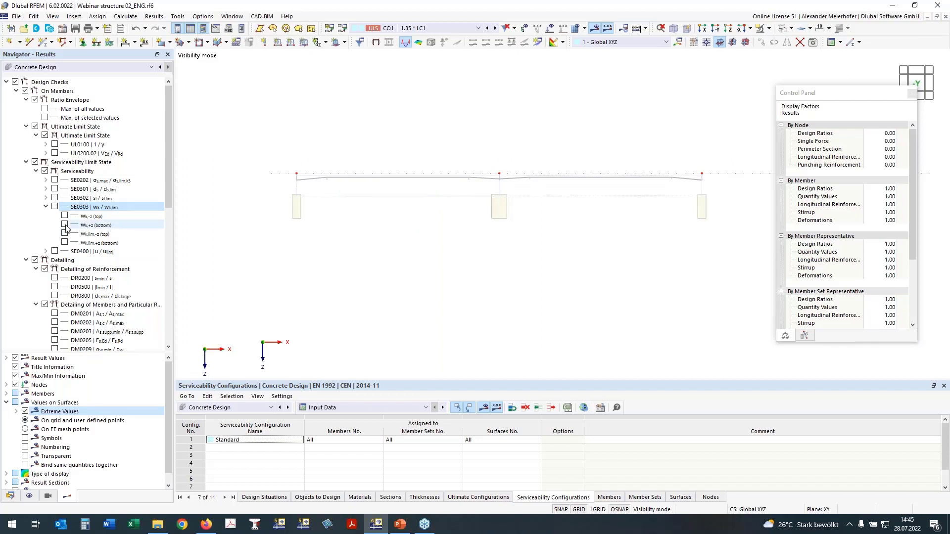
pyautogui.click(65, 224)
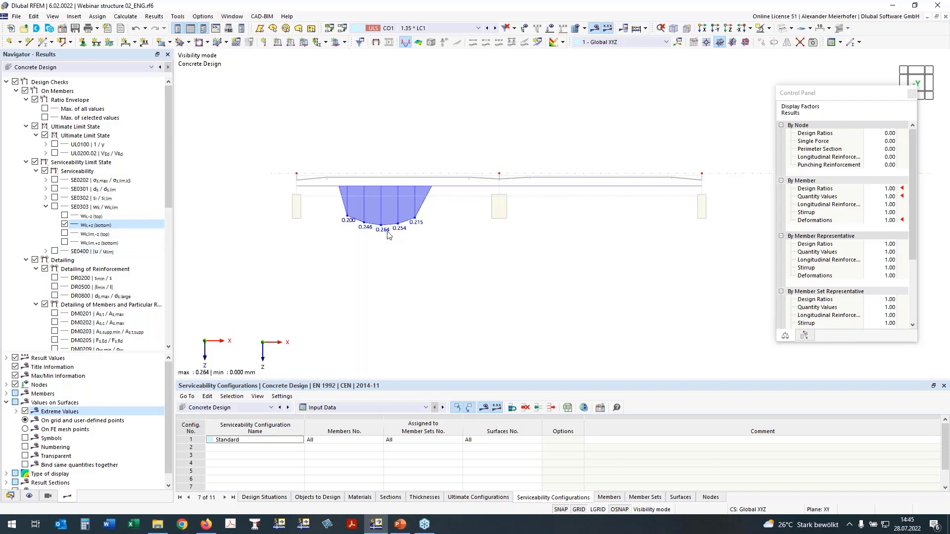
pyautogui.click(65, 224)
# - Examine the beam's deflection check SE0400 together with its uz deformation
pyautogui.click(45, 251)
pyautogui.click(54, 251)
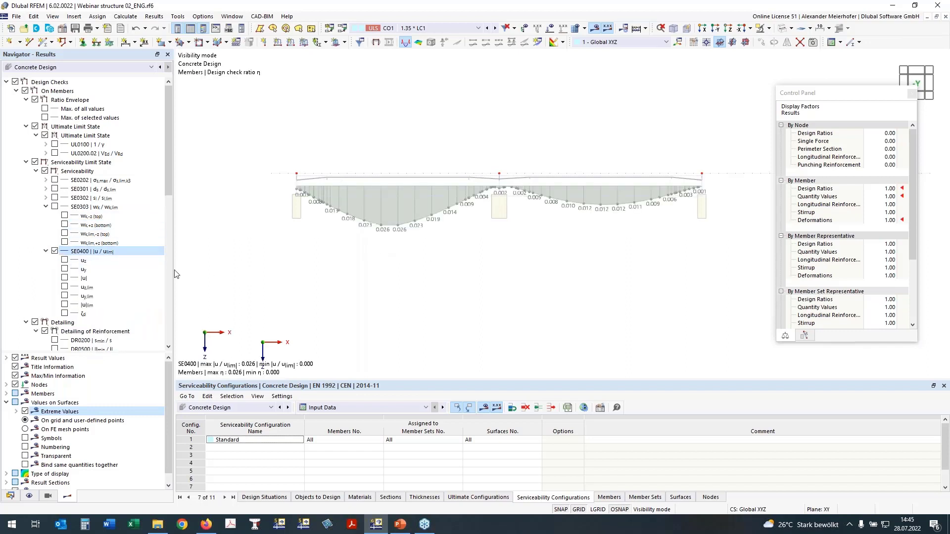
pyautogui.click(65, 260)
pyautogui.click(55, 251)
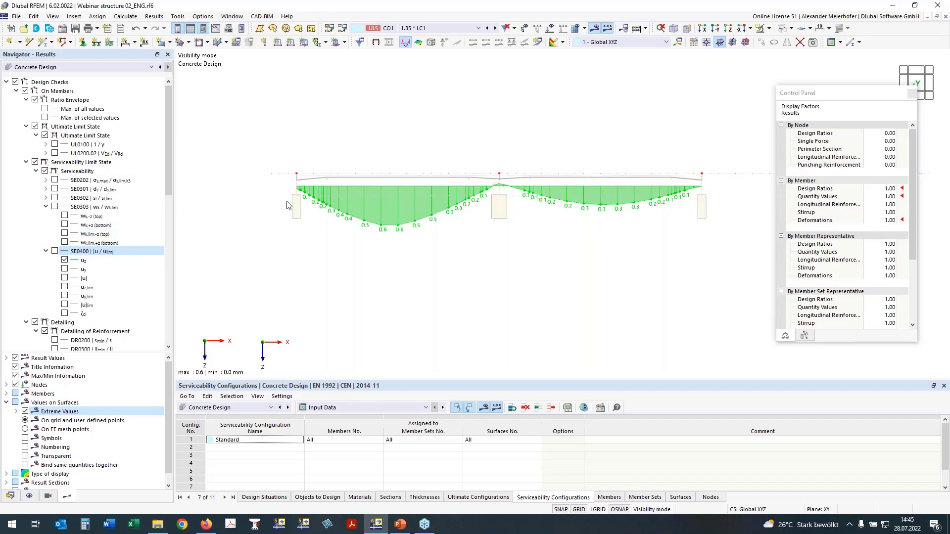
pyautogui.click(55, 251)
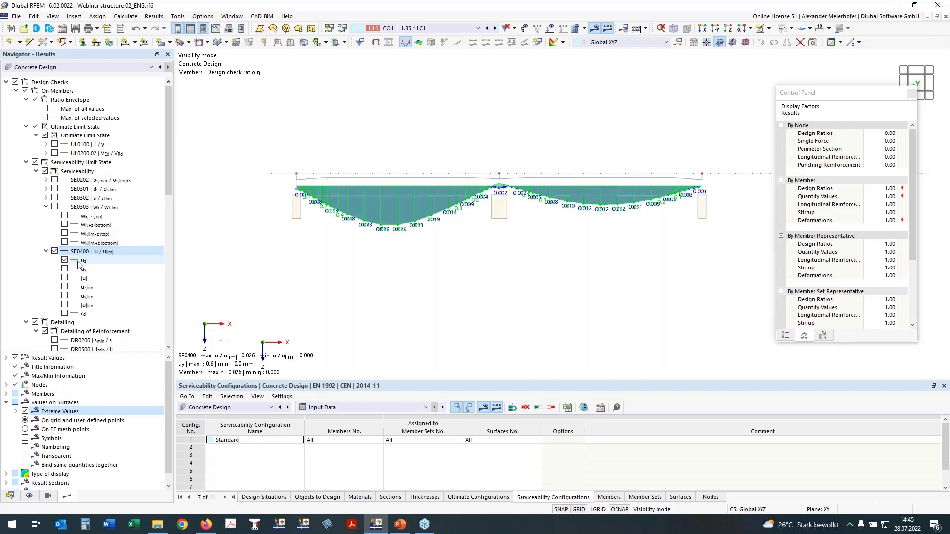
pyautogui.click(55, 251)
pyautogui.click(46, 251)
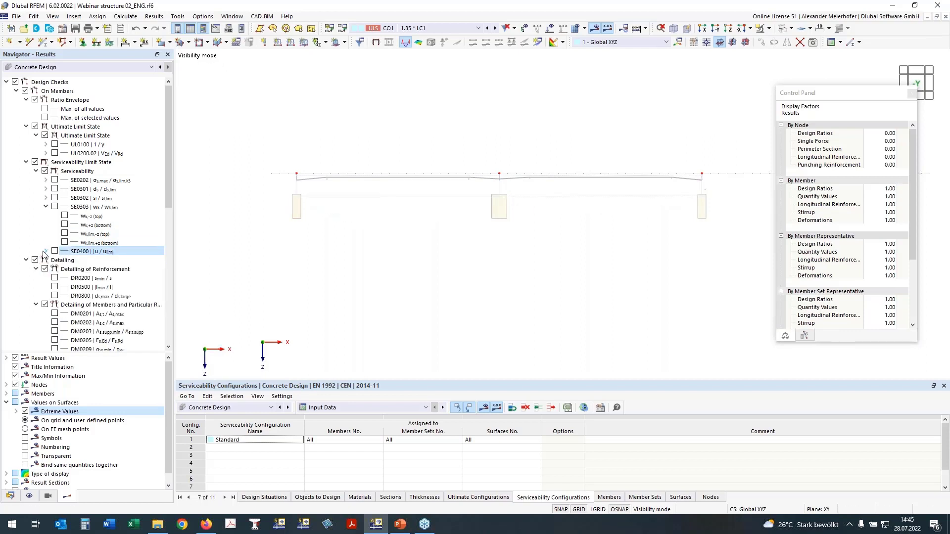
# - Display the beam's required total longitudinal reinforcement at the top and bottom, As,req,tot,-z and As,req,tot,+z
pyautogui.scroll(-4, 383, 237)
pyautogui.keyDown('ctrl'); pyautogui.moveTo(436, 235); pyautogui.dragTo(426, 317, button='middle'); pyautogui.keyUp('ctrl')
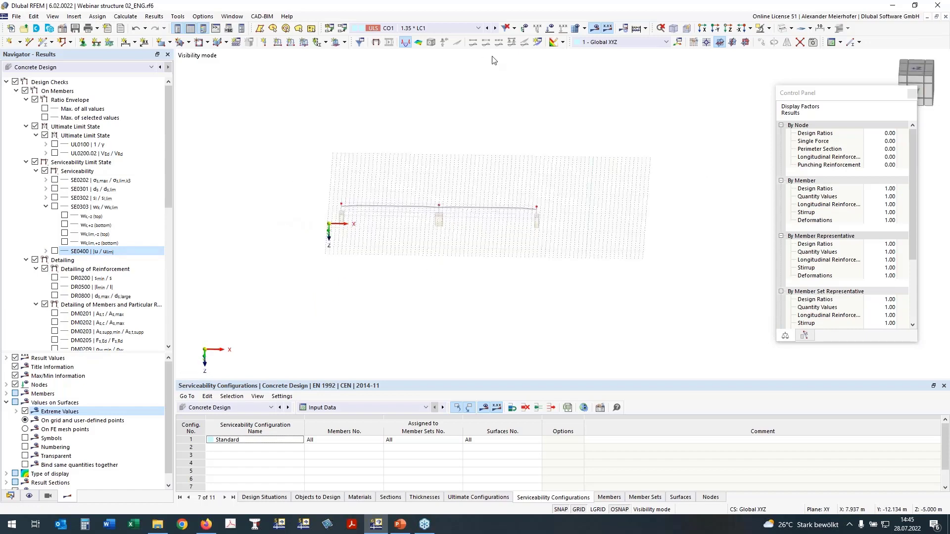
pyautogui.scroll(-7, 125, 255)
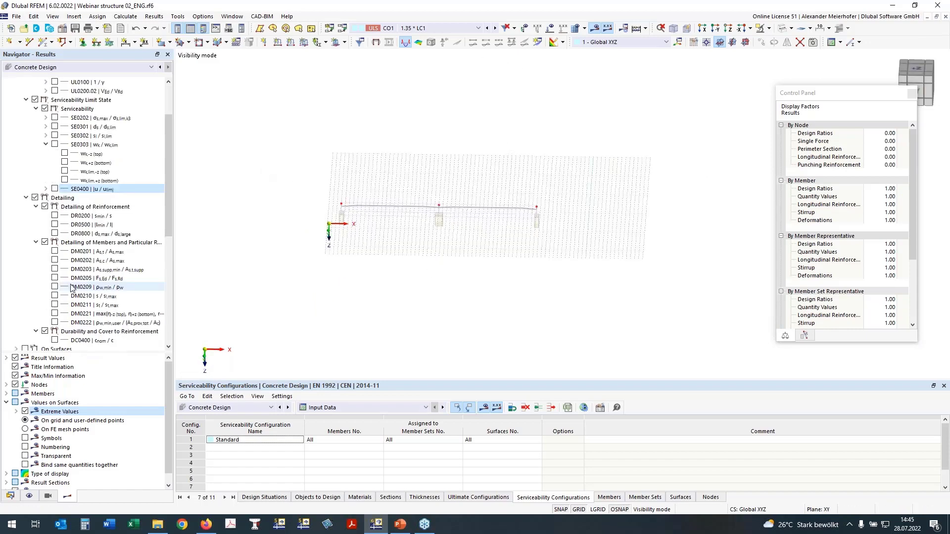
pyautogui.keyDown('ctrl'); pyautogui.moveTo(375, 300); pyautogui.dragTo(360, 287, button='middle'); pyautogui.keyUp('ctrl')
pyautogui.scroll(-4, 89, 298)
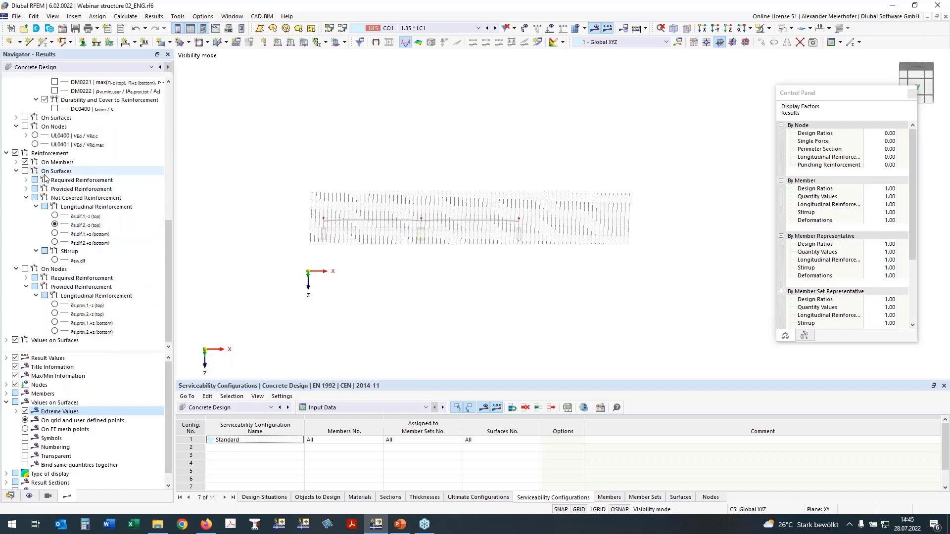
pyautogui.scroll(7, 30, 170)
pyautogui.click(26, 155)
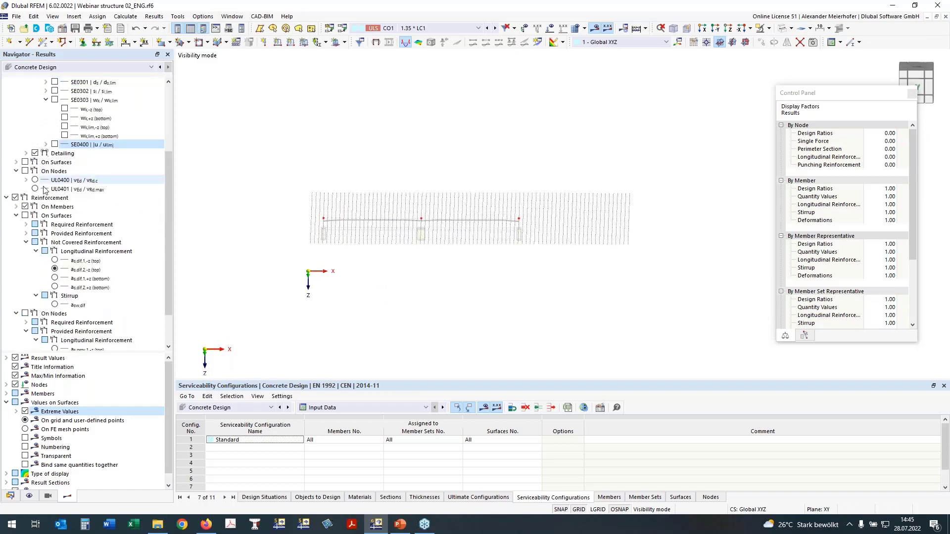
pyautogui.click(16, 207)
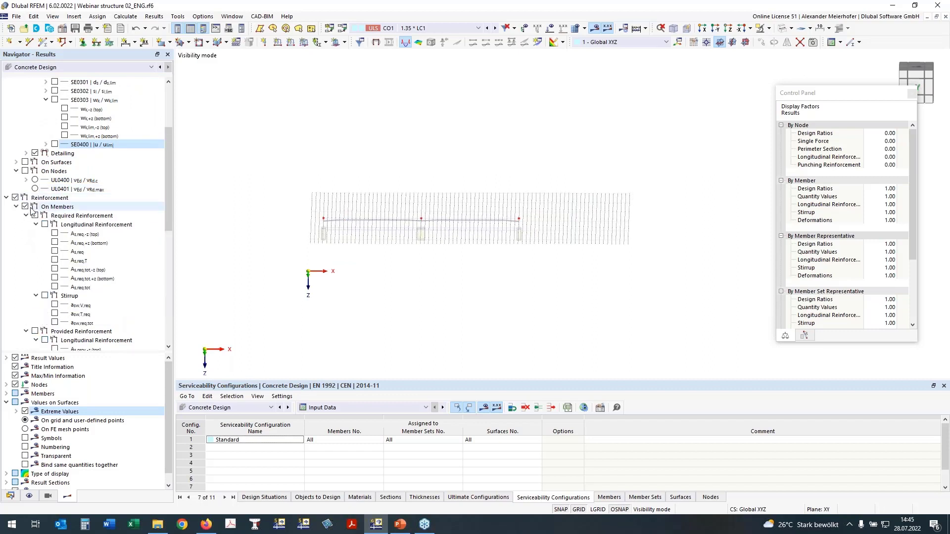
pyautogui.click(55, 269)
pyautogui.click(54, 277)
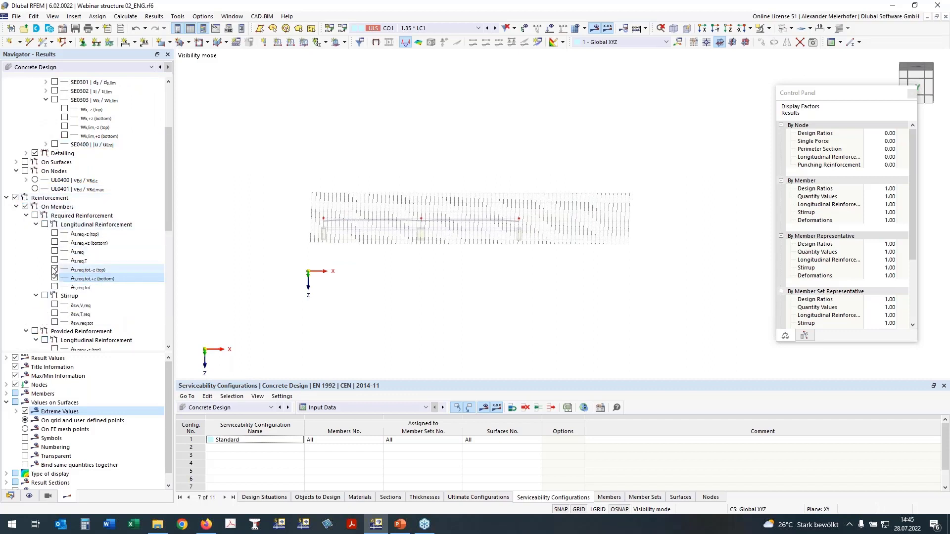
pyautogui.click(35, 216)
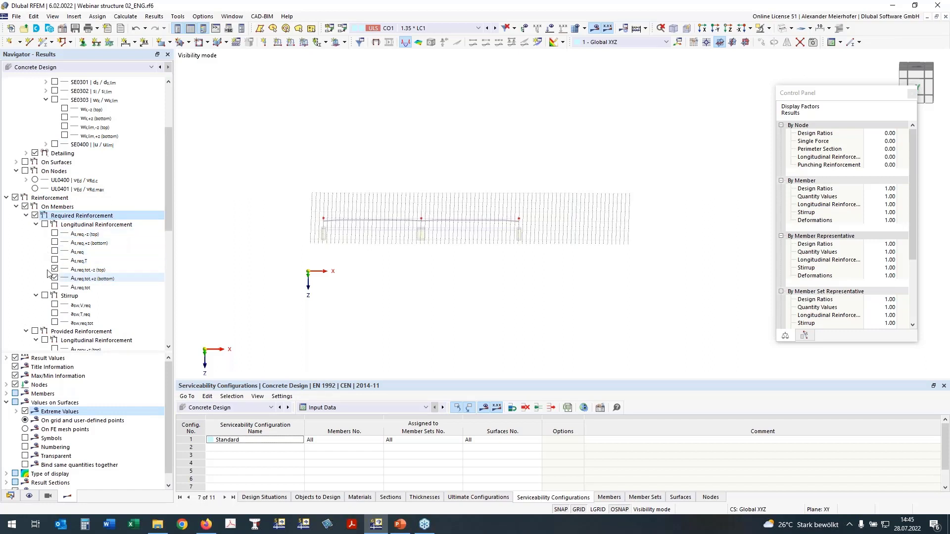
pyautogui.click(44, 225)
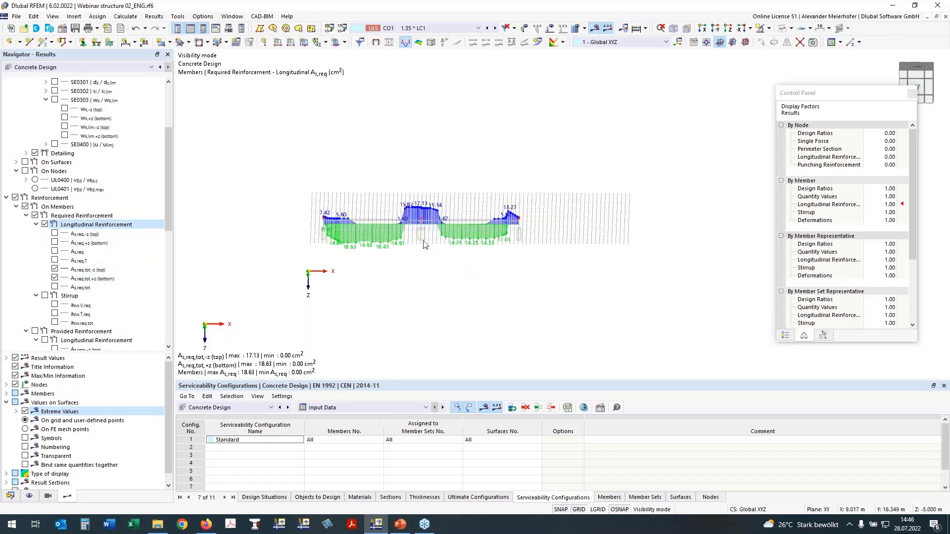
pyautogui.scroll(3, 415, 243)
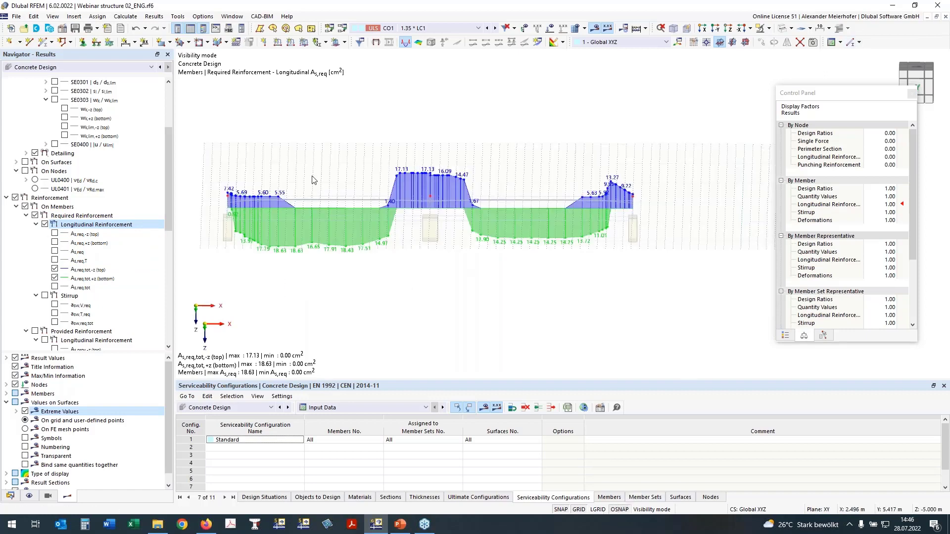
pyautogui.moveTo(406, 279); pyautogui.dragTo(429, 279, button='middle')
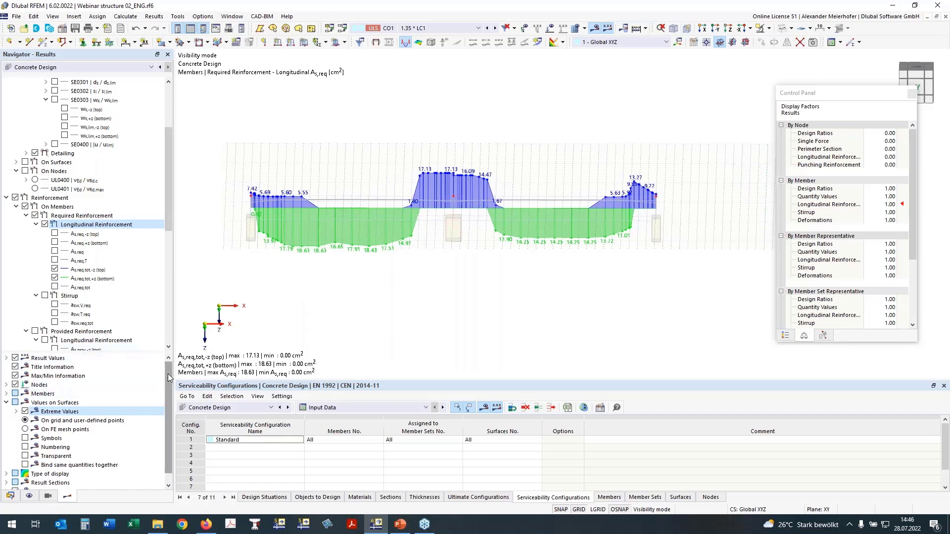
pyautogui.click(6, 402)
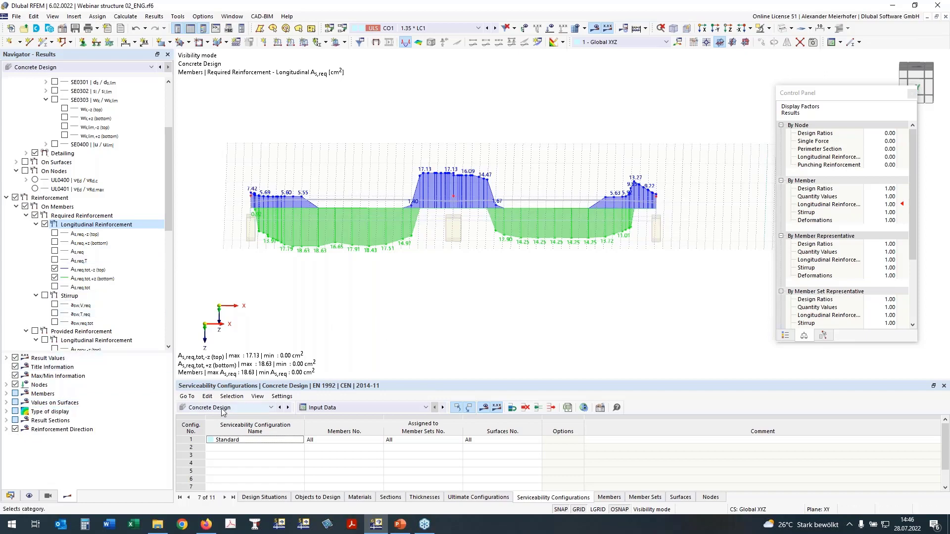
pyautogui.scroll(-1, 362, 279)
pyautogui.moveTo(362, 278); pyautogui.dragTo(363, 253, button='middle')
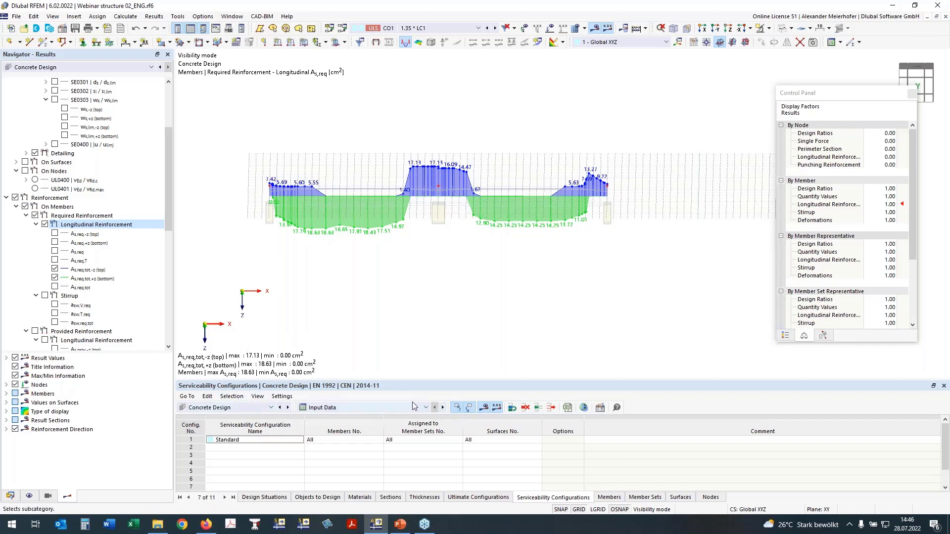
# - Enable deleting add-on results when input data changes in the concrete design's global settings, and accept deletion of its results
pyautogui.click(583, 408)
pyautogui.click(297, 325)
pyautogui.click(297, 325)
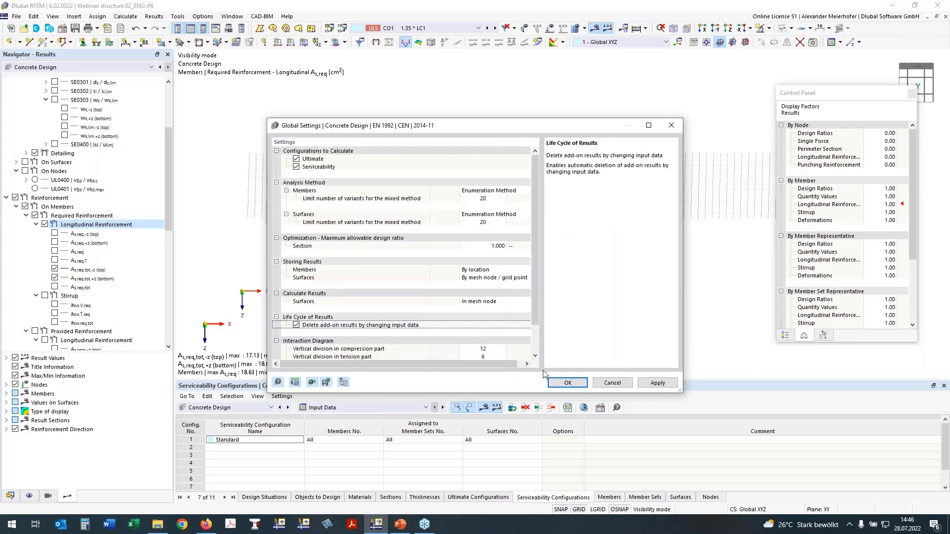
pyautogui.click(573, 386)
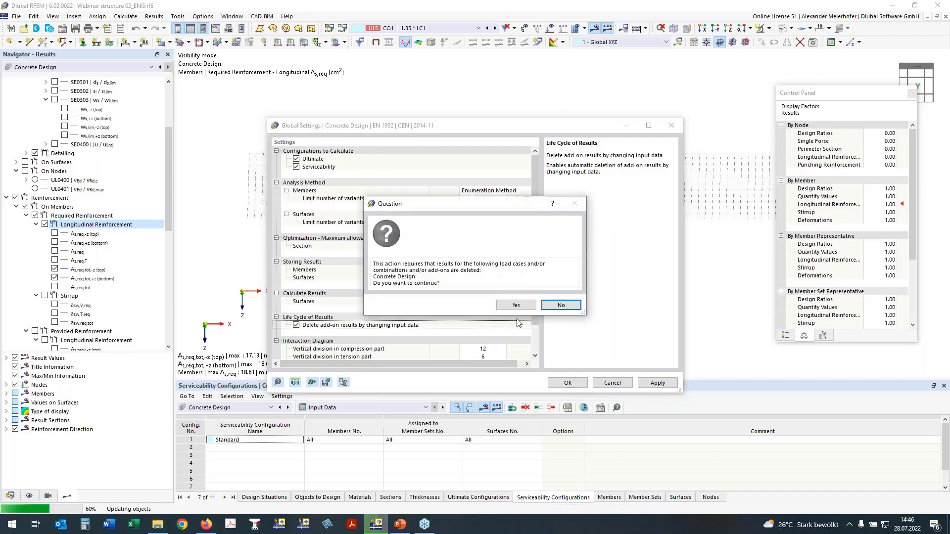
pyautogui.click(516, 305)
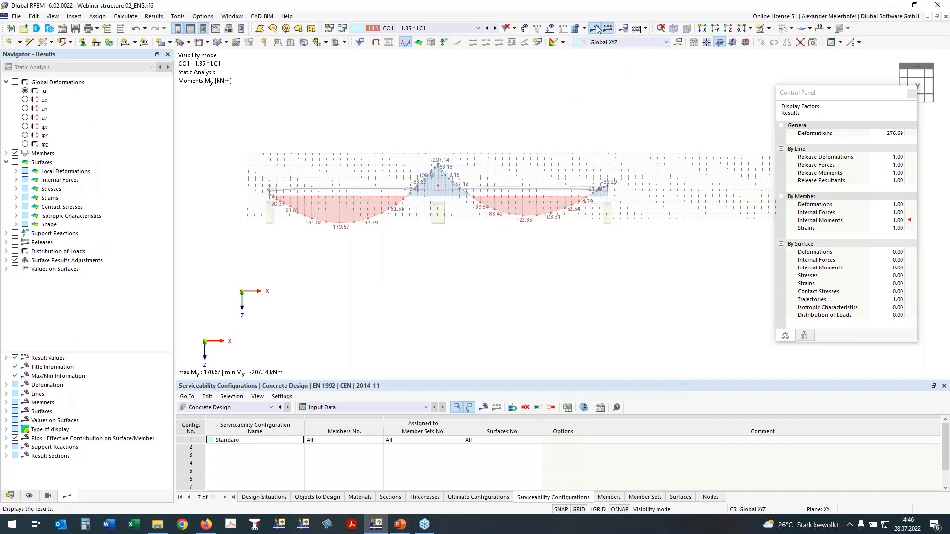
# - Recalculate only the Concrete Design add-on
pyautogui.click(645, 29)
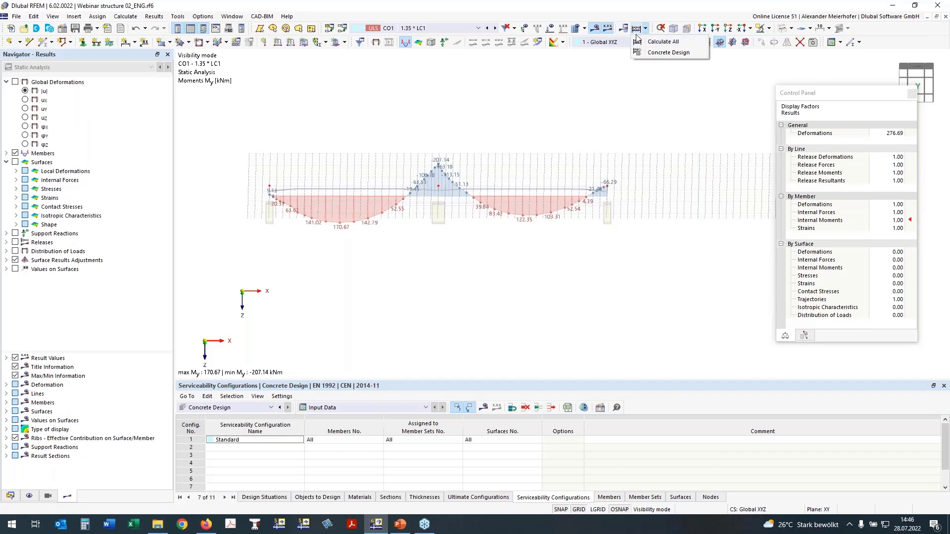
pyautogui.click(663, 52)
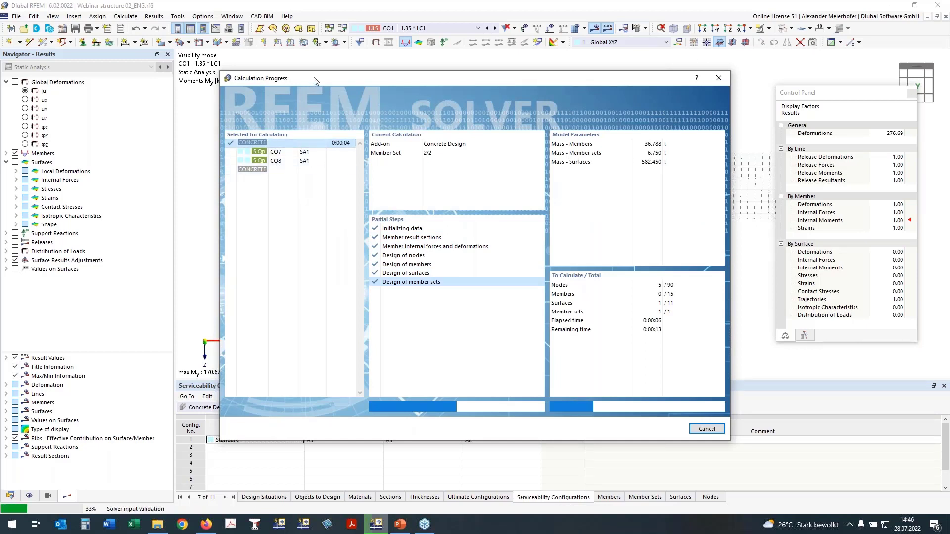
pyautogui.moveTo(314, 81); pyautogui.dragTo(331, 94)
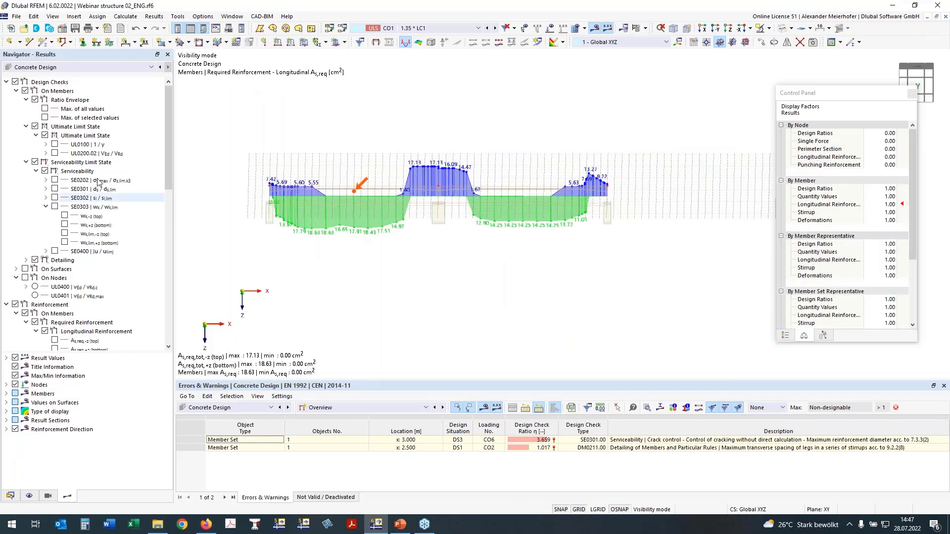
# - Open the result table of design ratios on nodes and view it by loading and by material
pyautogui.click(356, 407)
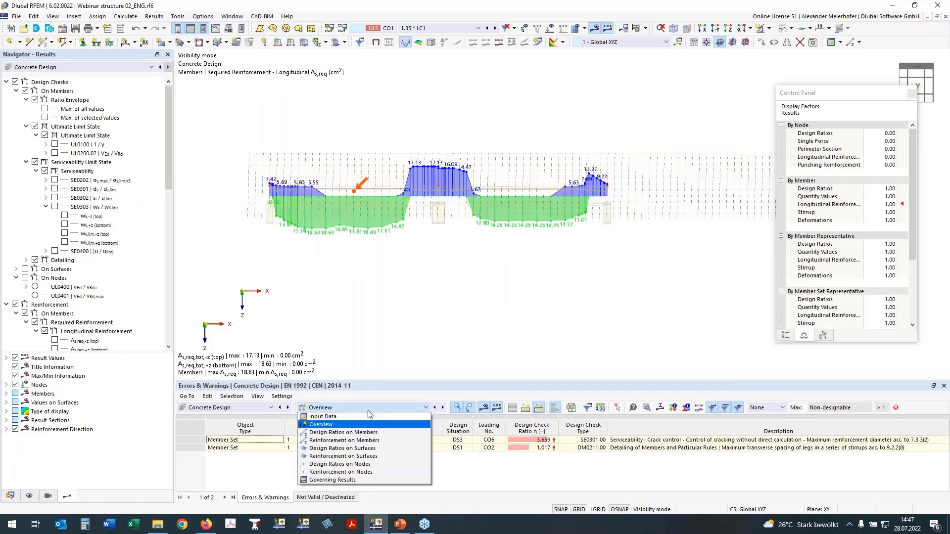
pyautogui.click(365, 464)
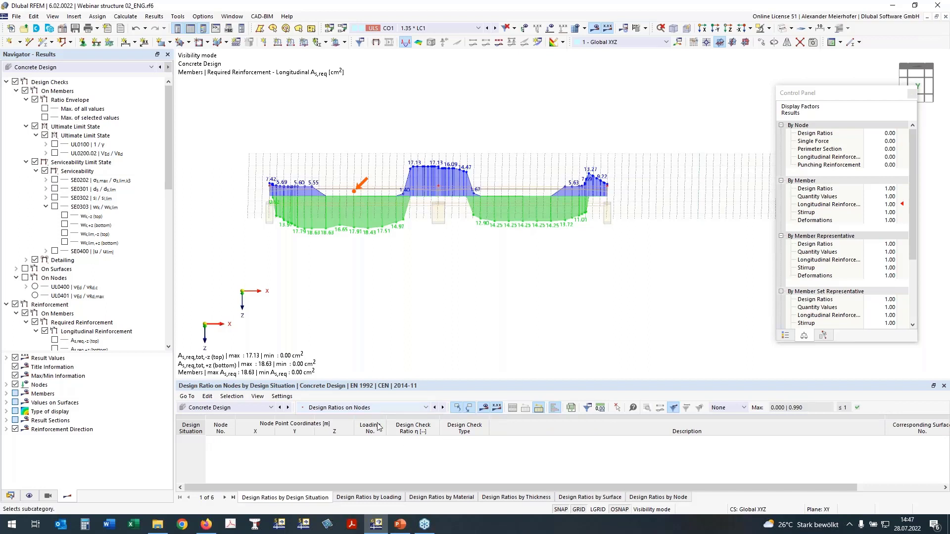
pyautogui.click(388, 498)
pyautogui.click(427, 497)
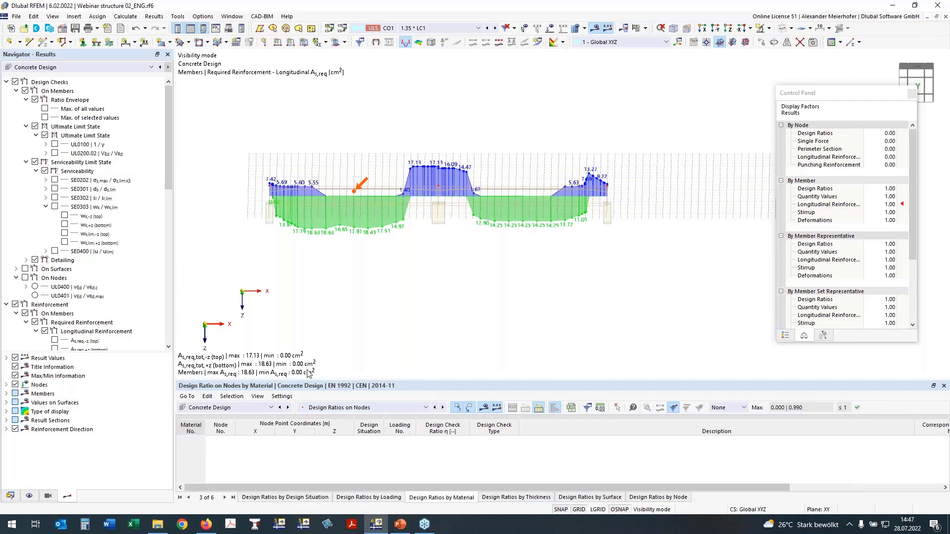
# - Show the result table of design ratios on members by design situation
pyautogui.click(391, 407)
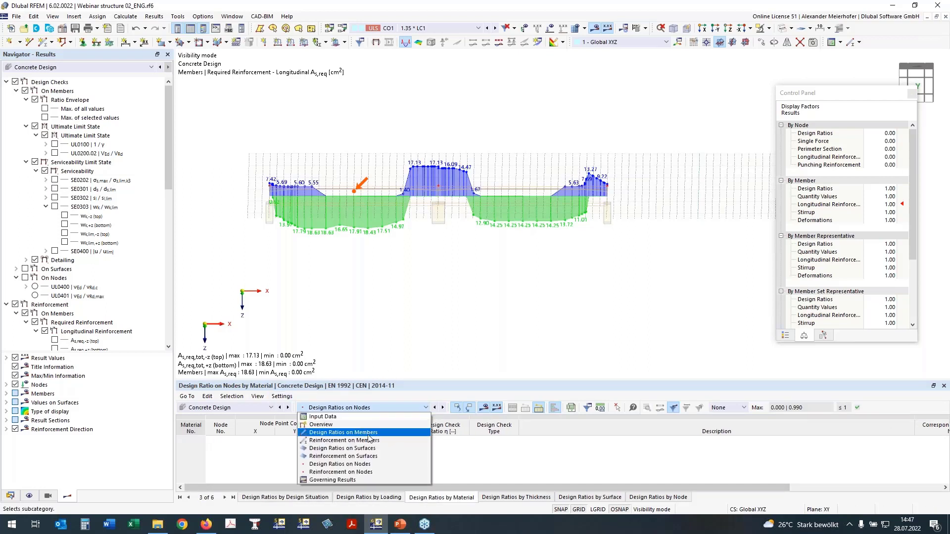
pyautogui.click(368, 435)
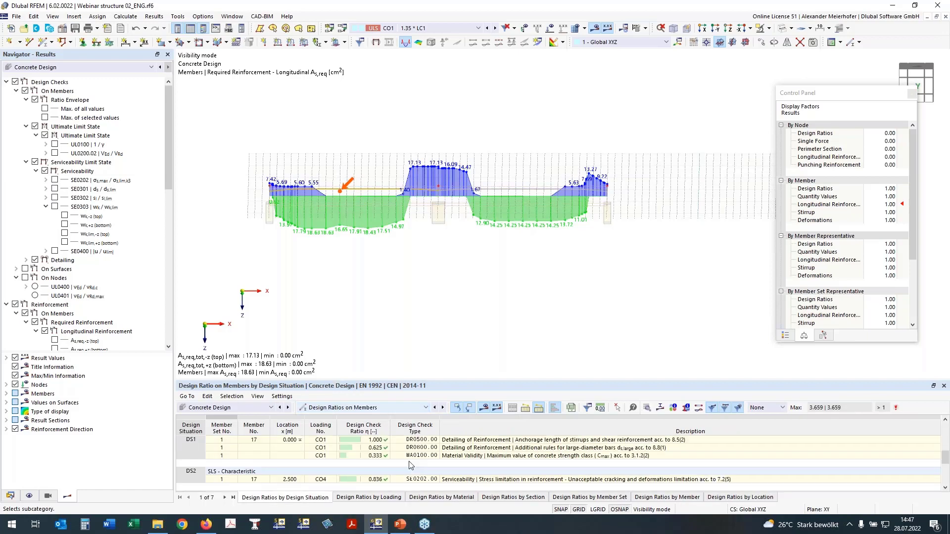
pyautogui.click(6, 429)
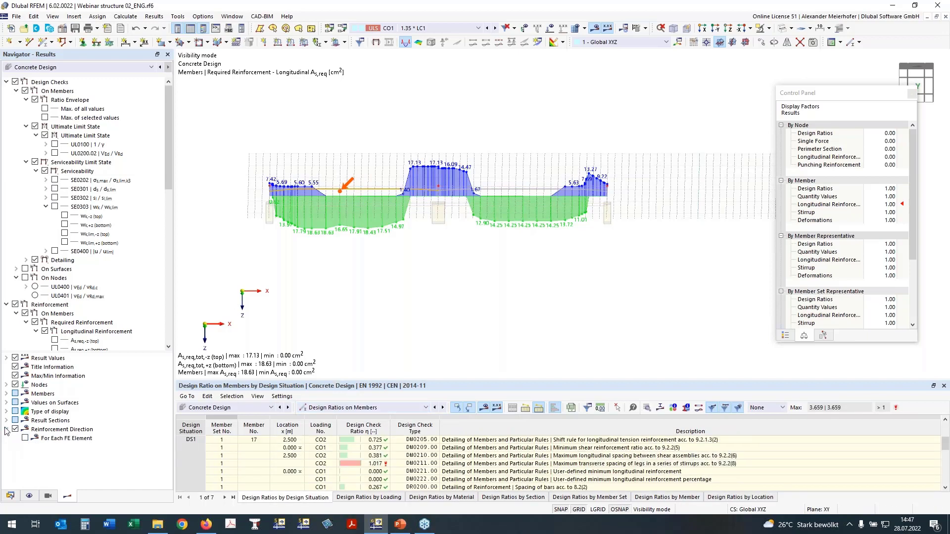
# - Create a new printout report named Concrete Design
pyautogui.click(10, 496)
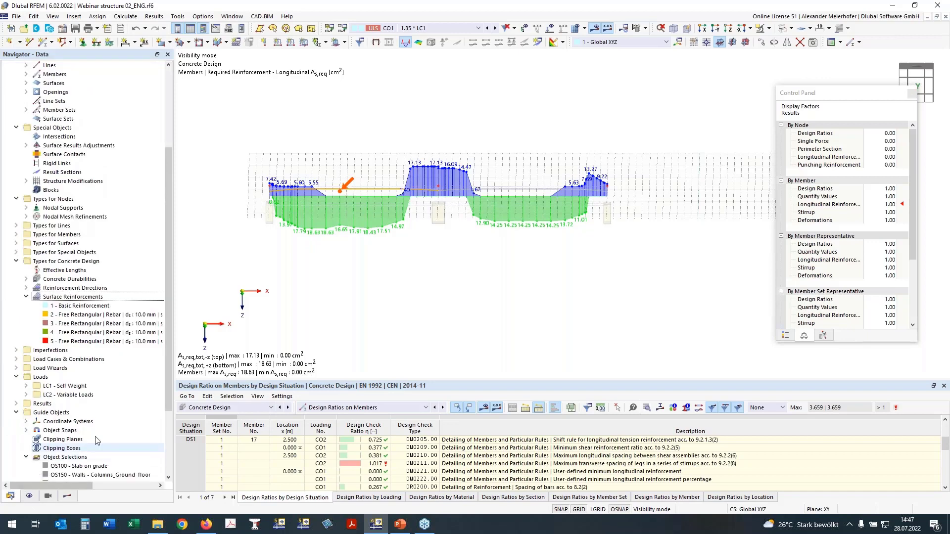
pyautogui.scroll(-5, 27, 480)
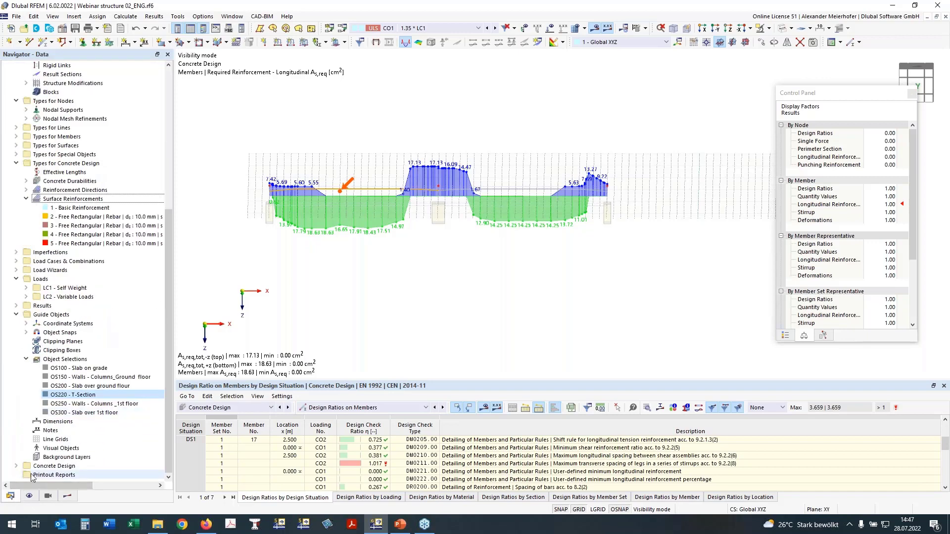
pyautogui.click(51, 476)
pyautogui.rightClick(58, 477)
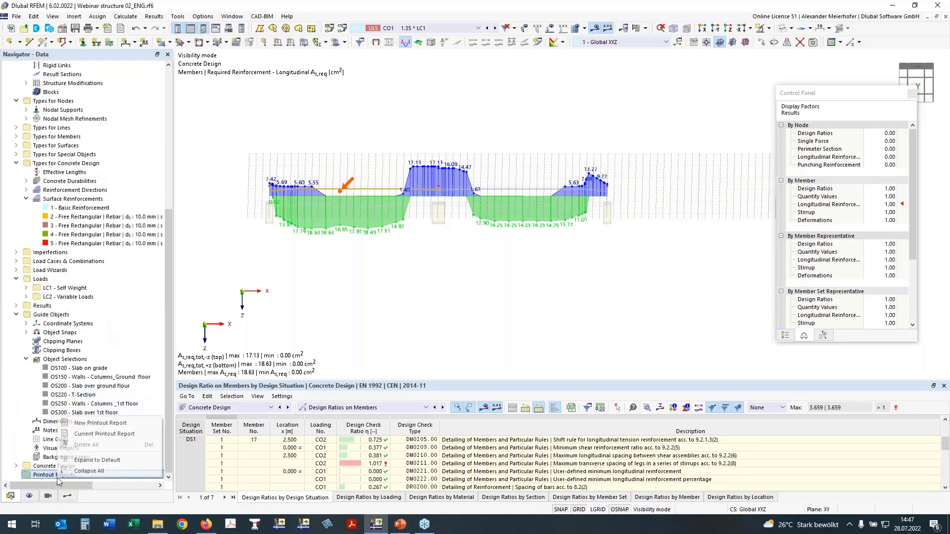
pyautogui.click(106, 424)
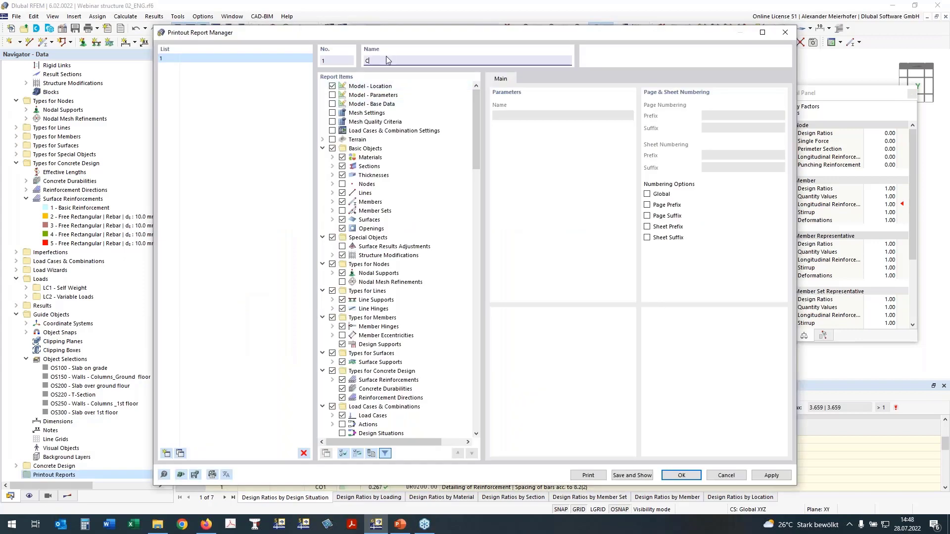
pyautogui.write('crete Design')
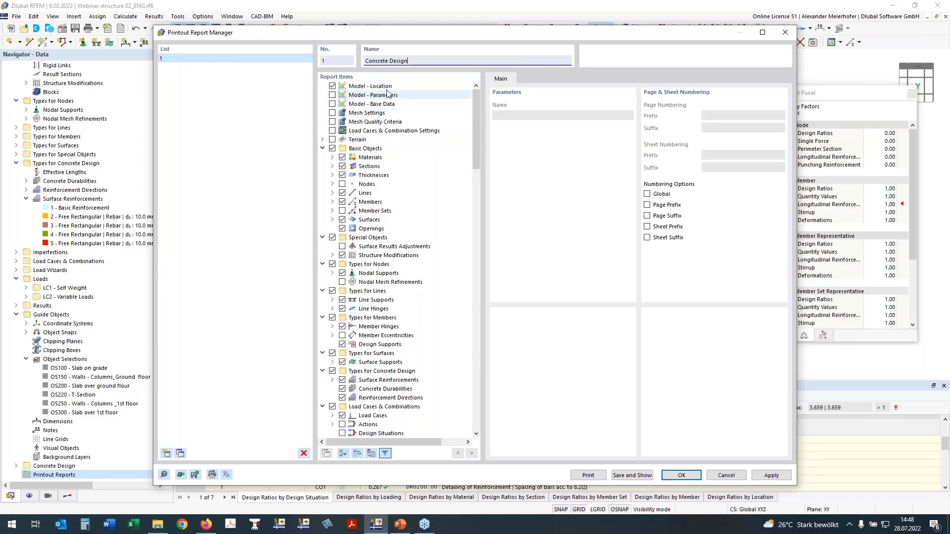
# - Exclude the model location, basic objects, special objects and the types for nodes, lines, members and surfaces from the report
pyautogui.click(332, 86)
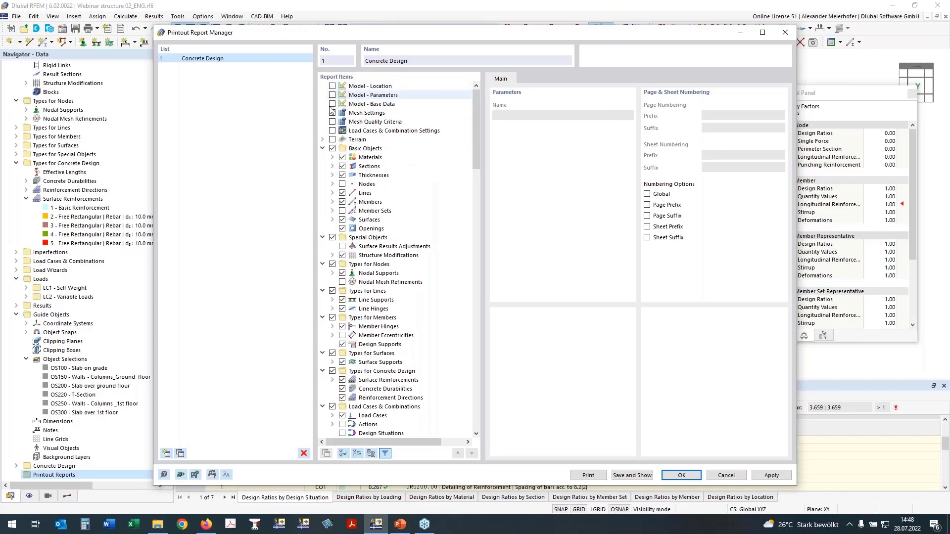
pyautogui.rightClick(336, 150)
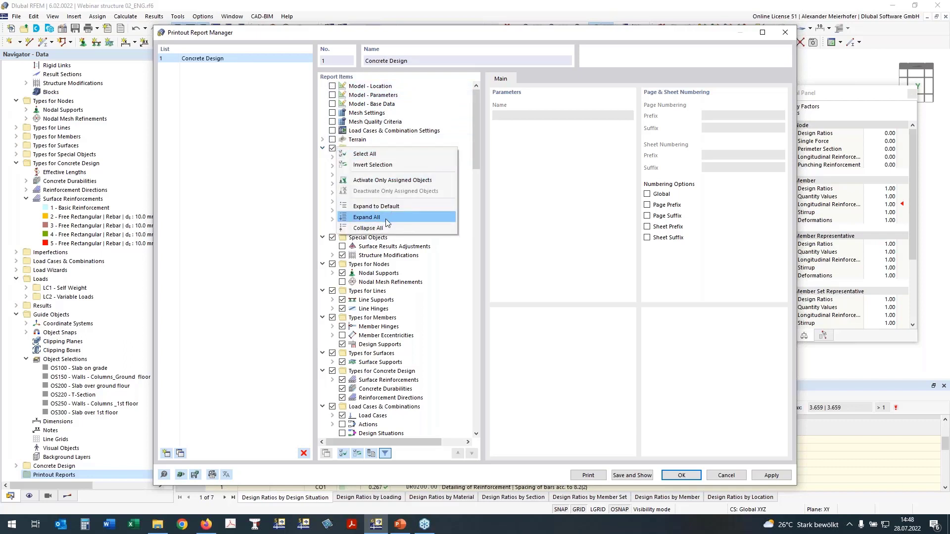
pyautogui.click(364, 207)
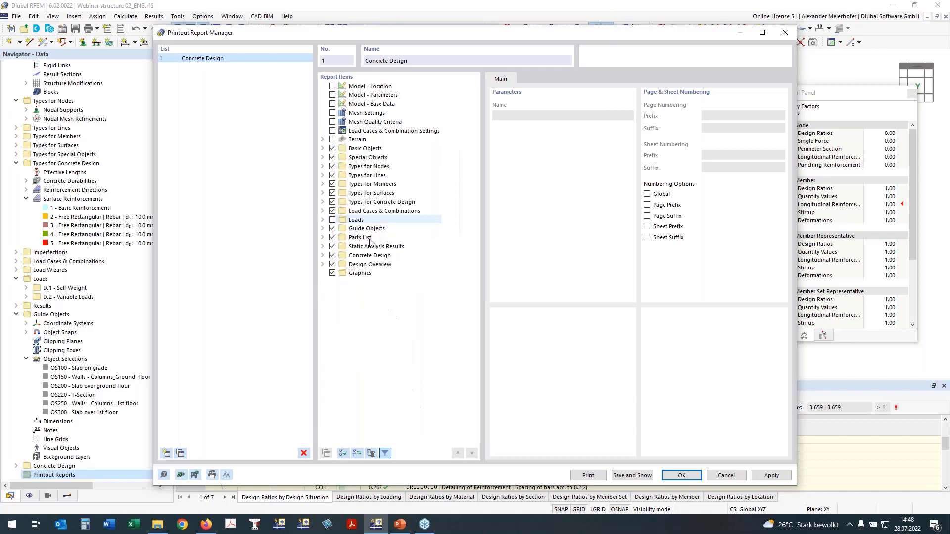
pyautogui.click(332, 149)
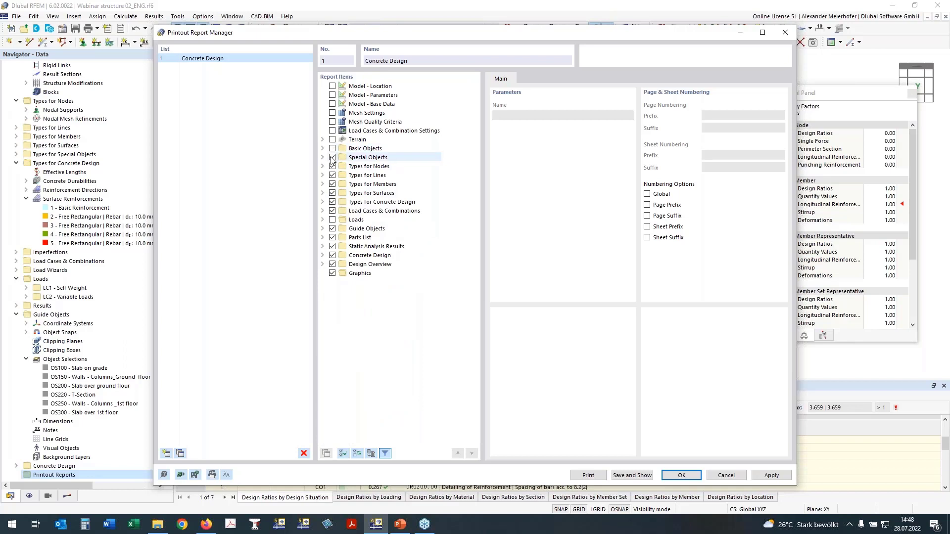
pyautogui.click(332, 157)
pyautogui.click(332, 166)
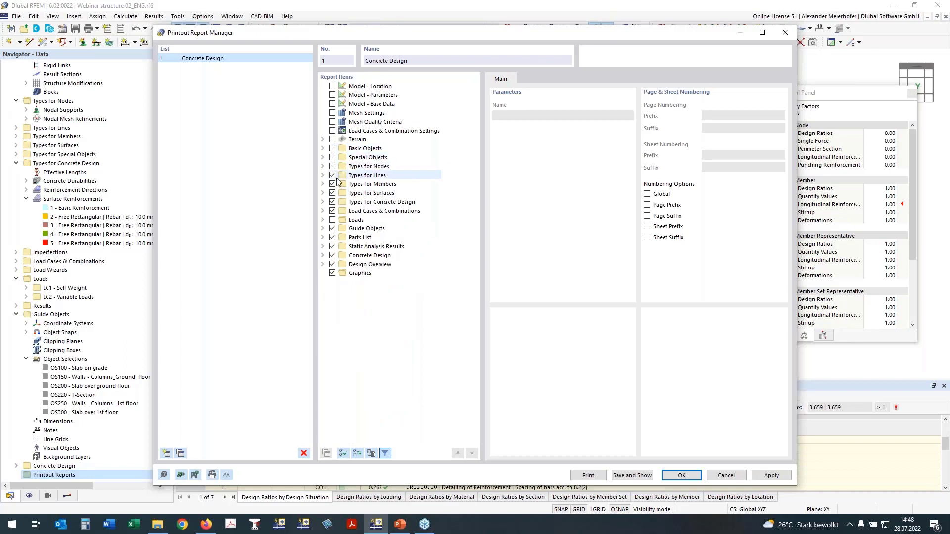
pyautogui.click(332, 185)
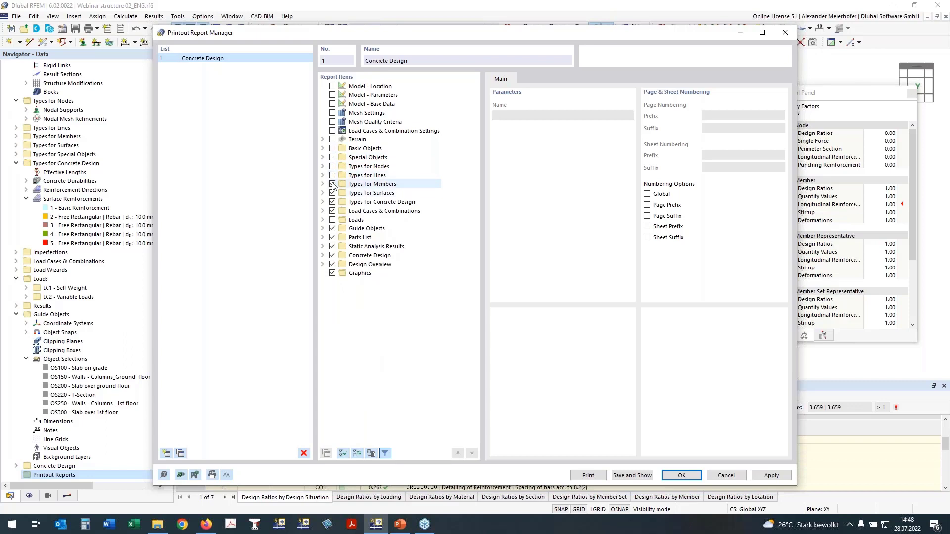
pyautogui.click(332, 193)
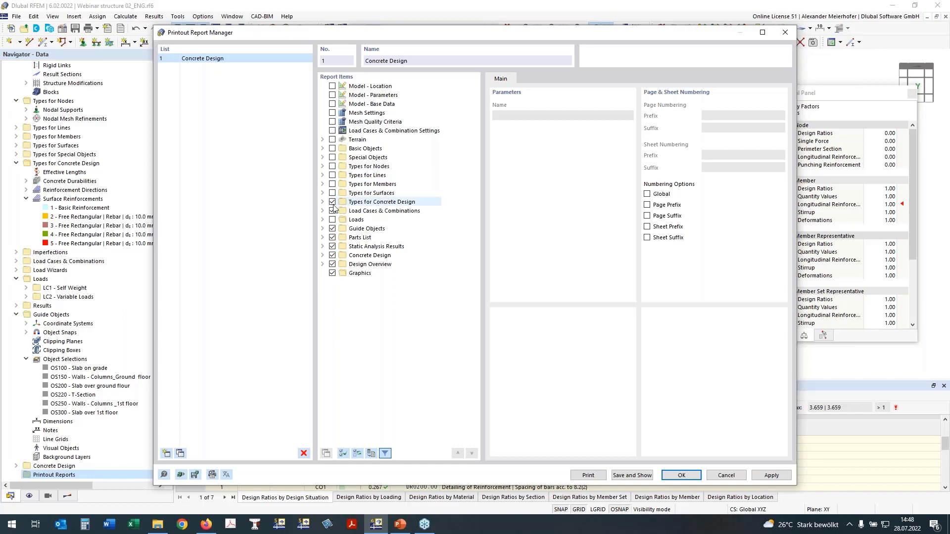
# - Keep the types for concrete design and exclude load cases and combinations, guide objects, parts list and static analysis results from the report
pyautogui.click(322, 202)
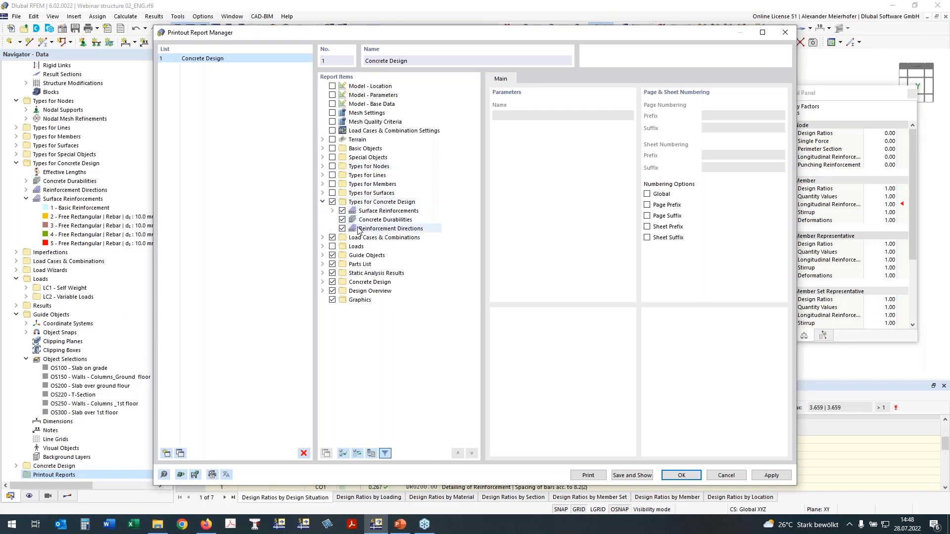
pyautogui.click(332, 237)
pyautogui.click(332, 255)
pyautogui.click(332, 265)
pyautogui.click(332, 273)
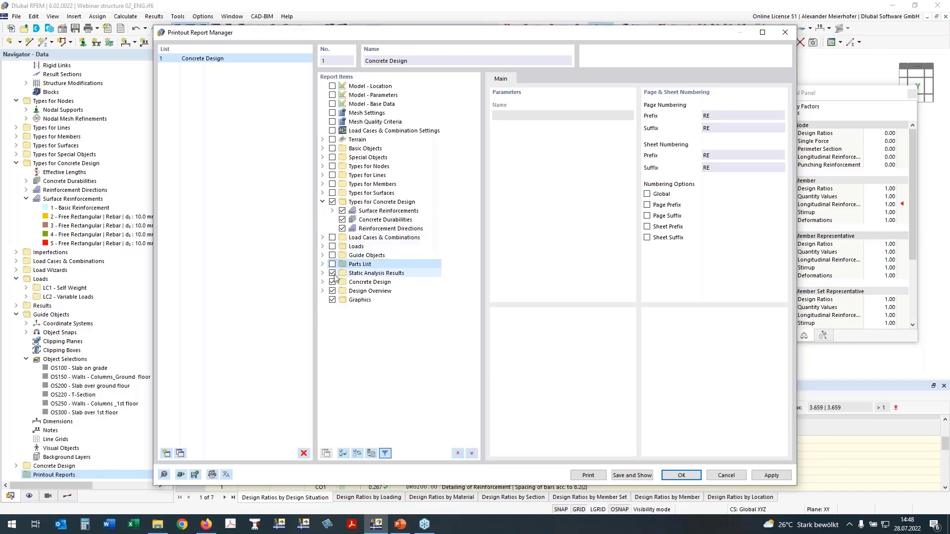
# - Exclude the design ratio on members by member from the report's concrete design results
pyautogui.click(322, 282)
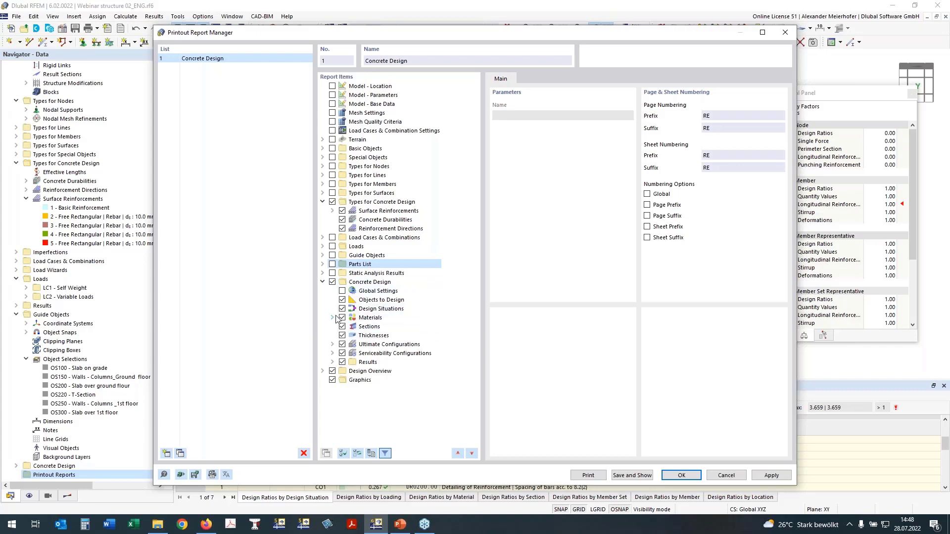
pyautogui.click(333, 363)
pyautogui.scroll(-7, 375, 181)
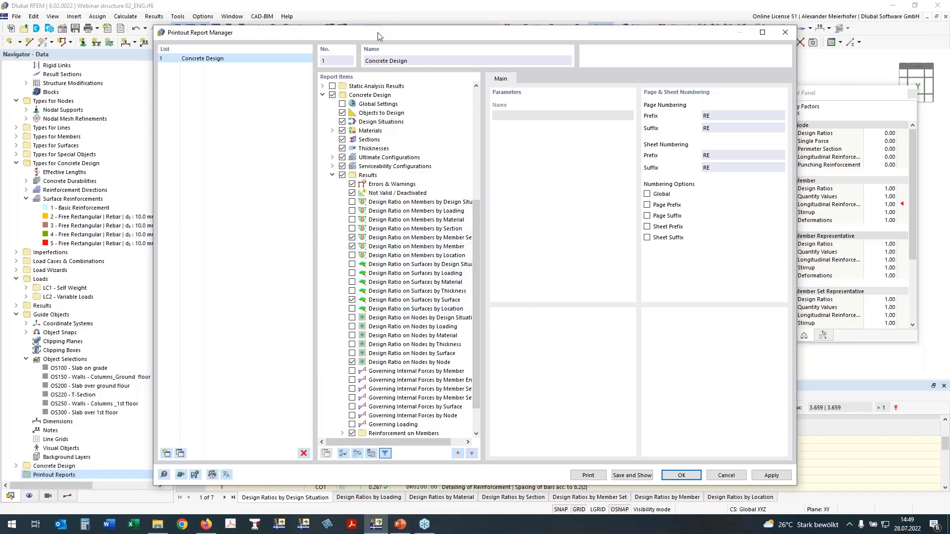
pyautogui.moveTo(378, 31); pyautogui.dragTo(277, 0)
pyautogui.moveTo(534, 7); pyautogui.dragTo(531, 34)
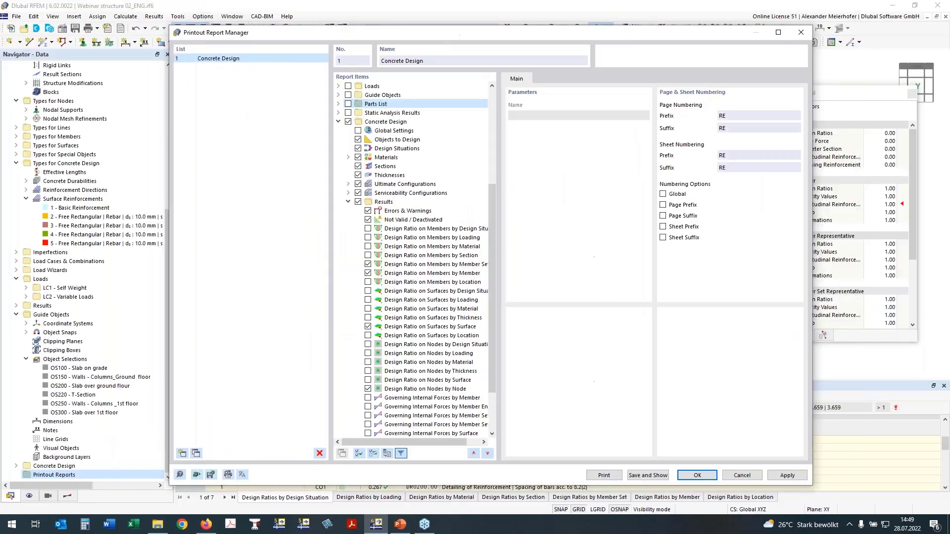
pyautogui.click(367, 273)
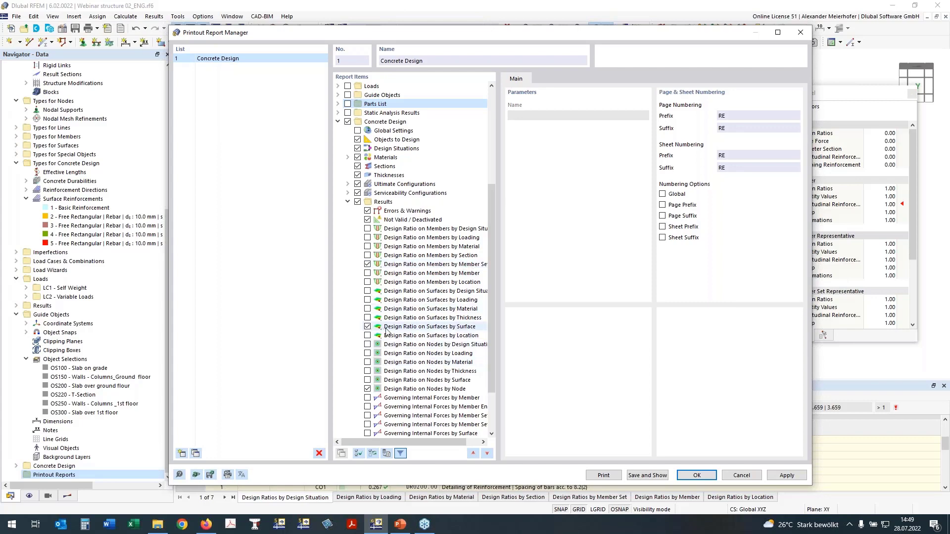
# - Exclude the required and provided reinforcement by member from the report's member reinforcement results
pyautogui.scroll(-3, 386, 333)
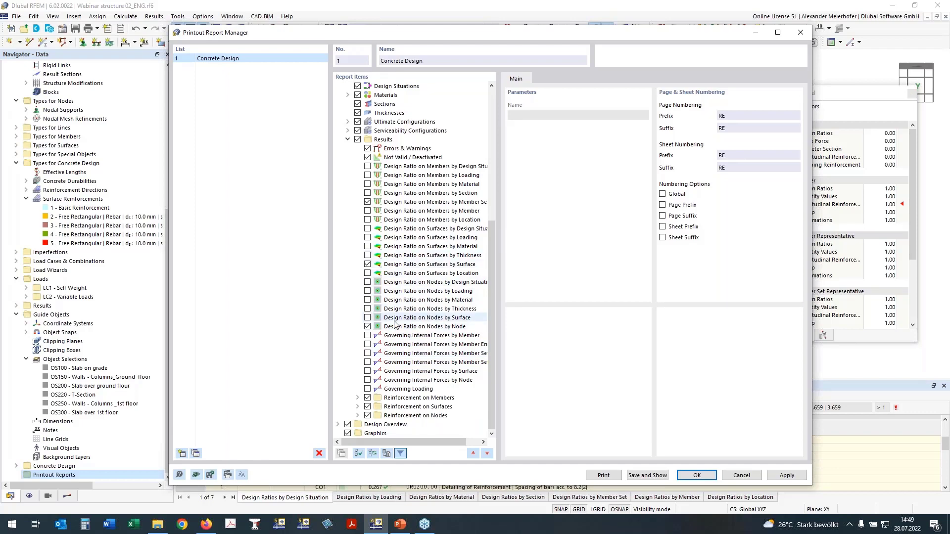
pyautogui.click(358, 398)
pyautogui.scroll(-3, 396, 376)
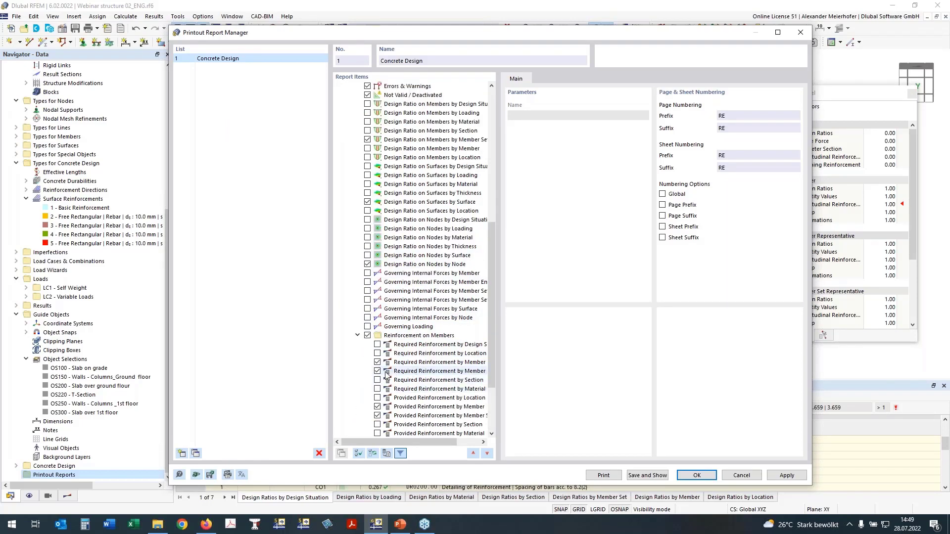
pyautogui.moveTo(379, 439); pyautogui.dragTo(394, 442)
pyautogui.click(365, 362)
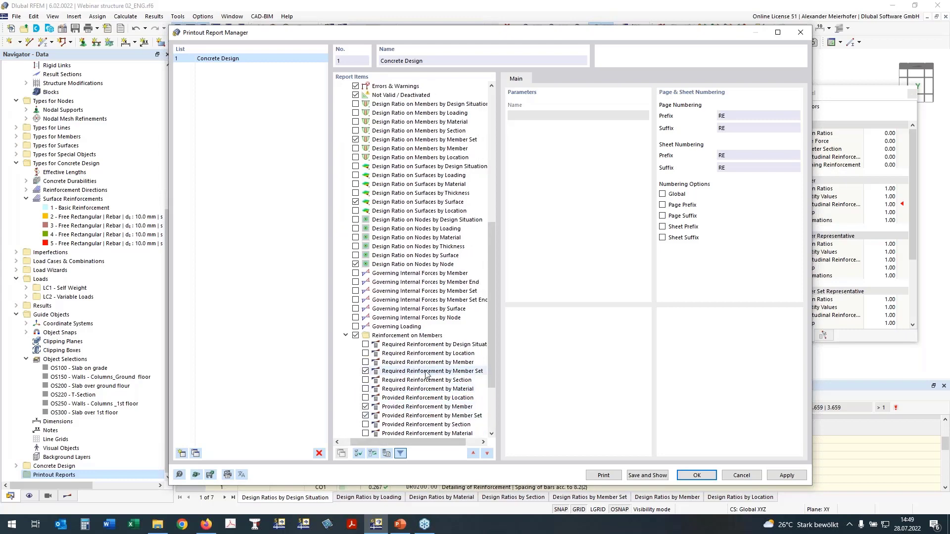
pyautogui.scroll(-2, 425, 374)
pyautogui.click(365, 344)
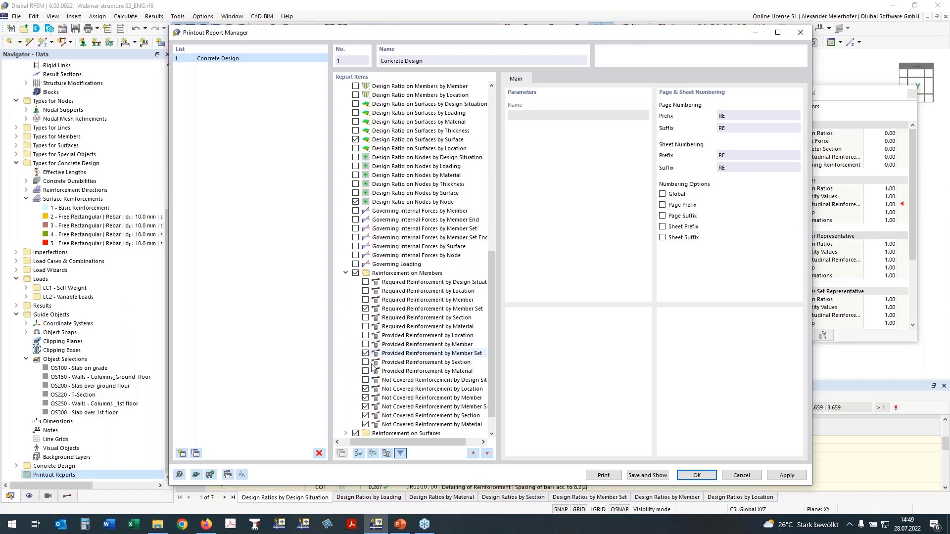
# - Exclude the not covered reinforcement by location, member, member set, section and material from the report
pyautogui.scroll(-1, 396, 356)
pyautogui.click(365, 362)
pyautogui.click(365, 371)
pyautogui.click(365, 380)
pyautogui.click(365, 389)
pyautogui.click(365, 397)
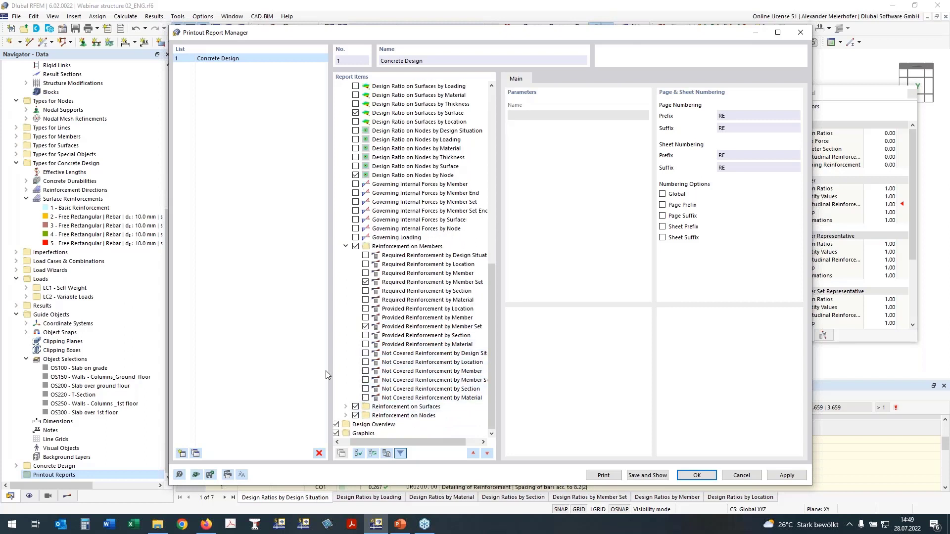
# - Exclude the design overview from the report, then save it and show it in a reduced, non-maximized window
pyautogui.click(346, 415)
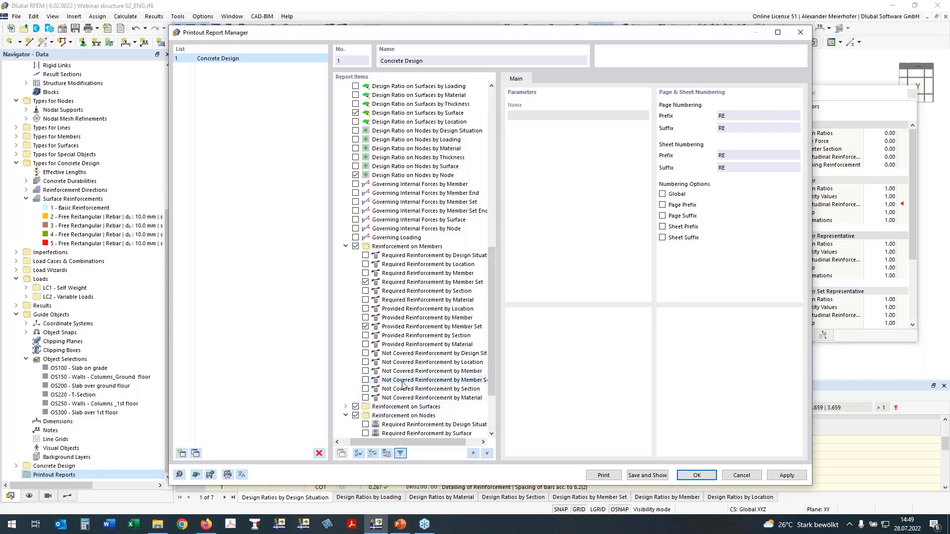
pyautogui.scroll(-1, 382, 391)
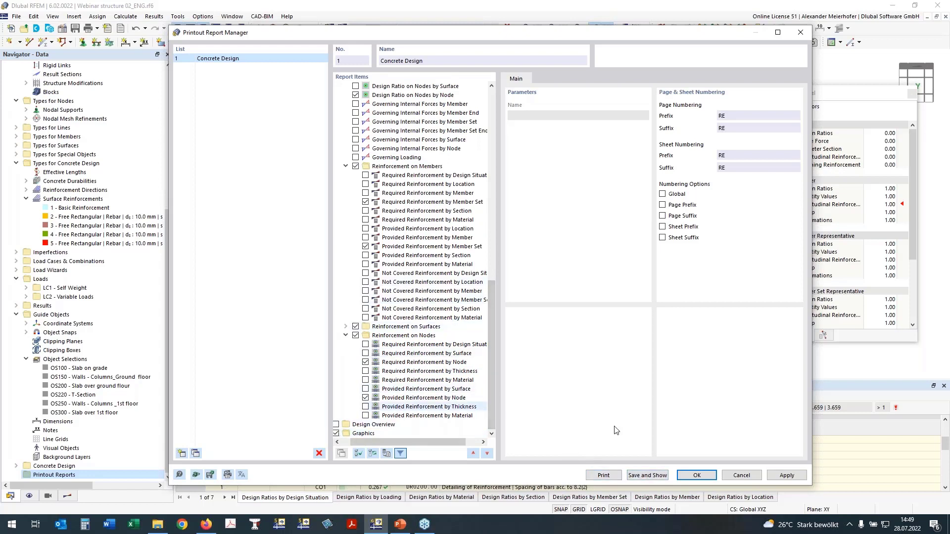
pyautogui.click(632, 474)
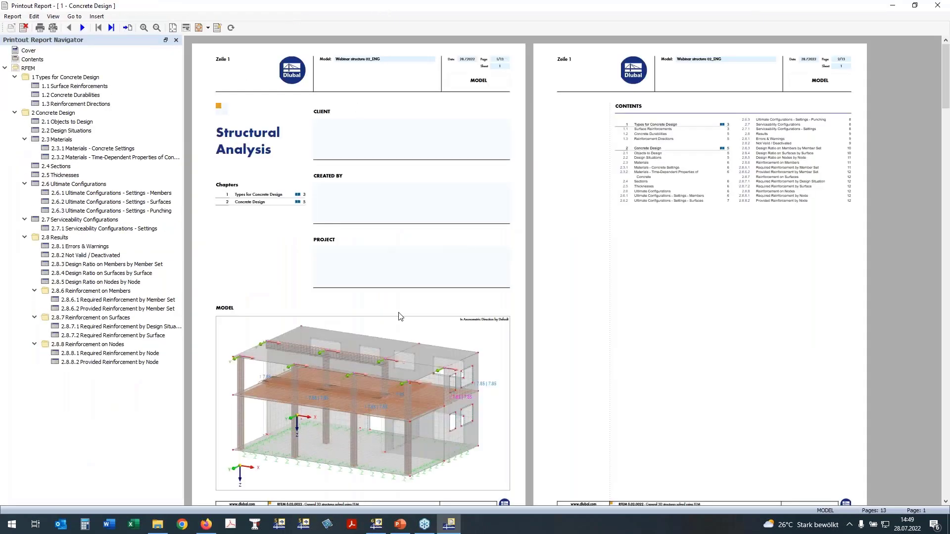
pyautogui.doubleClick(444, 15)
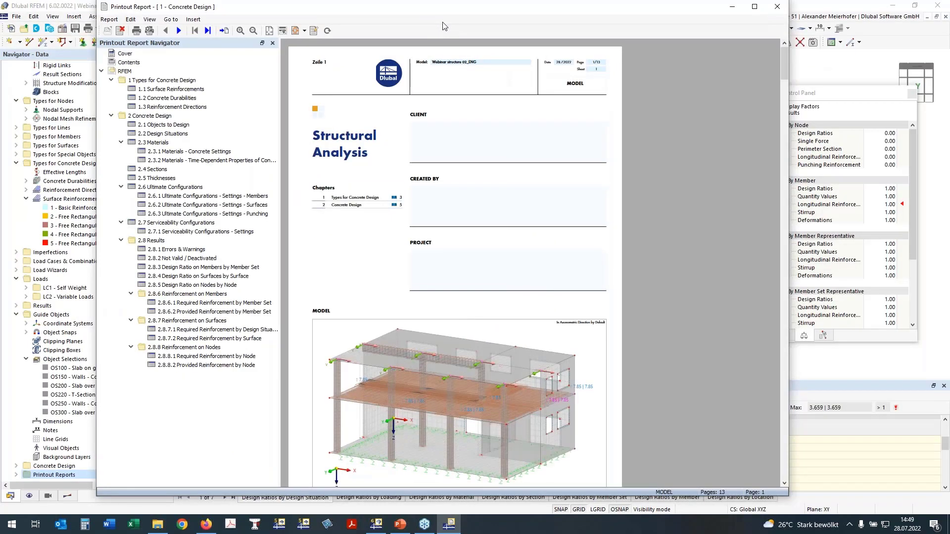
# - Examine the report's chapters on design ratios on members by member set and on surfaces by surface
pyautogui.scroll(-1, 407, 287)
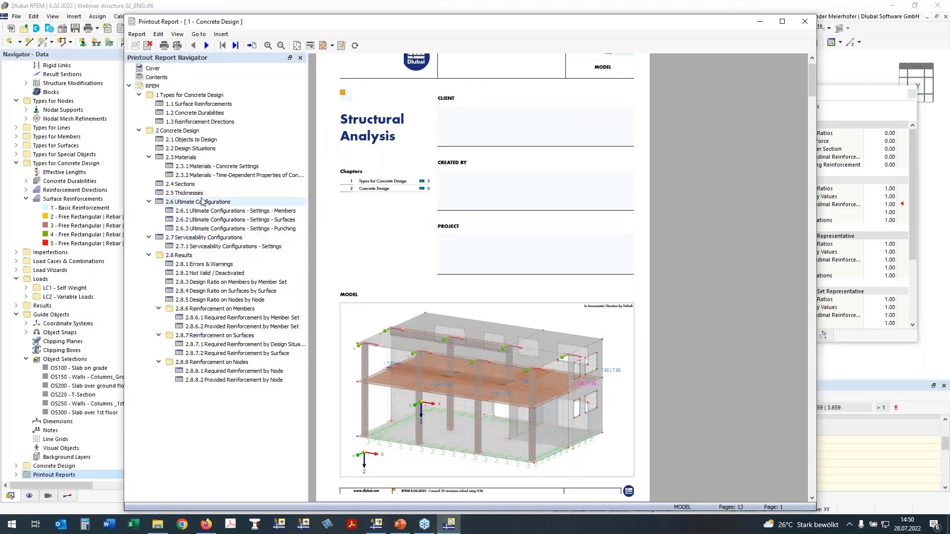
pyautogui.click(192, 283)
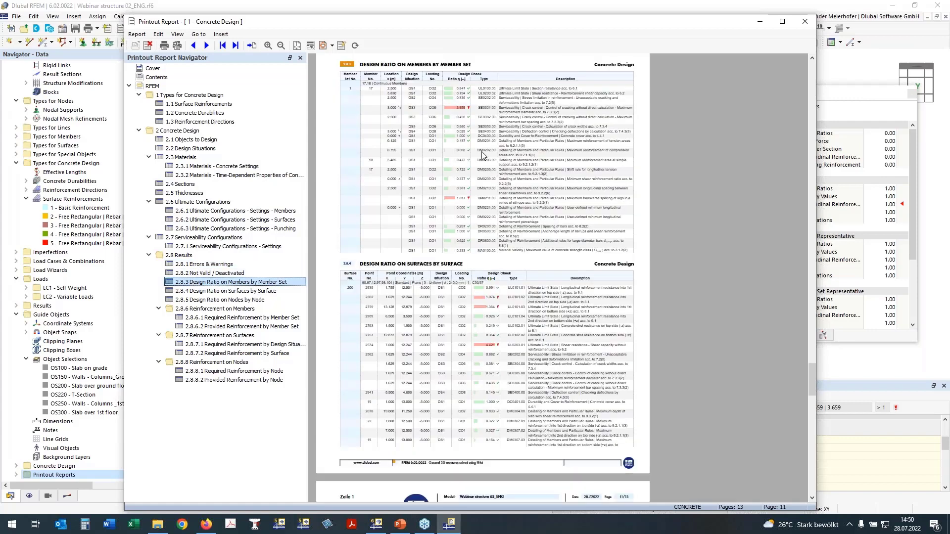
pyautogui.scroll(5, 482, 155)
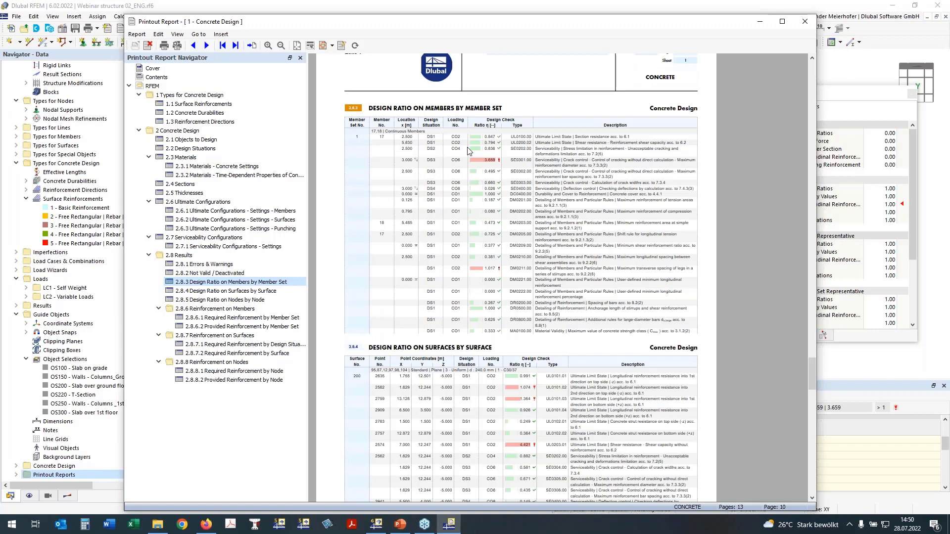
pyautogui.scroll(-1, 469, 151)
pyautogui.scroll(-3, 468, 151)
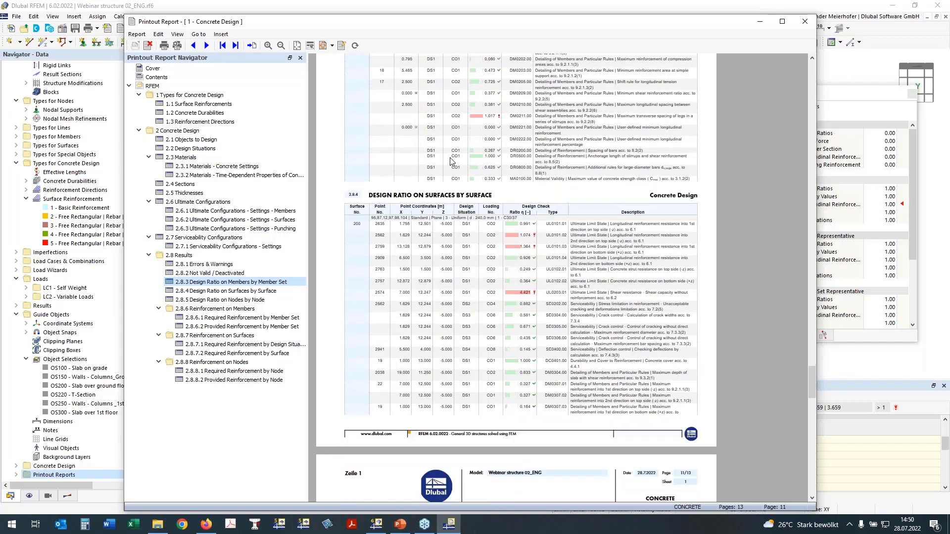
pyautogui.scroll(4, 452, 158)
pyautogui.keyDown('ctrl'); pyautogui.scroll(2, 494, 159); pyautogui.keyUp('ctrl')
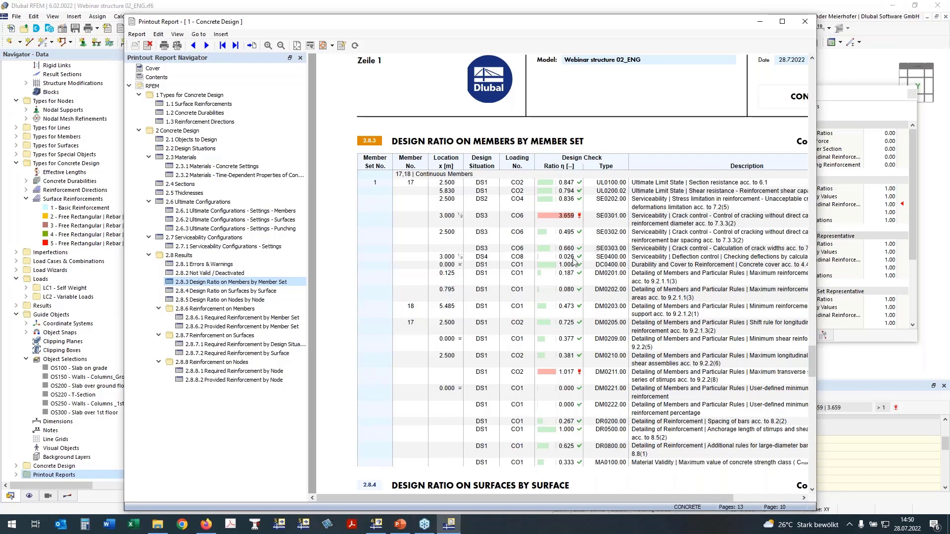
# - Examine the report's design ratios by member set, surface and node, and the required reinforcement by member set
pyautogui.scroll(-3, 573, 267)
pyautogui.scroll(-3, 573, 272)
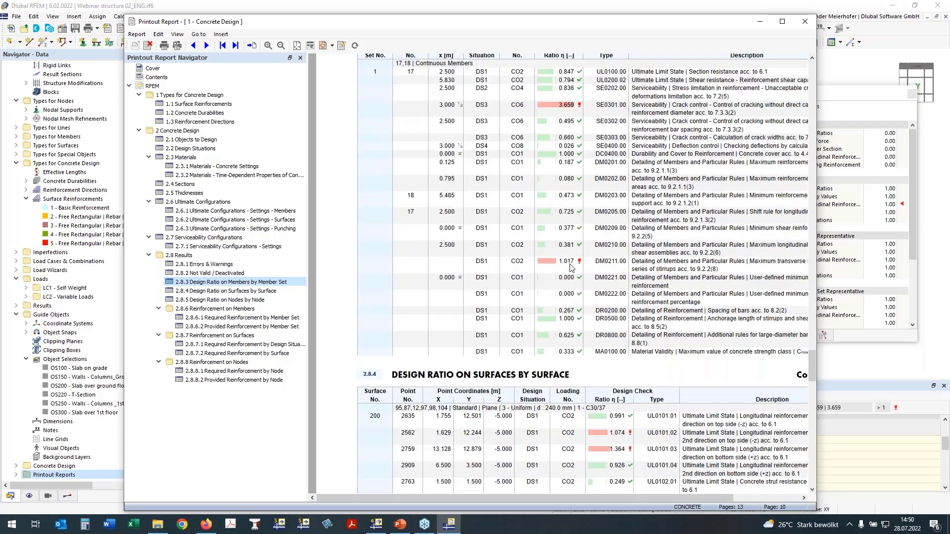
pyautogui.scroll(-3, 598, 271)
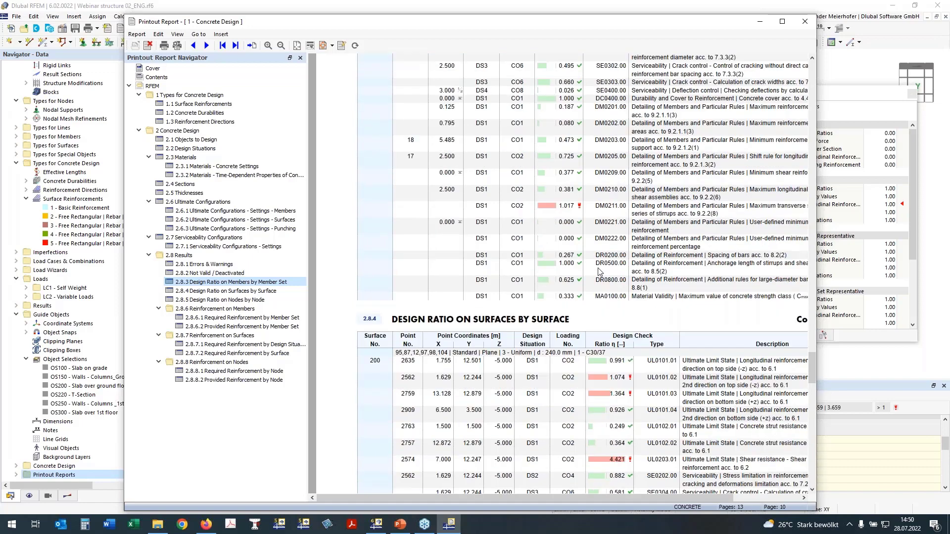
pyautogui.scroll(-3, 574, 255)
pyautogui.scroll(-5, 554, 239)
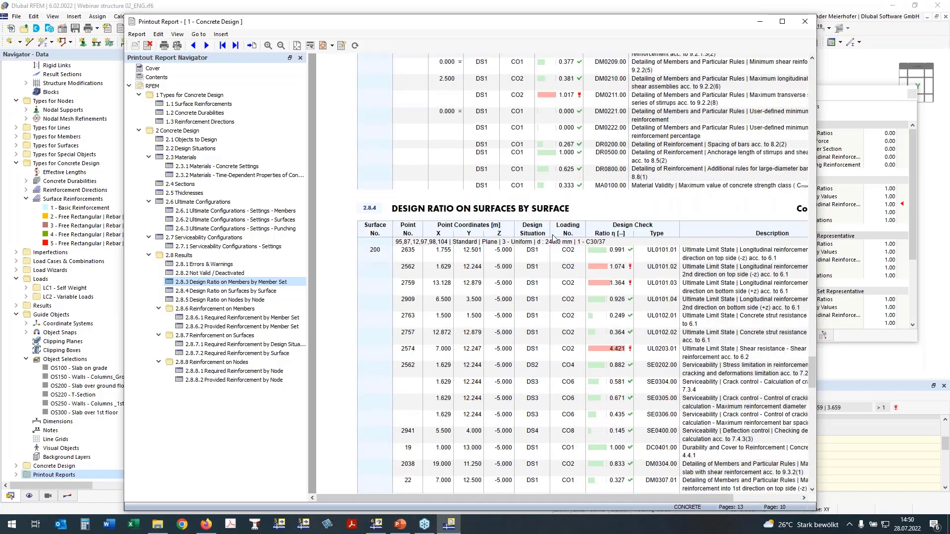
pyautogui.scroll(-10, 574, 250)
pyautogui.scroll(-15, 574, 250)
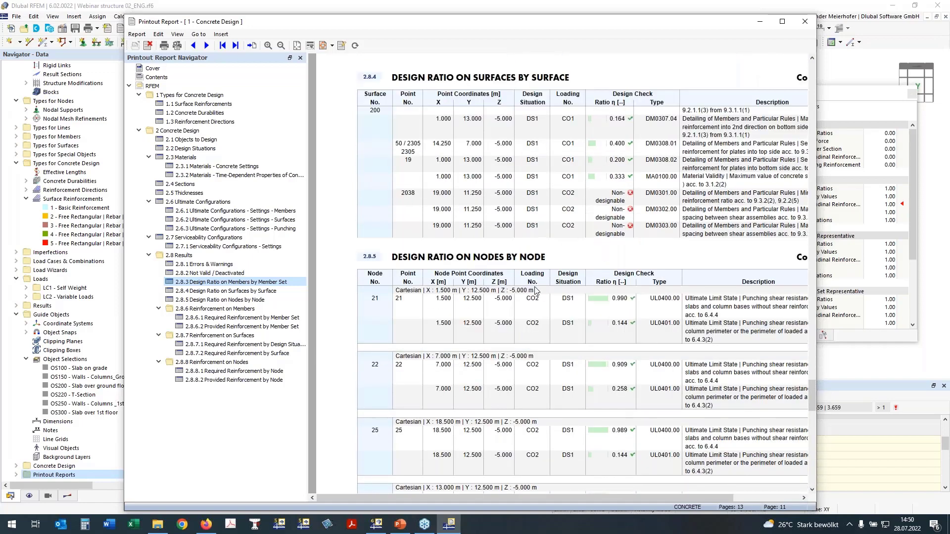
pyautogui.scroll(-5, 536, 286)
pyautogui.scroll(-3, 535, 287)
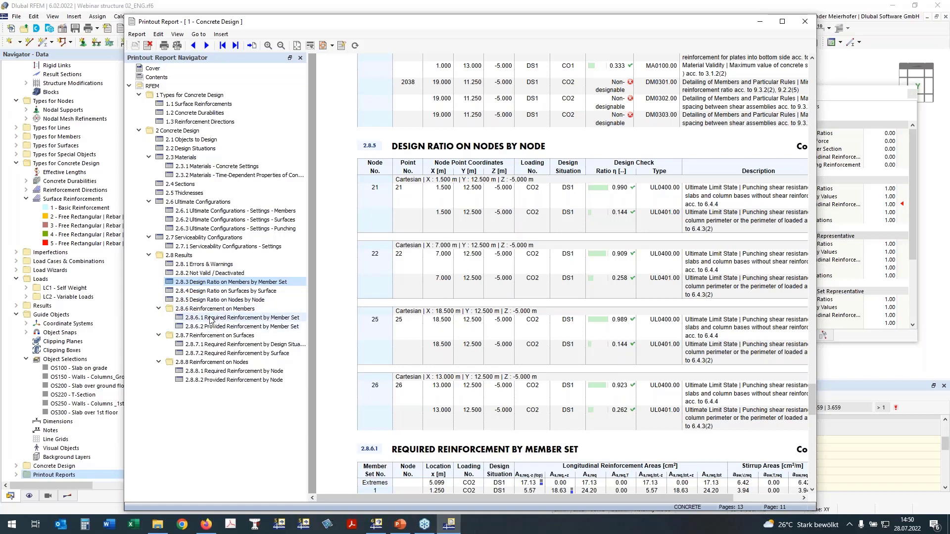
pyautogui.click(208, 319)
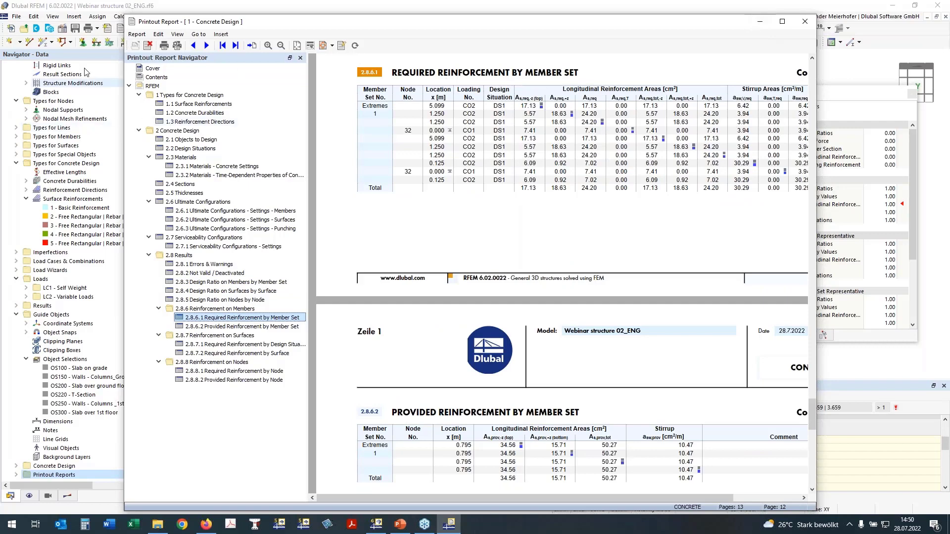
# - Return to the model and view the beam's required longitudinal reinforcement diagram in the reverse Y-direction
pyautogui.click(104, 9)
pyautogui.moveTo(362, 311); pyautogui.dragTo(361, 323, button='middle')
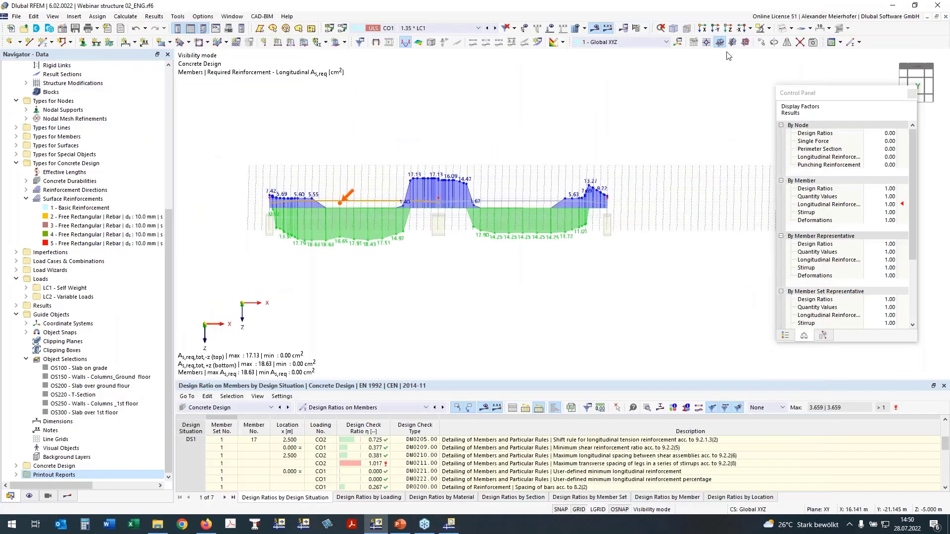
pyautogui.click(748, 43)
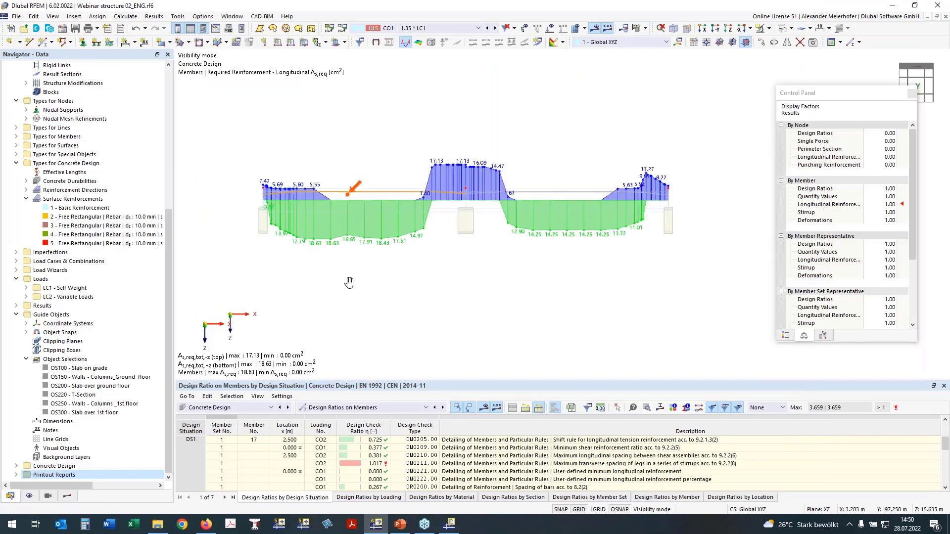
pyautogui.click(718, 30)
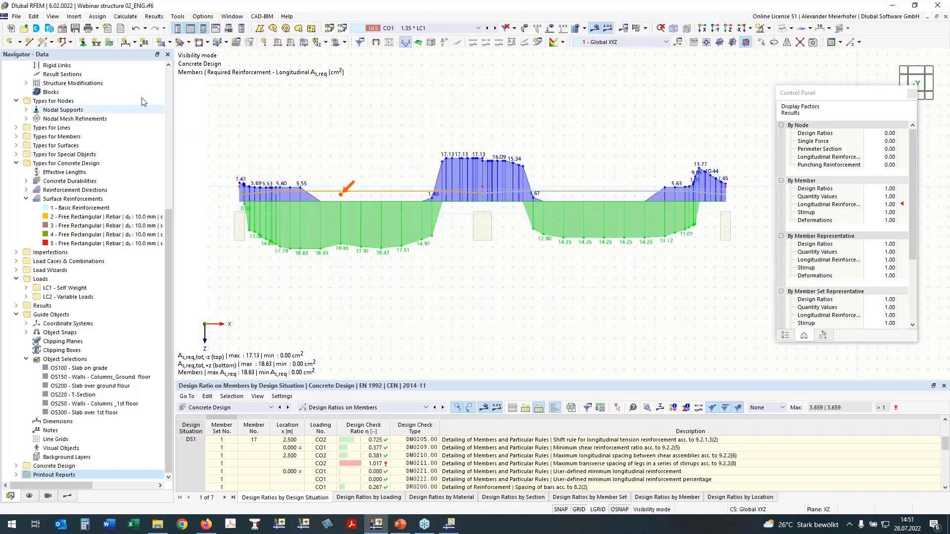
# - Set up a graphic printout of the current window for the Concrete Design report, using a defined area in the graphics
pyautogui.click(99, 31)
pyautogui.click(134, 41)
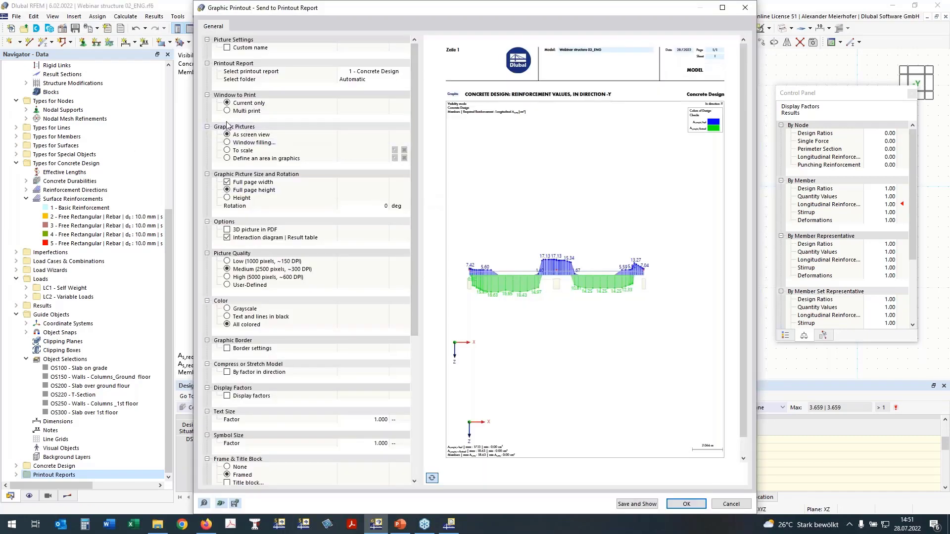
pyautogui.click(227, 111)
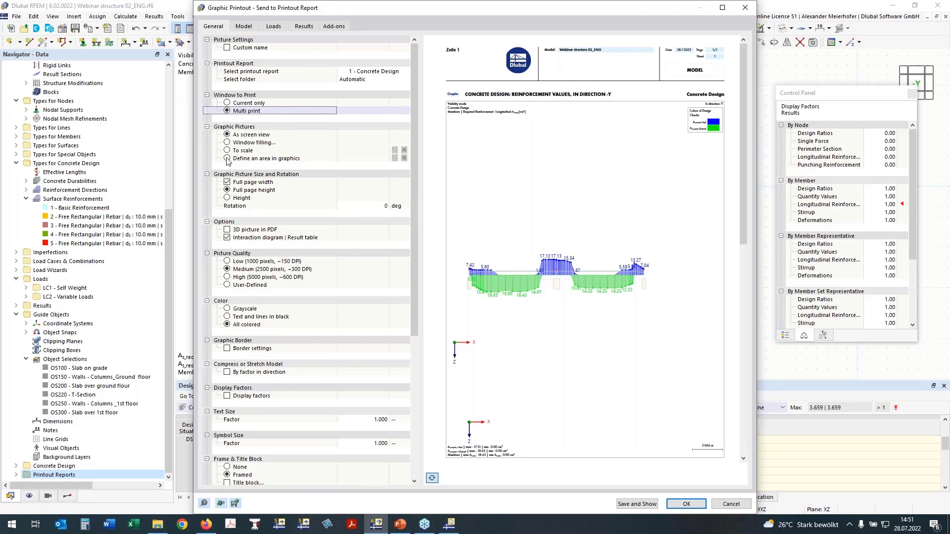
pyautogui.click(227, 159)
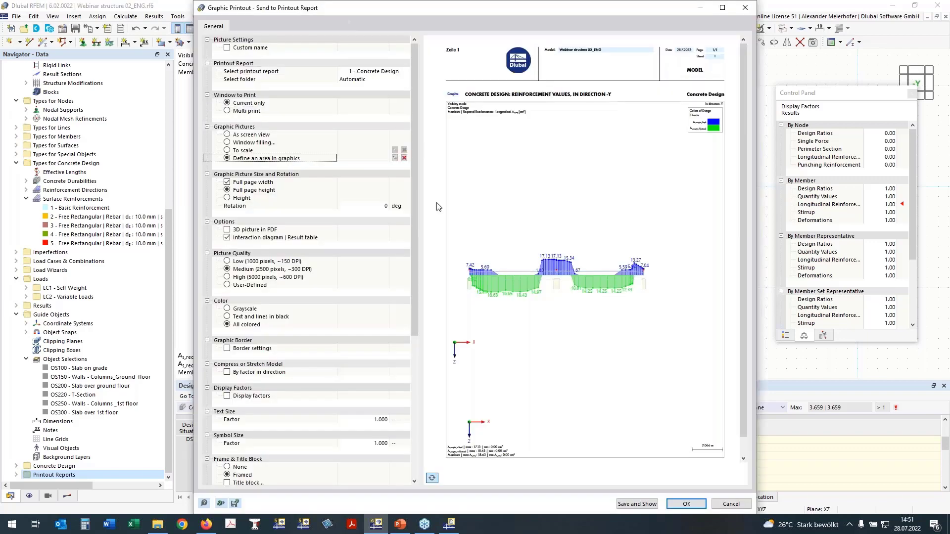
pyautogui.click(394, 159)
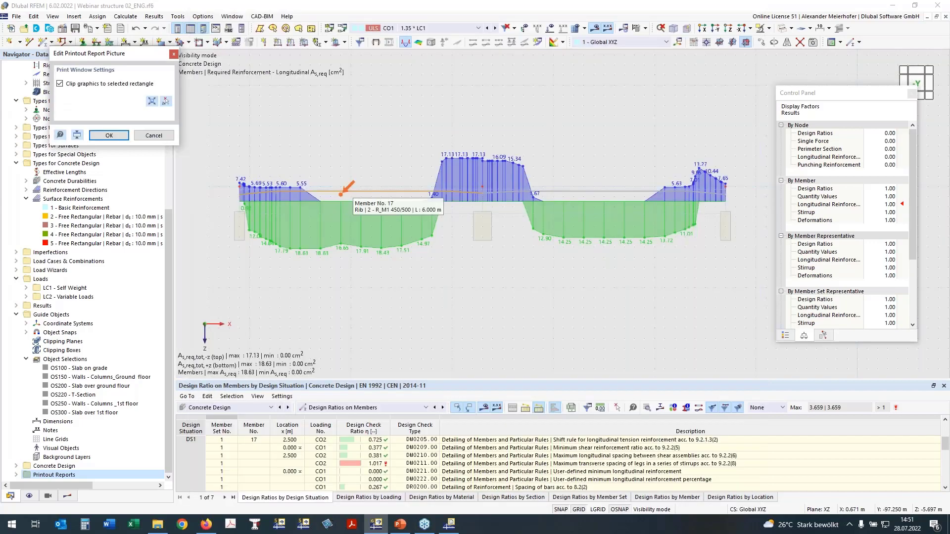
pyautogui.click(166, 100)
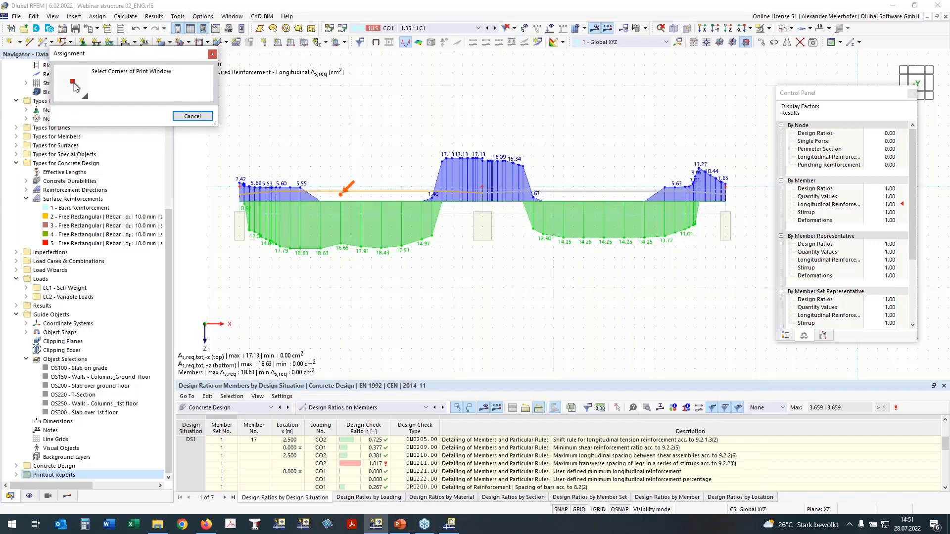
pyautogui.click(229, 126)
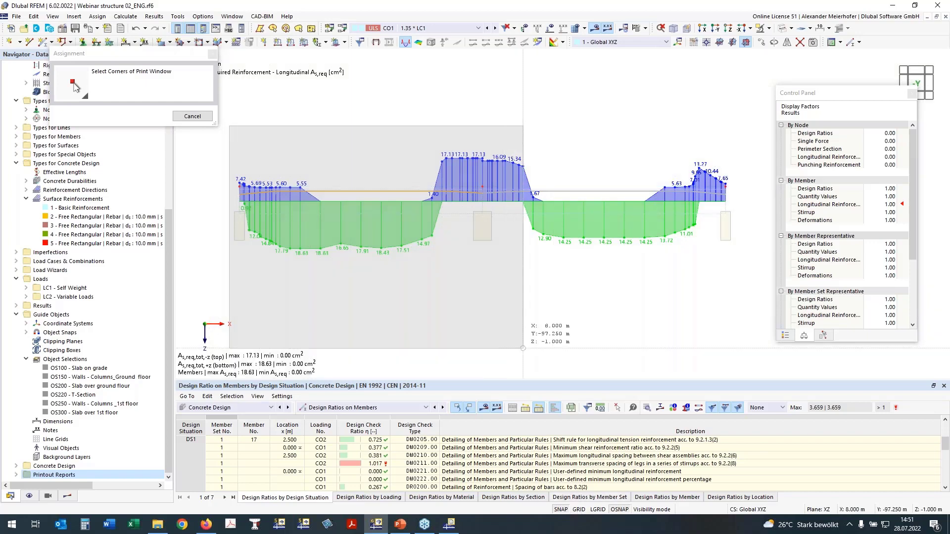
pyautogui.click(745, 287)
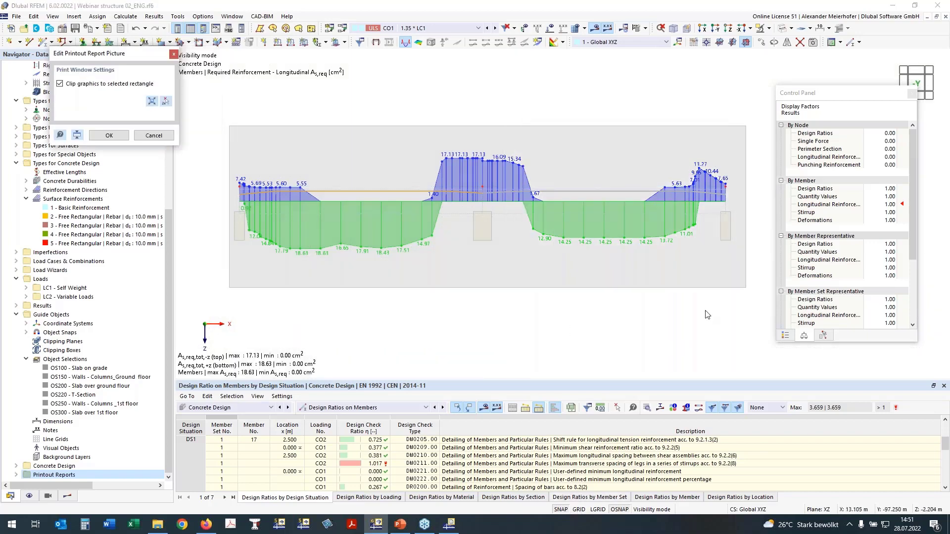
# - Clip the picture to a rectangle enclosing the beam's whole reinforcement diagram with a margin all around
pyautogui.click(166, 101)
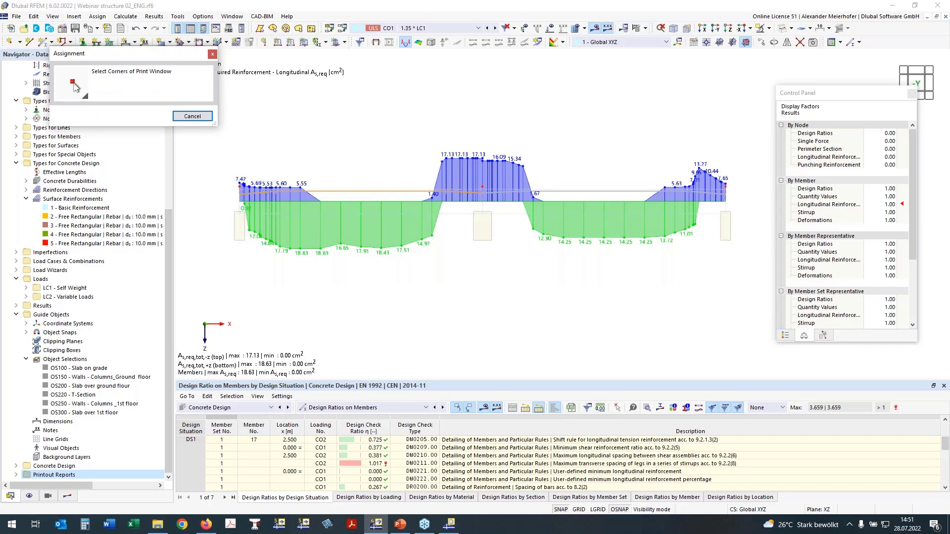
pyautogui.click(222, 123)
pyautogui.click(756, 298)
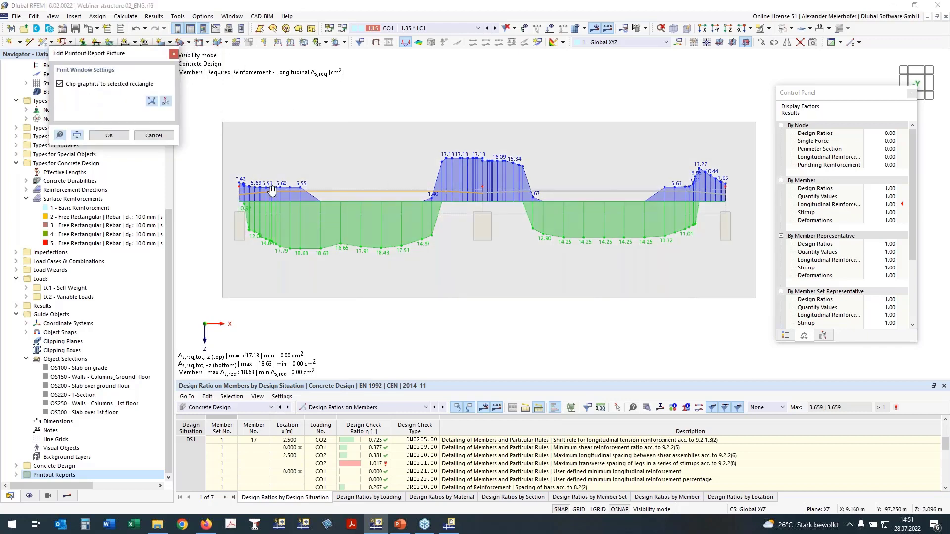
pyautogui.click(108, 137)
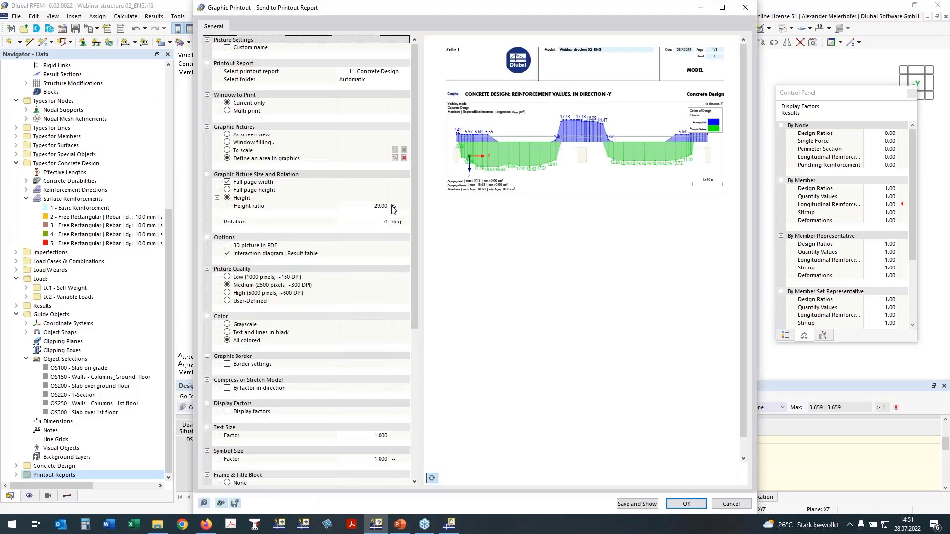
# - Set the graphic picture's height ratio to 33 %
pyautogui.click(388, 206)
pyautogui.write('33')
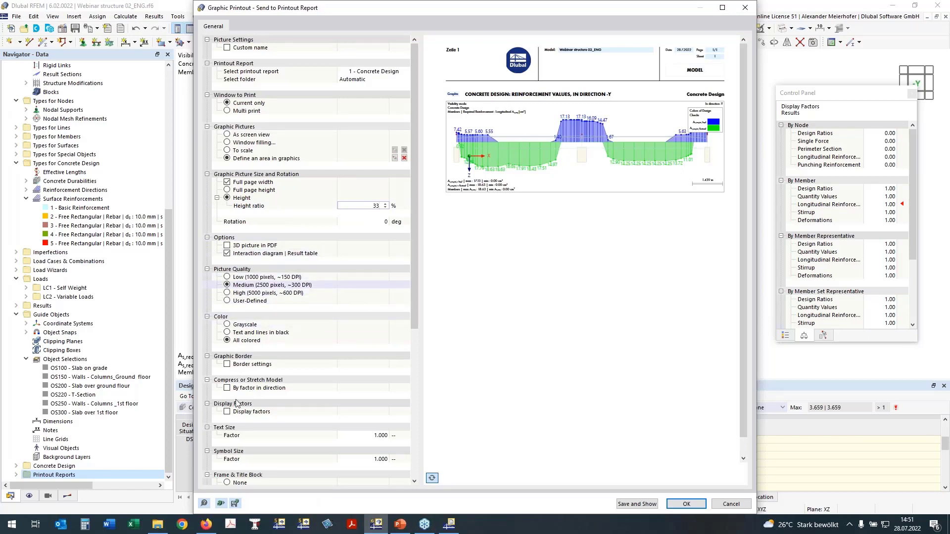
pyautogui.click(227, 435)
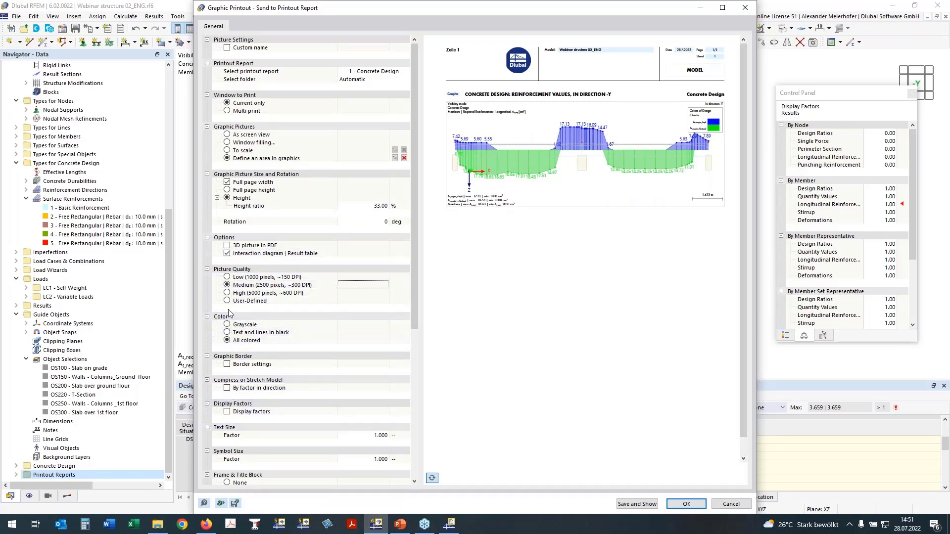
# - Place the color scale outside the graphic picture and send the graphic to the printout report
pyautogui.scroll(-5, 235, 299)
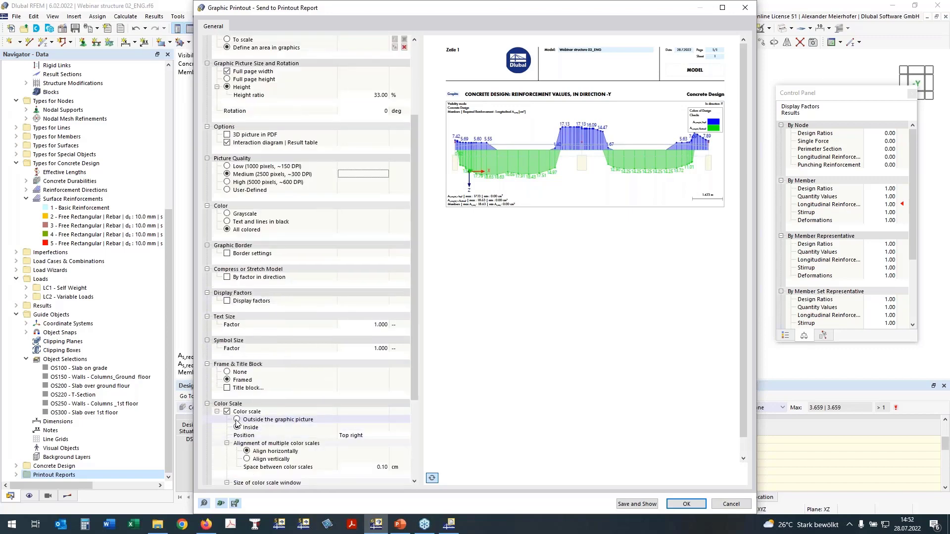
pyautogui.click(238, 422)
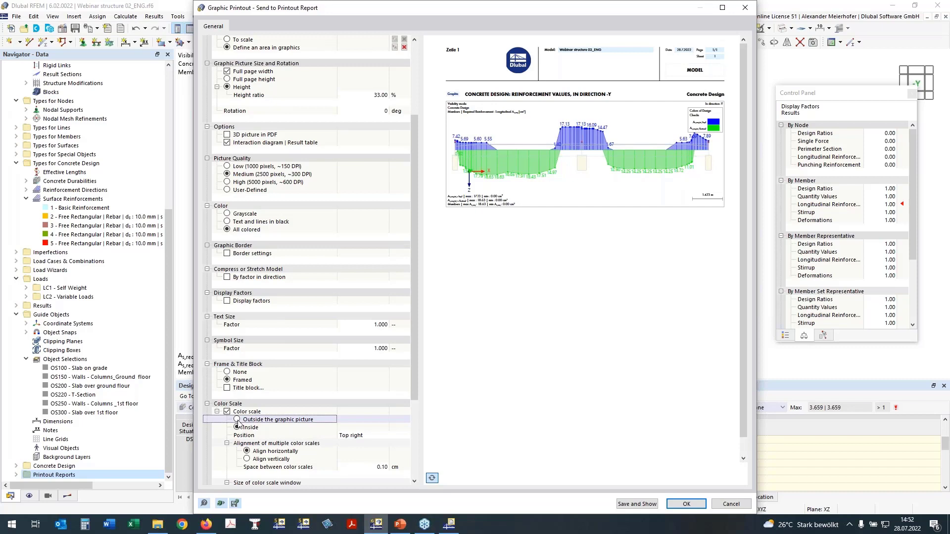
pyautogui.click(237, 419)
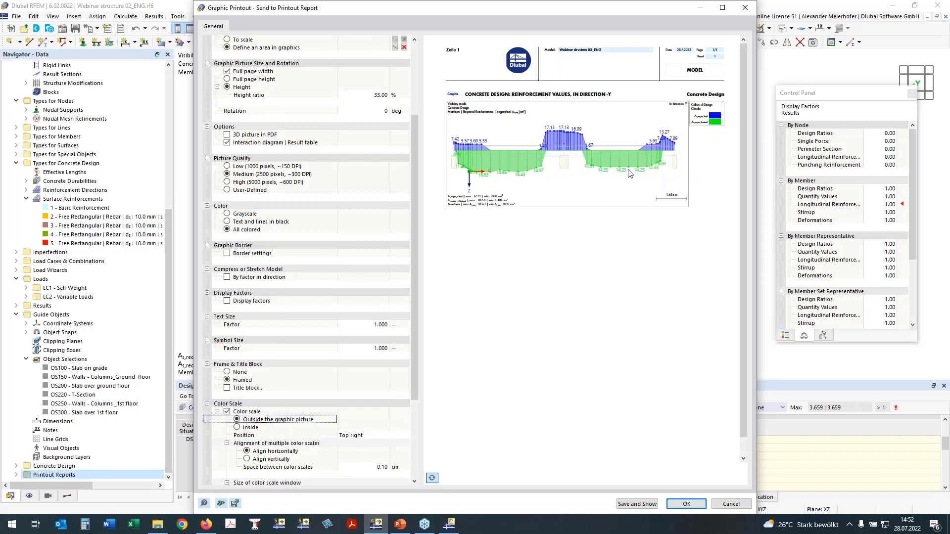
pyautogui.click(686, 504)
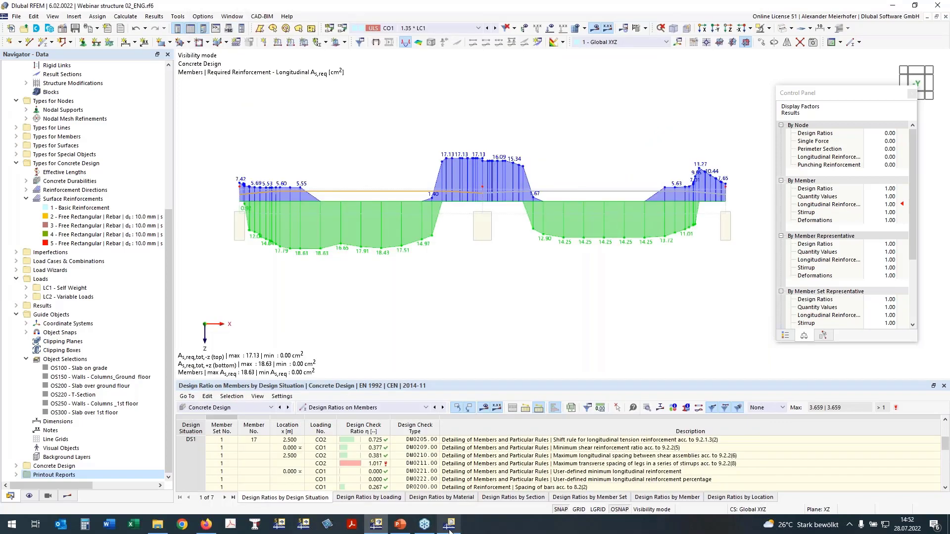
# - Check the beam's reinforcement graphic in the printout report, then minimize the report window
pyautogui.moveTo(450, 528)
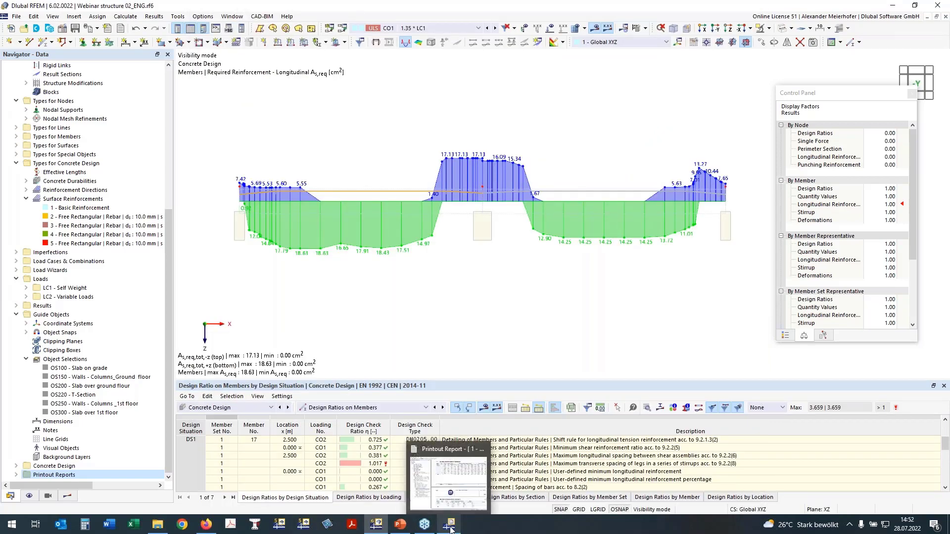
pyautogui.click(450, 528)
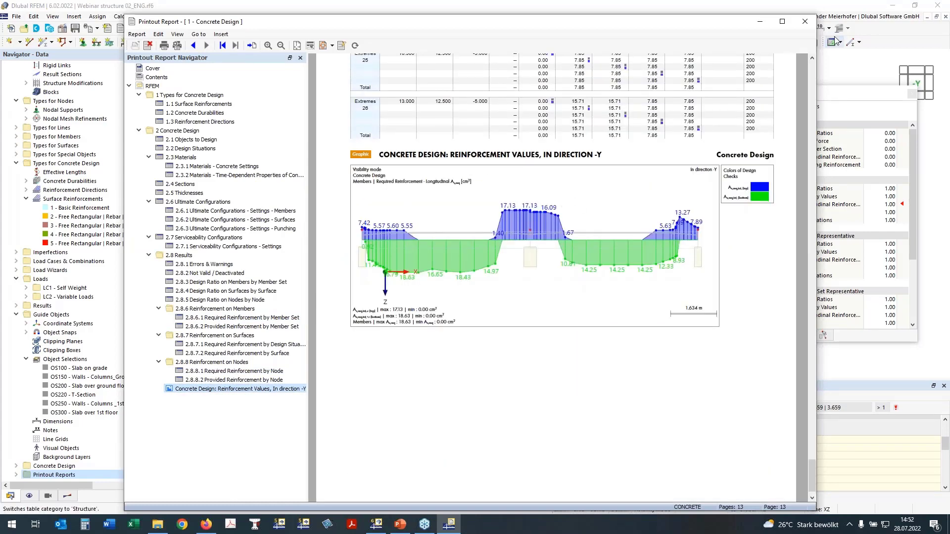
pyautogui.click(760, 21)
# - Hide the concrete design reinforcement results on the beam
pyautogui.scroll(-2, 449, 270)
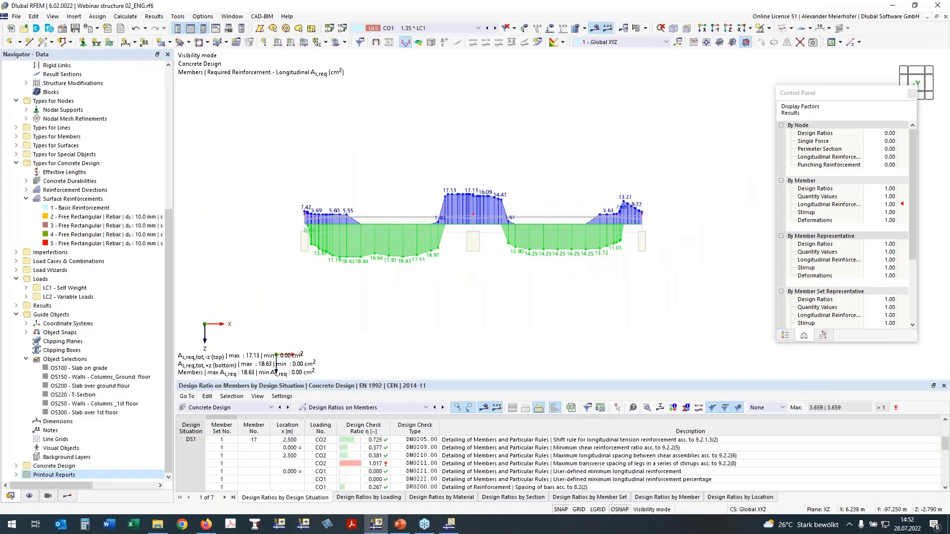
pyautogui.scroll(-1, 390, 193)
pyautogui.moveTo(377, 173); pyautogui.dragTo(324, 141, button='middle')
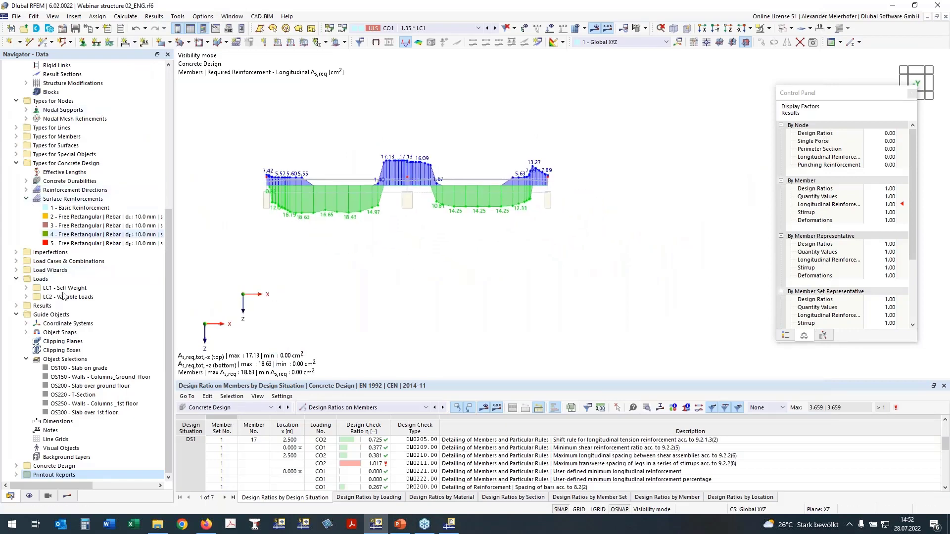
pyautogui.click(67, 497)
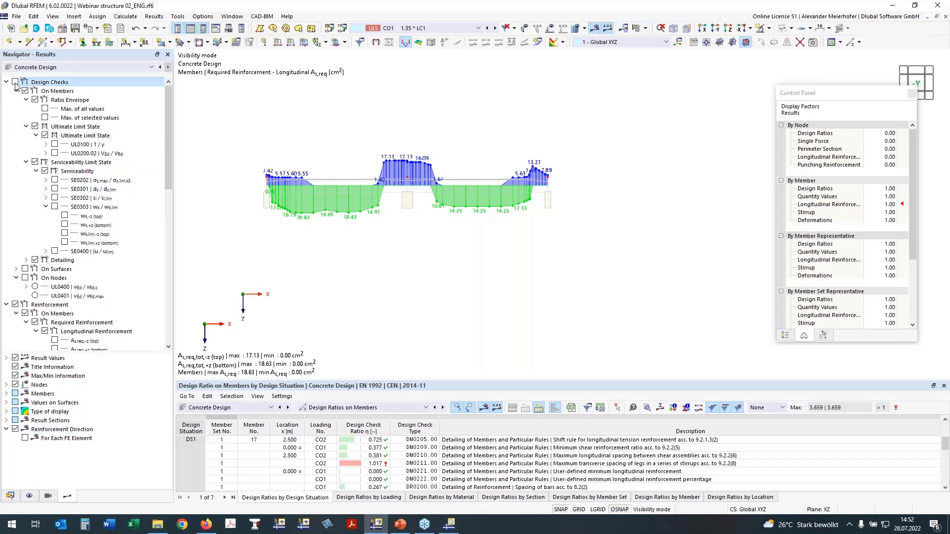
pyautogui.click(16, 304)
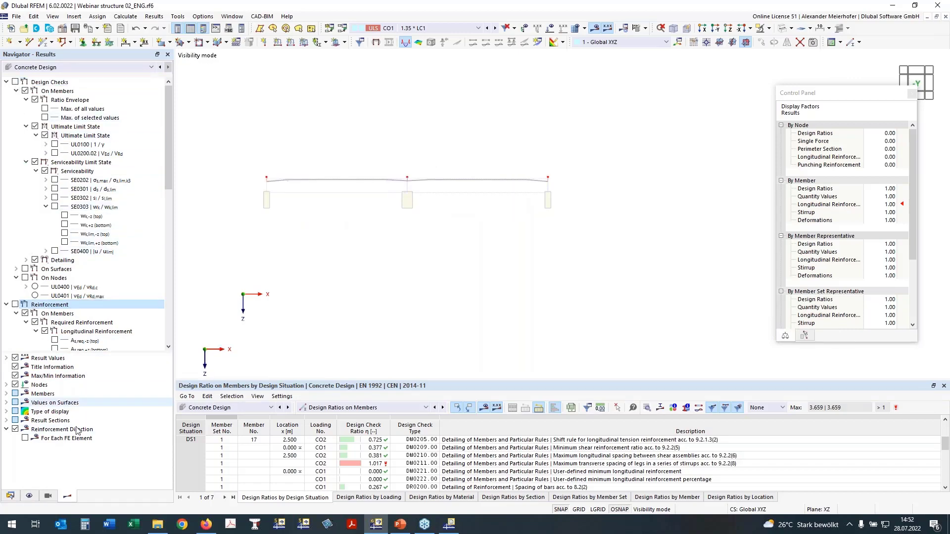
# - Display the member reinforcement on the beam with the longitudinal bar description on +z (bottom) instead of -z (top)
pyautogui.click(29, 496)
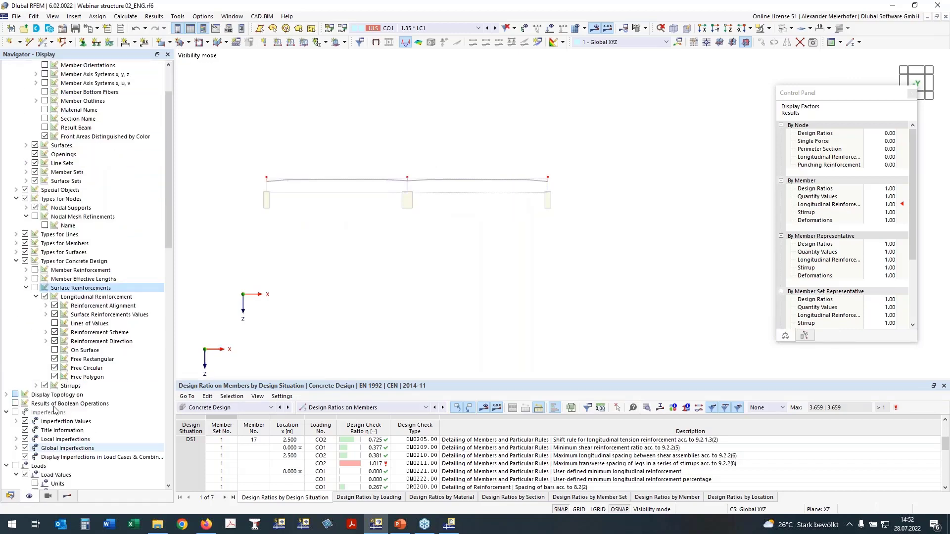
pyautogui.click(31, 271)
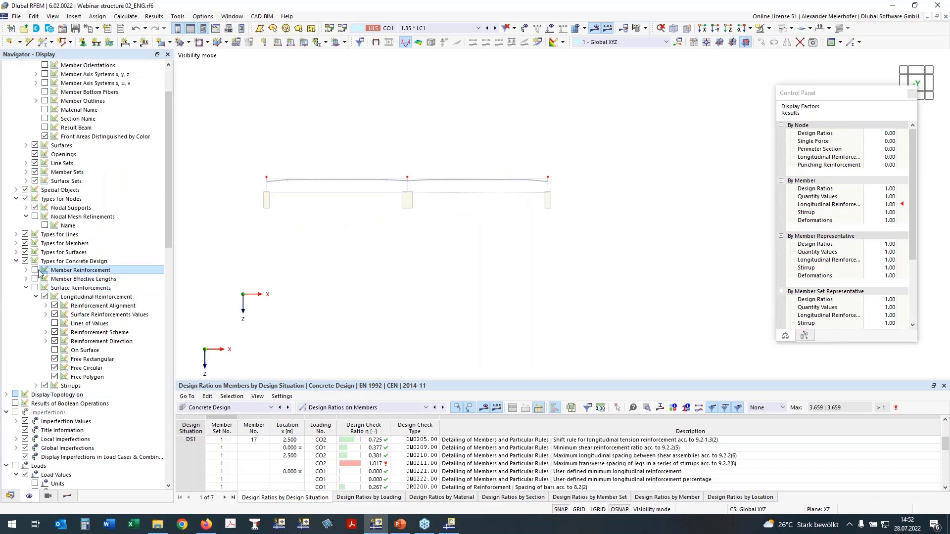
pyautogui.click(35, 270)
pyautogui.click(36, 279)
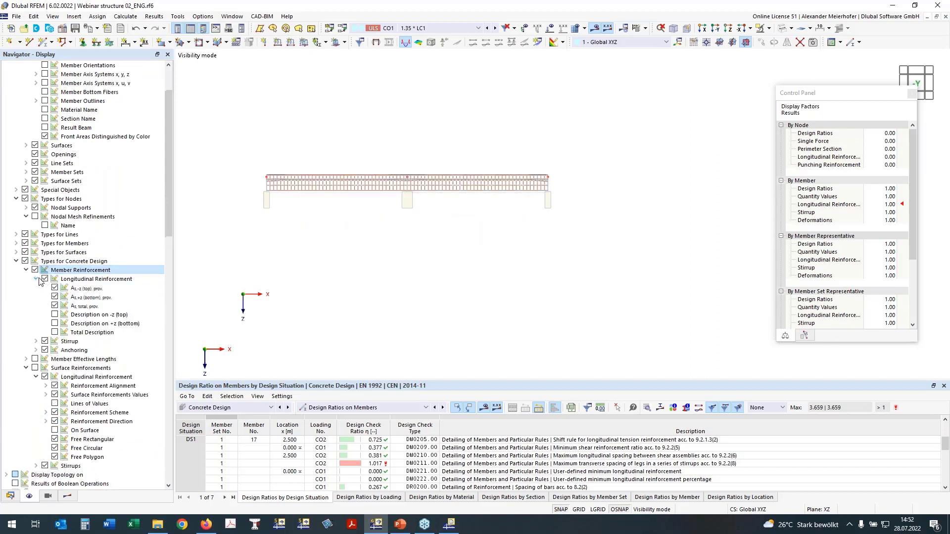
pyautogui.click(56, 316)
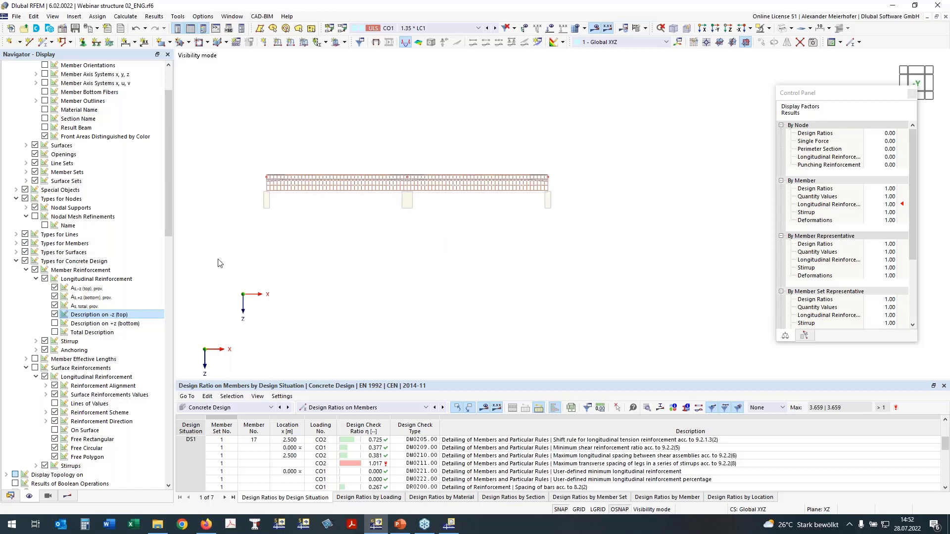
pyautogui.click(54, 324)
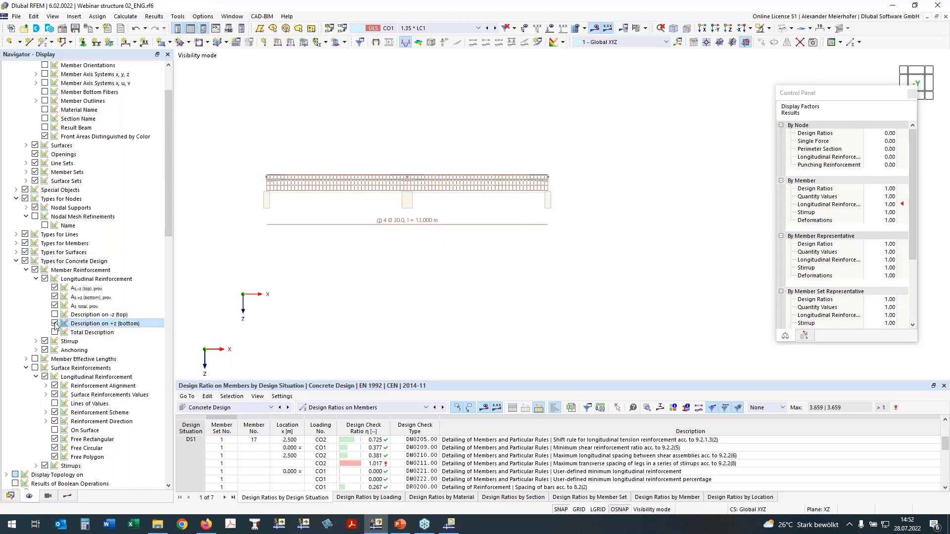
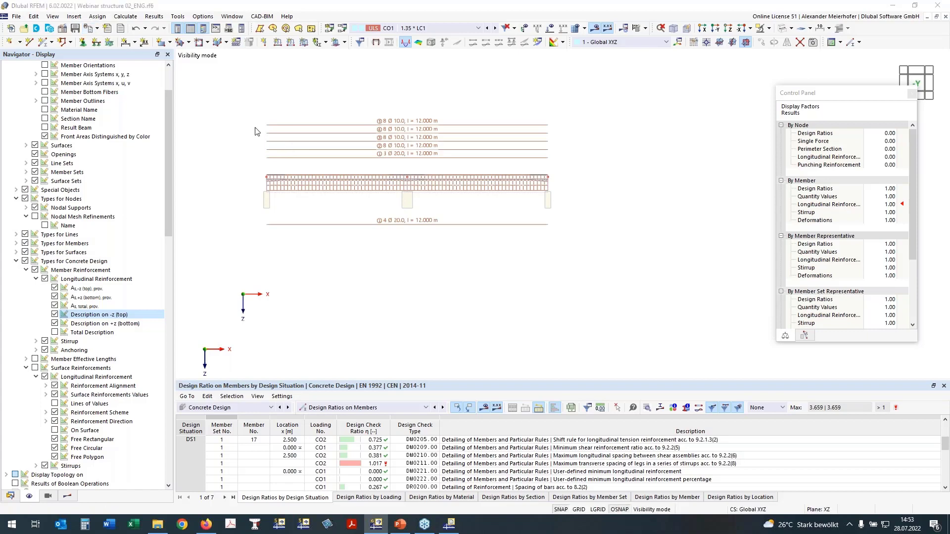
# - Send the framed area around the beam's reinforcement layout as a graphic to the Concrete Design printout report
pyautogui.moveTo(256, 131); pyautogui.dragTo(565, 248)
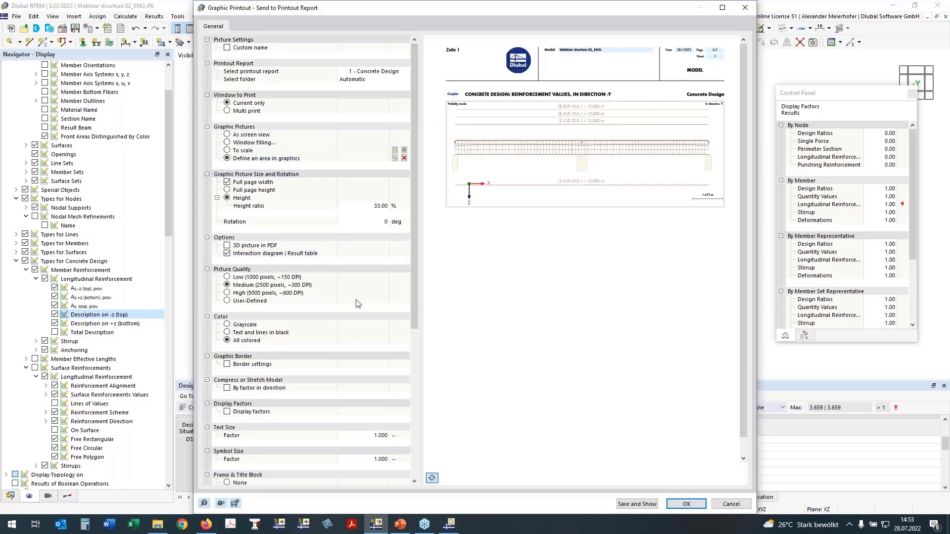
pyautogui.click(686, 505)
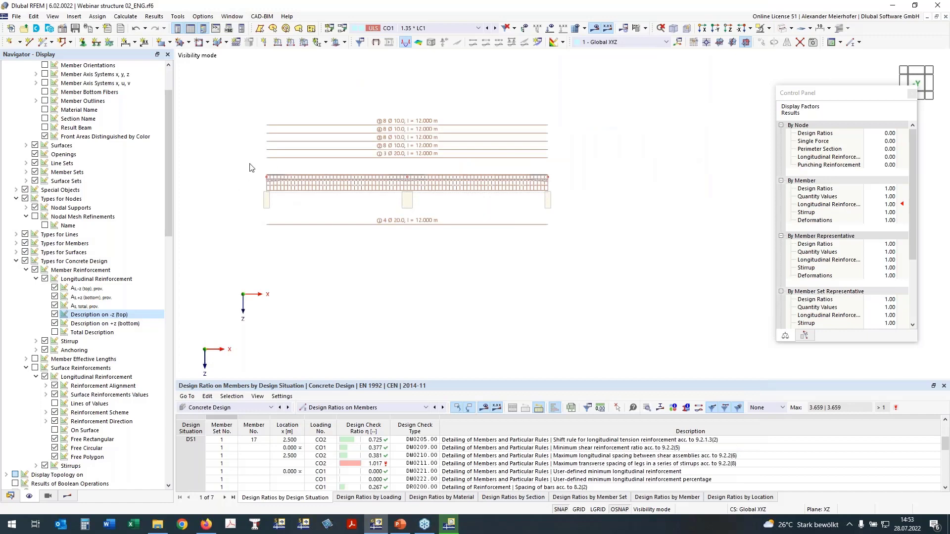
# - Show only the object selection OS200 - Slab over ground floor, without the T-section, in plan view along Z
pyautogui.click(73, 497)
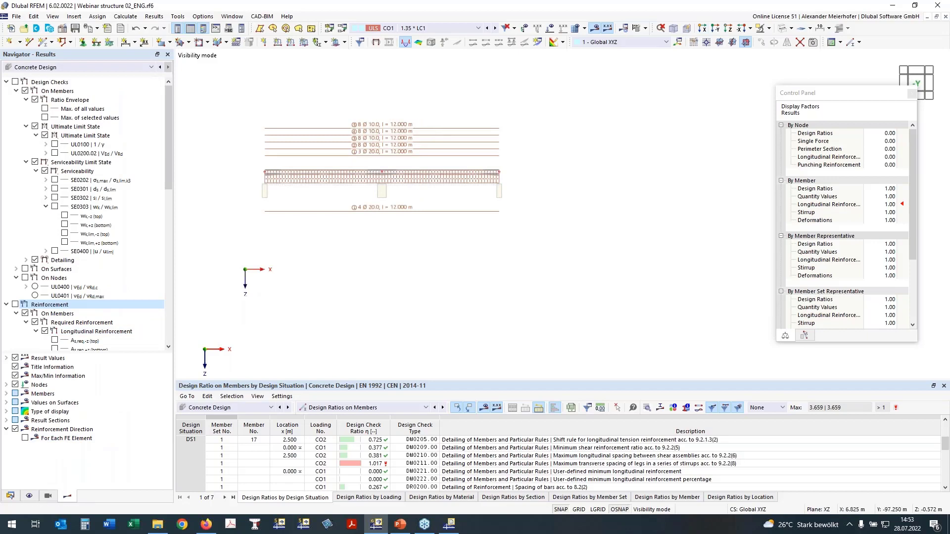
pyautogui.moveTo(381, 269); pyautogui.dragTo(436, 268, button='middle')
pyautogui.click(29, 496)
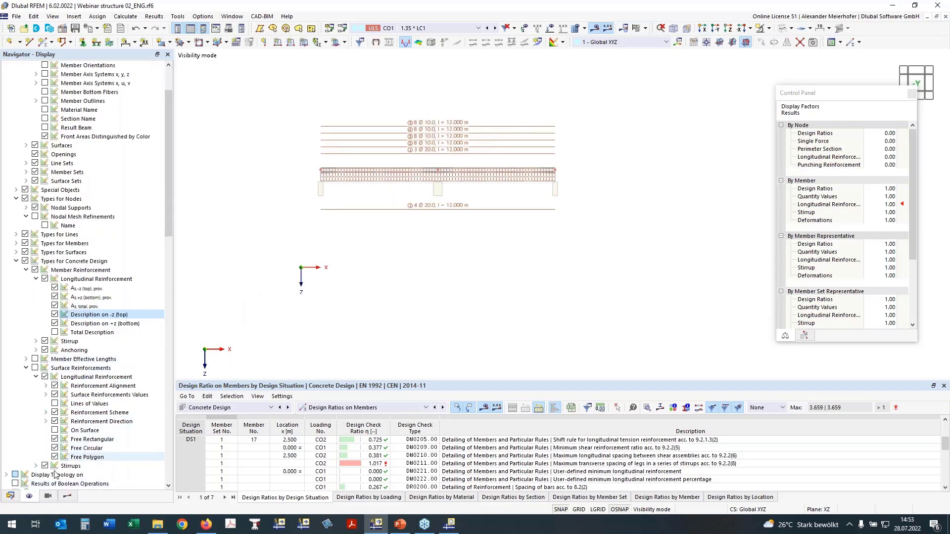
pyautogui.click(48, 496)
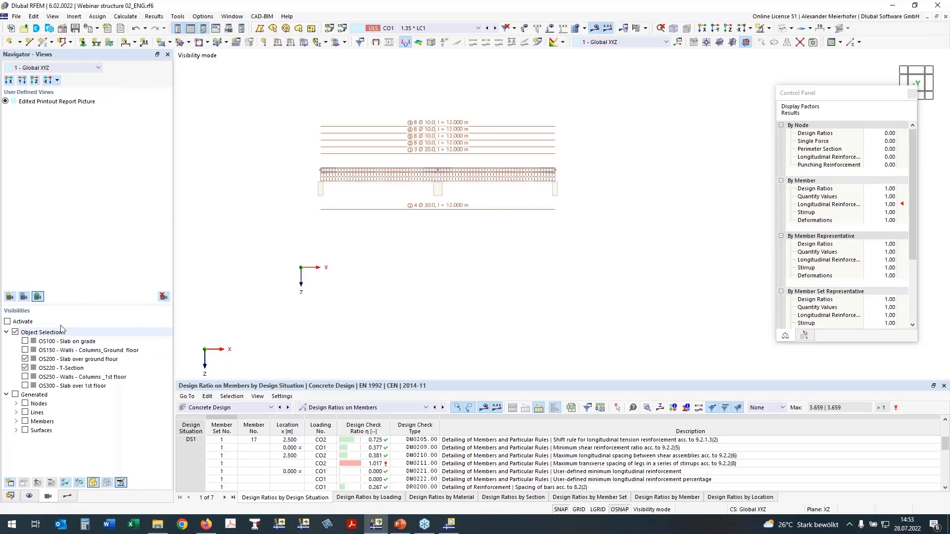
pyautogui.click(25, 368)
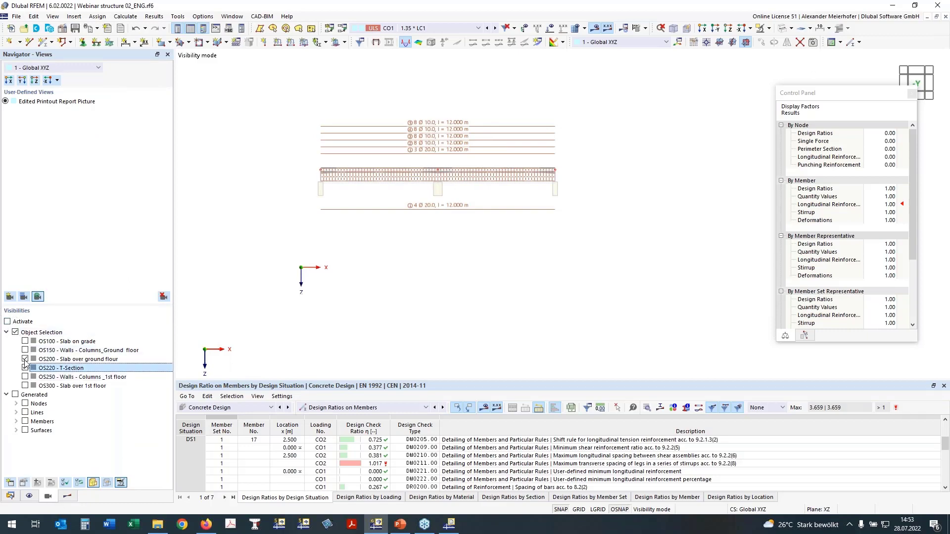
pyautogui.click(8, 324)
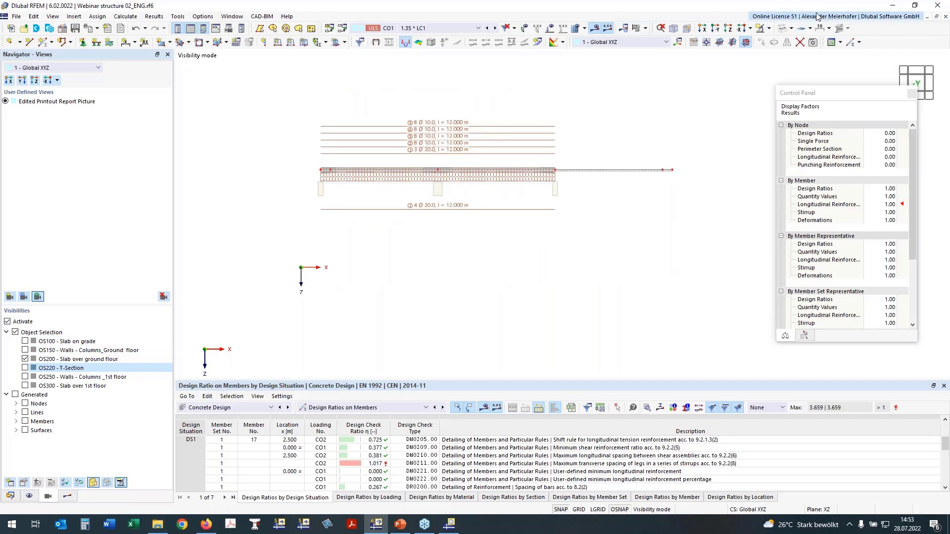
pyautogui.click(720, 43)
pyautogui.click(727, 30)
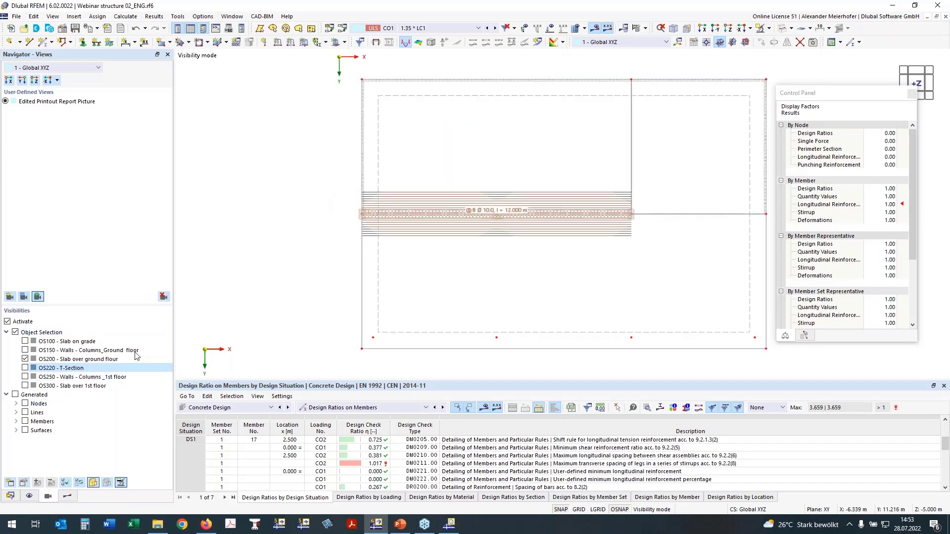
pyautogui.moveTo(409, 266); pyautogui.dragTo(338, 275, button='middle')
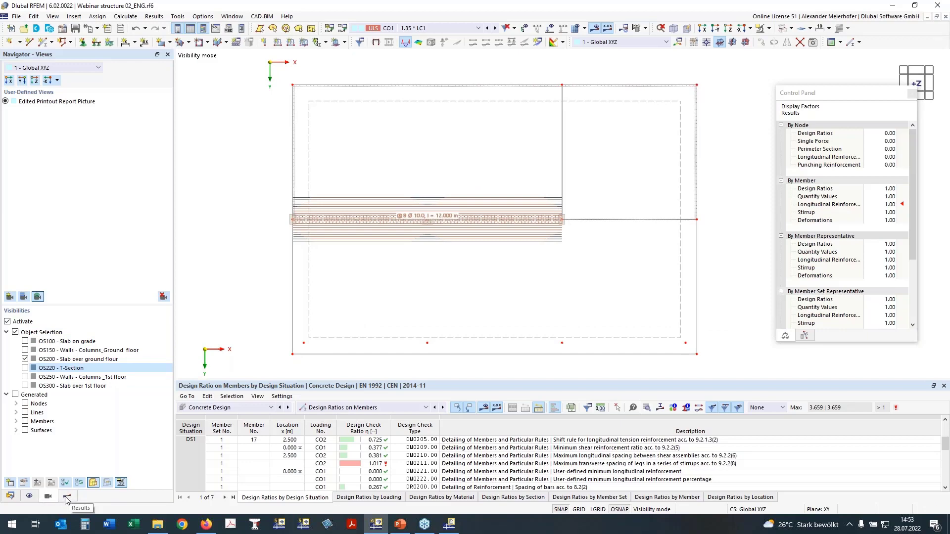
# - Hide the member reinforcement in the model display
pyautogui.click(29, 496)
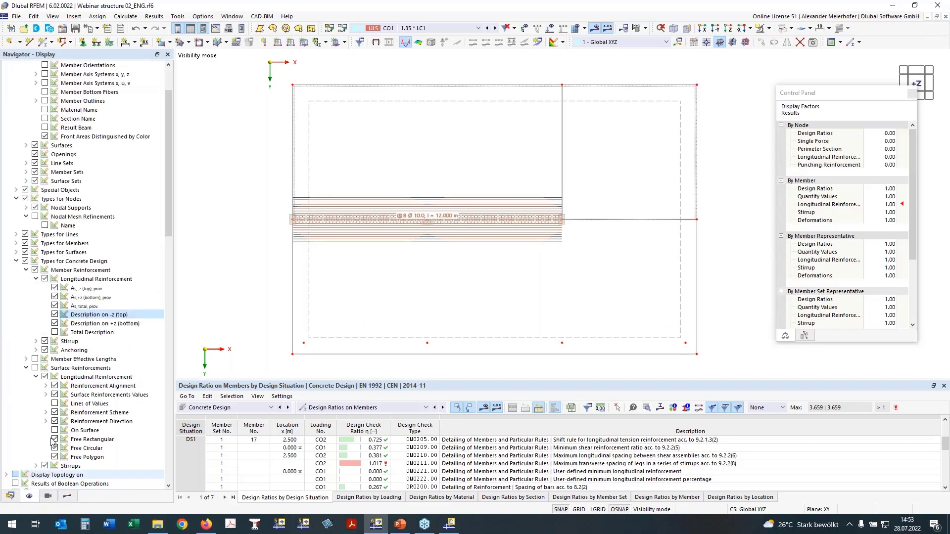
pyautogui.scroll(3, 70, 211)
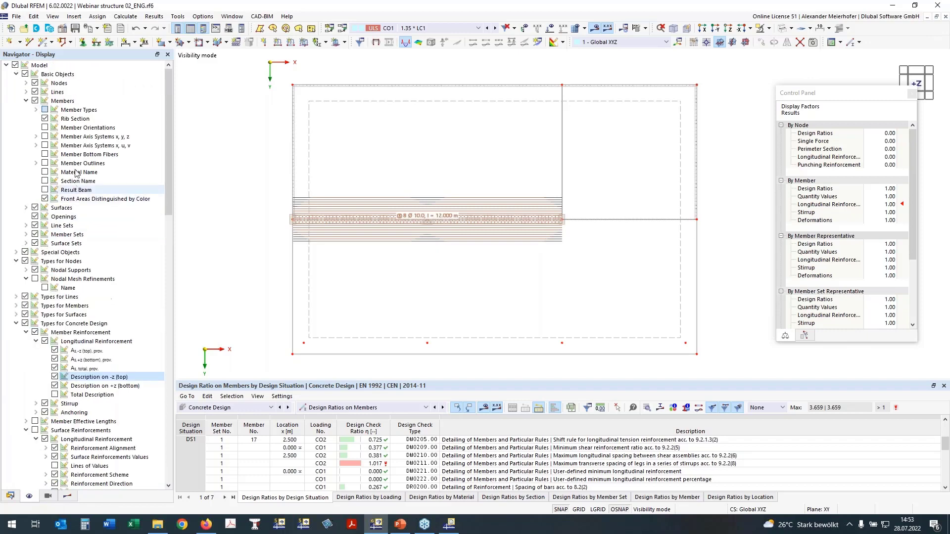
pyautogui.click(35, 332)
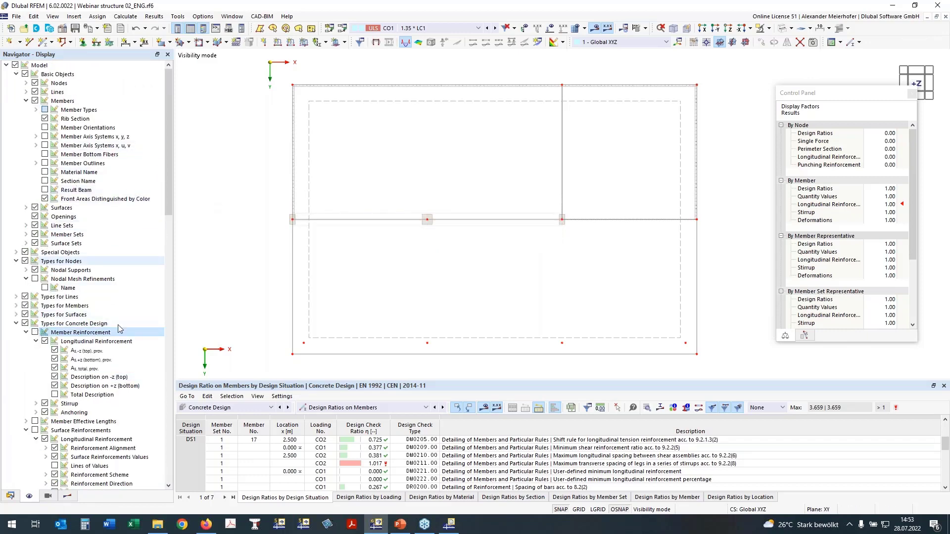
# - Hide the member design checks and display the slab's top reinforcement checks UL0101.01 and UL0101.02
pyautogui.click(66, 498)
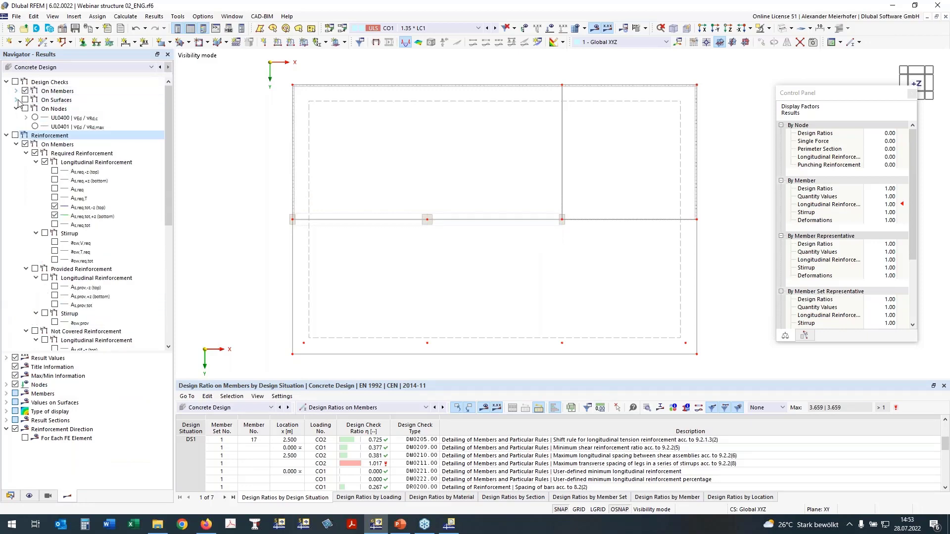
pyautogui.click(16, 100)
pyautogui.click(25, 91)
pyautogui.click(55, 127)
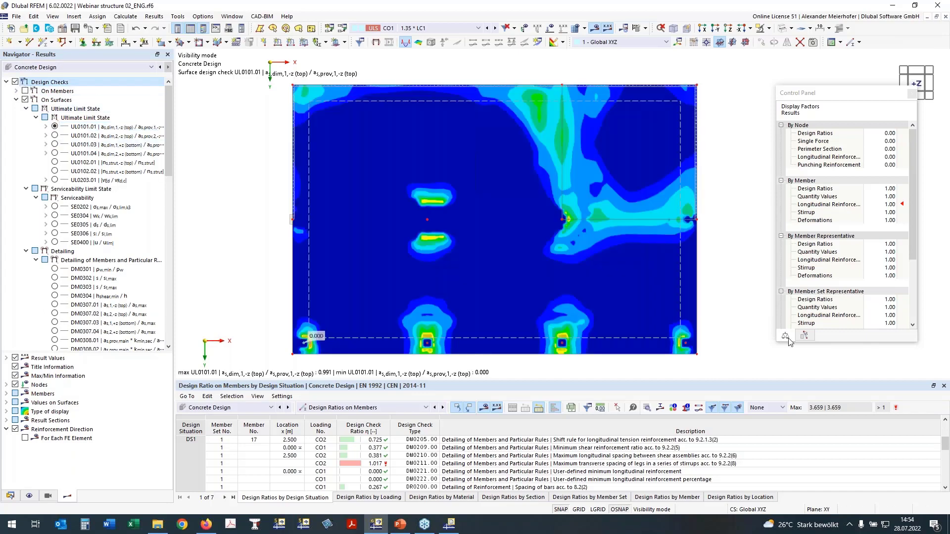
pyautogui.click(55, 135)
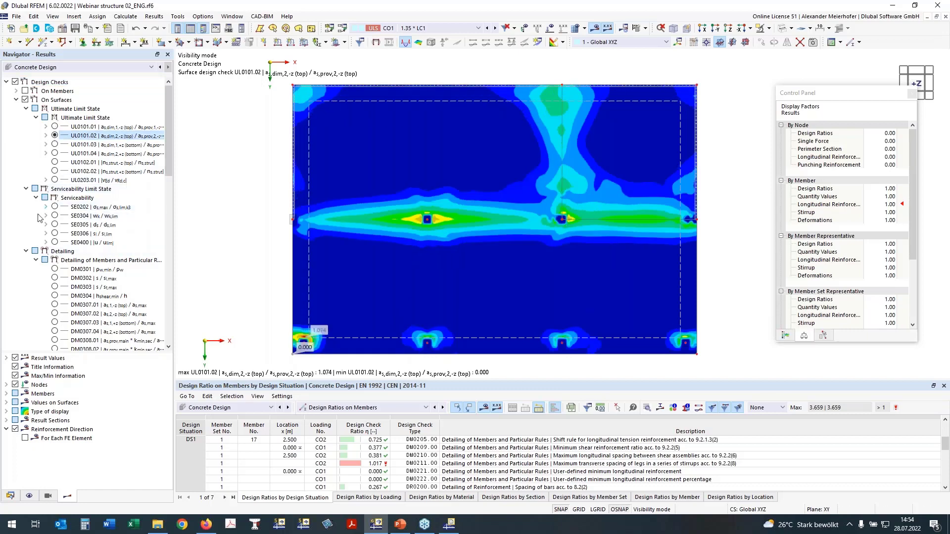
# - View the slab's serviceability deflection check SE0400 and its deformation uz
pyautogui.click(54, 242)
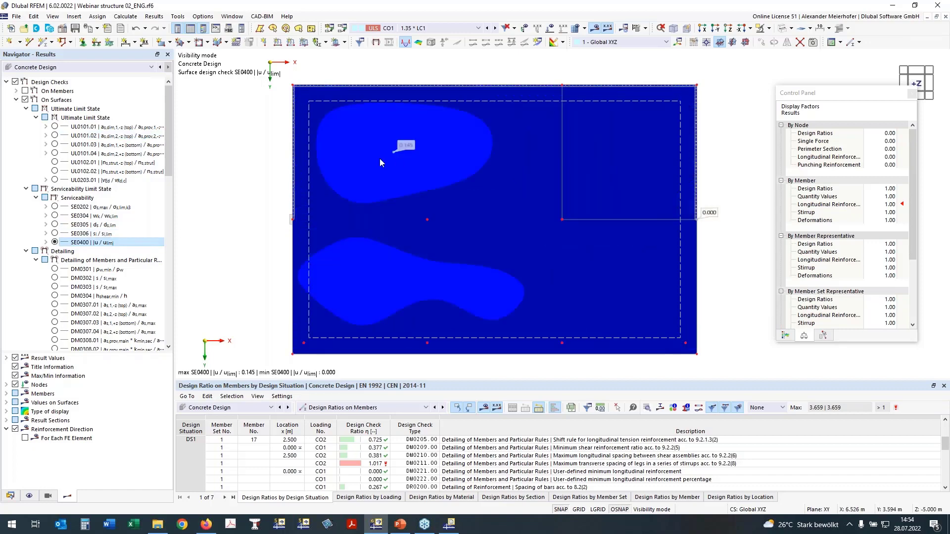
pyautogui.click(46, 242)
pyautogui.click(64, 252)
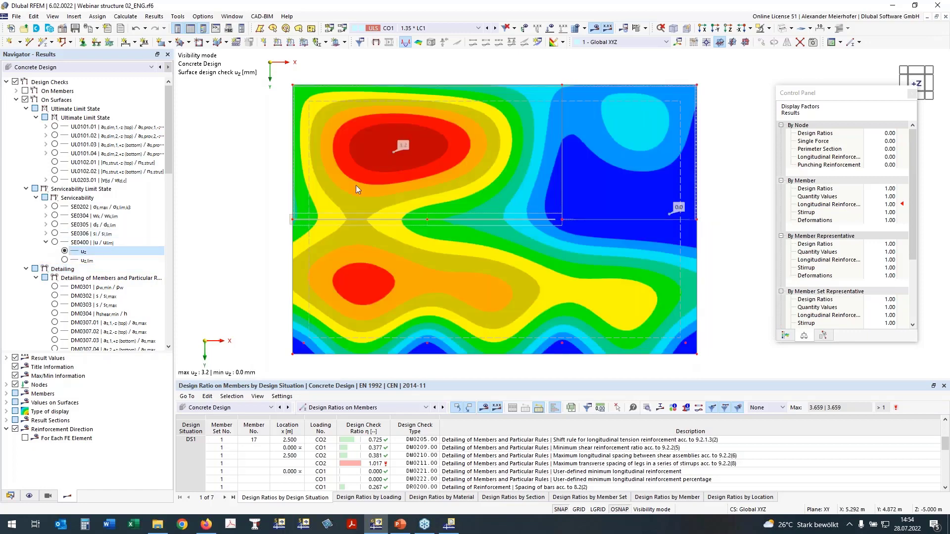
pyautogui.click(46, 242)
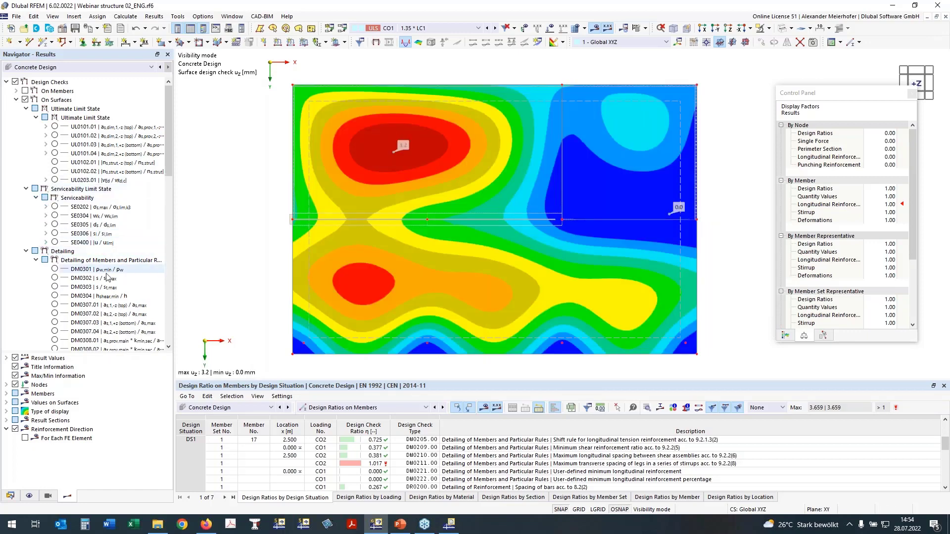
# - Display the nodal punching check UL0400 (vEd / vRd,c) and hide the surface design checks
pyautogui.click(25, 252)
pyautogui.click(24, 260)
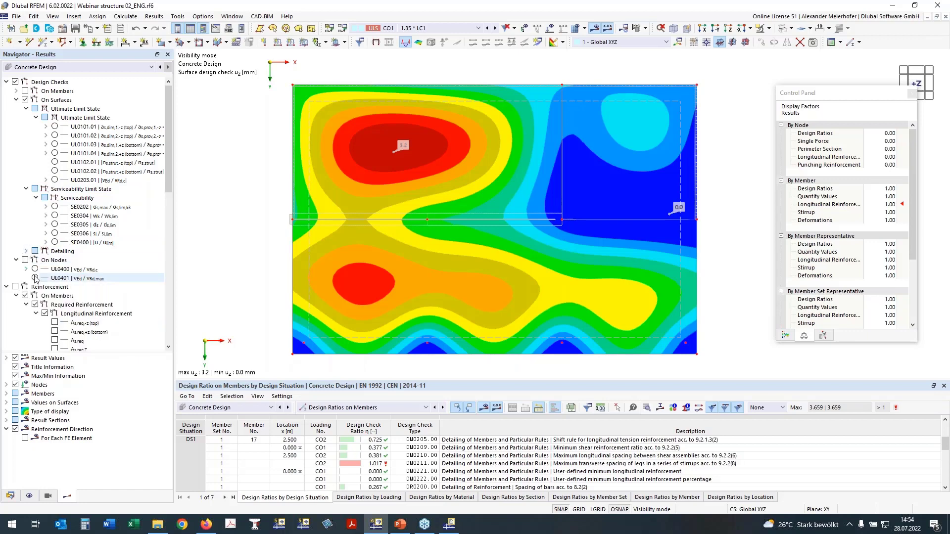
pyautogui.click(35, 270)
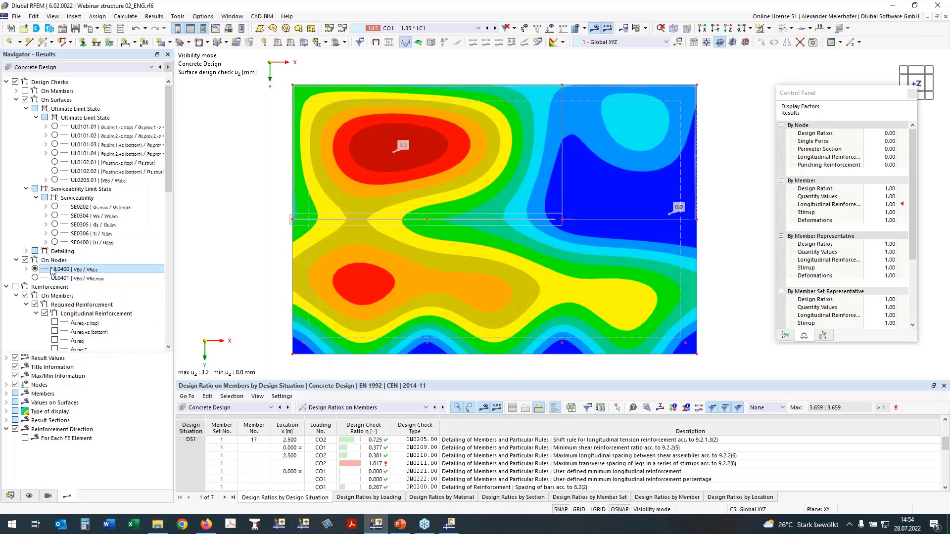
pyautogui.moveTo(378, 265); pyautogui.dragTo(372, 243, button='middle')
pyautogui.click(24, 100)
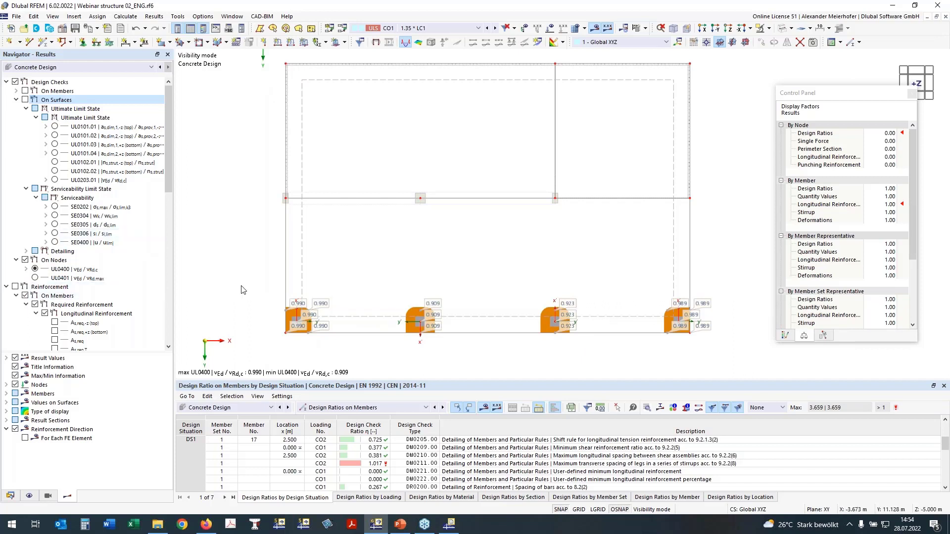
pyautogui.click(6, 287)
pyautogui.moveTo(373, 331); pyautogui.dragTo(396, 344, button='middle')
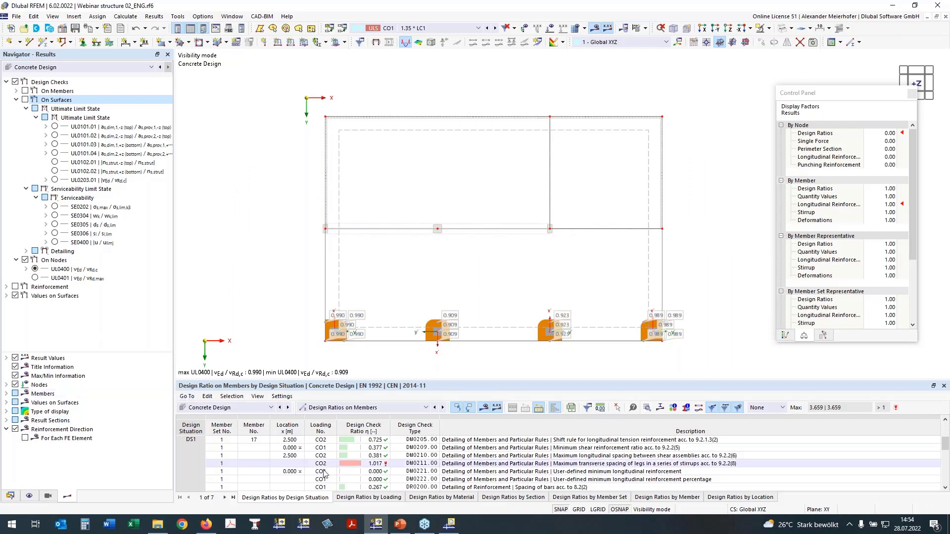
# - Review the node reinforcement tables and beam graphic in the Concrete Design printout report, then minimize the report window
pyautogui.click(454, 523)
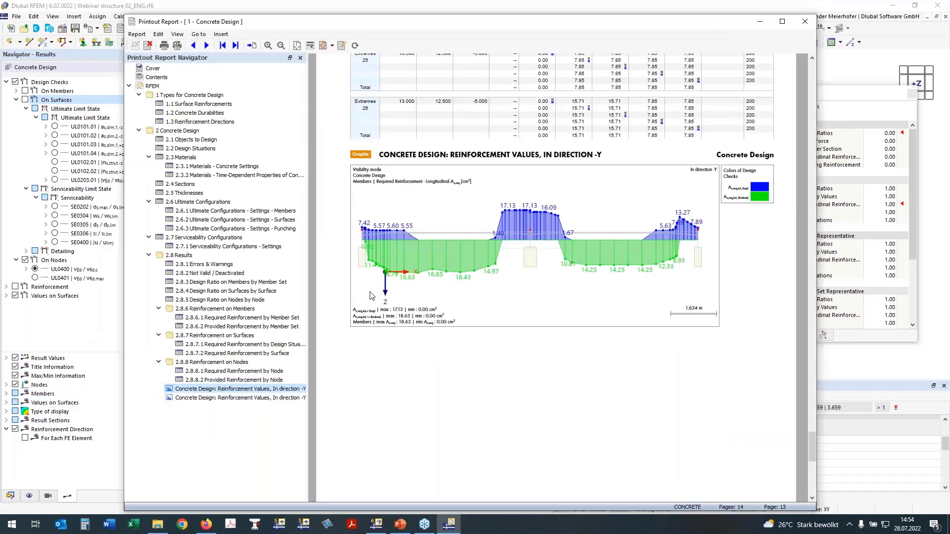
pyautogui.scroll(10, 310, 295)
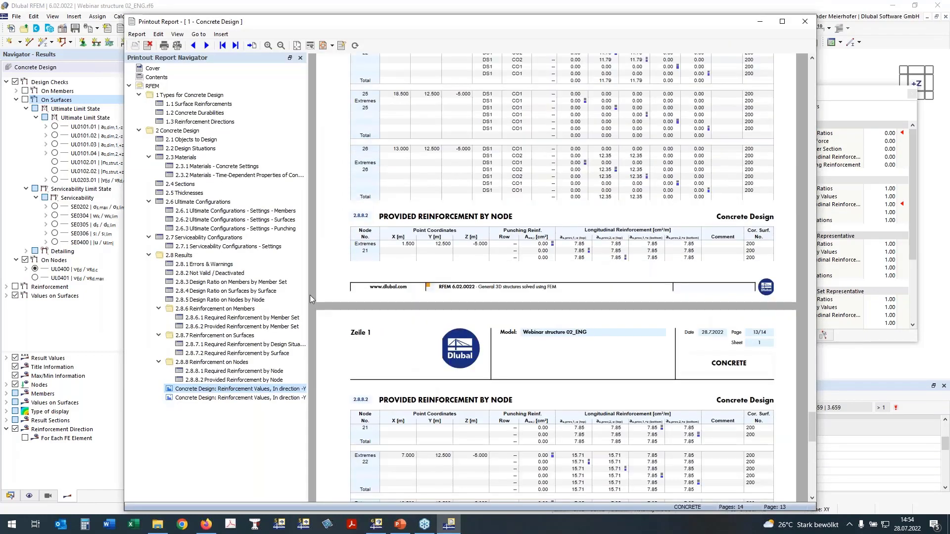
pyautogui.scroll(-10, 309, 295)
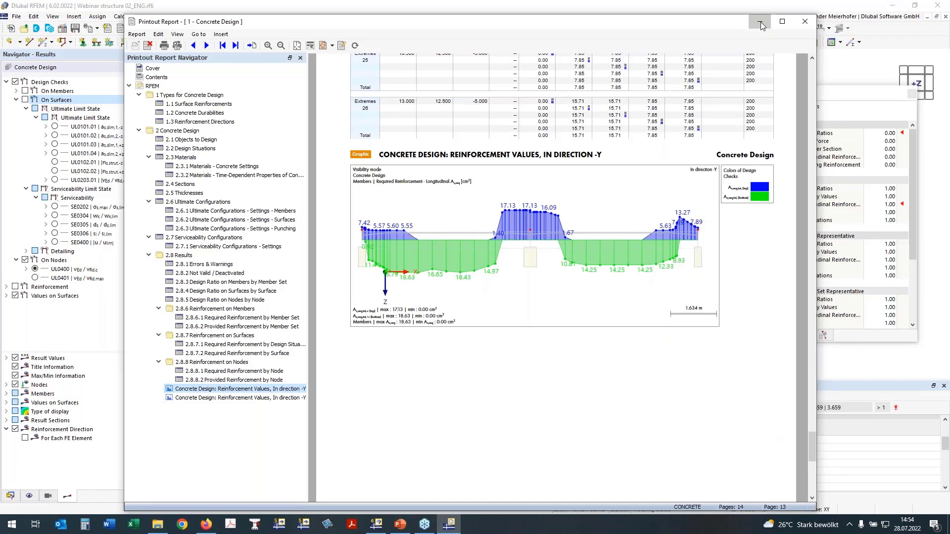
pyautogui.click(761, 22)
# - Create a second printout report named Annex for Plots
pyautogui.click(11, 496)
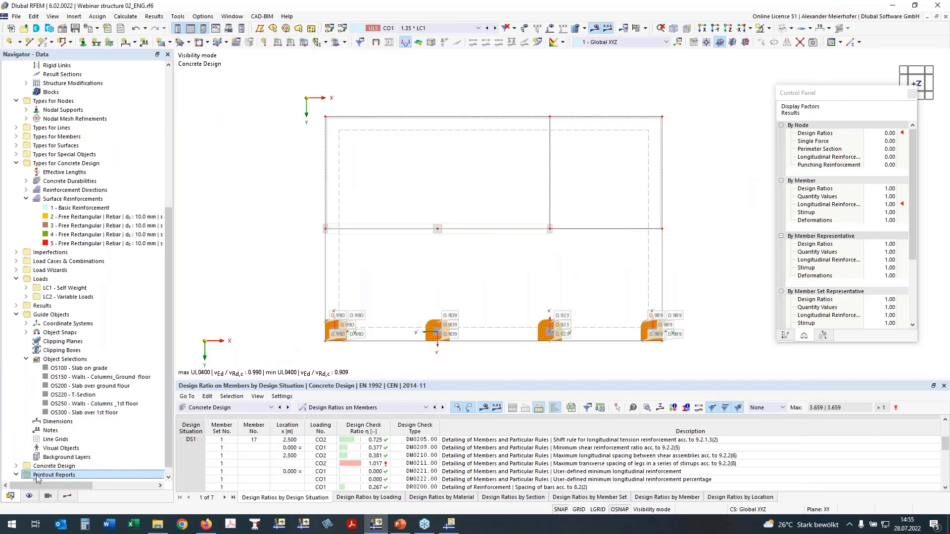
pyautogui.rightClick(65, 476)
pyautogui.click(75, 421)
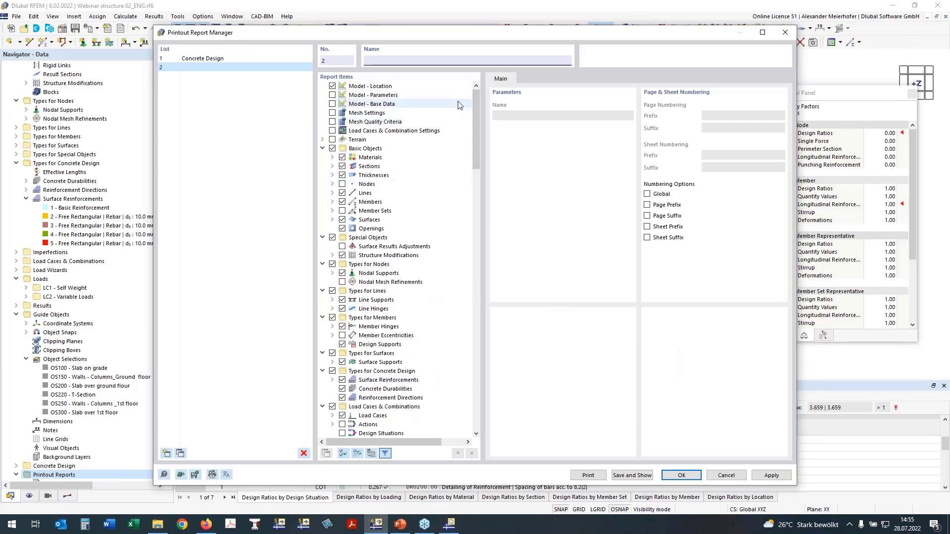
pyautogui.write('Annex for Plots')
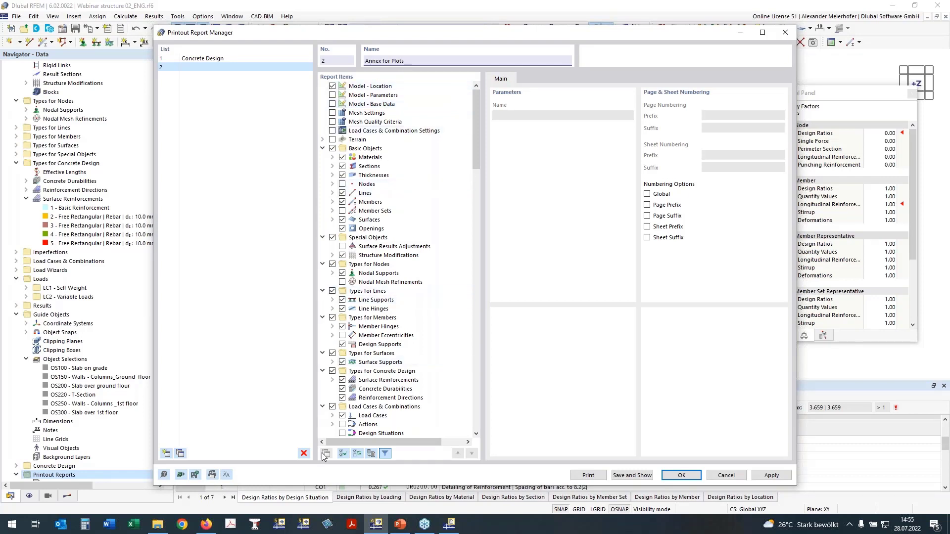
# - Deselect all report items of the Annex for Plots report
pyautogui.click(344, 455)
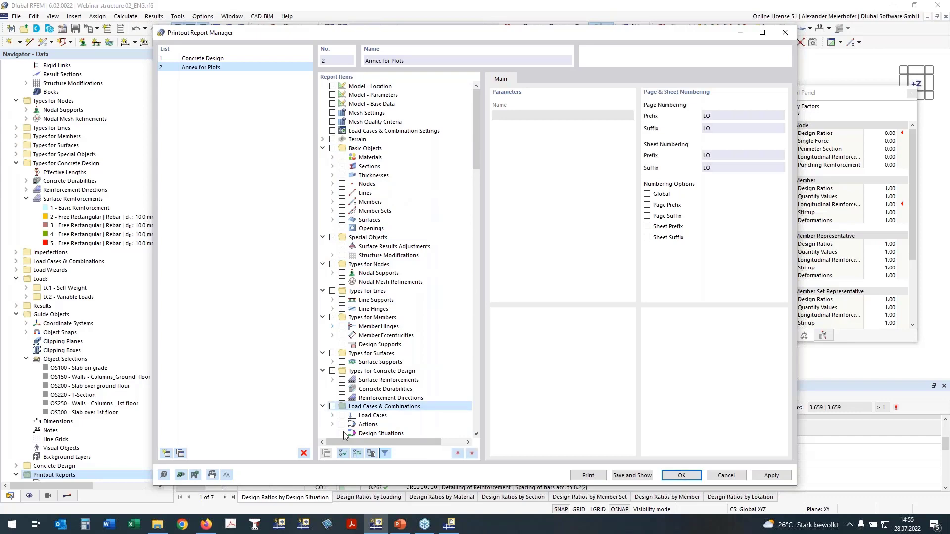
pyautogui.click(380, 434)
pyautogui.scroll(-7, 462, 395)
pyautogui.scroll(-15, 462, 394)
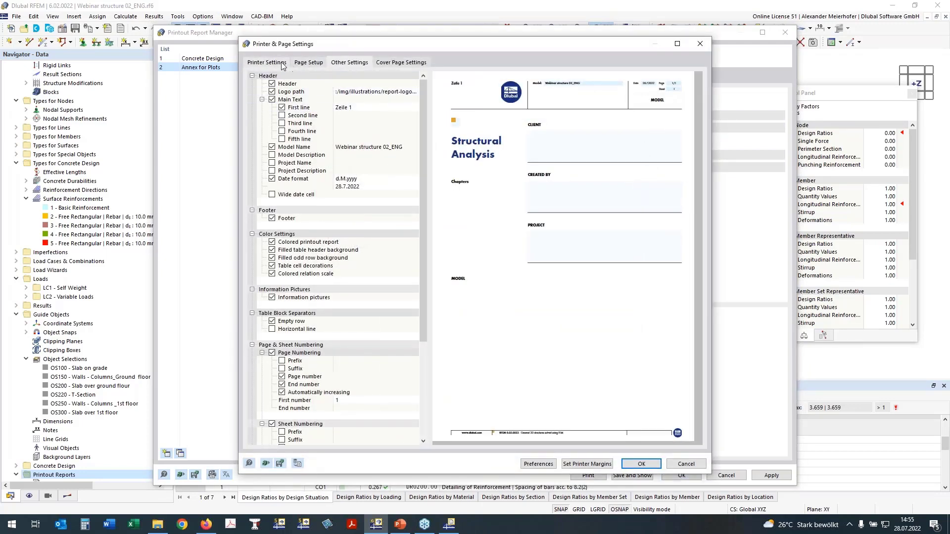
# - Select the iR-ADV 6065 as the printer in the new report's printer settings
pyautogui.click(314, 65)
pyautogui.click(275, 64)
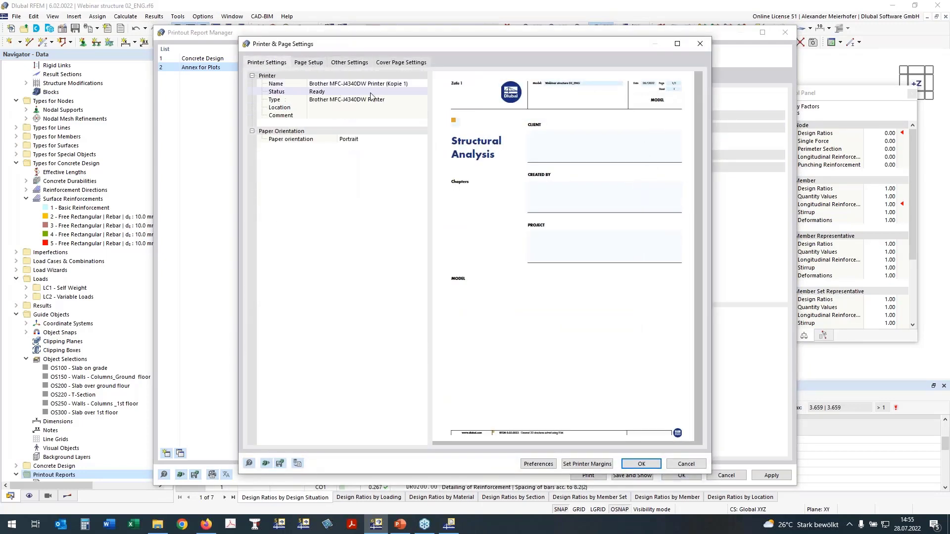
pyautogui.click(374, 84)
pyautogui.click(422, 83)
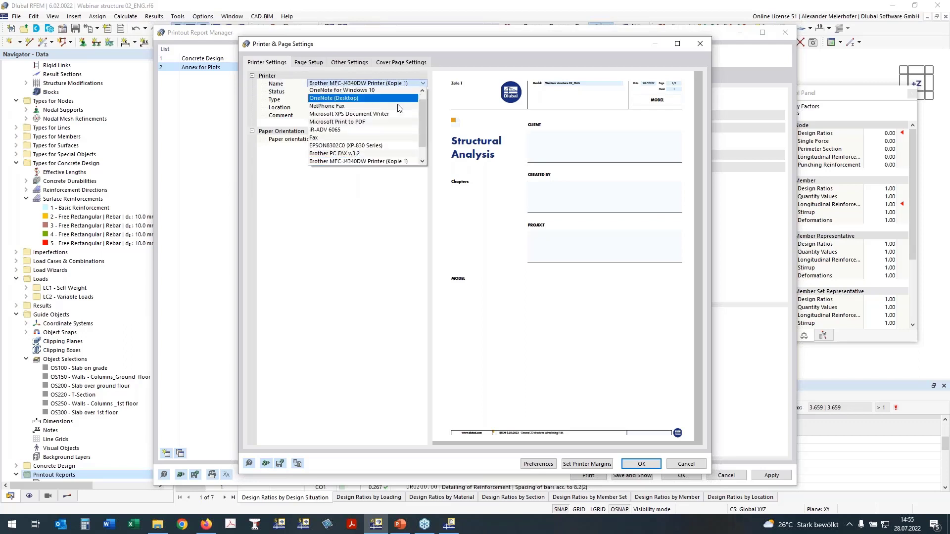
pyautogui.click(368, 129)
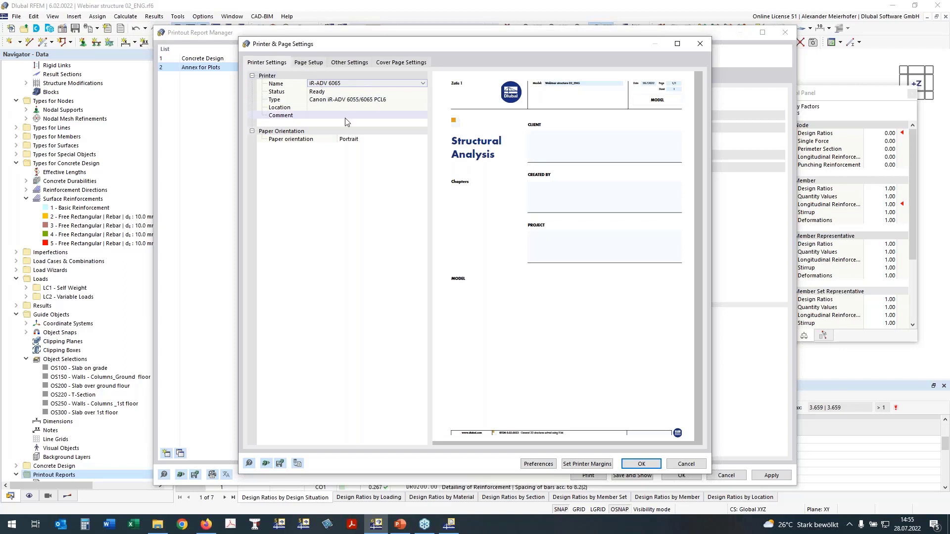
# - Set the Annex for Plots report's paper format to A3 and its bottom margin to 7 mm
pyautogui.click(310, 64)
pyautogui.click(366, 84)
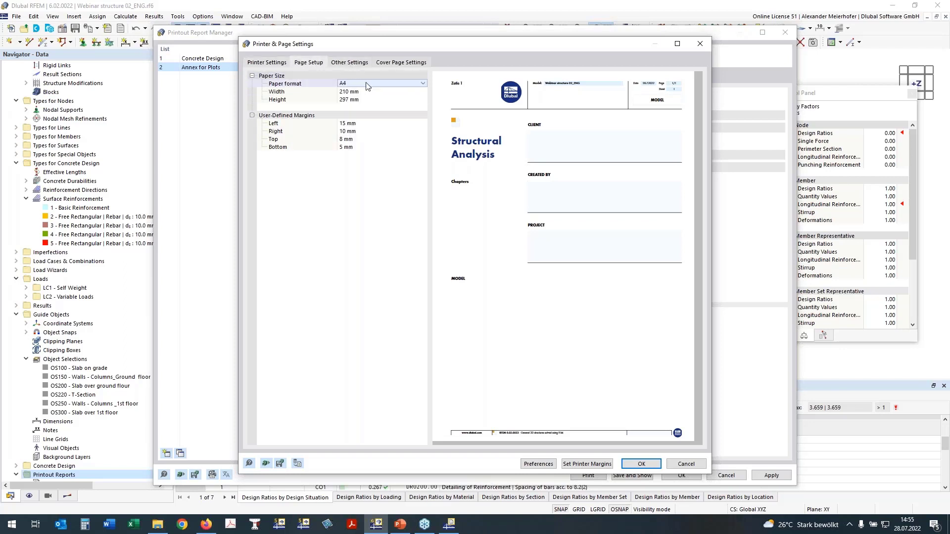
pyautogui.click(366, 83)
pyautogui.click(375, 154)
pyautogui.click(352, 148)
pyautogui.click(342, 147)
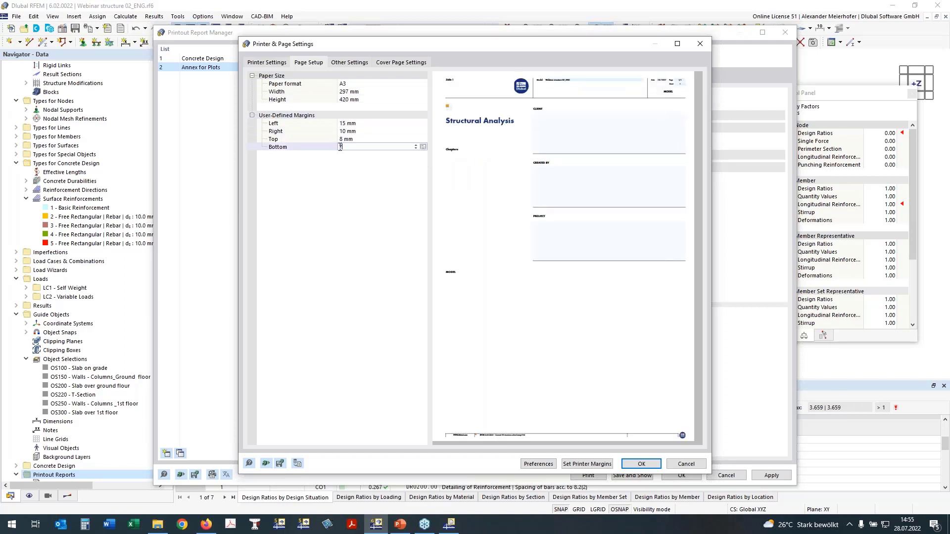
pyautogui.press('Return')
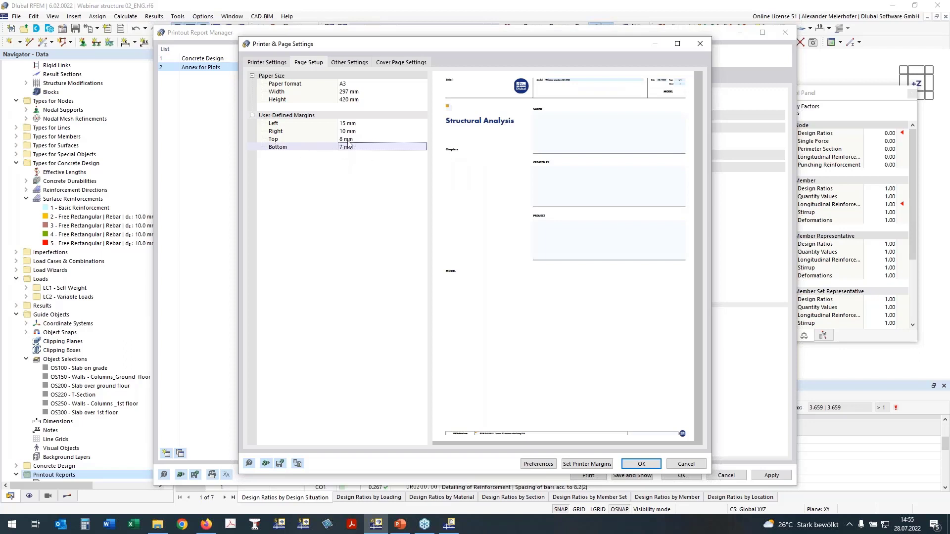
# - Switch off the cover page of the Annex for Plots report, then save and show the report
pyautogui.click(401, 62)
pyautogui.click(253, 89)
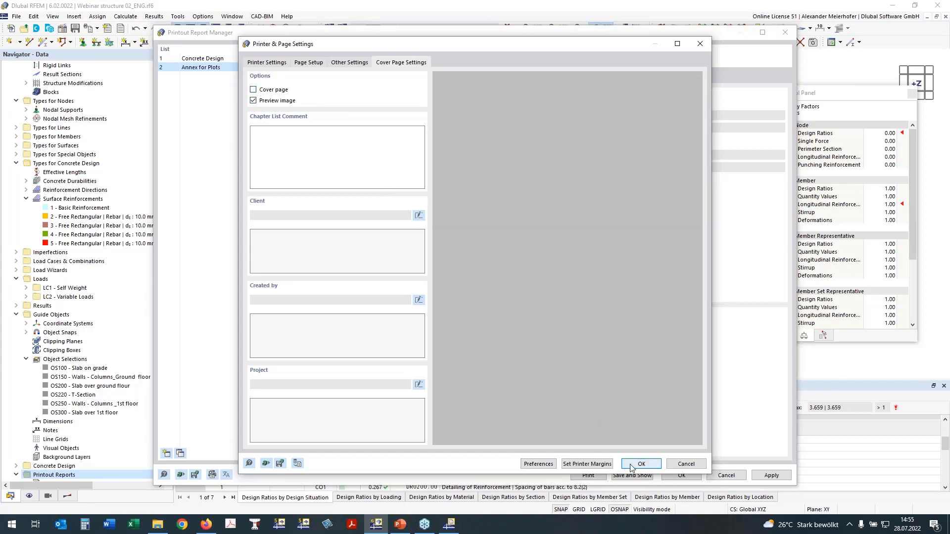
pyautogui.click(639, 464)
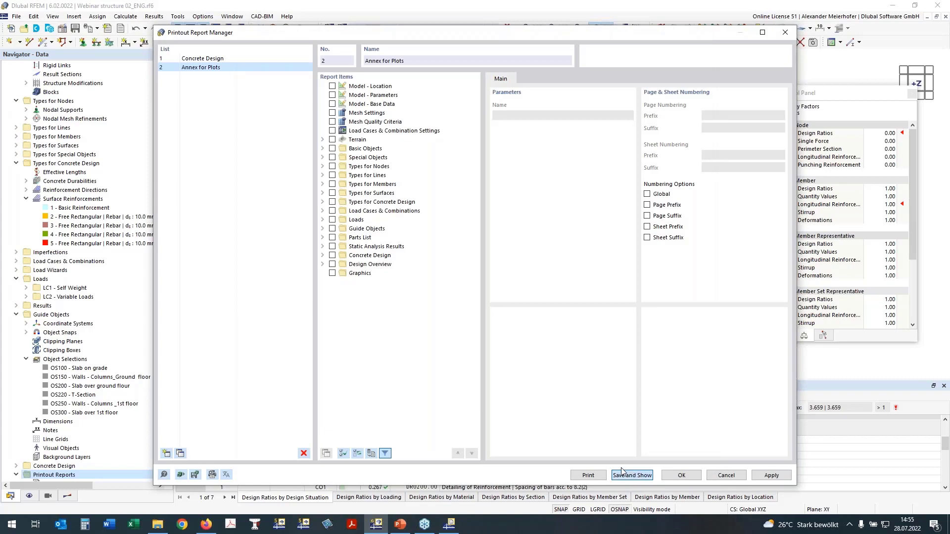
pyautogui.click(622, 474)
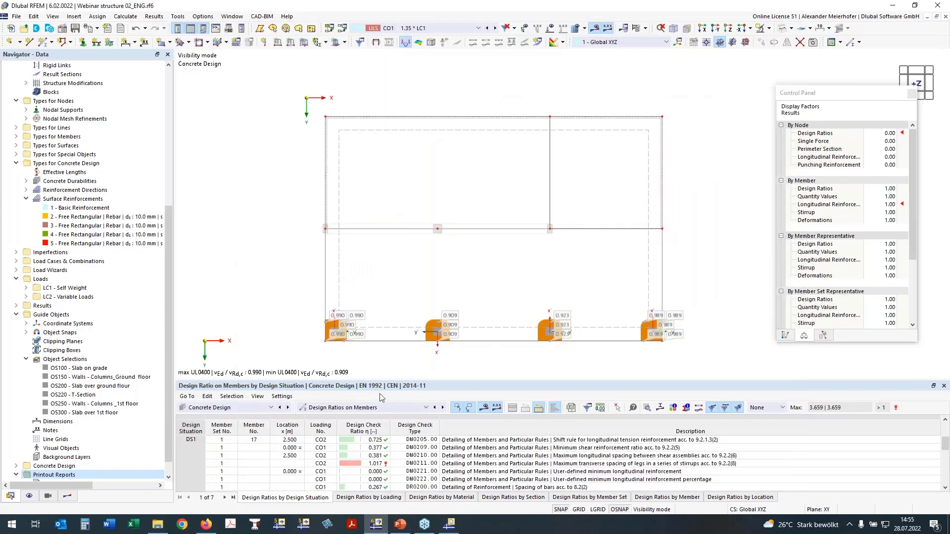
# - View the open Concrete Design and Annex for Plots report windows, then return to the model
pyautogui.moveTo(457, 529)
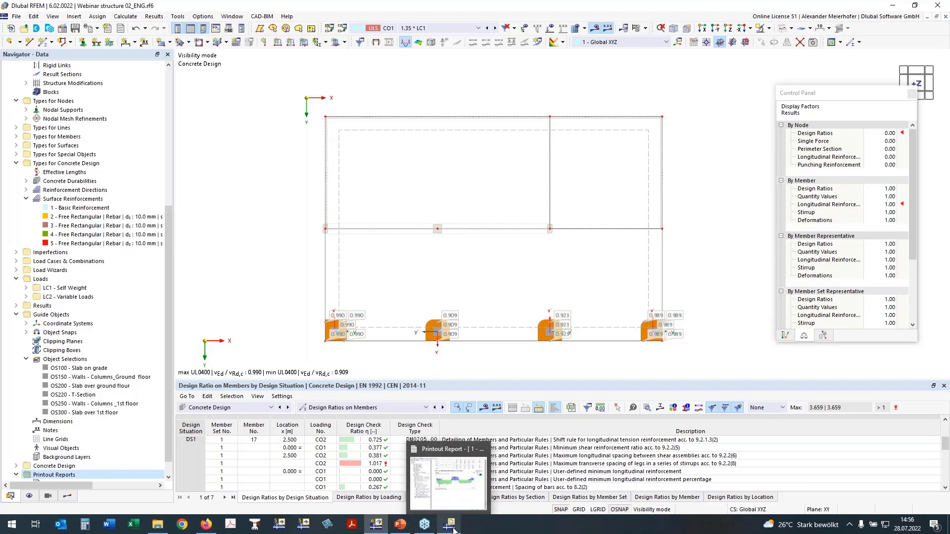
pyautogui.click(454, 528)
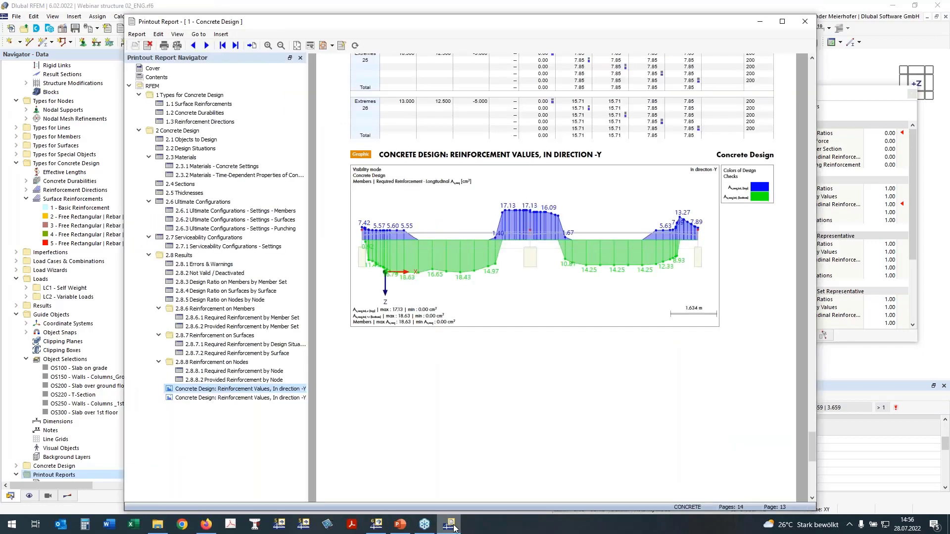
pyautogui.click(381, 528)
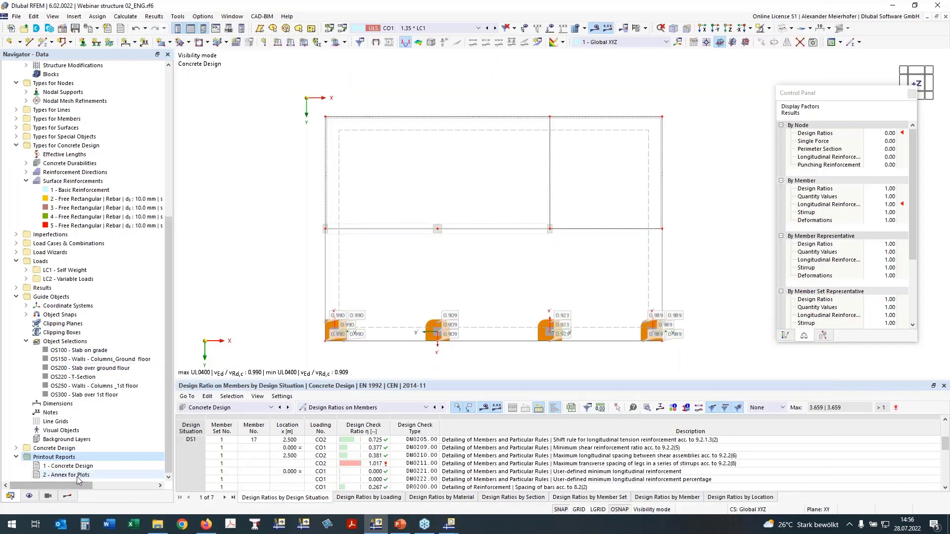
pyautogui.moveTo(450, 527)
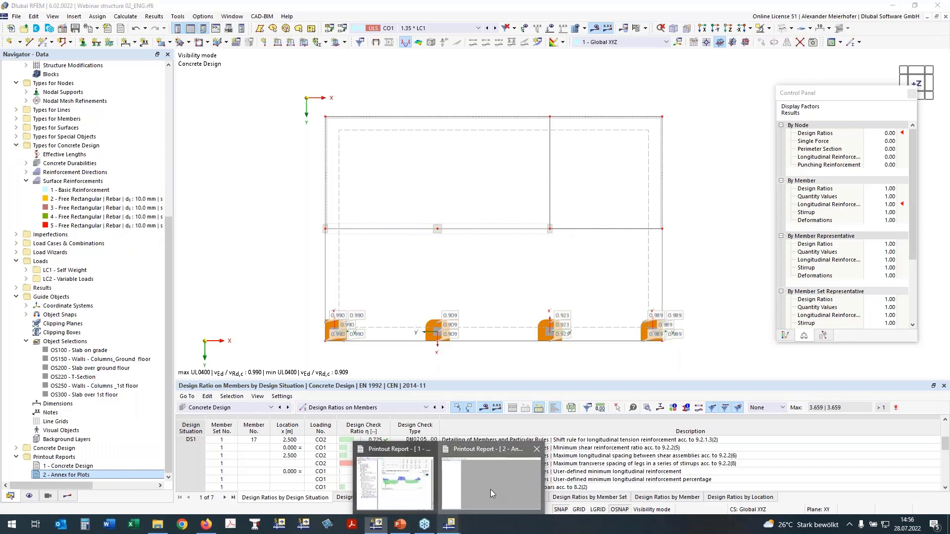
pyautogui.click(491, 490)
pyautogui.click(892, 6)
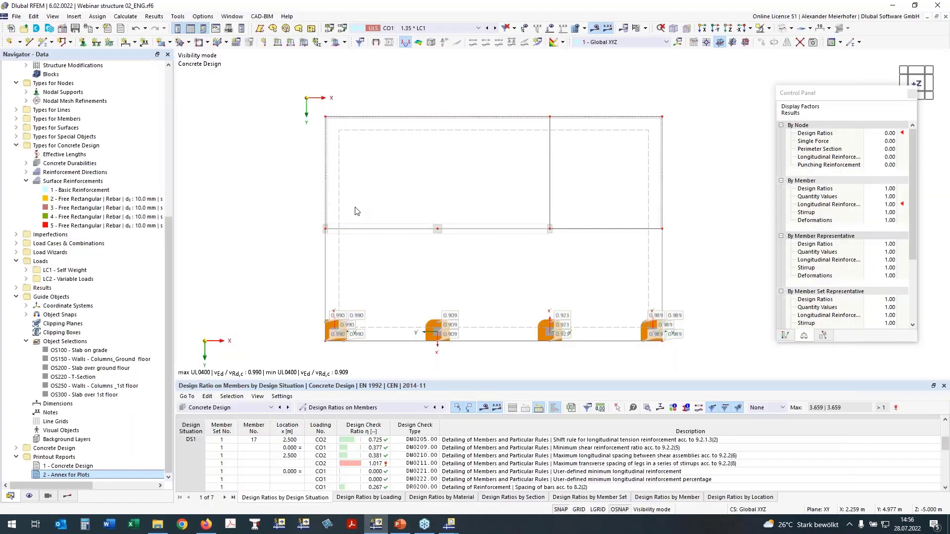
# - Redefine the graphic printout's picture area as a rectangle around the whole slab in the +Z view
pyautogui.moveTo(288, 187); pyautogui.dragTo(243, 166, button='middle')
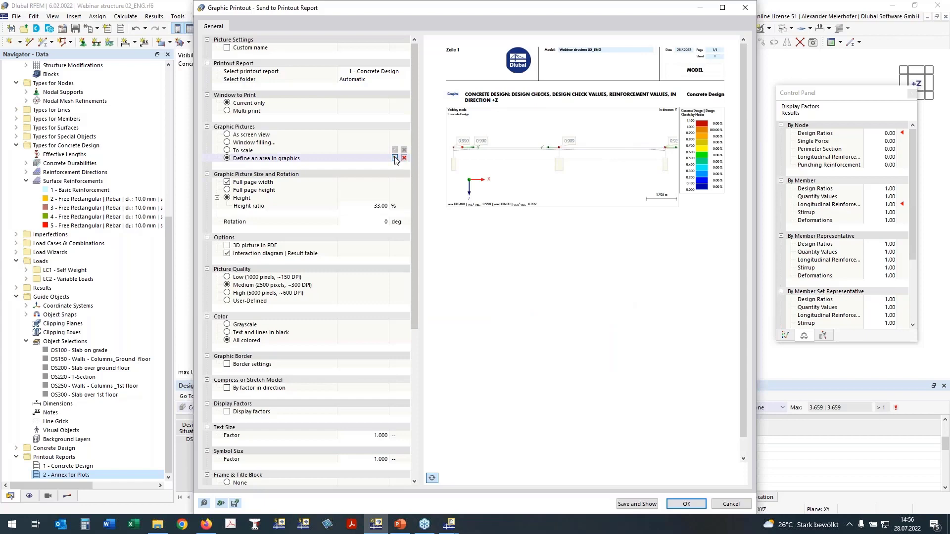
pyautogui.click(394, 157)
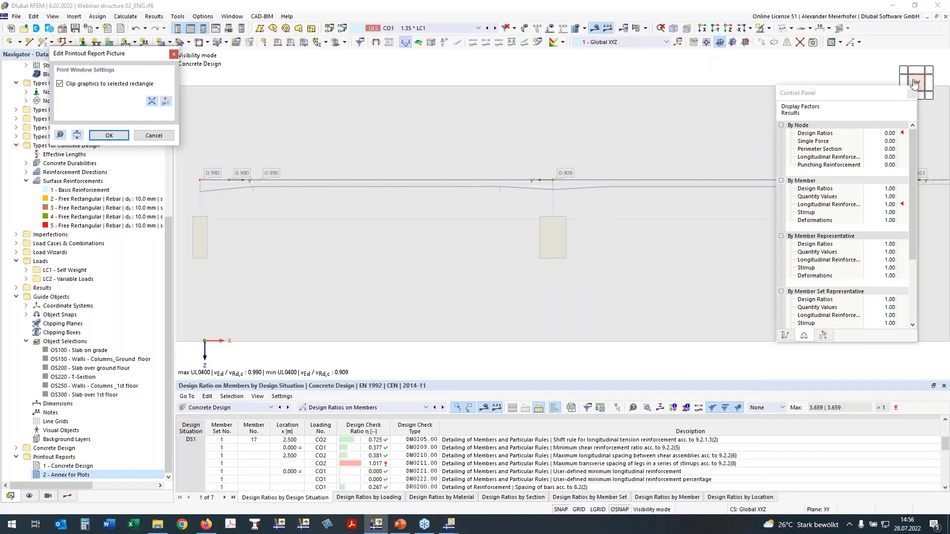
pyautogui.click(727, 28)
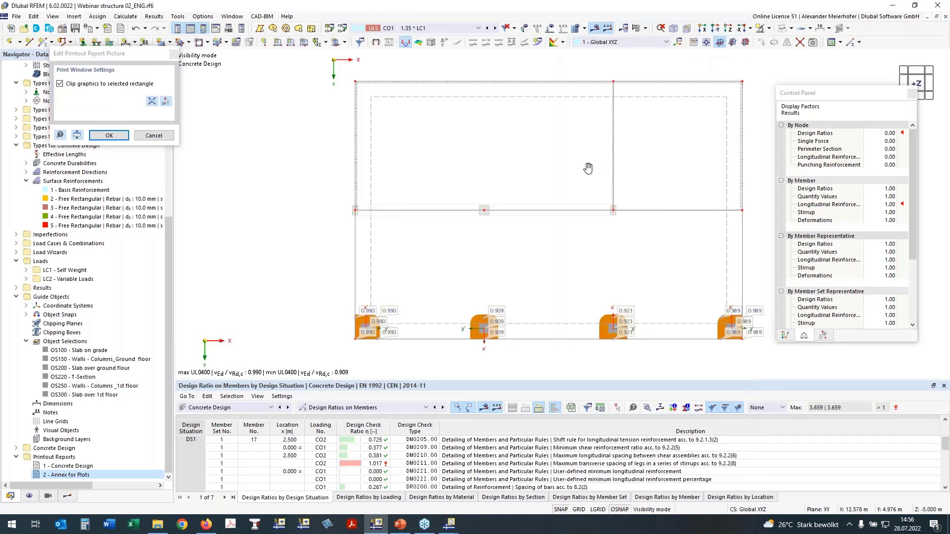
pyautogui.moveTo(587, 169); pyautogui.dragTo(523, 172, button='middle')
pyautogui.click(166, 102)
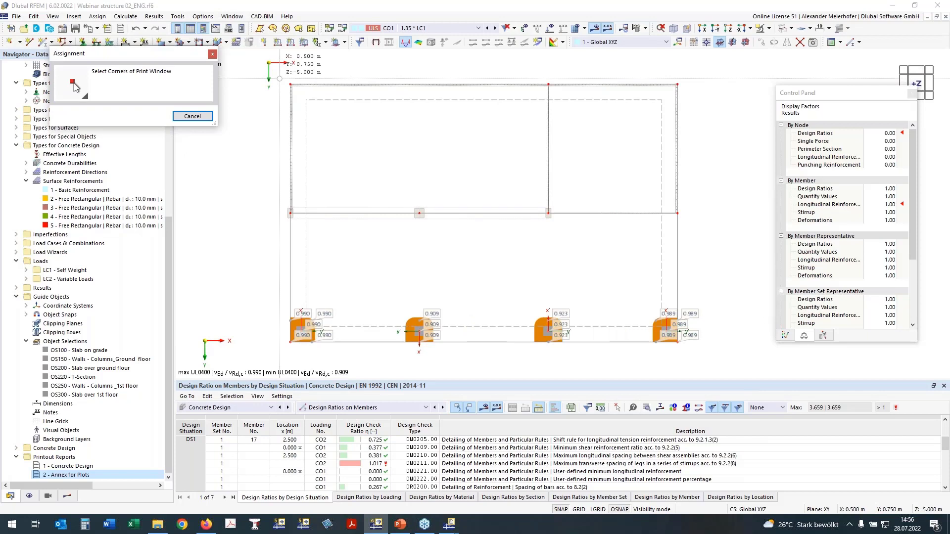
pyautogui.click(279, 74)
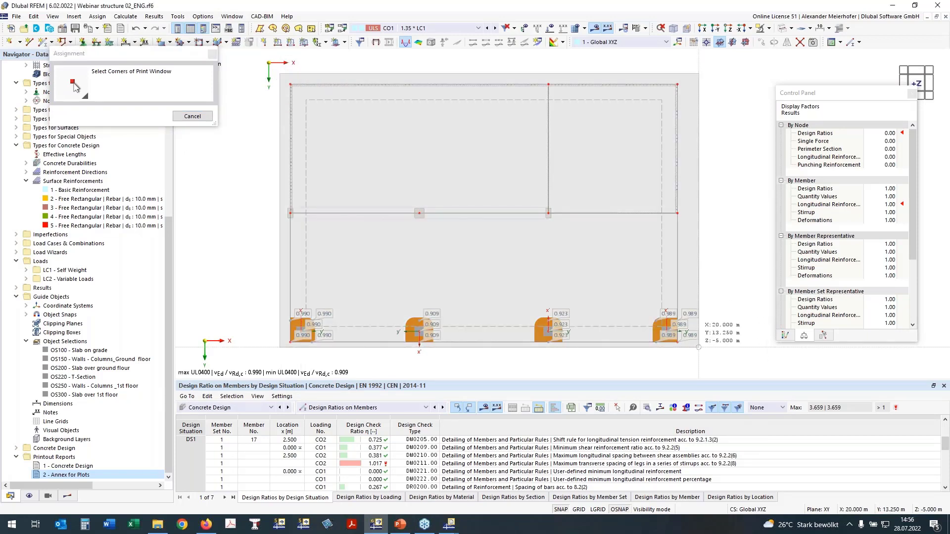
pyautogui.click(704, 358)
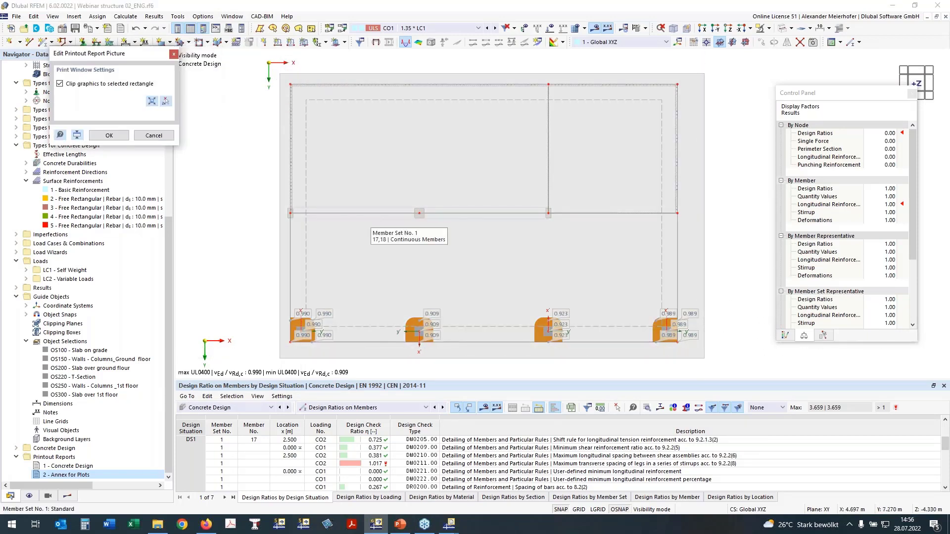
pyautogui.click(109, 135)
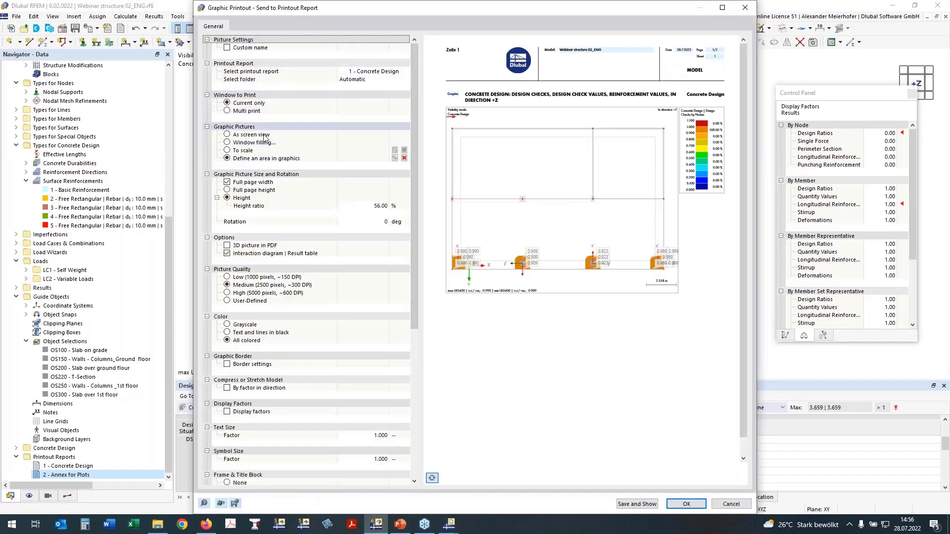
# - Switch the graphic printout to multi print and exclude the model views and load pictures
pyautogui.click(229, 111)
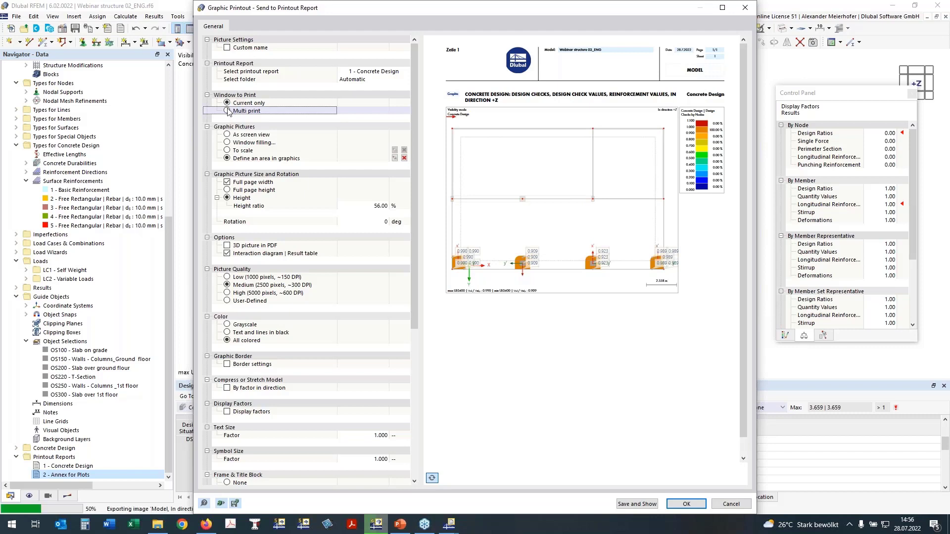
pyautogui.click(227, 111)
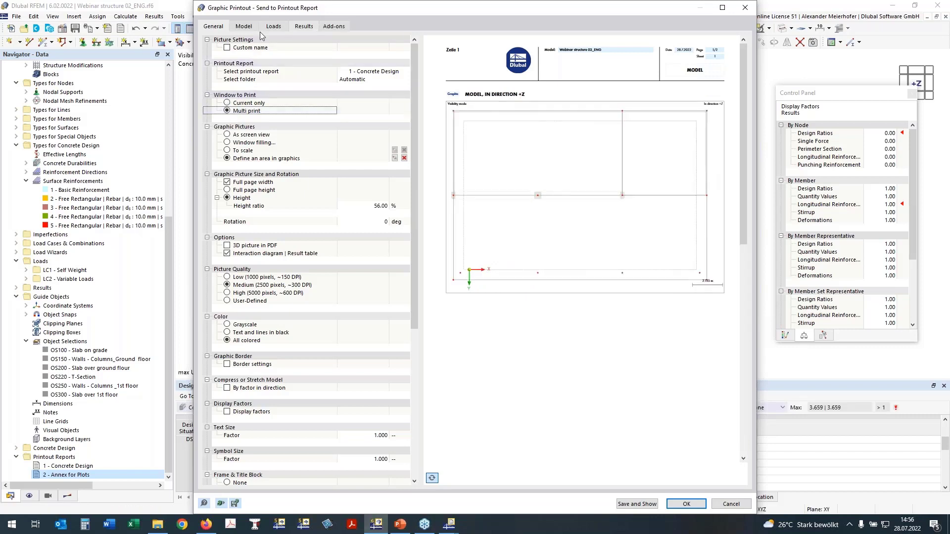
pyautogui.click(243, 27)
pyautogui.click(218, 39)
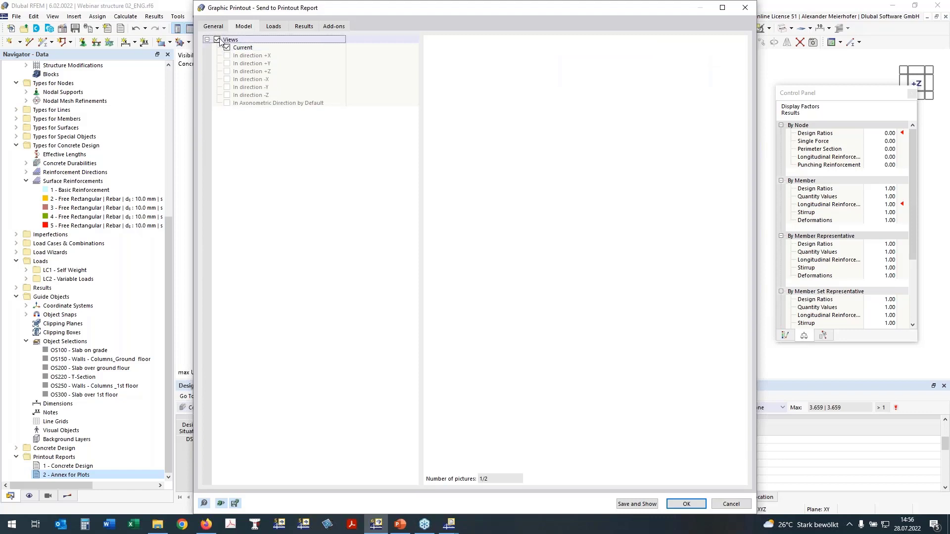
pyautogui.click(274, 27)
pyautogui.click(218, 39)
pyautogui.click(298, 28)
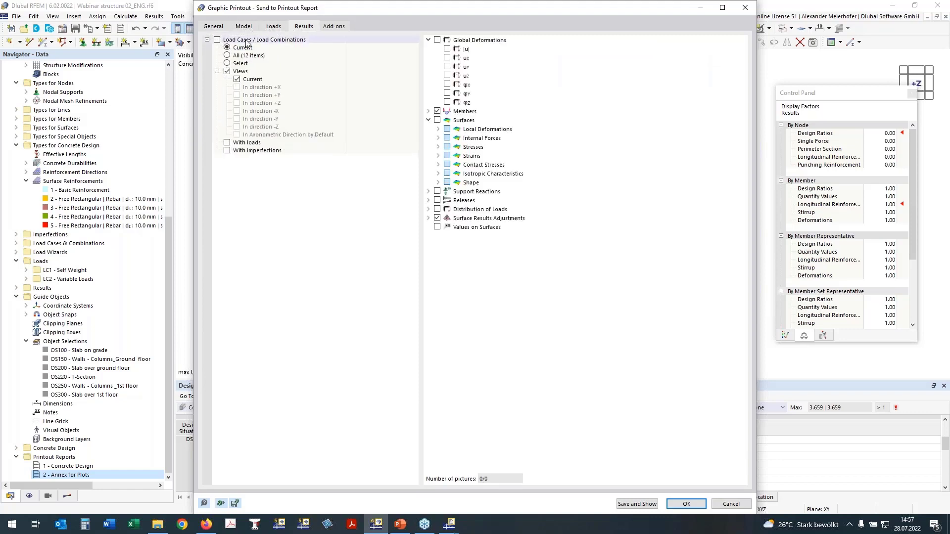
# - Include the Concrete Design surface checks UL0101.01, UL0101.02, UL0101.03 and UL0101.04 in the multi print
pyautogui.click(333, 27)
pyautogui.moveTo(444, 10); pyautogui.dragTo(327, 10)
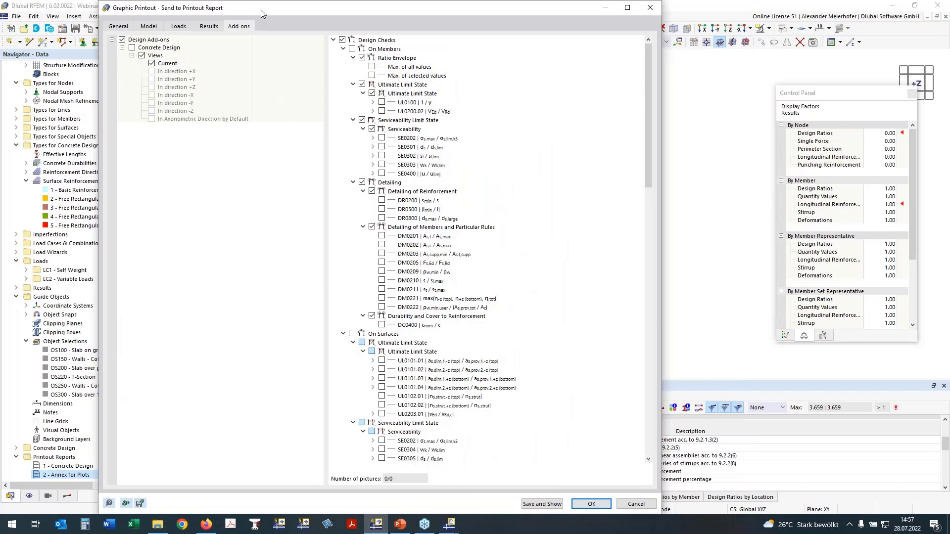
pyautogui.moveTo(286, 12); pyautogui.dragTo(381, 20)
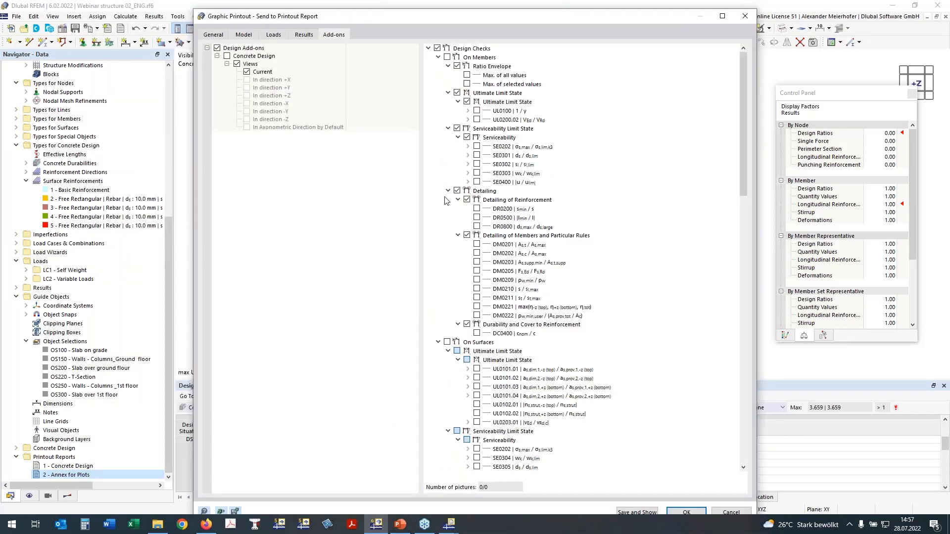
pyautogui.click(439, 57)
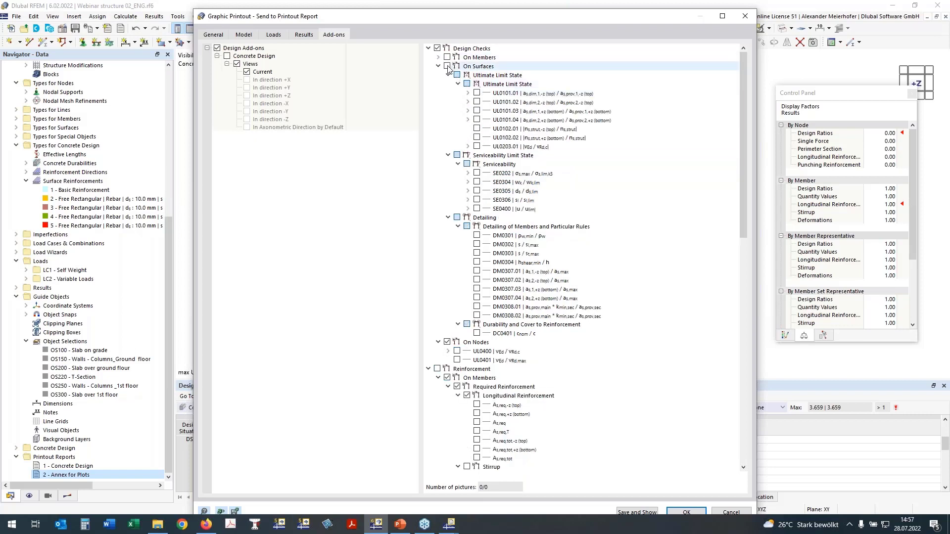
pyautogui.click(476, 93)
pyautogui.click(477, 111)
pyautogui.click(476, 120)
pyautogui.click(476, 102)
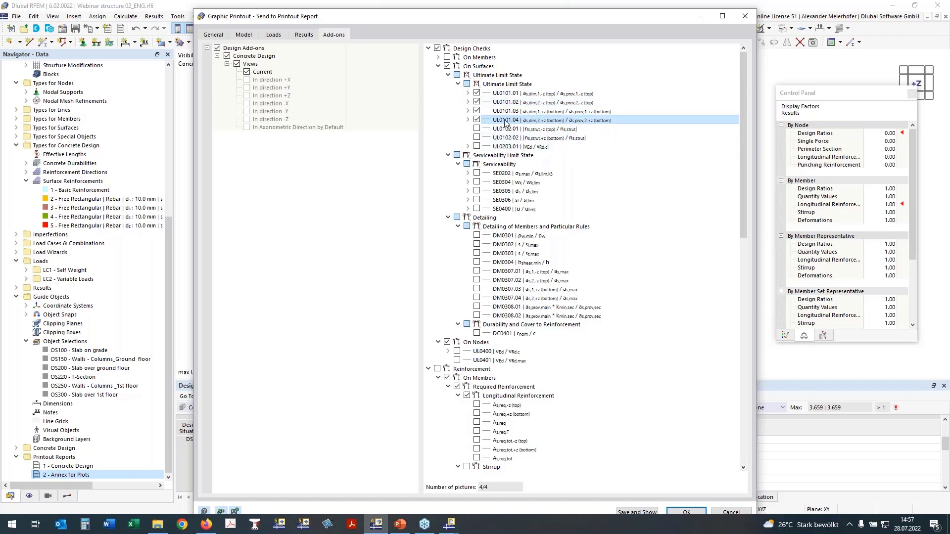
# - Add surface crack width check SE0304 with the wk,-z (top) and wk,+z (bottom) values to the multi print
pyautogui.click(476, 182)
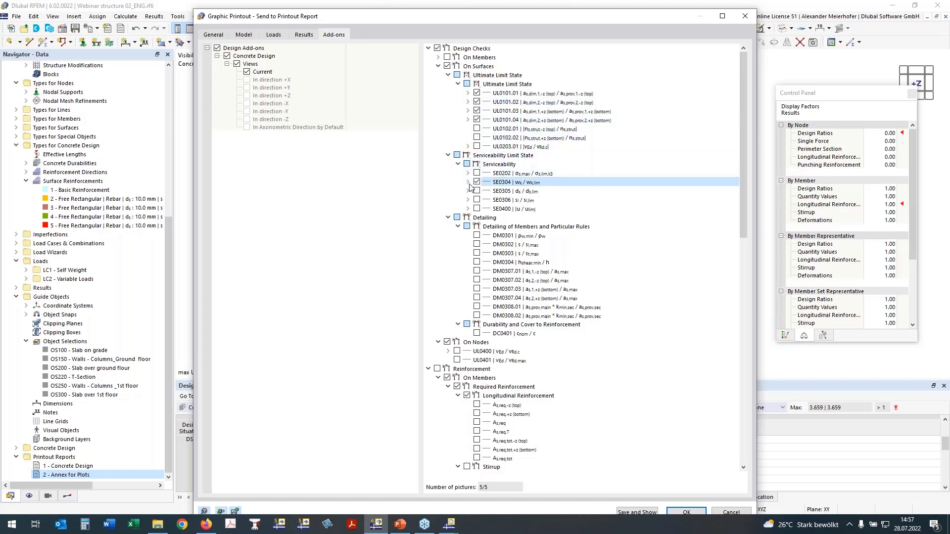
pyautogui.click(468, 182)
pyautogui.click(486, 191)
pyautogui.click(486, 200)
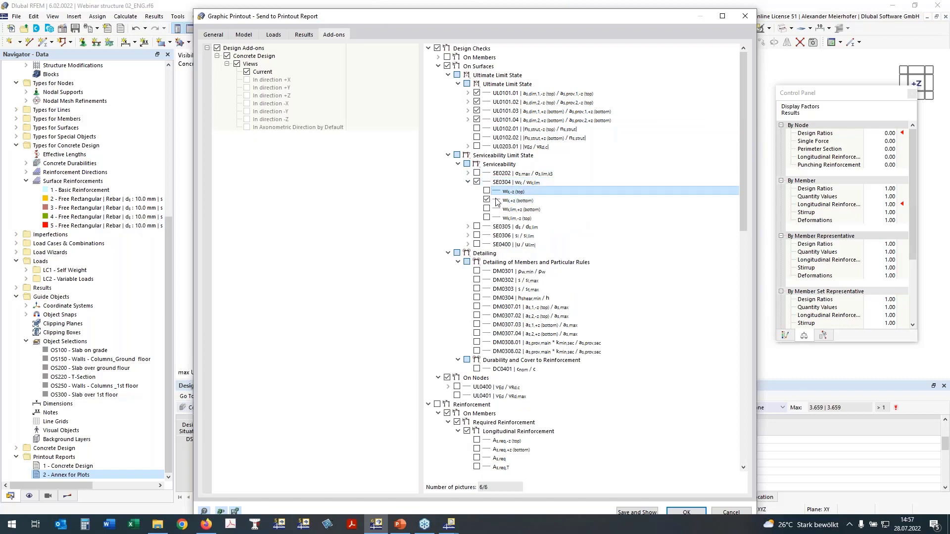
# - Add surface deflection check SE0400 with its uz value to the multi print
pyautogui.click(470, 246)
pyautogui.click(468, 244)
pyautogui.click(486, 253)
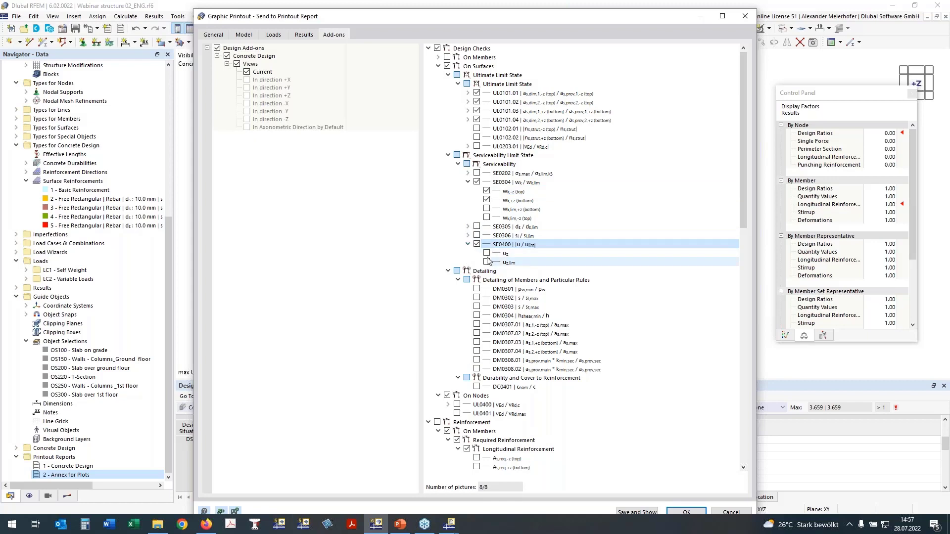
# - Add nodal punching check UL0400 with its vEd value to the multi print
pyautogui.scroll(-5, 527, 220)
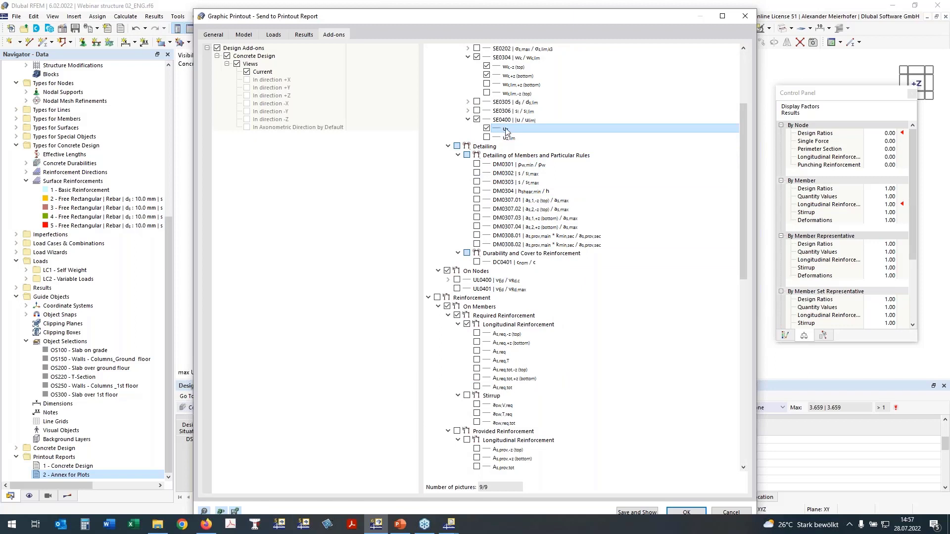
pyautogui.click(448, 147)
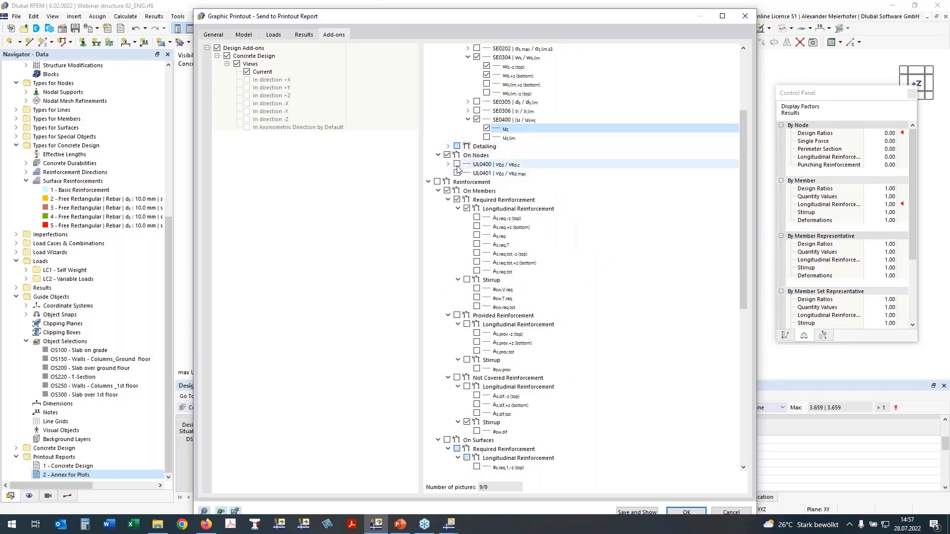
pyautogui.click(456, 165)
pyautogui.press('space')
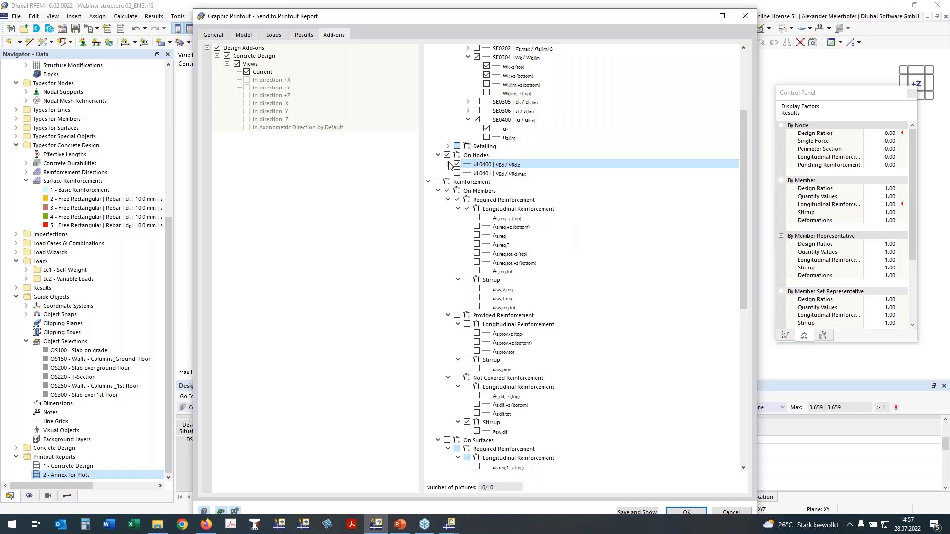
pyautogui.click(449, 165)
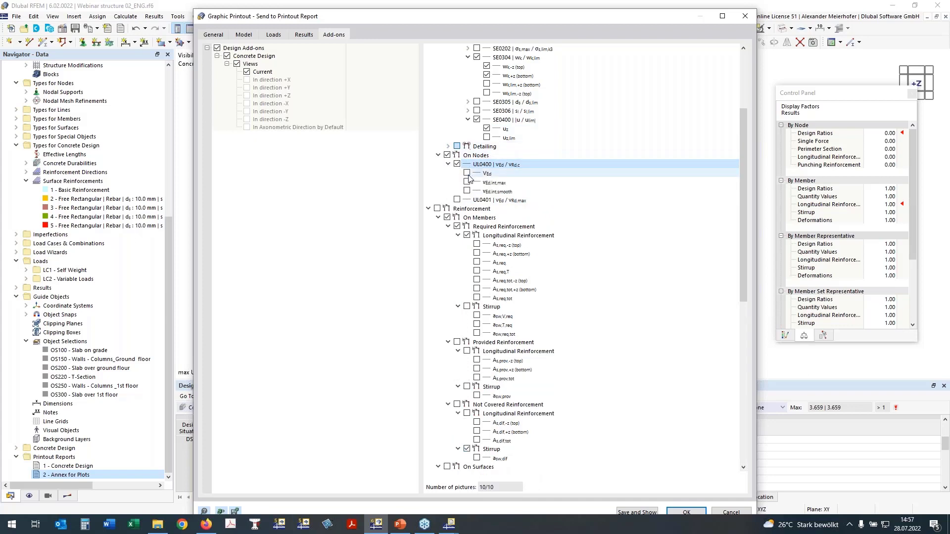
pyautogui.click(488, 174)
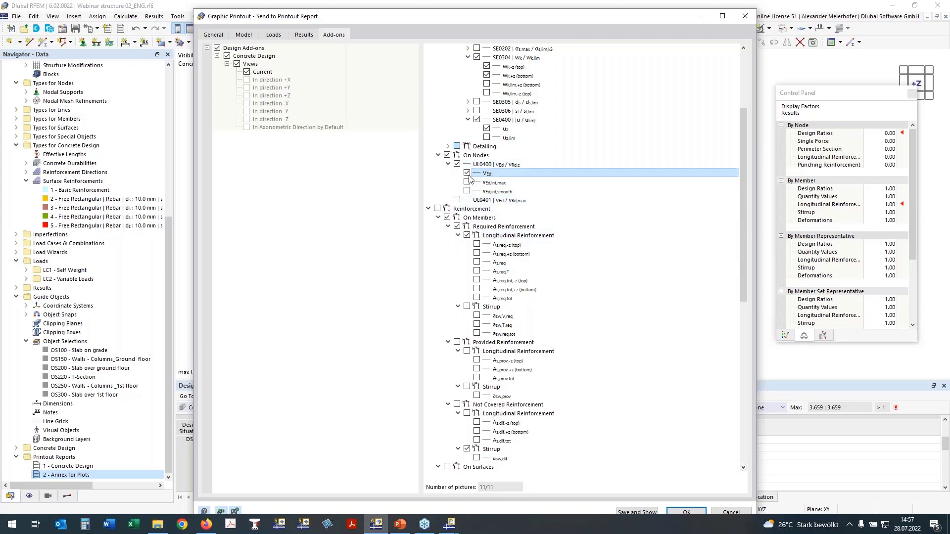
# - Enable the Reinforcement results for the multi print and exclude those on members
pyautogui.click(437, 209)
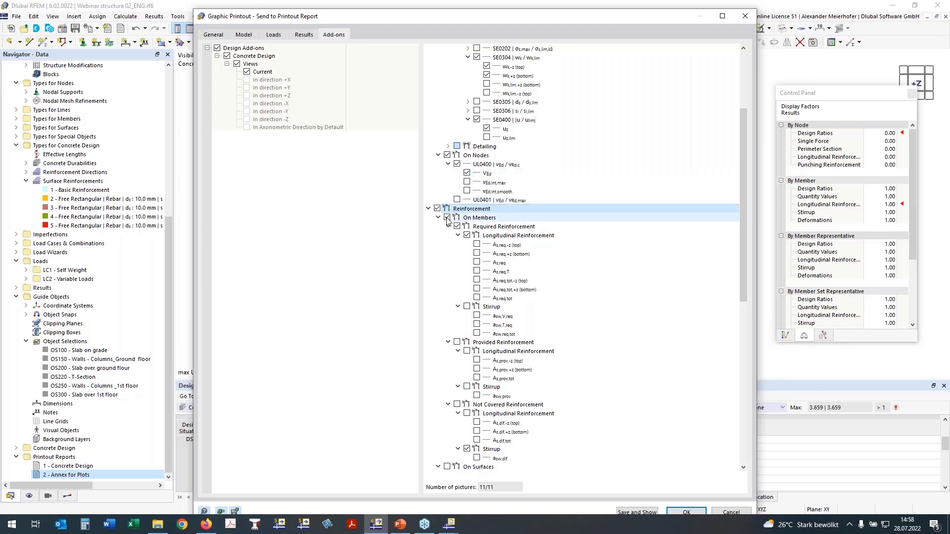
pyautogui.click(447, 218)
pyautogui.click(439, 218)
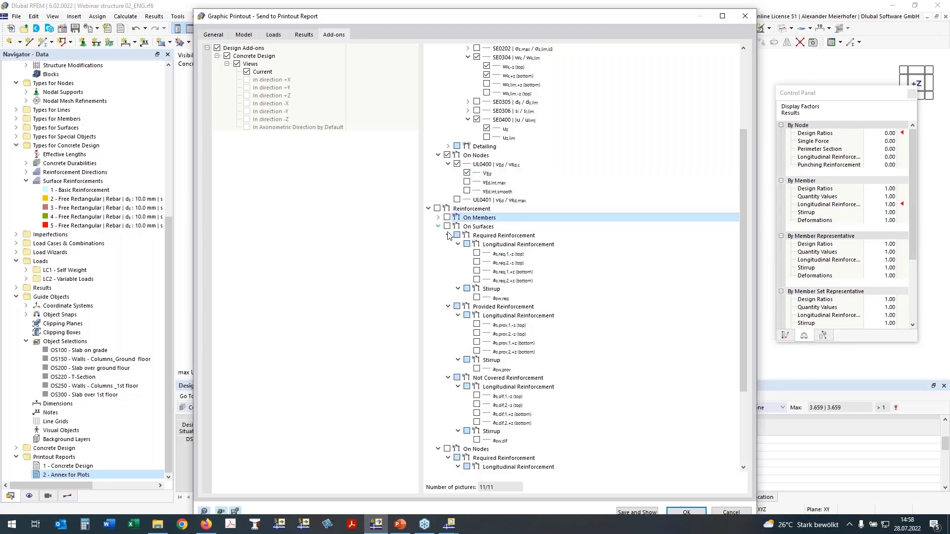
# - Include the required longitudinal surface reinforcement as,req,1 and as,req,2, both -z (top) and +z (bottom), in the multi print
pyautogui.click(476, 254)
pyautogui.click(476, 262)
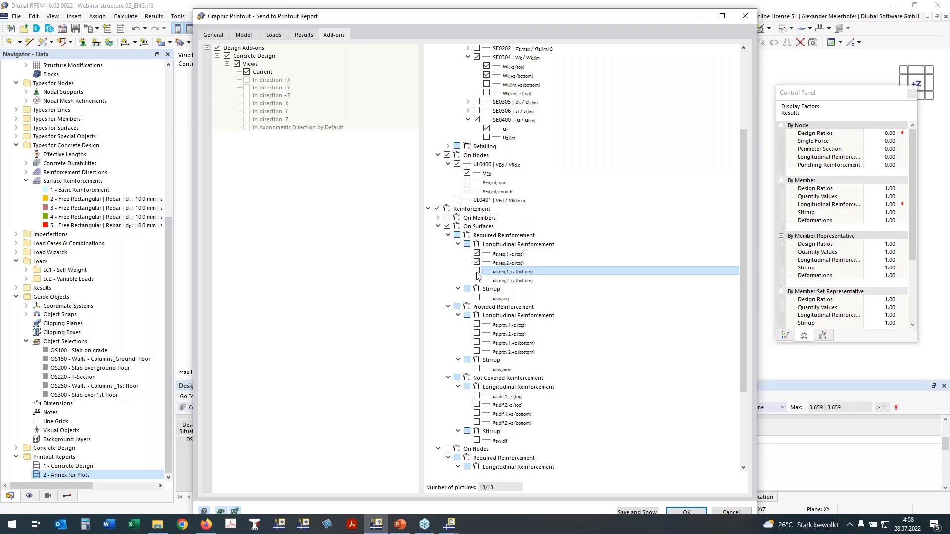
pyautogui.click(477, 271)
pyautogui.click(477, 281)
pyautogui.scroll(-2, 515, 241)
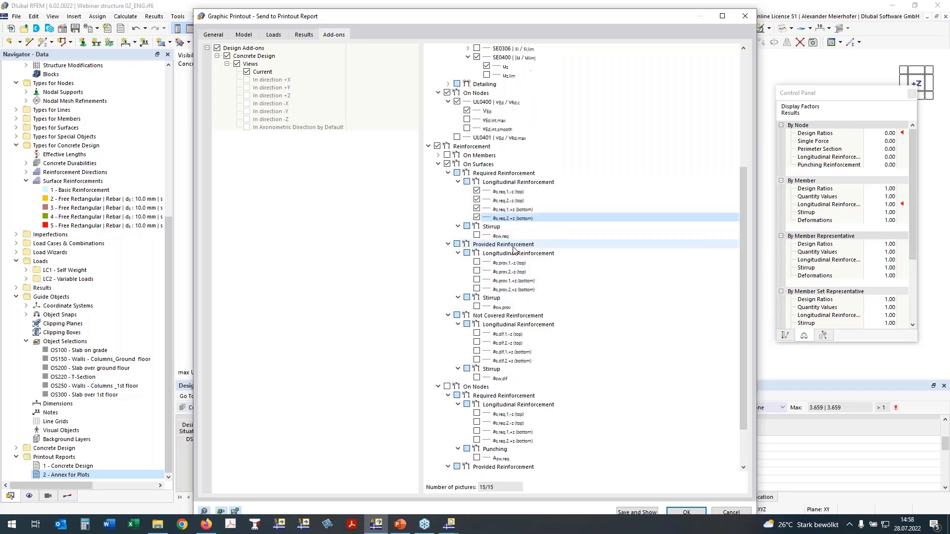
# - Include the provided longitudinal surface reinforcement as,prov,1 and as,prov,2, both -z (top) and +z (bottom), in the multi print
pyautogui.click(476, 264)
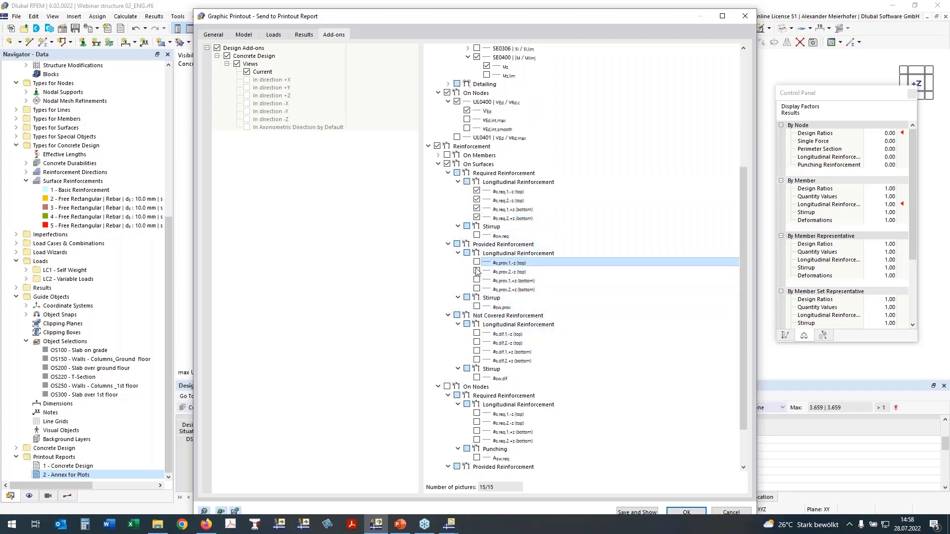
pyautogui.click(477, 271)
pyautogui.click(477, 280)
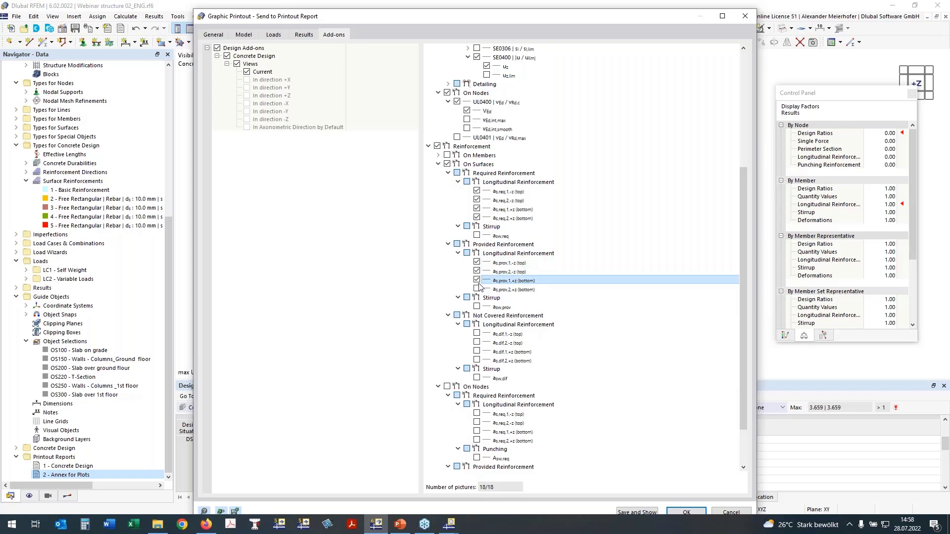
pyautogui.click(476, 288)
pyautogui.scroll(1, 455, 237)
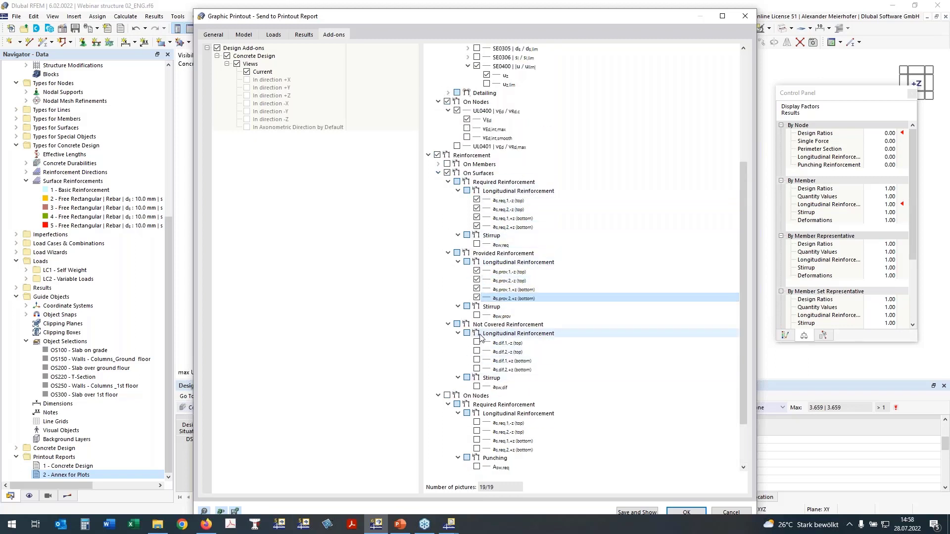
# - Include nodal reinforcement with the required longitudinal values as,req,1,-z (top) and as,req,2,-z (top) in the multi print
pyautogui.click(447, 396)
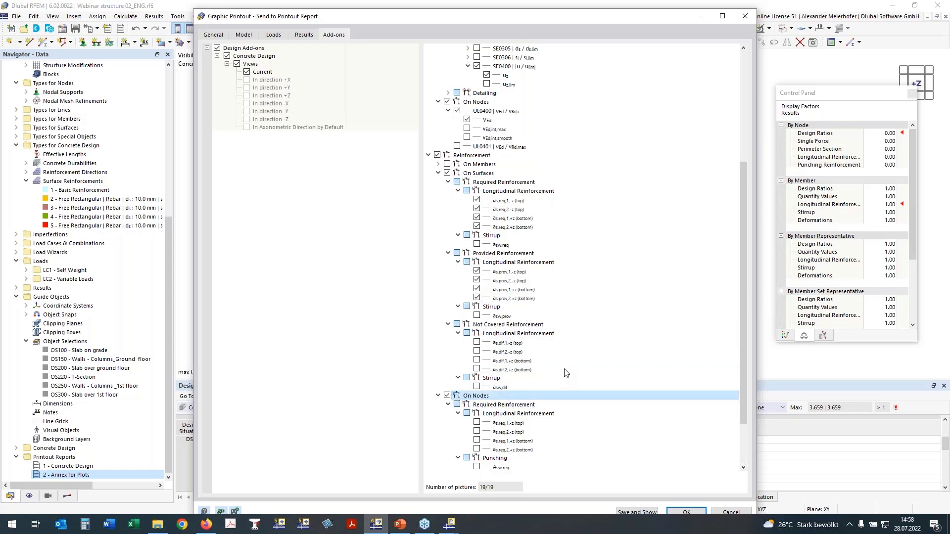
pyautogui.scroll(-3, 566, 372)
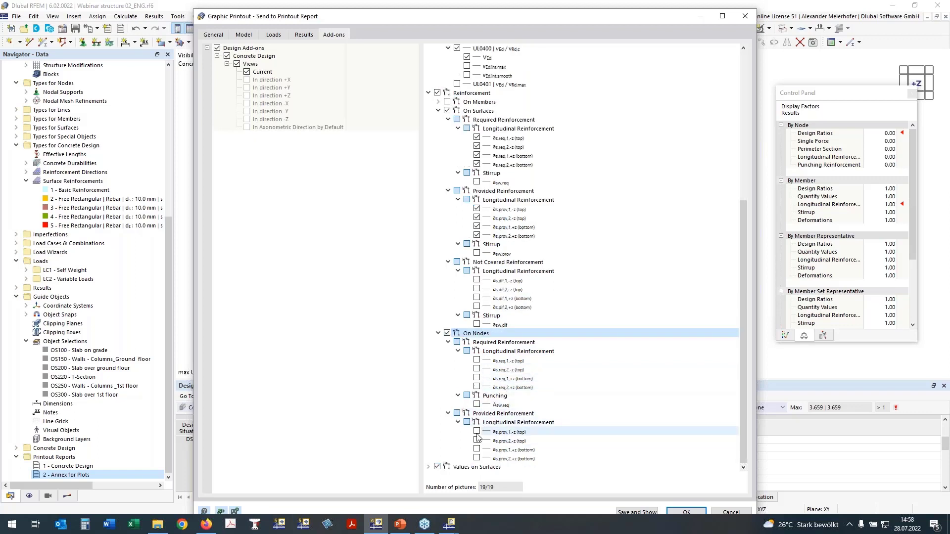
pyautogui.click(477, 360)
pyautogui.click(477, 368)
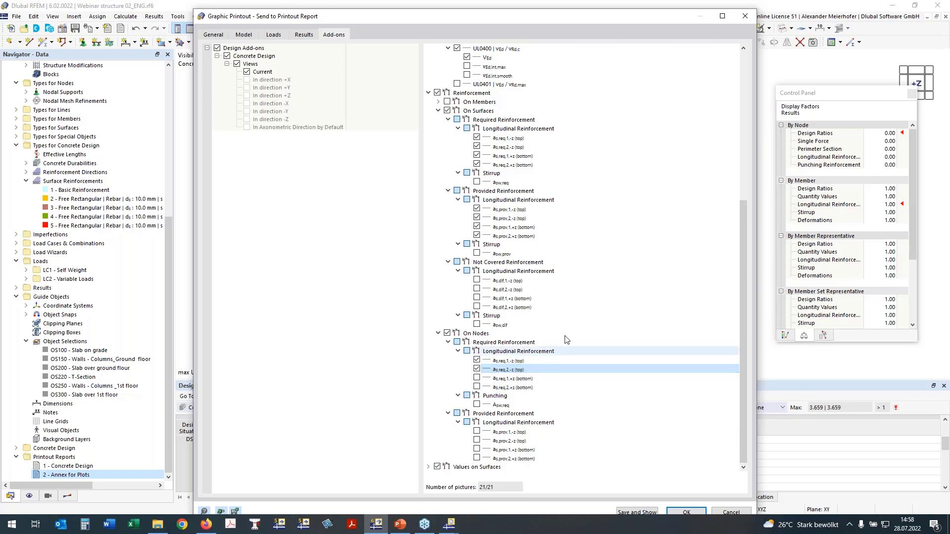
# - Save the multi print to the printout report, open the Annex for Plots report and reduce its window from full screen
pyautogui.click(647, 512)
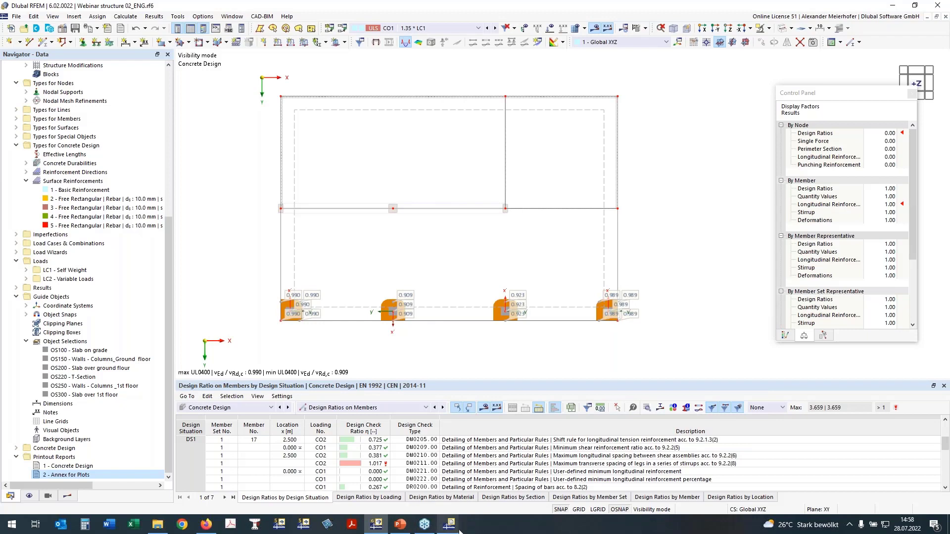
pyautogui.moveTo(458, 528)
pyautogui.click(495, 477)
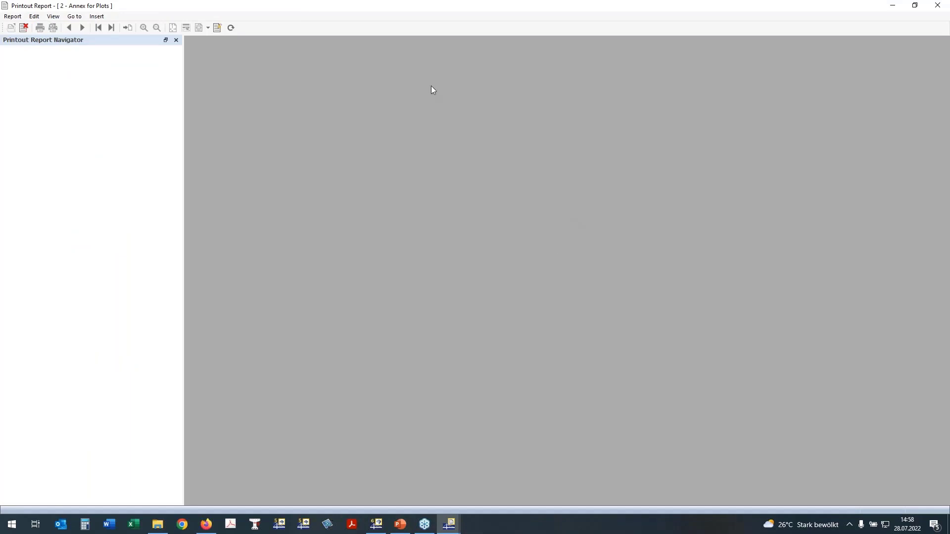
pyautogui.doubleClick(428, 16)
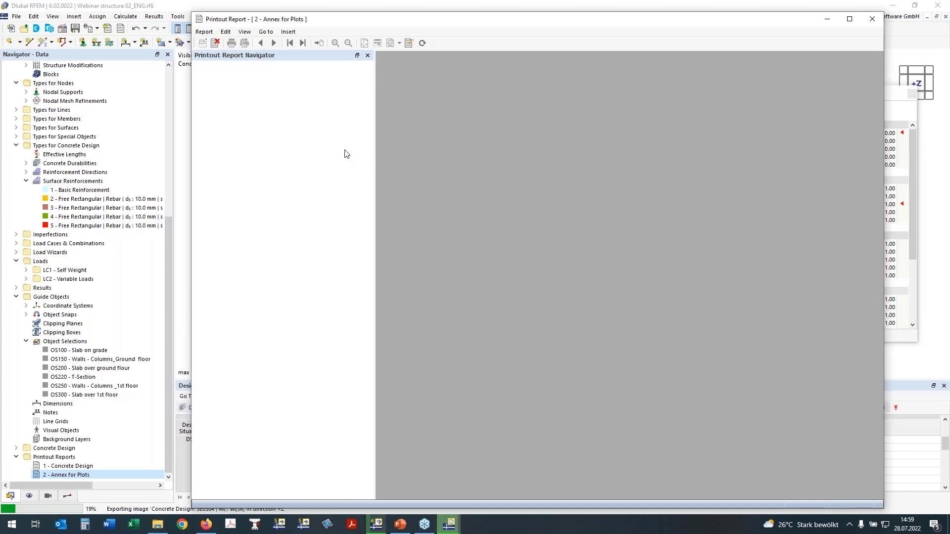
# - Bring up the Concrete Design printout report and look through its beam reinforcement and first UL0101.01 surface plots
pyautogui.click(377, 528)
pyautogui.moveTo(448, 524)
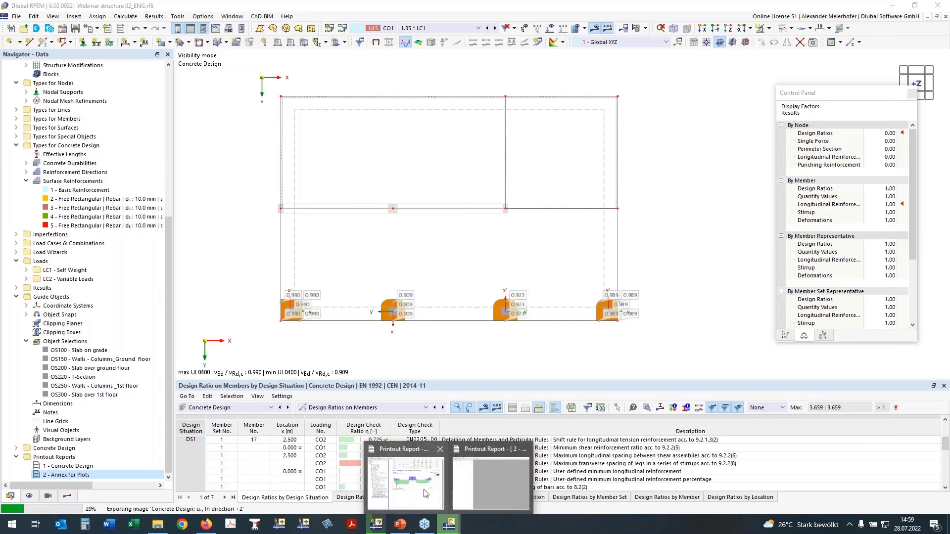
pyautogui.click(423, 494)
pyautogui.scroll(-5, 338, 242)
pyautogui.scroll(-8, 338, 242)
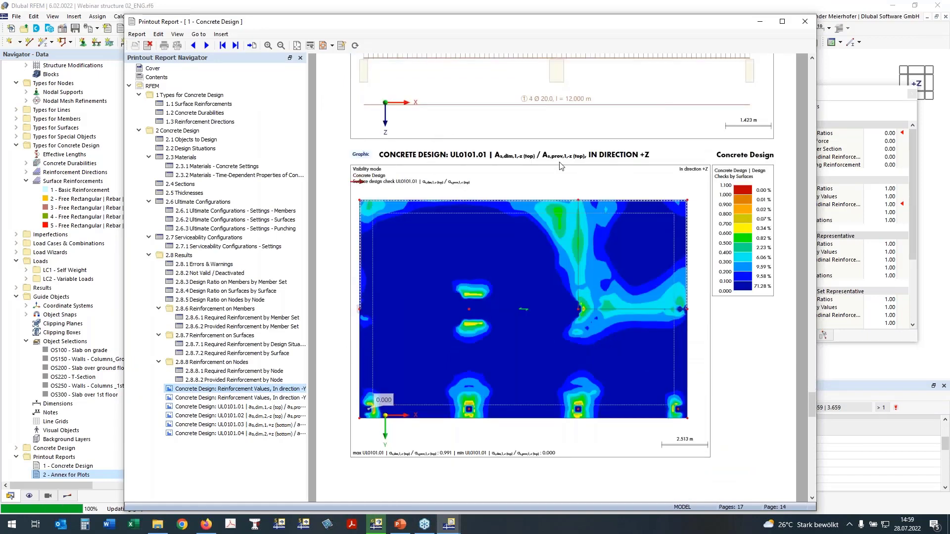
pyautogui.scroll(-1, 423, 171)
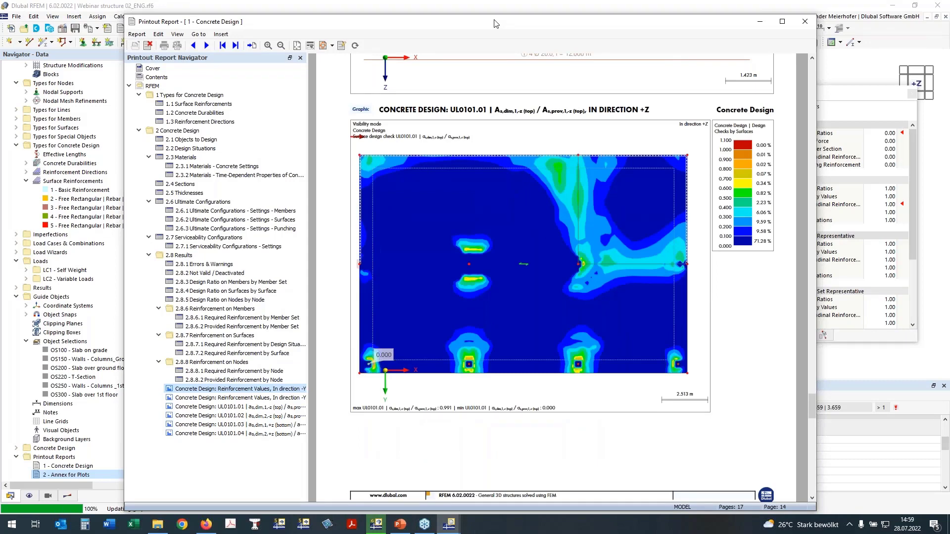
pyautogui.moveTo(495, 23); pyautogui.dragTo(447, 14)
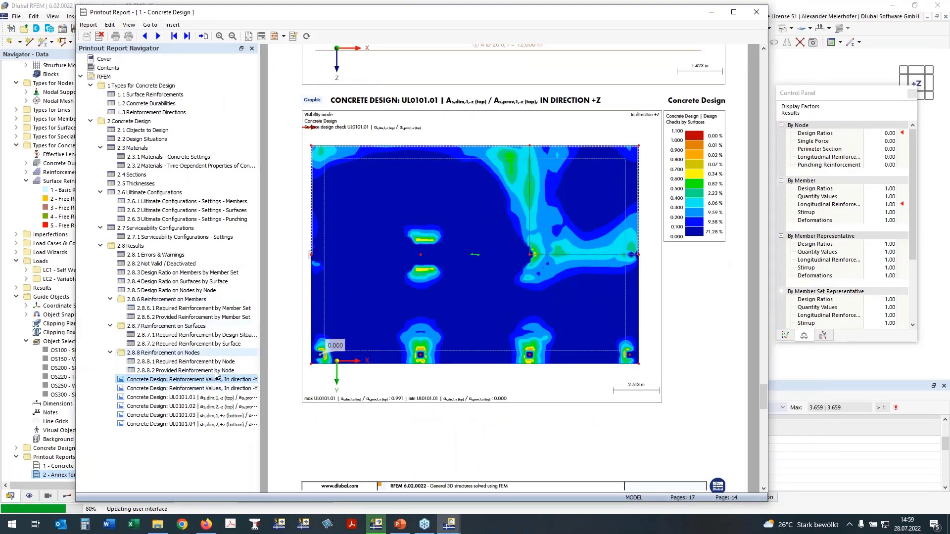
# - Examine the report's second reinforcement values graphic and the UL0101.01, UL0101.02 and UL0101.03 surface design check plots
pyautogui.click(195, 388)
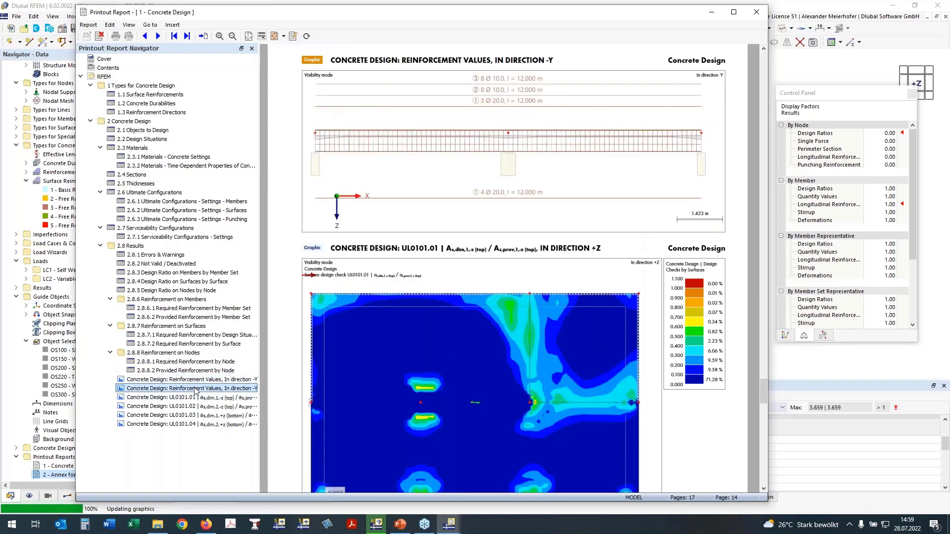
pyautogui.scroll(-2, 408, 319)
pyautogui.scroll(-1, 409, 317)
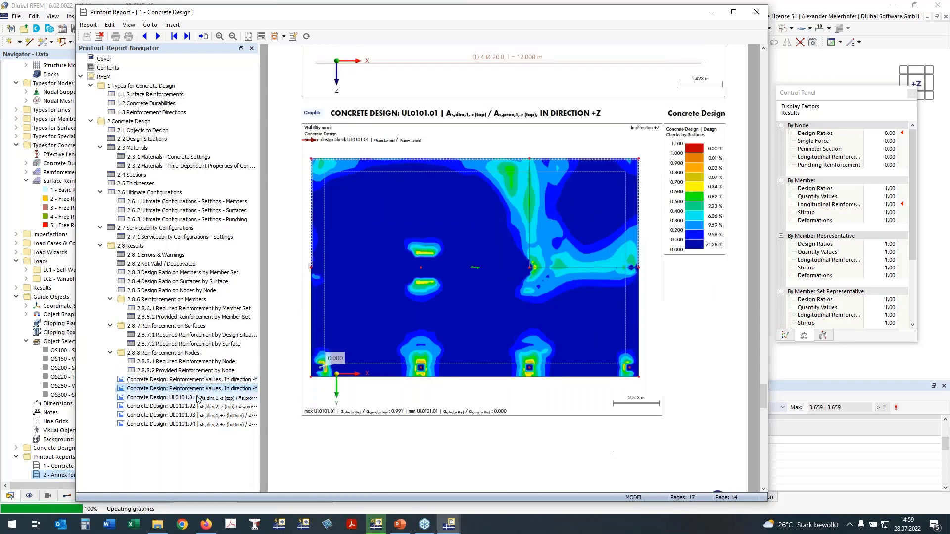
pyautogui.click(198, 398)
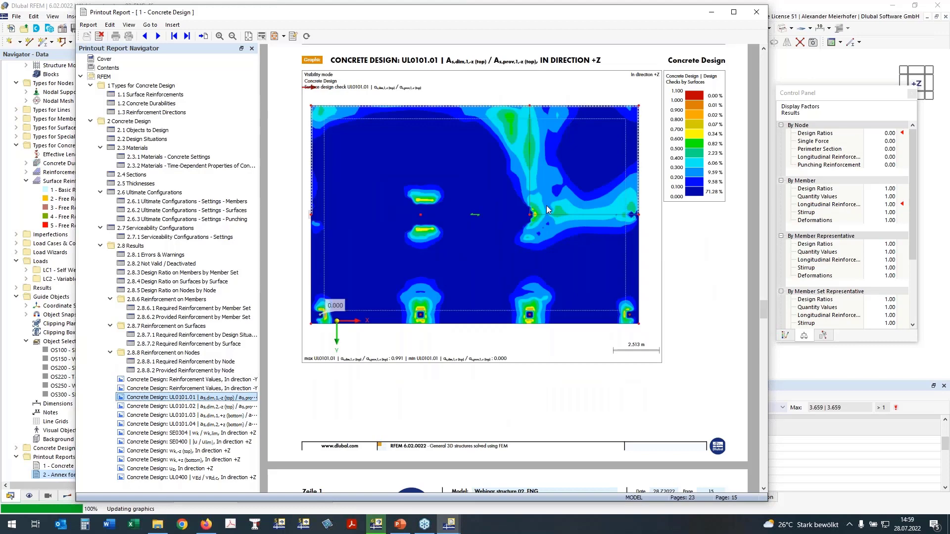
pyautogui.scroll(-3, 547, 205)
pyautogui.scroll(-6, 545, 206)
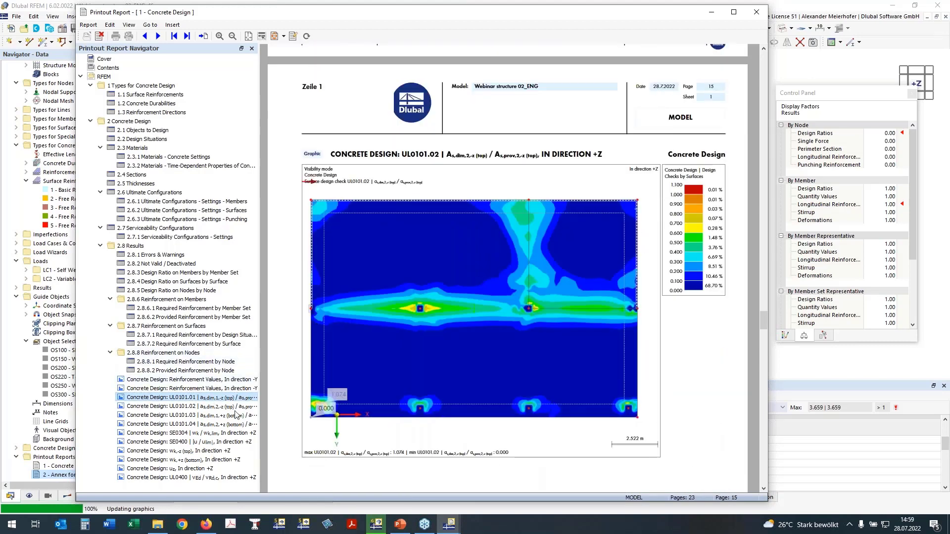
pyautogui.scroll(-8, 481, 299)
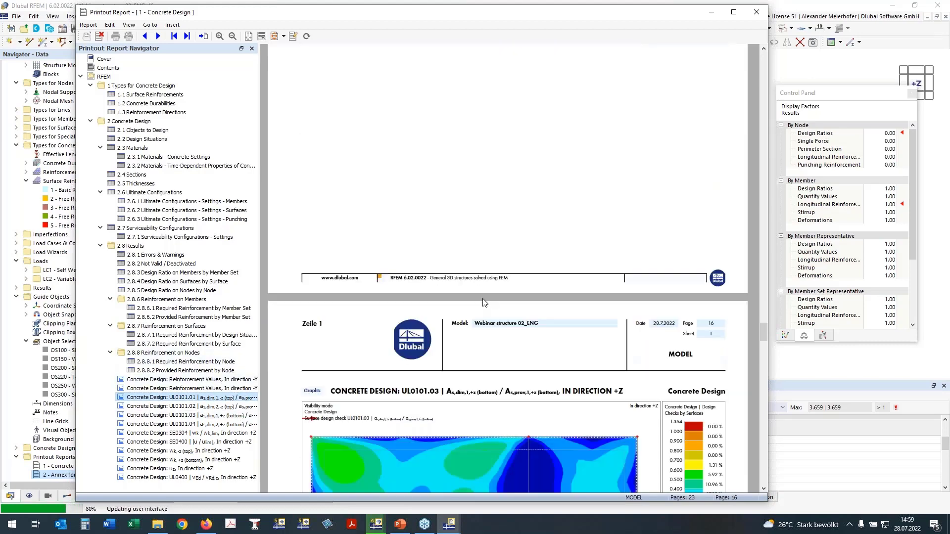
pyautogui.scroll(-9, 484, 302)
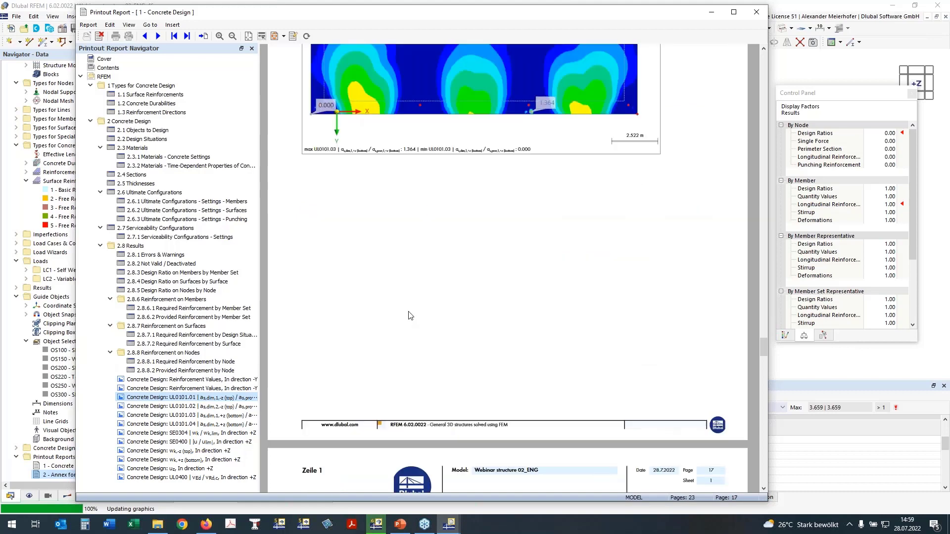
pyautogui.scroll(-8, 410, 315)
# - Review the report plots for SE0304, SE0400, the crack widths wk,-z (top) and wk,+z (bottom), and the deflection uz
pyautogui.click(180, 435)
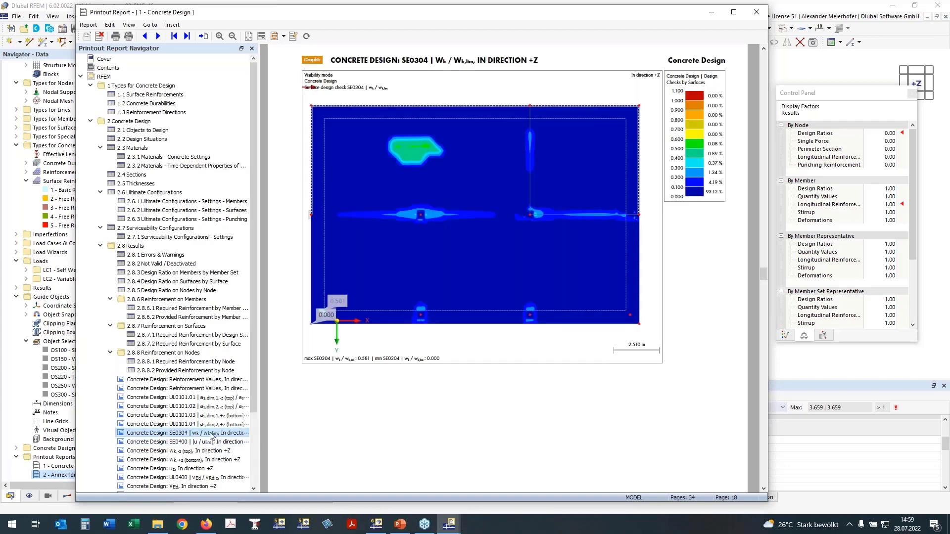
pyautogui.click(198, 442)
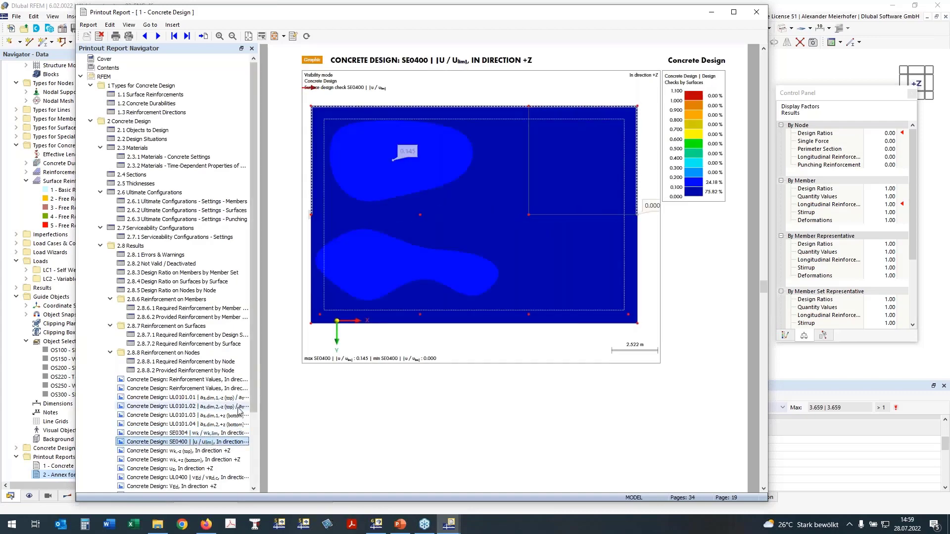
pyautogui.click(188, 451)
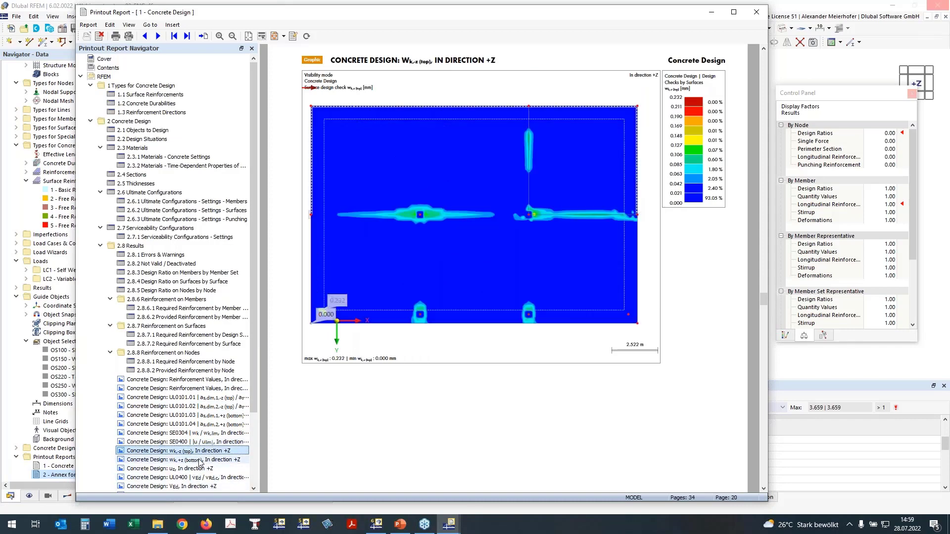
pyautogui.click(196, 461)
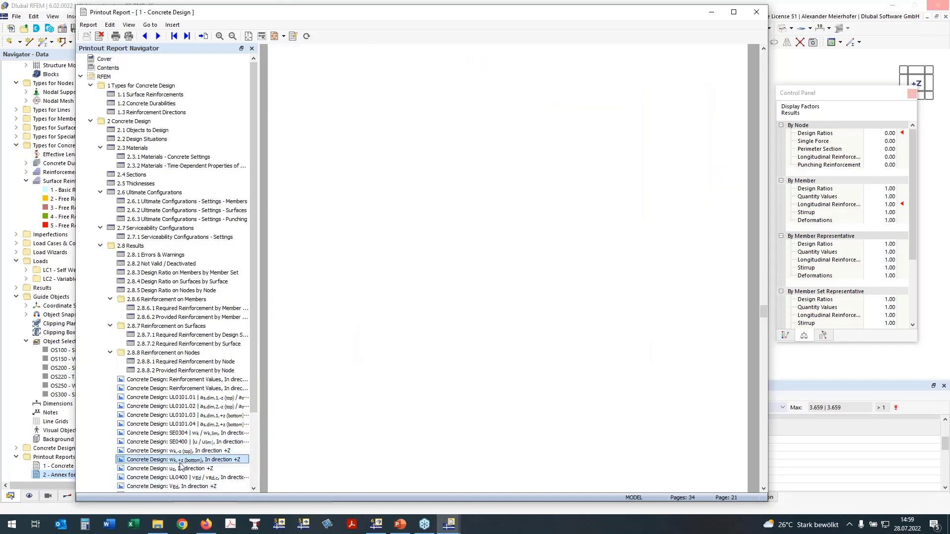
pyautogui.click(182, 435)
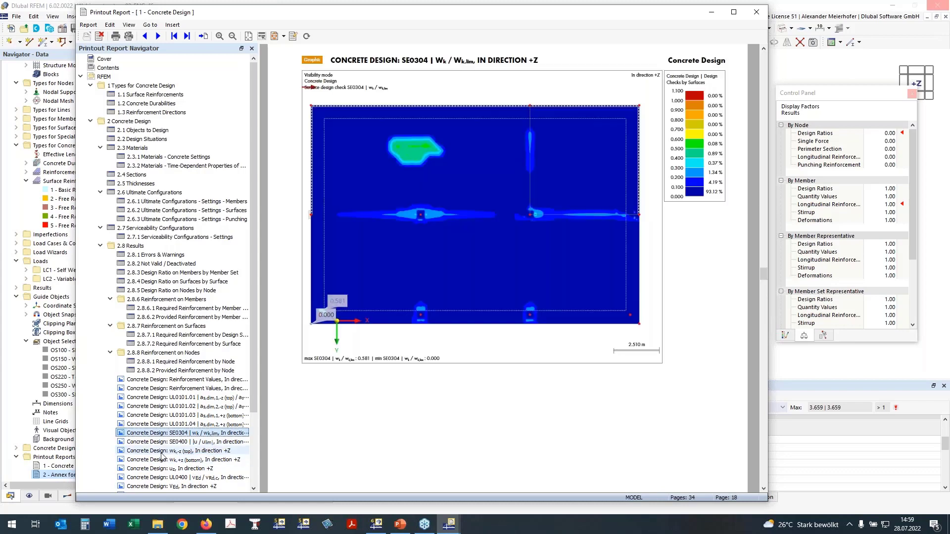
pyautogui.click(161, 452)
pyautogui.click(155, 468)
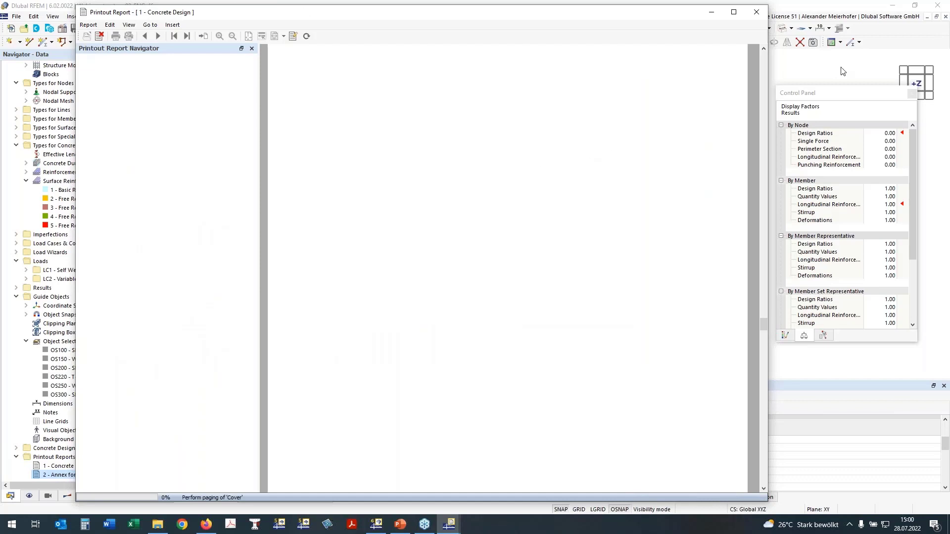
# - Minimize the report window and display the slab and T-section beam as a transparent solid model in 3D
pyautogui.click(712, 12)
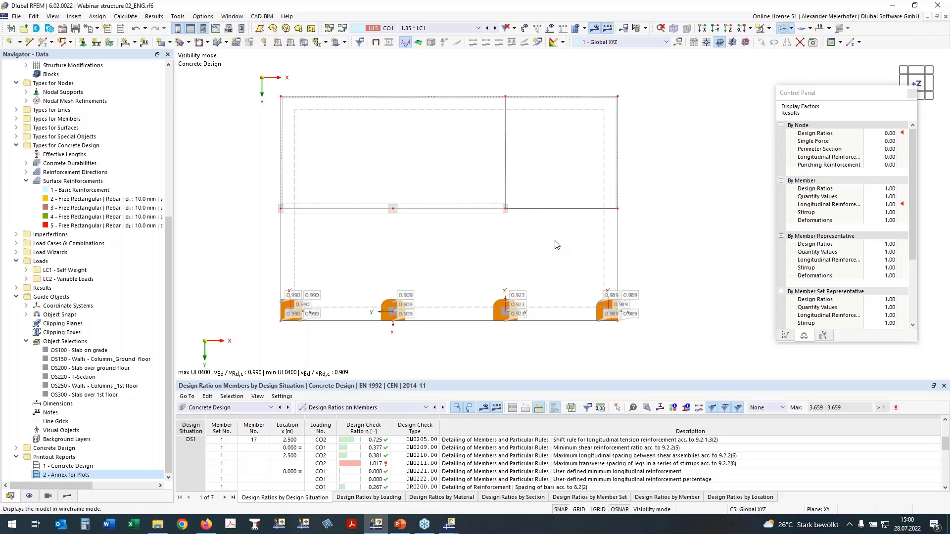
pyautogui.scroll(-1, 470, 278)
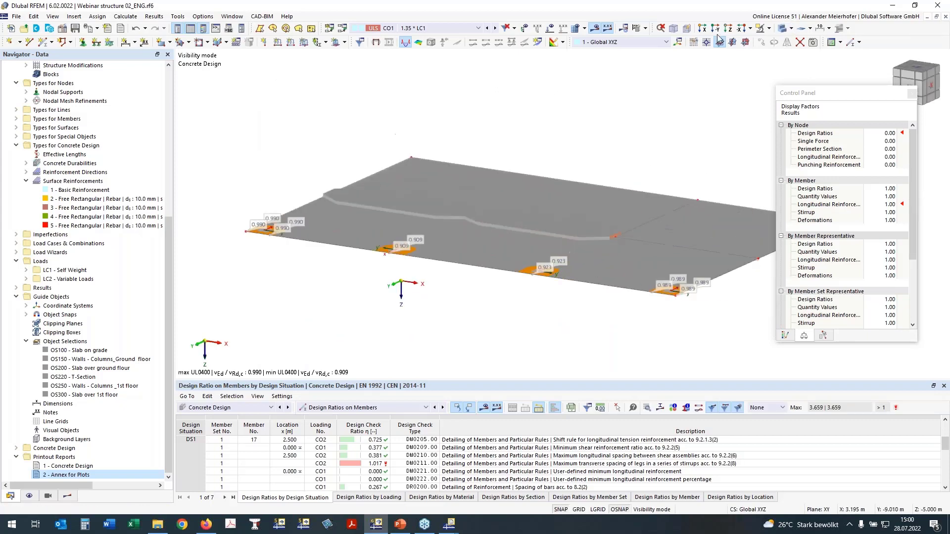
pyautogui.click(781, 29)
pyautogui.keyDown('ctrl'); pyautogui.moveTo(353, 267); pyautogui.dragTo(630, 141, button='middle'); pyautogui.keyUp('ctrl')
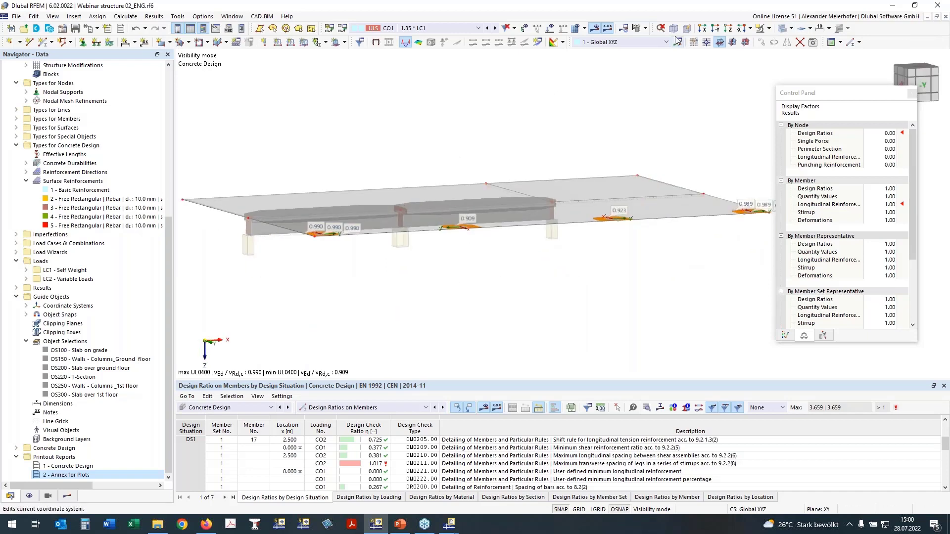
pyautogui.keyDown('ctrl'); pyautogui.moveTo(661, 74); pyautogui.dragTo(565, 161, button='middle'); pyautogui.keyUp('ctrl')
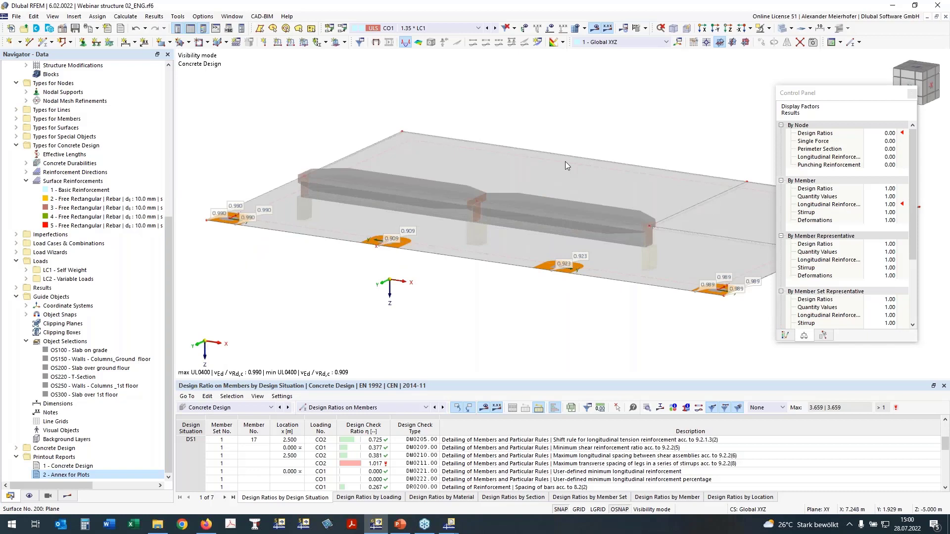
# - Cancel the visibility mode to display the entire building model and view it from the side
pyautogui.click(769, 29)
pyautogui.click(770, 94)
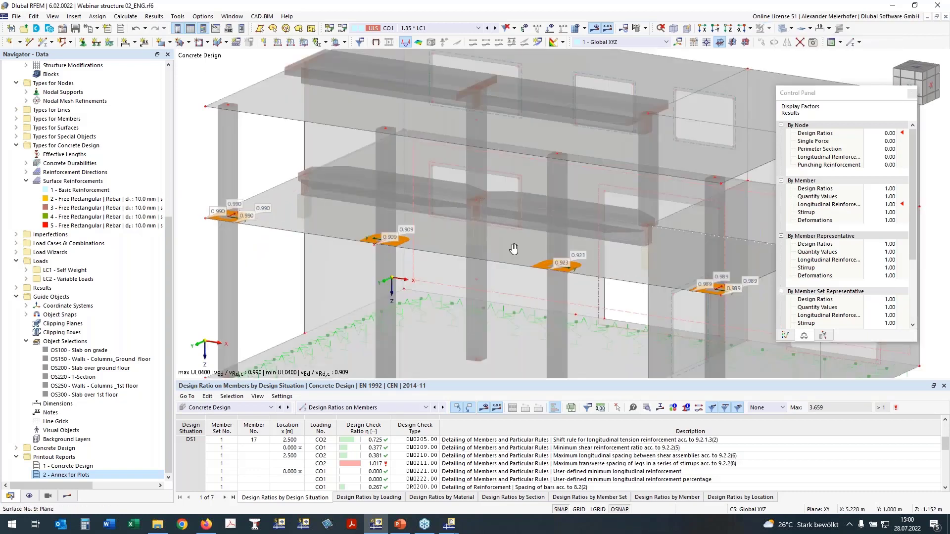
pyautogui.keyDown('ctrl'); pyautogui.moveTo(514, 248); pyautogui.dragTo(576, 198, button='middle'); pyautogui.keyUp('ctrl')
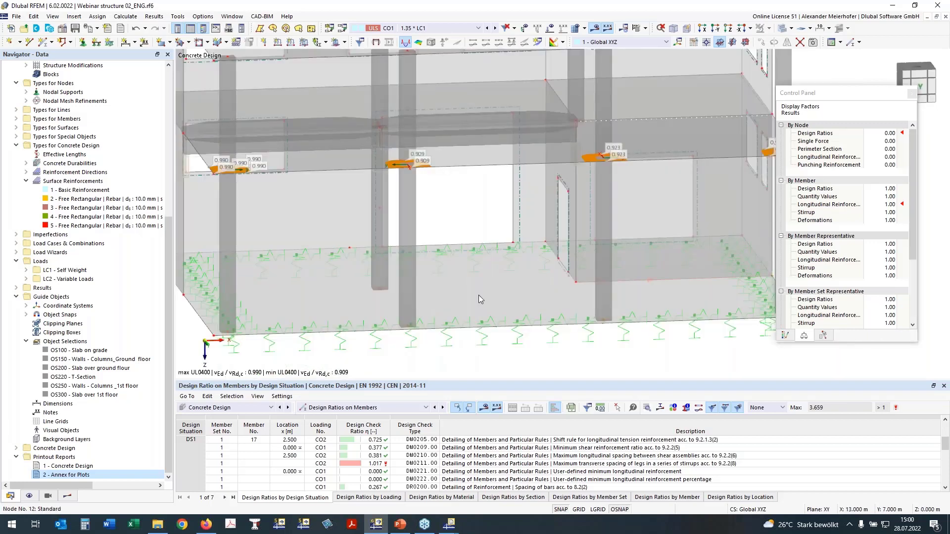
# - Select the slab on grade at the building's base in side view and isolate it in visibility mode
pyautogui.scroll(-1, 479, 294)
pyautogui.keyDown('ctrl'); pyautogui.moveTo(550, 307); pyautogui.dragTo(508, 273, button='middle'); pyautogui.keyUp('ctrl')
pyautogui.scroll(-2, 524, 281)
pyautogui.keyDown('ctrl'); pyautogui.moveTo(564, 310); pyautogui.dragTo(560, 297, button='middle'); pyautogui.keyUp('ctrl')
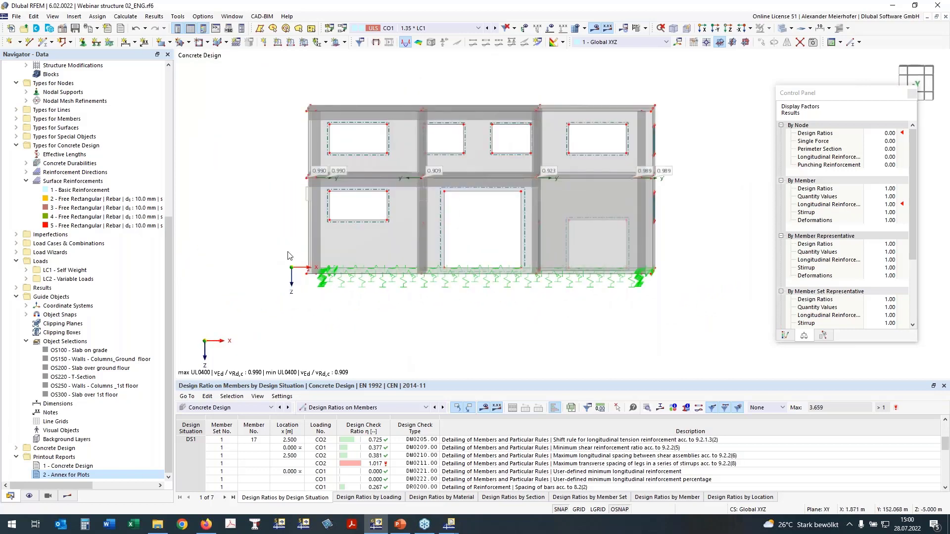
pyautogui.moveTo(276, 248); pyautogui.dragTo(675, 295)
pyautogui.keyDown('ctrl'); pyautogui.moveTo(366, 306); pyautogui.dragTo(366, 317, button='middle'); pyautogui.keyUp('ctrl')
pyautogui.rightClick(366, 317)
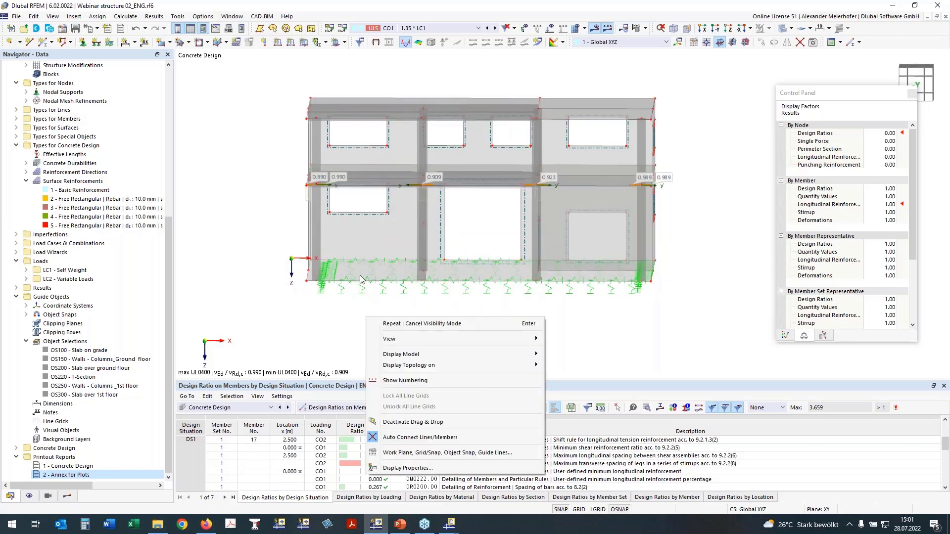
pyautogui.click(313, 320)
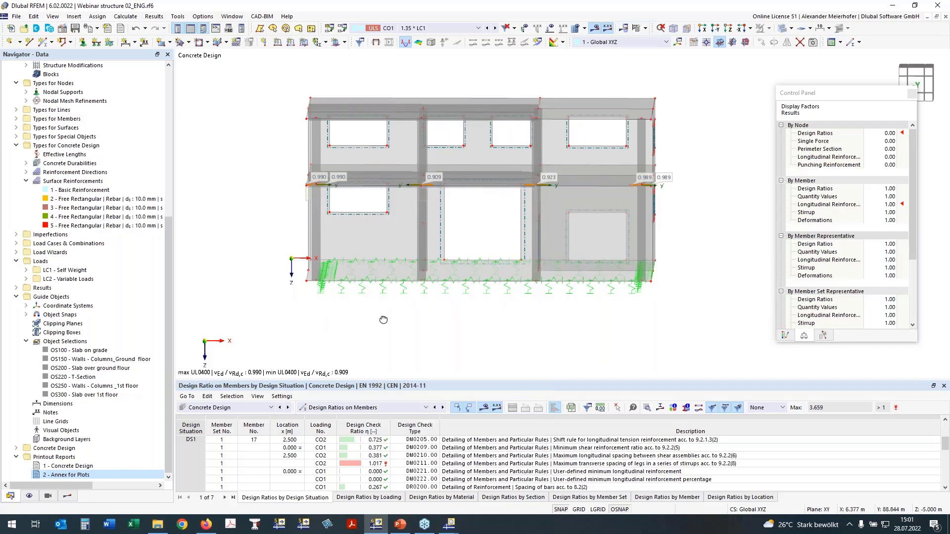
pyautogui.moveTo(384, 320)
pyautogui.keyDown('ctrl'); pyautogui.mouseDown(button='middle')
pyautogui.moveTo(371, 315)
pyautogui.moveTo(379, 314)
pyautogui.mouseUp(button='middle'); pyautogui.keyUp('ctrl')
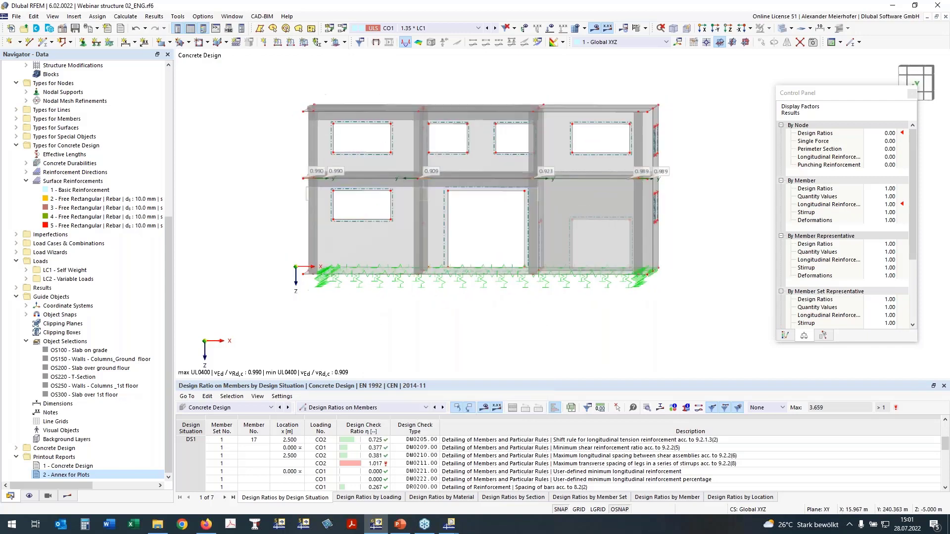
pyautogui.moveTo(291, 258); pyautogui.dragTo(694, 290)
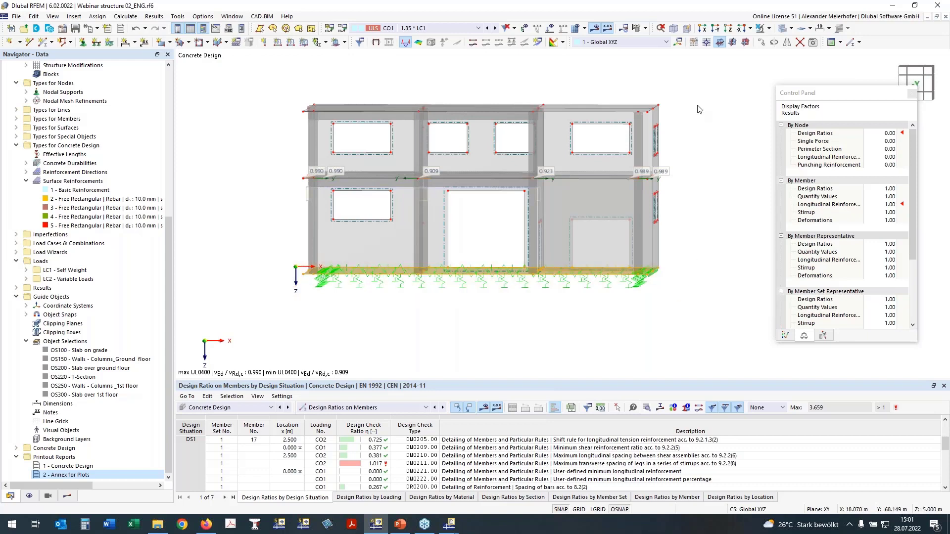
pyautogui.click(769, 28)
pyautogui.click(792, 41)
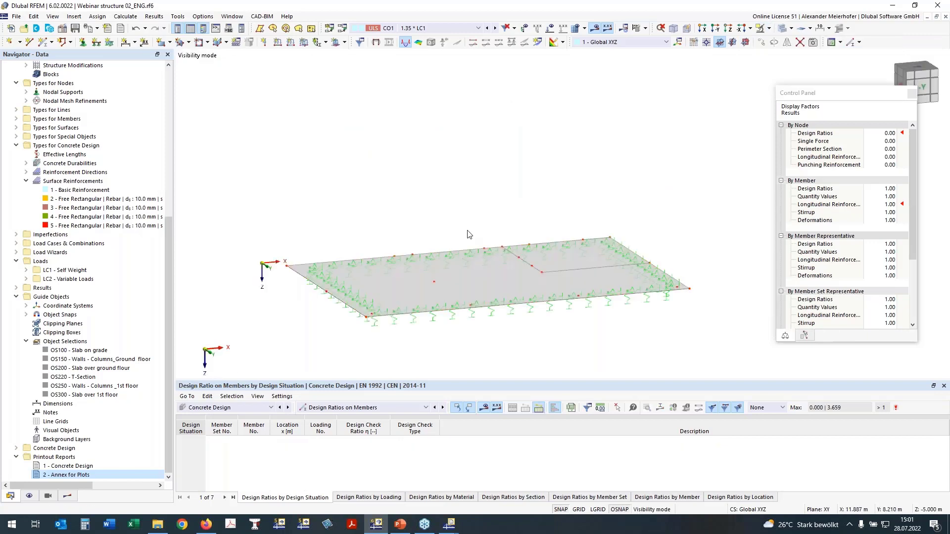
# - Activate punching design for the slab on grade's eight column and wall nodes, accepting deletion of the Concrete Design results
pyautogui.keyDown('ctrl'); pyautogui.moveTo(434, 227); pyautogui.dragTo(594, 267, button='middle'); pyautogui.keyUp('ctrl')
pyautogui.click(728, 28)
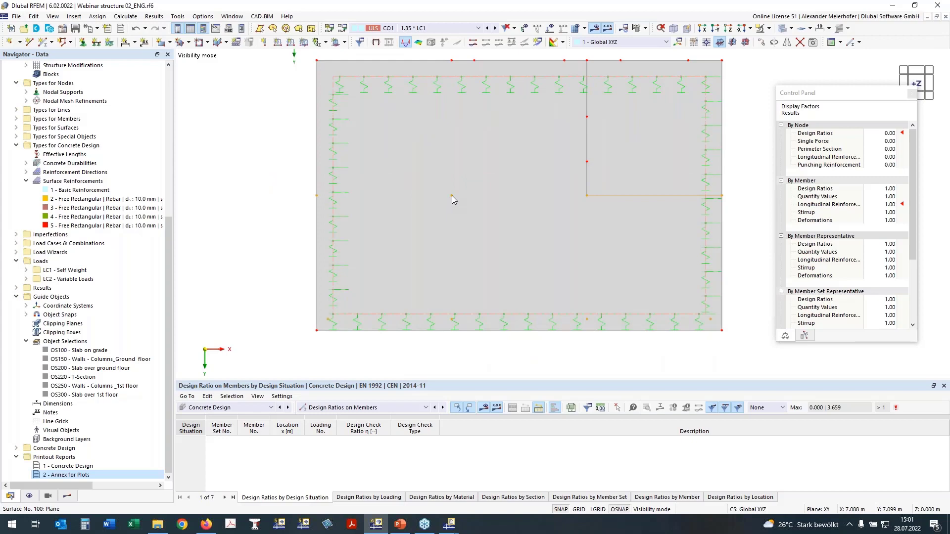
pyautogui.rightClick(453, 195)
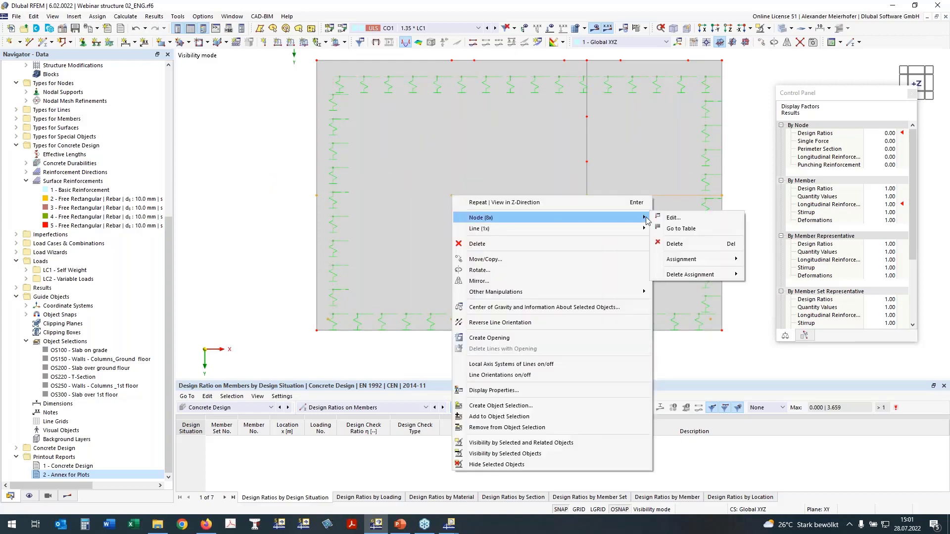
pyautogui.click(673, 217)
pyautogui.click(629, 433)
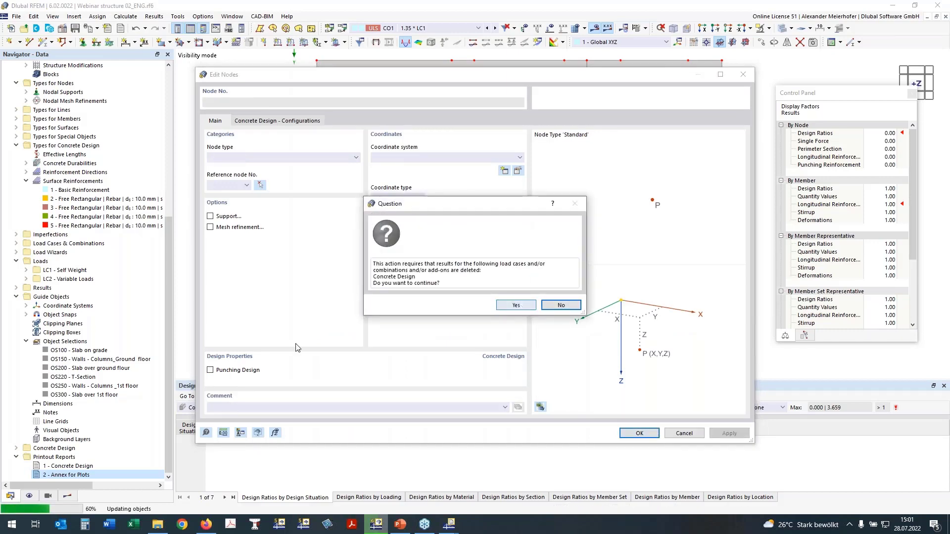
pyautogui.click(515, 305)
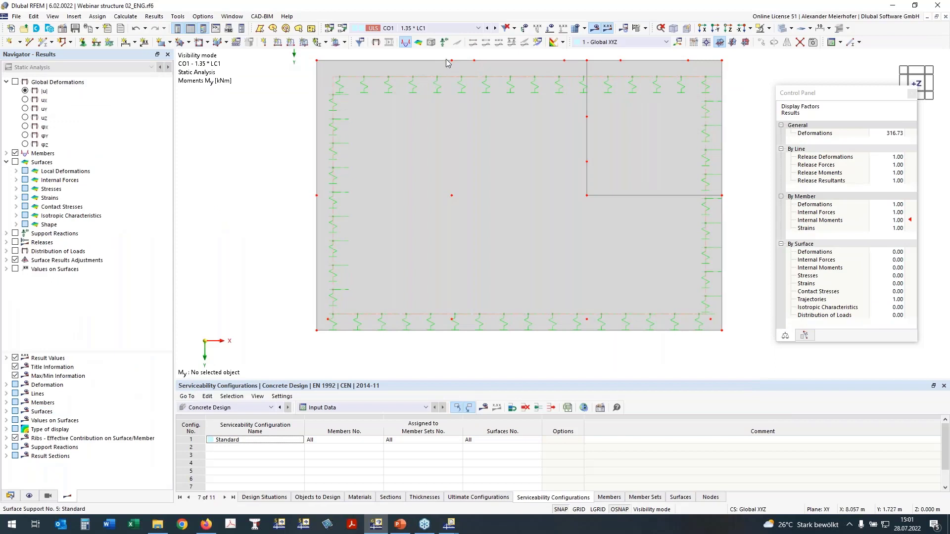
# - Assign the Basic Reinforcement surface reinforcement to surface 100 in addition to surface 200
pyautogui.click(10, 495)
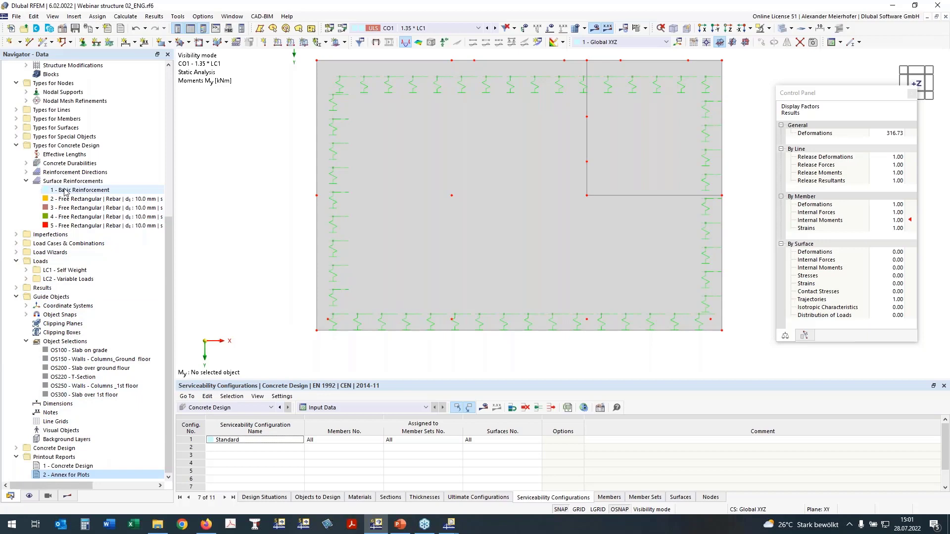
pyautogui.doubleClick(65, 191)
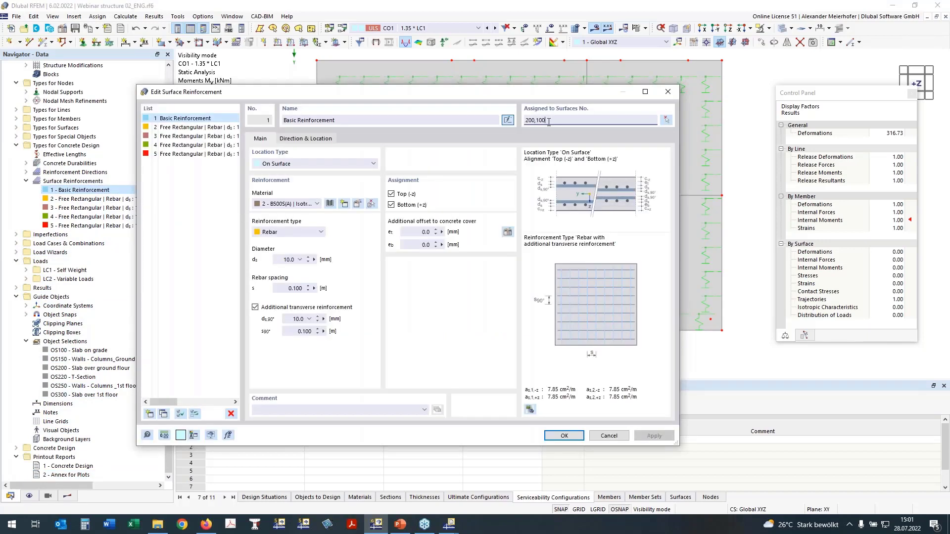
pyautogui.click(565, 436)
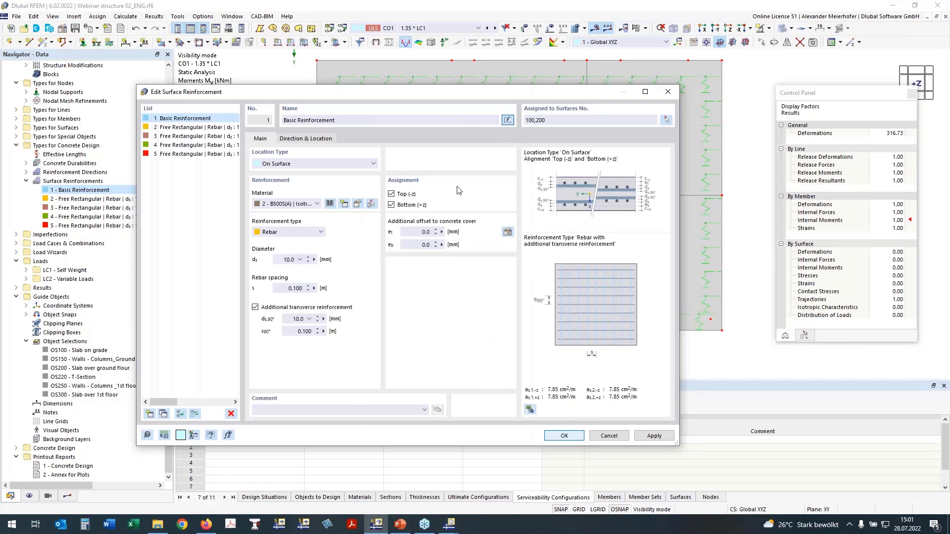
pyautogui.click(564, 436)
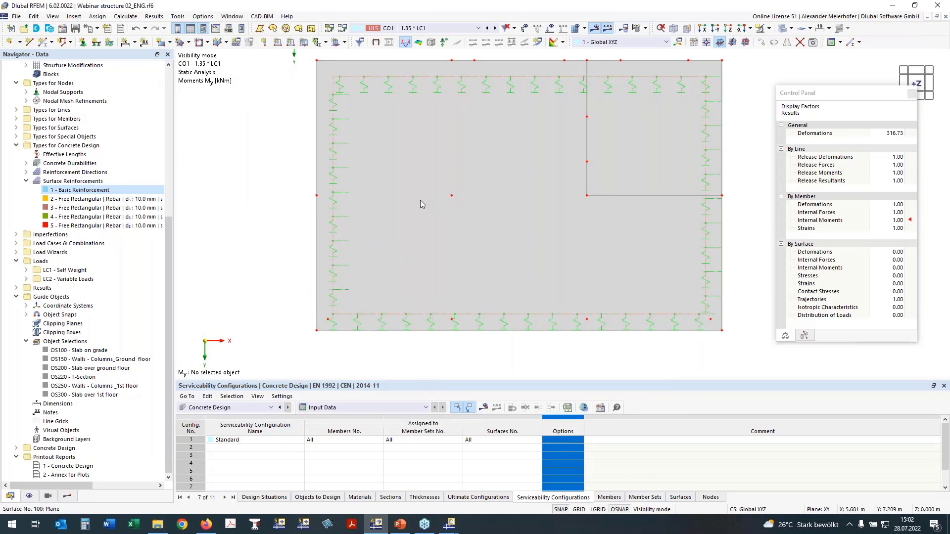
# - Cancel the visibility mode to display the entire building in 3D
pyautogui.keyDown('ctrl'); pyautogui.moveTo(321, 203); pyautogui.dragTo(317, 221, button='middle'); pyautogui.keyUp('ctrl')
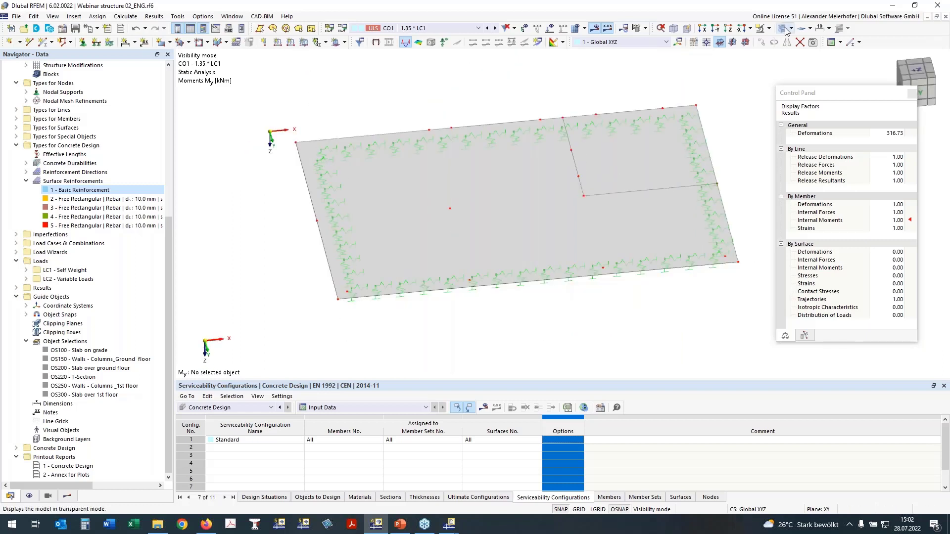
pyautogui.click(769, 29)
pyautogui.click(799, 94)
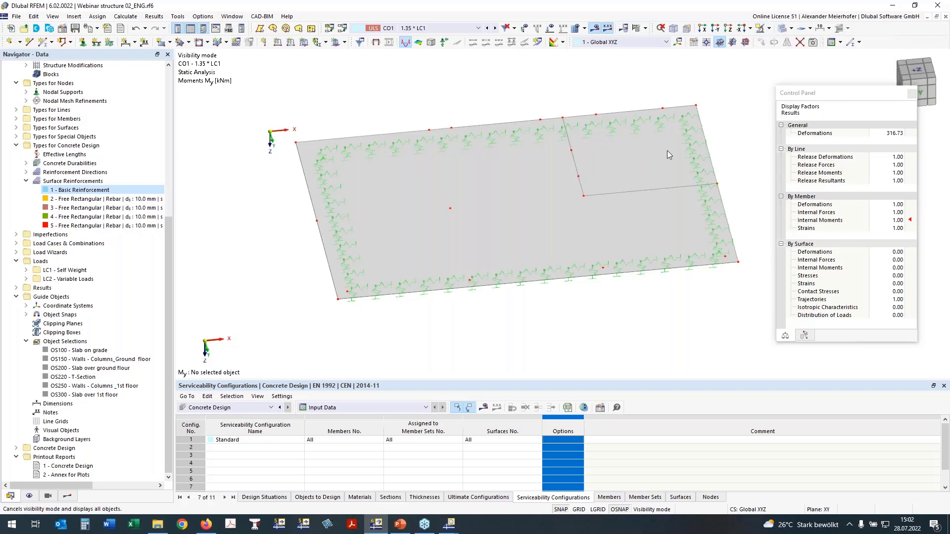
pyautogui.keyDown('ctrl'); pyautogui.moveTo(435, 317); pyautogui.dragTo(440, 300, button='middle'); pyautogui.keyUp('ctrl')
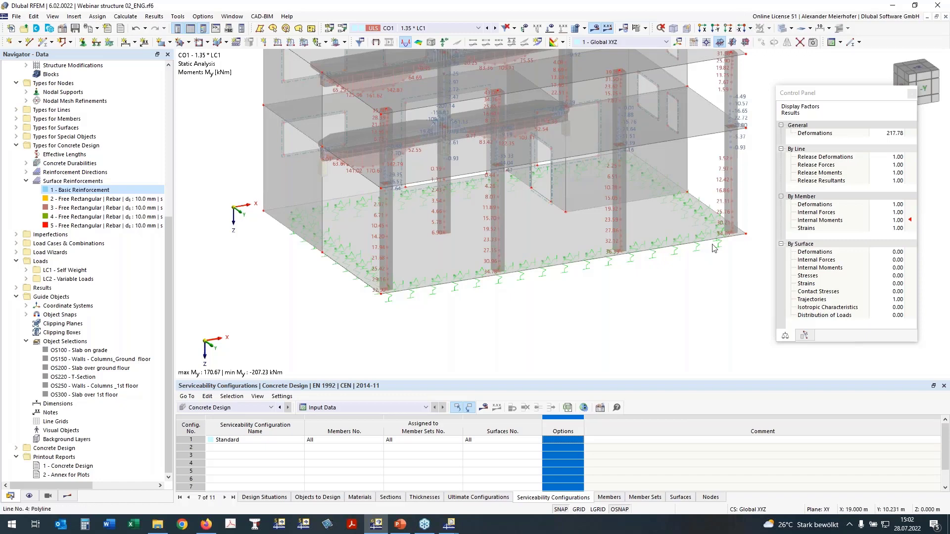
pyautogui.keyDown('ctrl'); pyautogui.moveTo(713, 248); pyautogui.dragTo(685, 229, button='middle'); pyautogui.keyUp('ctrl')
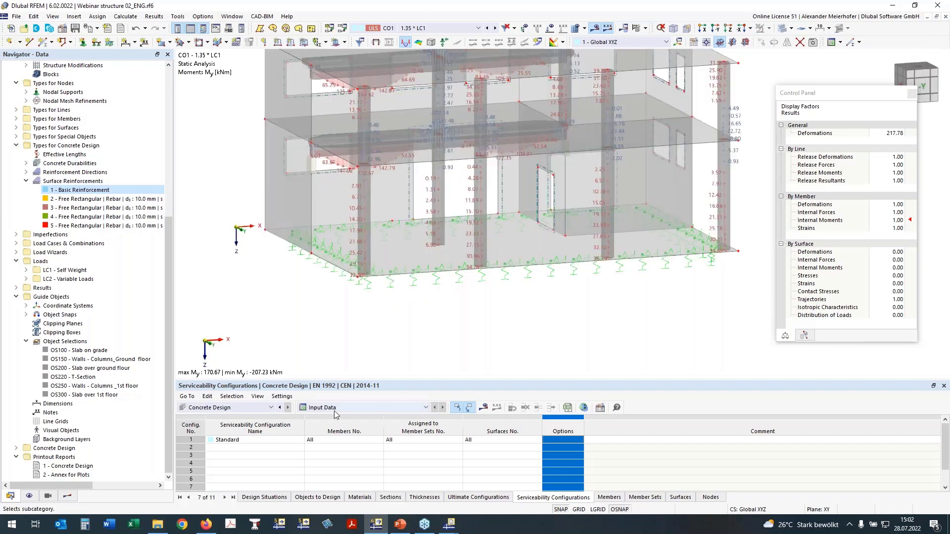
# - Remove the selected members and surfaces from the Concrete Design objects to design
pyautogui.click(330, 500)
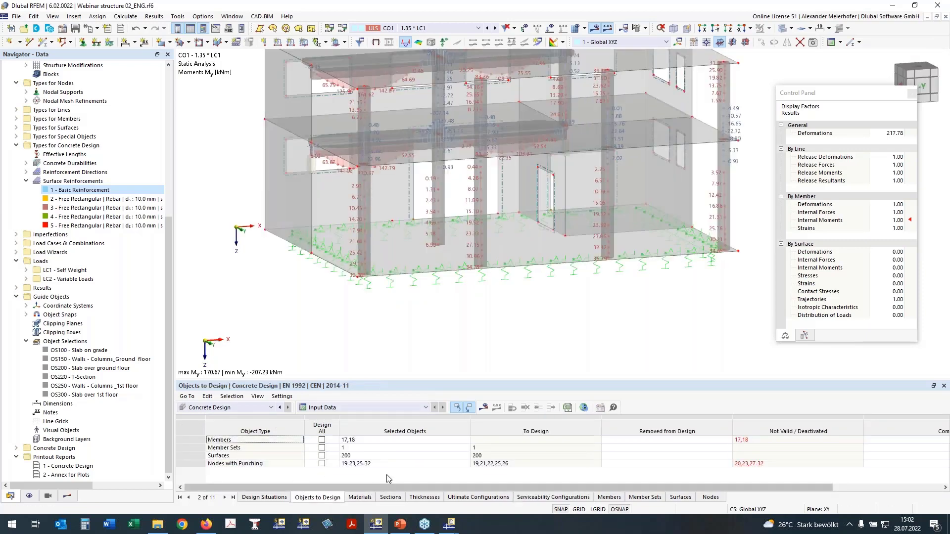
pyautogui.click(351, 440)
pyautogui.press('Delete')
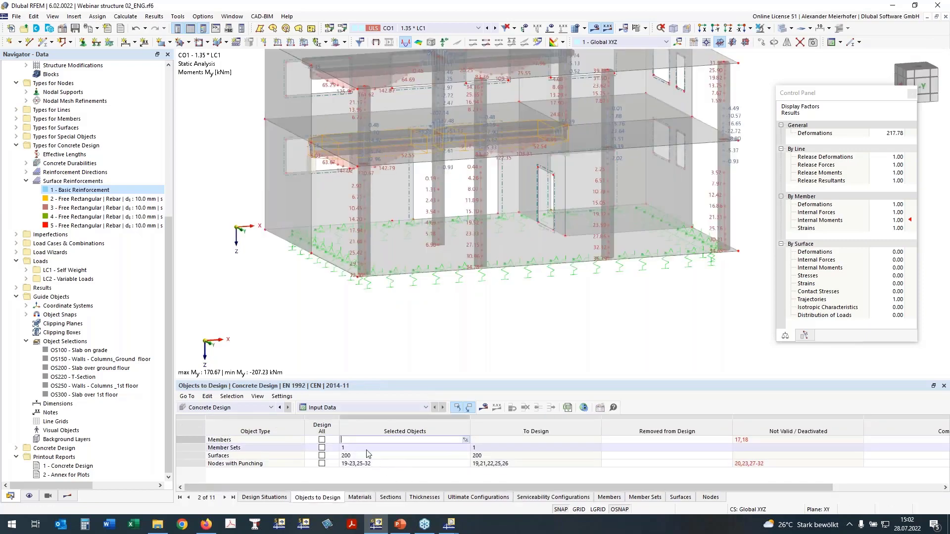
pyautogui.click(362, 447)
pyautogui.press('Delete')
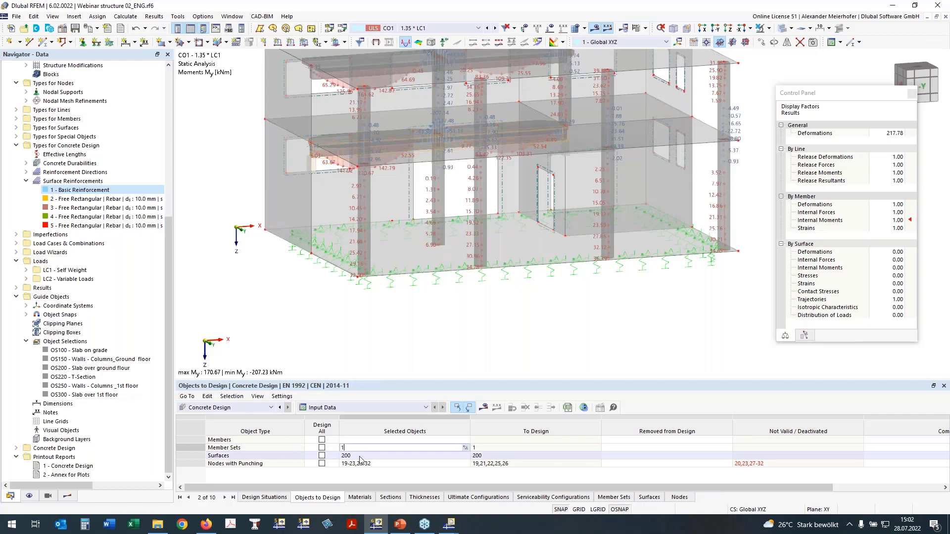
pyautogui.click(357, 456)
pyautogui.press('Delete')
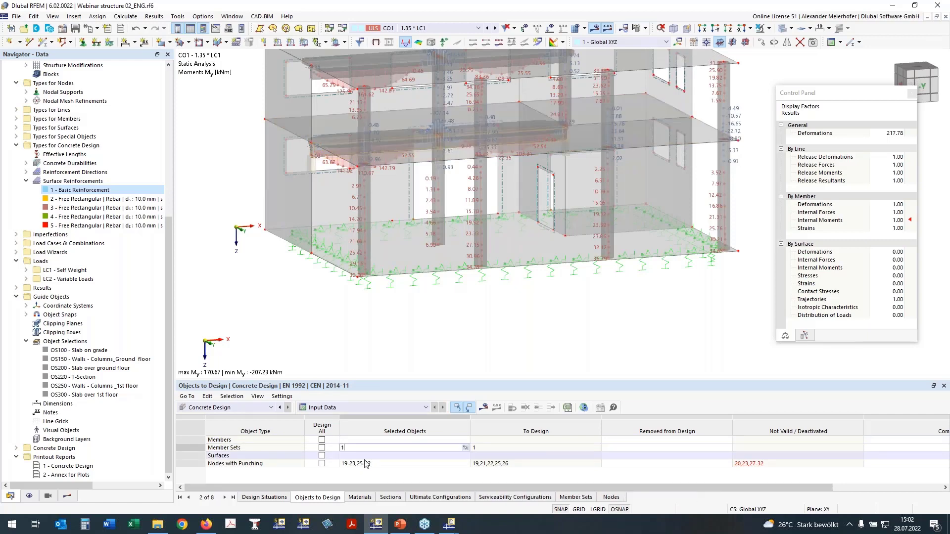
# - Switch to wireframe display and replace the nodes with punching selection with the base nodes 5,7,10-12,14,16,34
pyautogui.click(396, 463)
pyautogui.click(465, 464)
pyautogui.keyDown('ctrl'); pyautogui.moveTo(353, 336); pyautogui.dragTo(508, 236, button='middle'); pyautogui.keyUp('ctrl')
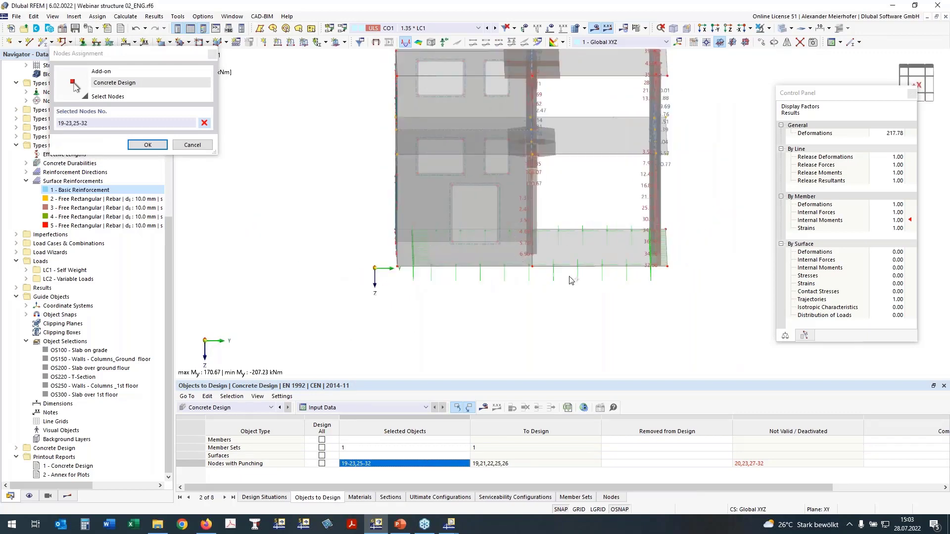
pyautogui.click(778, 29)
pyautogui.moveTo(514, 212)
pyautogui.mouseDown()
pyautogui.moveTo(586, 276)
pyautogui.moveTo(662, 292)
pyautogui.mouseUp()
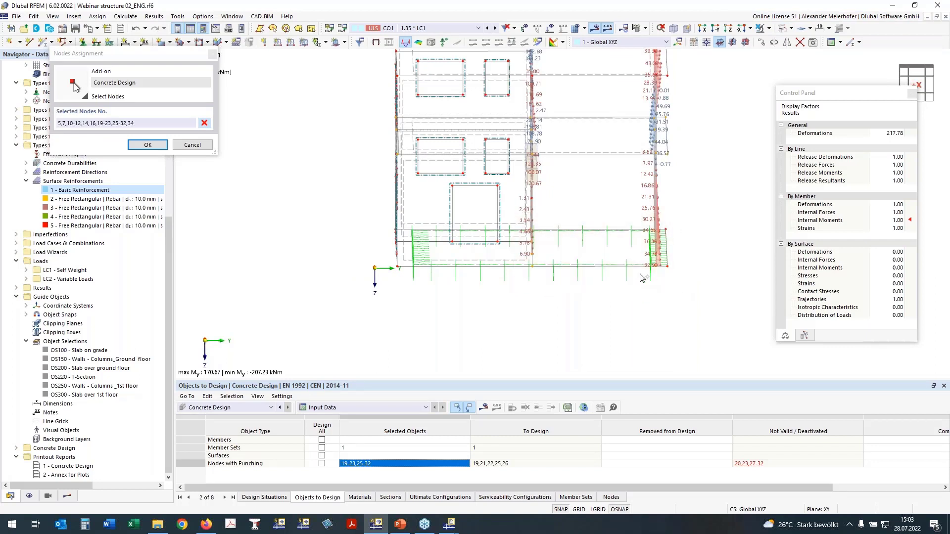
pyautogui.click(206, 125)
pyautogui.click(205, 124)
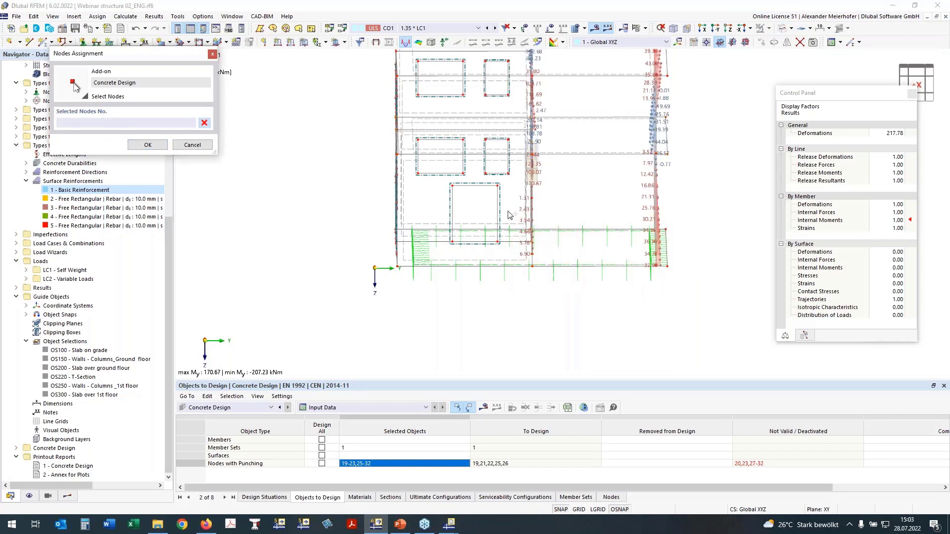
pyautogui.moveTo(508, 214); pyautogui.dragTo(674, 298)
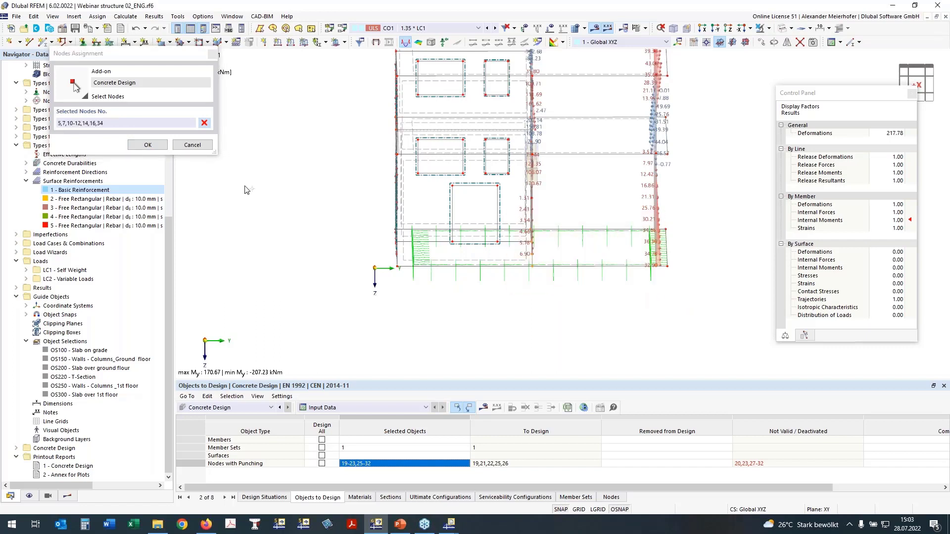
pyautogui.click(136, 145)
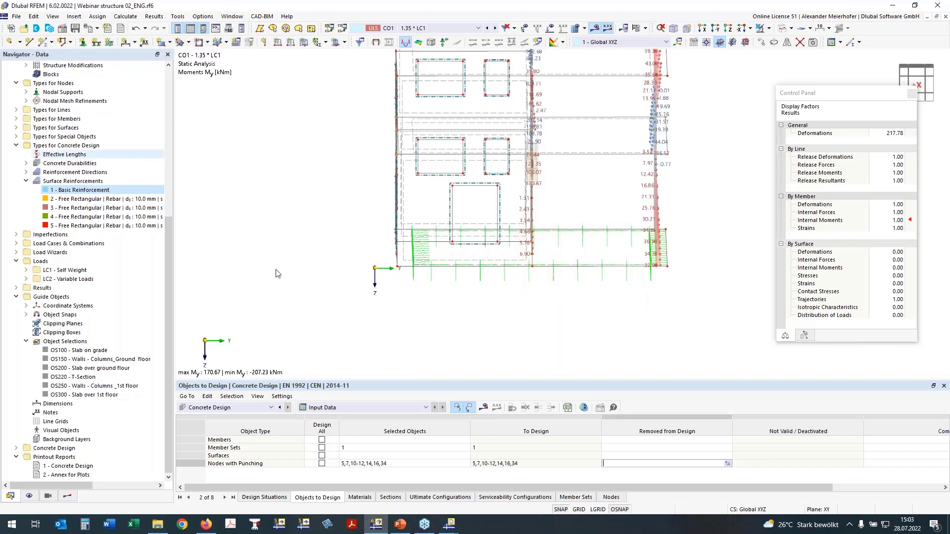
# - Remove member set 1 from the Concrete Design objects to design
pyautogui.click(376, 449)
pyautogui.press('Delete')
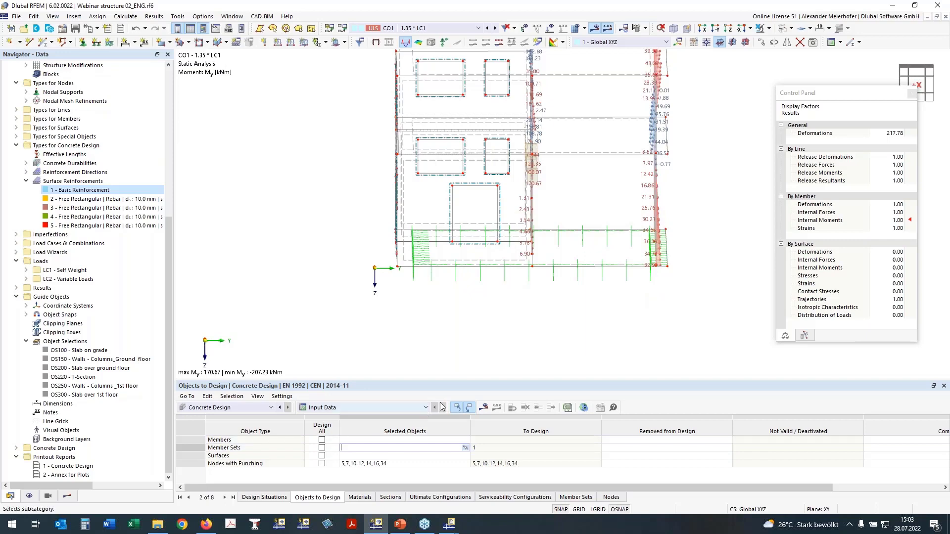
pyautogui.press('Return')
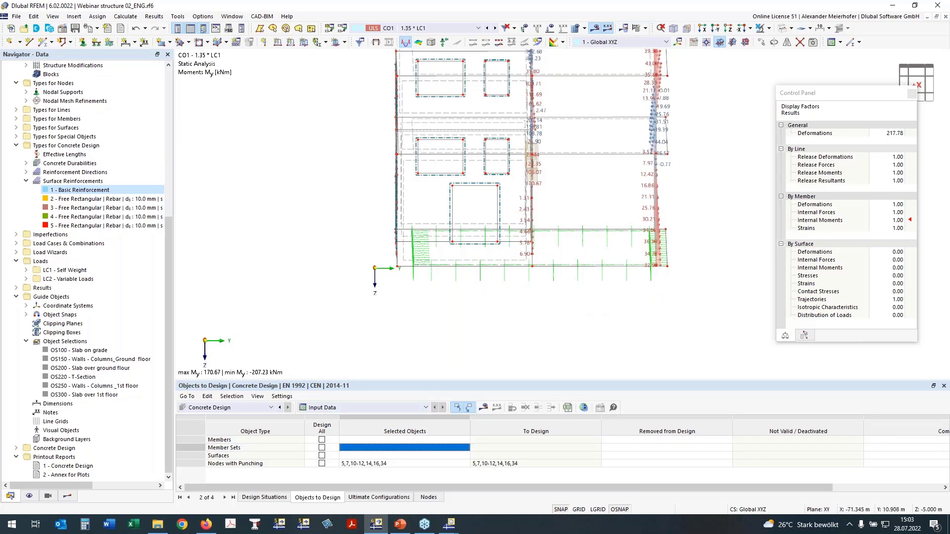
# - Display the Concrete Design results, starting the calculation for the selected punching nodes
pyautogui.keyDown('ctrl'); pyautogui.moveTo(593, 297); pyautogui.dragTo(495, 307, button='middle'); pyautogui.keyUp('ctrl')
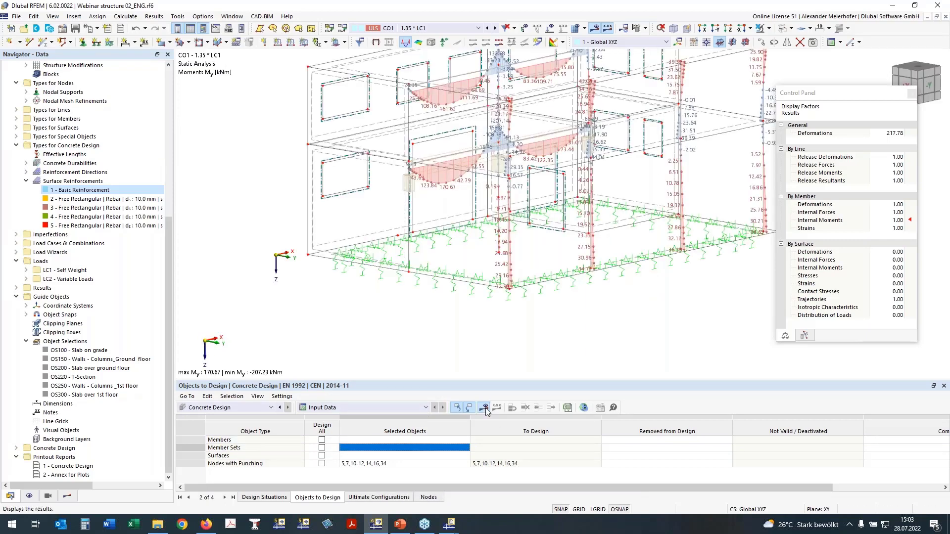
pyautogui.click(485, 408)
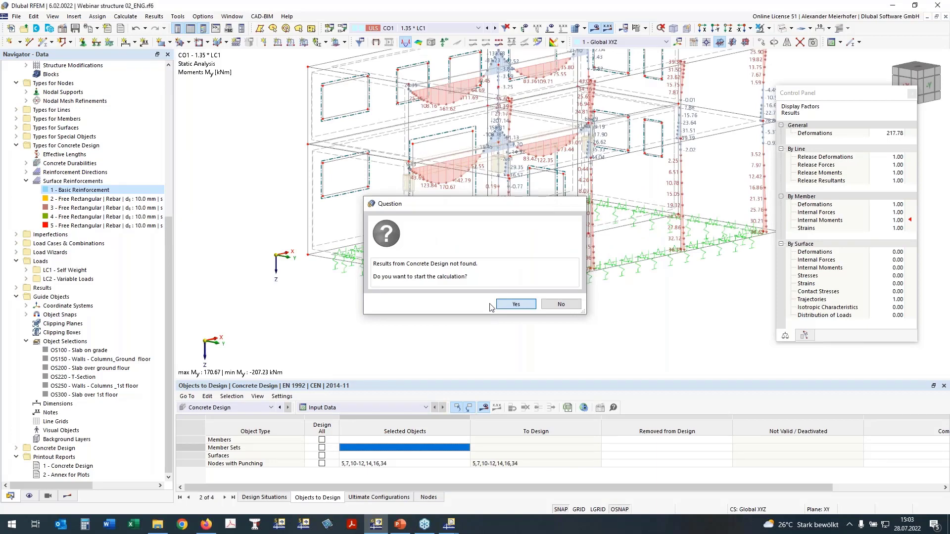
pyautogui.click(501, 304)
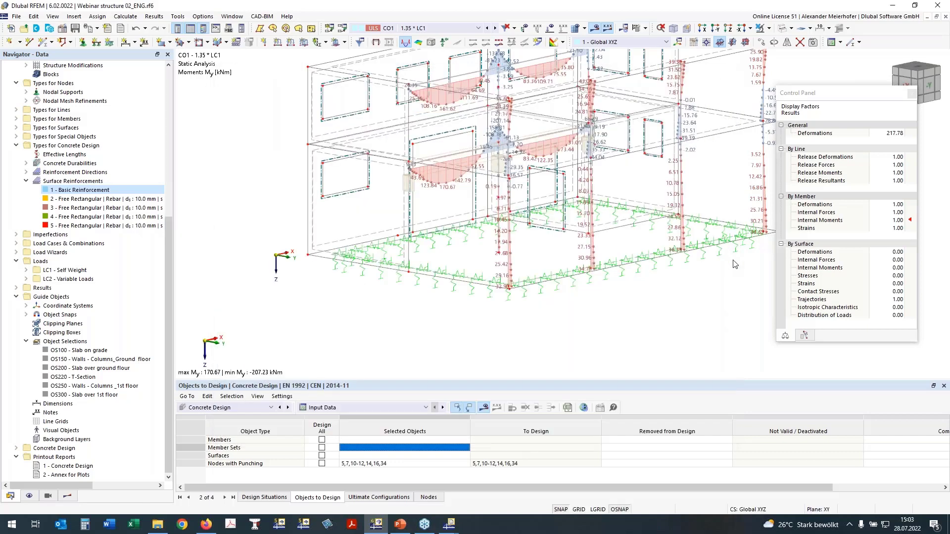
# - Isolate the slab on grade with its related objects and examine the UL0400 punching design ratios in plan view
pyautogui.keyDown('ctrl'); pyautogui.moveTo(635, 316); pyautogui.dragTo(488, 302, button='middle'); pyautogui.keyUp('ctrl')
pyautogui.moveTo(288, 219); pyautogui.dragTo(745, 279)
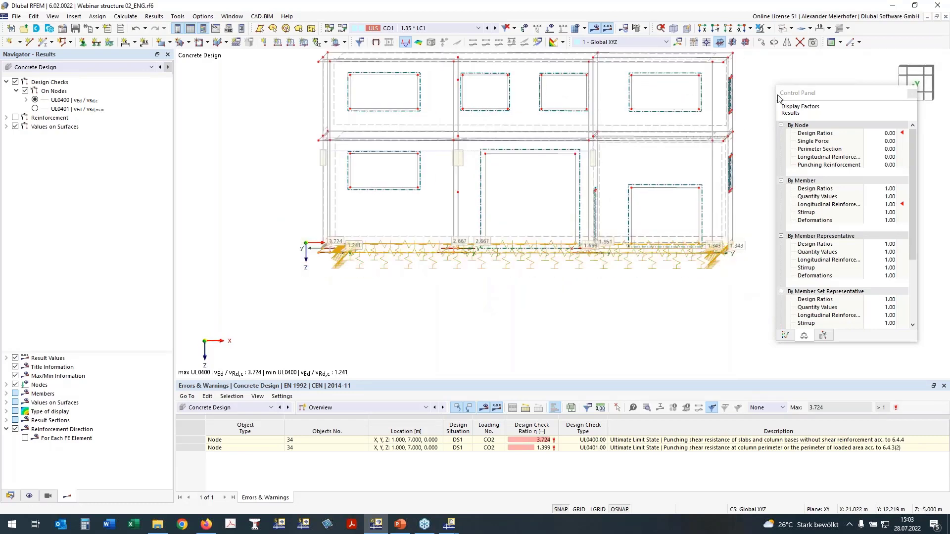
pyautogui.click(762, 53)
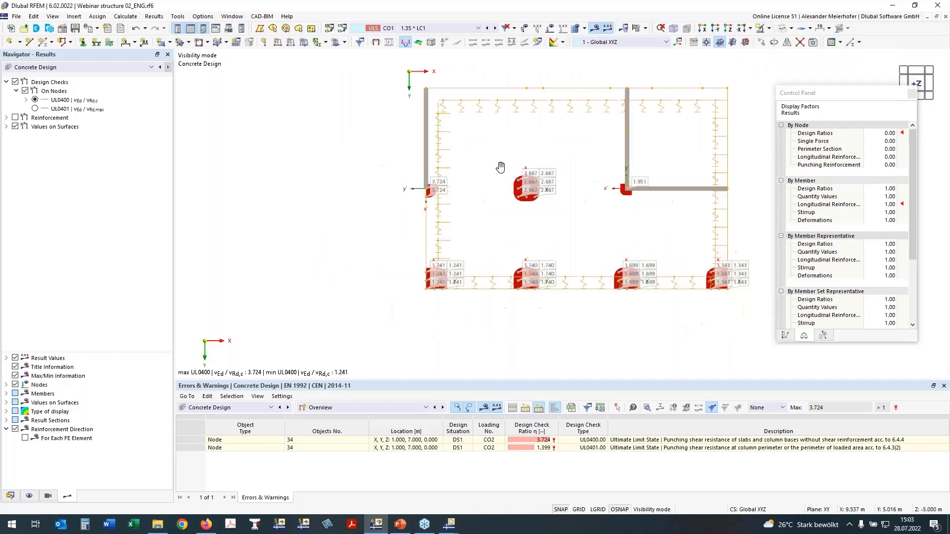
pyautogui.click(696, 191)
pyautogui.scroll(3, 329, 153)
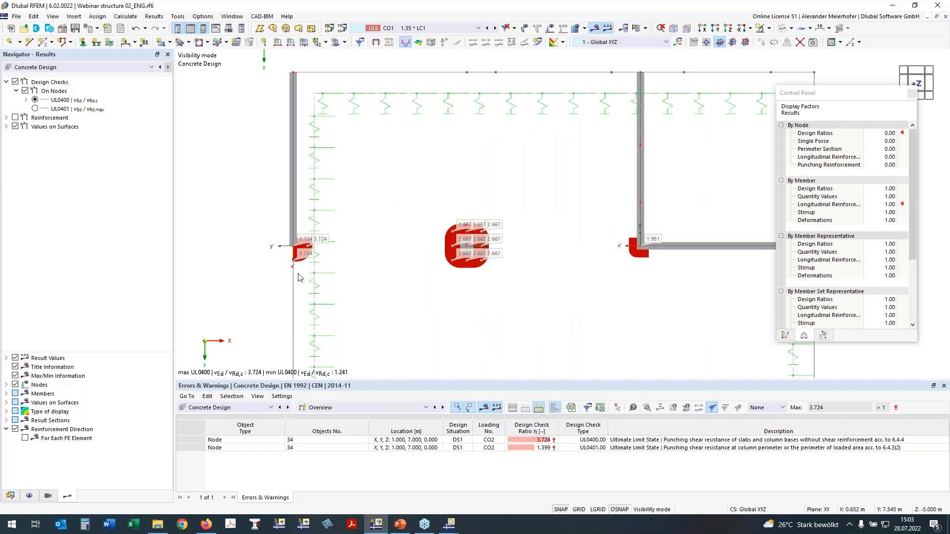
# - Examine the UL0400 punching ratios and critical perimeters at the wall end, wall corner and columns of the slab on grade
pyautogui.scroll(3, 302, 269)
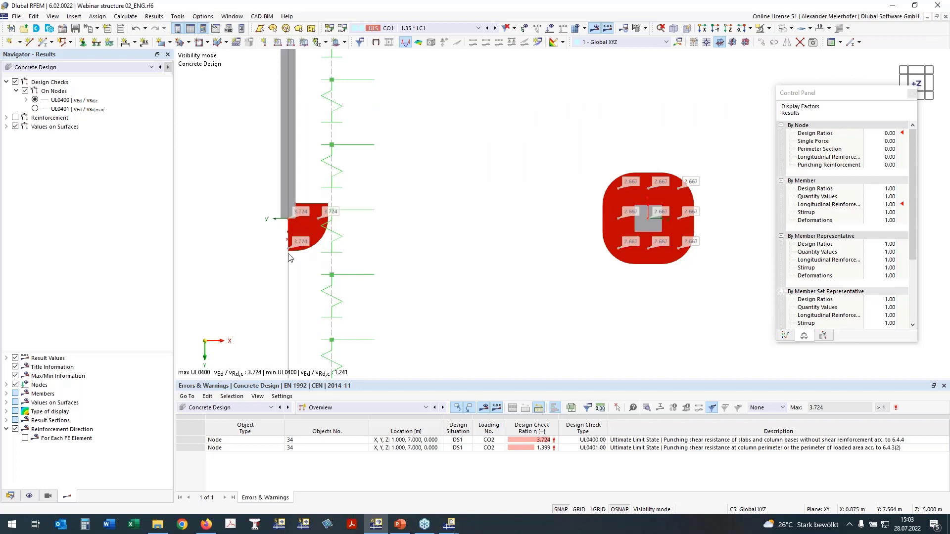
pyautogui.scroll(-2, 286, 212)
pyautogui.scroll(-1, 526, 224)
pyautogui.moveTo(690, 239); pyautogui.dragTo(629, 176, button='middle')
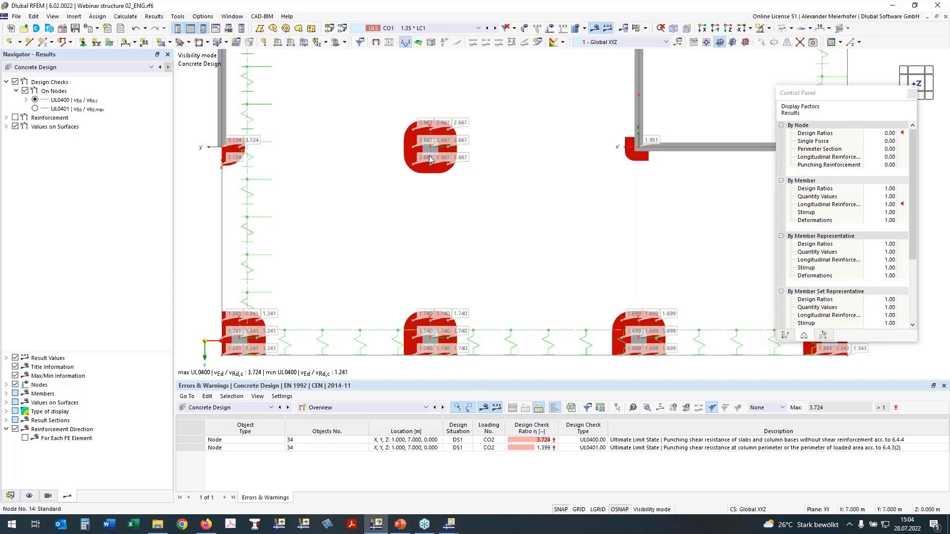
pyautogui.moveTo(485, 222); pyautogui.dragTo(465, 206, button='middle')
pyautogui.scroll(-2, 465, 206)
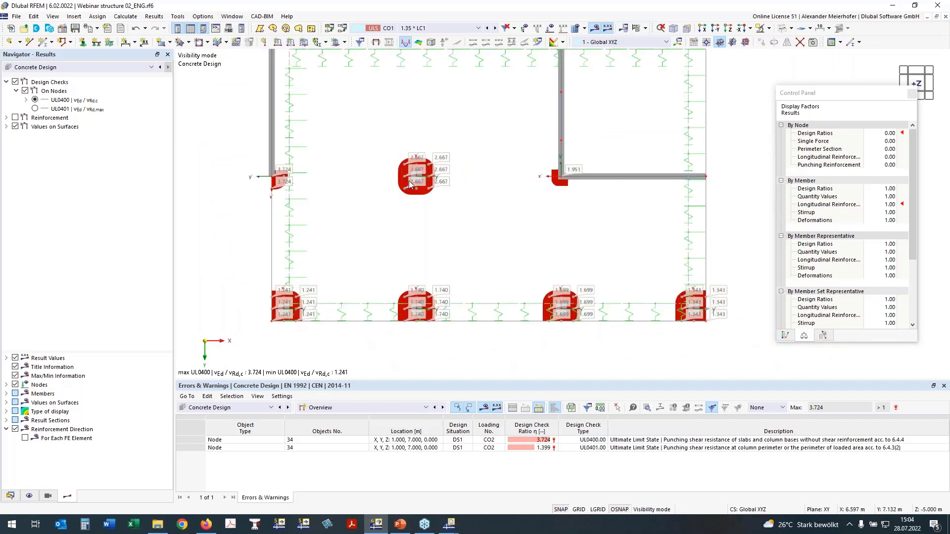
# - Hide the design checks on nodes and display the required longitudinal reinforcement a s,req,1,+z (bottom) on the nodes instead
pyautogui.click(6, 118)
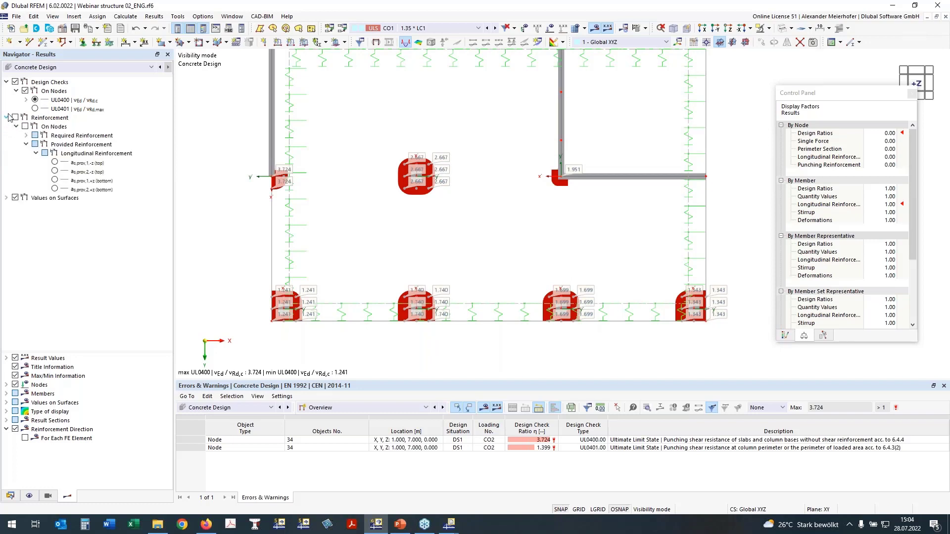
pyautogui.click(15, 117)
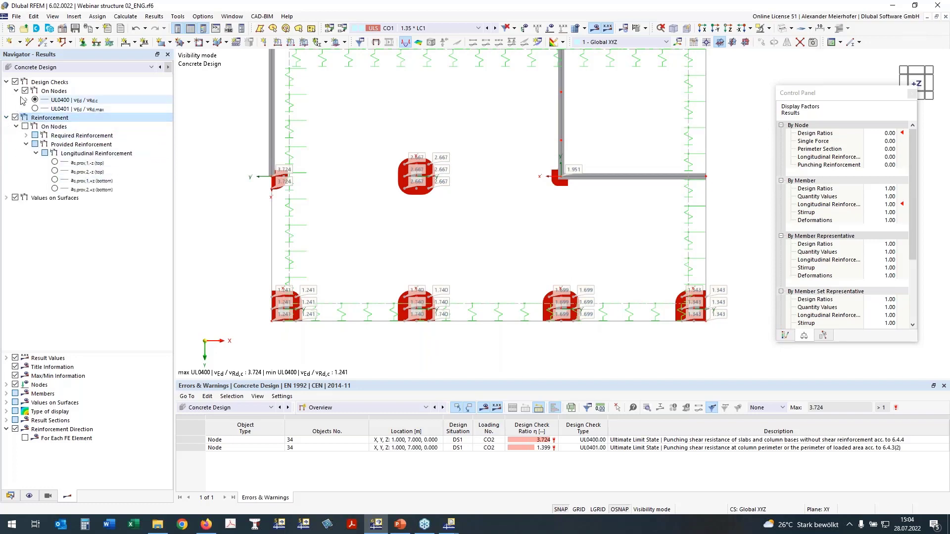
pyautogui.click(24, 91)
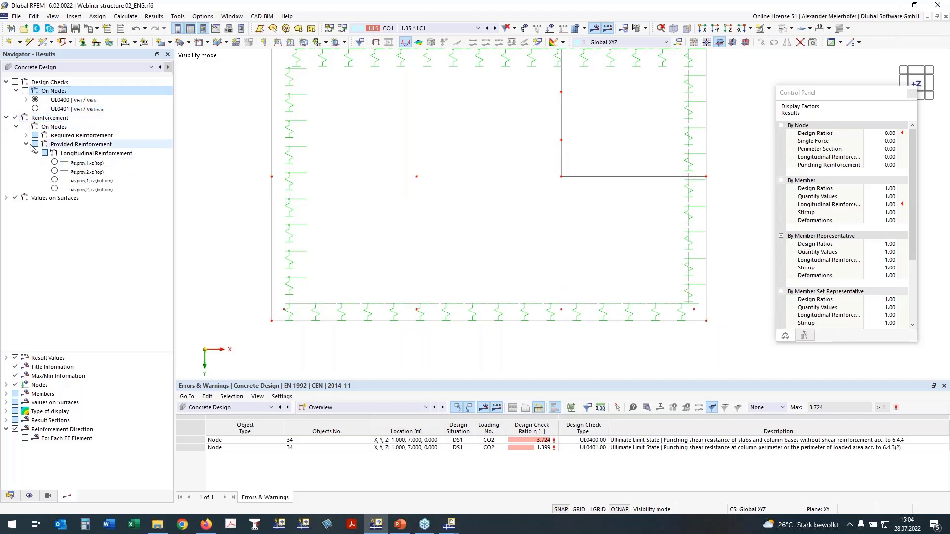
pyautogui.click(27, 144)
pyautogui.click(26, 135)
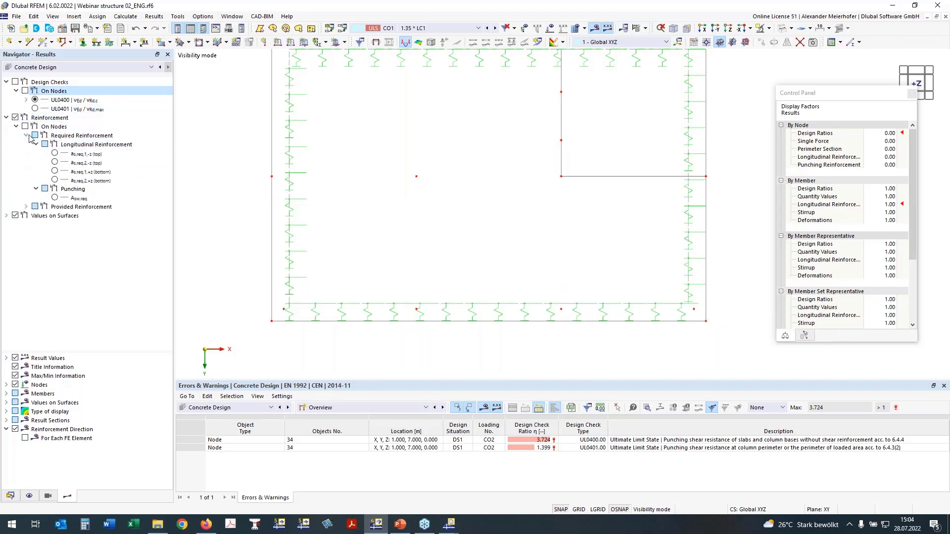
pyautogui.click(55, 197)
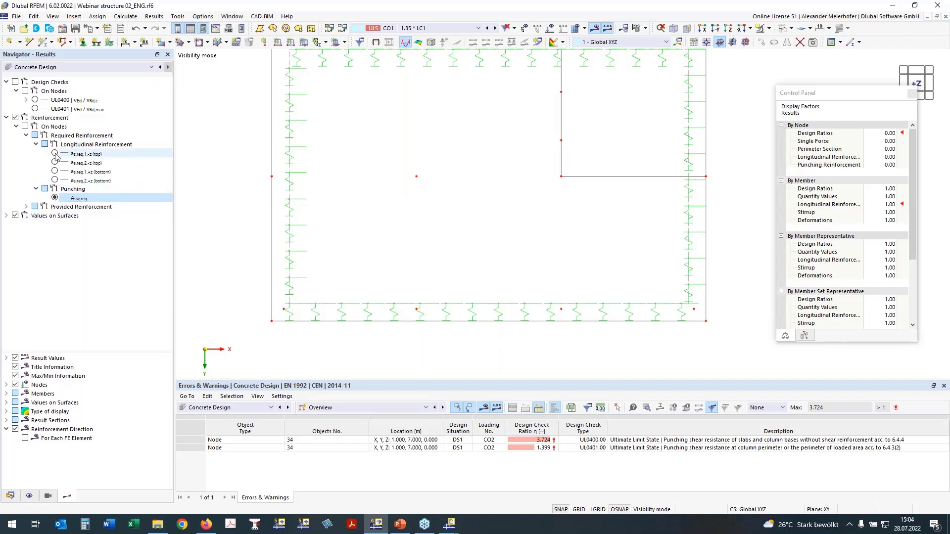
pyautogui.click(55, 171)
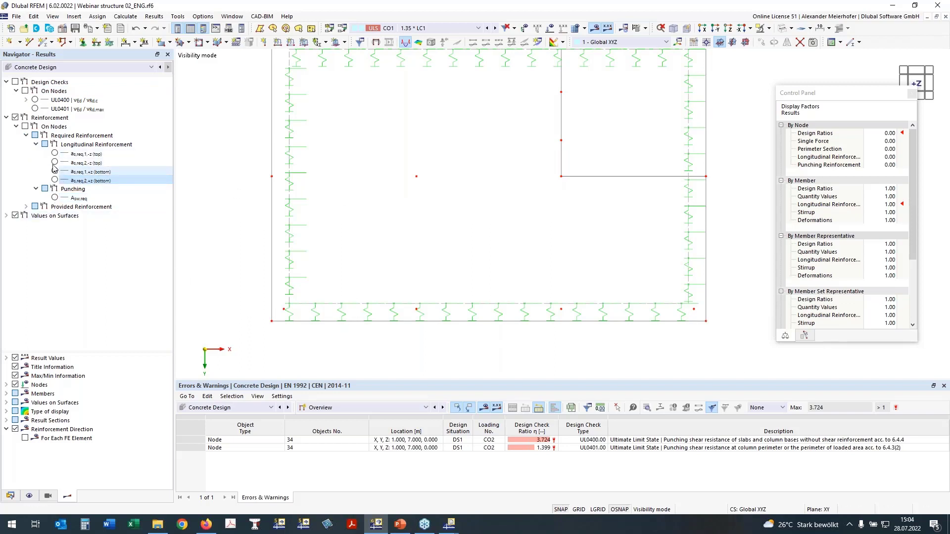
pyautogui.click(25, 126)
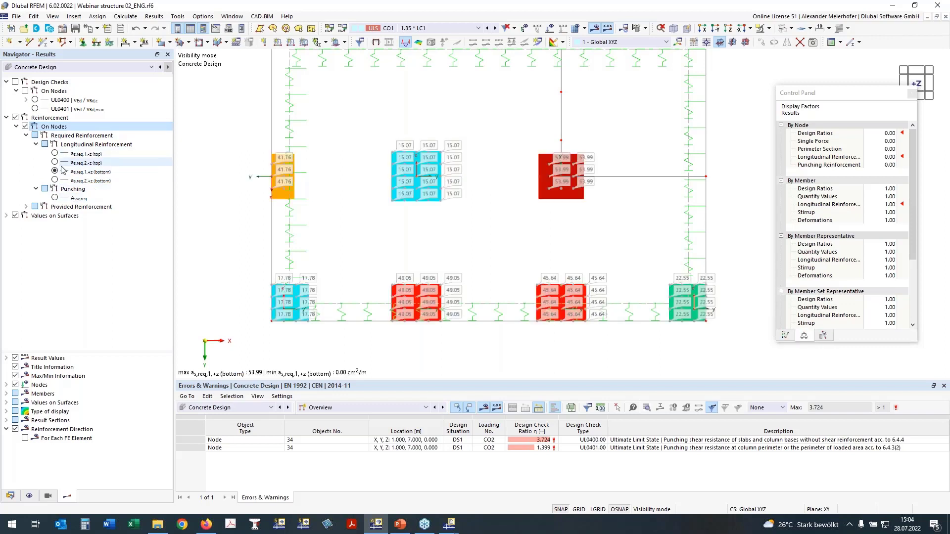
# - Compare the required punching reinforcement Asw,req with the bottom longitudinal reinforcement in directions 2 and 1 across the slab
pyautogui.click(55, 198)
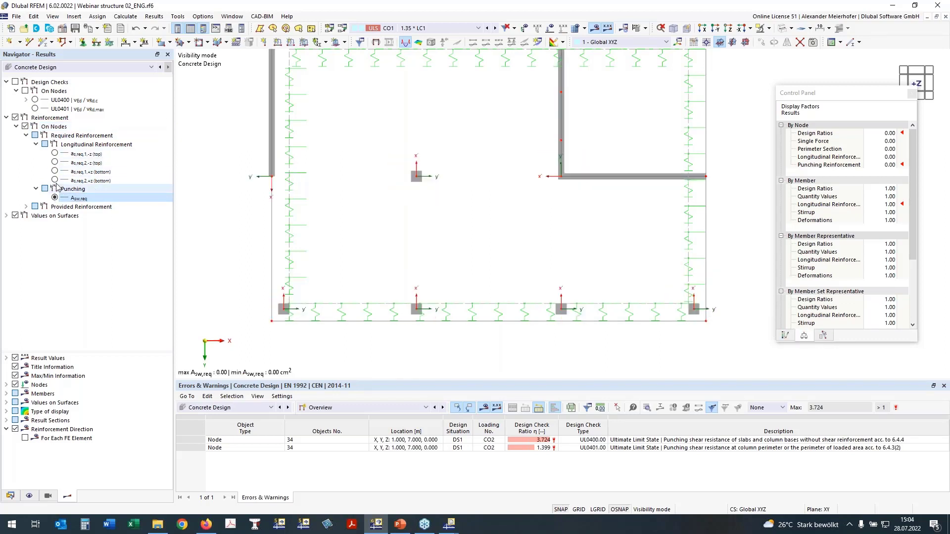
pyautogui.click(55, 180)
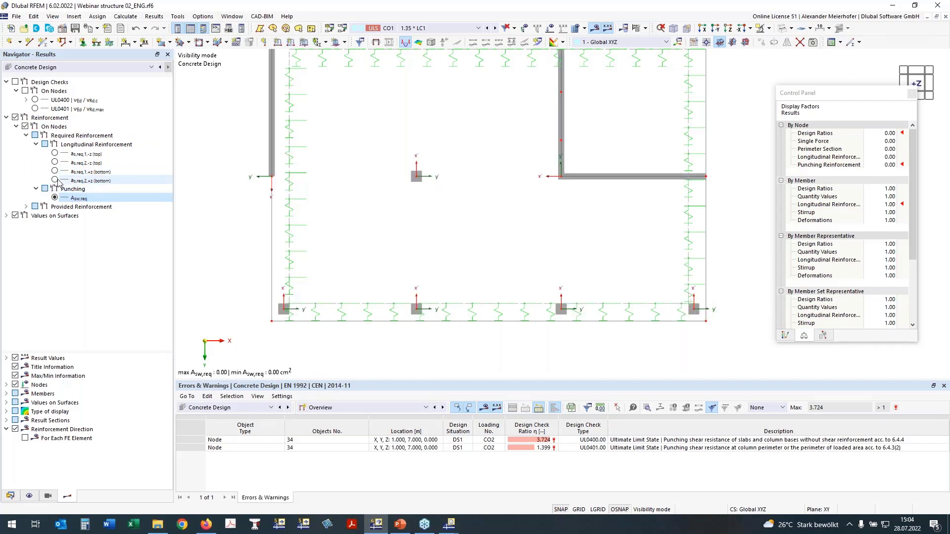
pyautogui.click(55, 180)
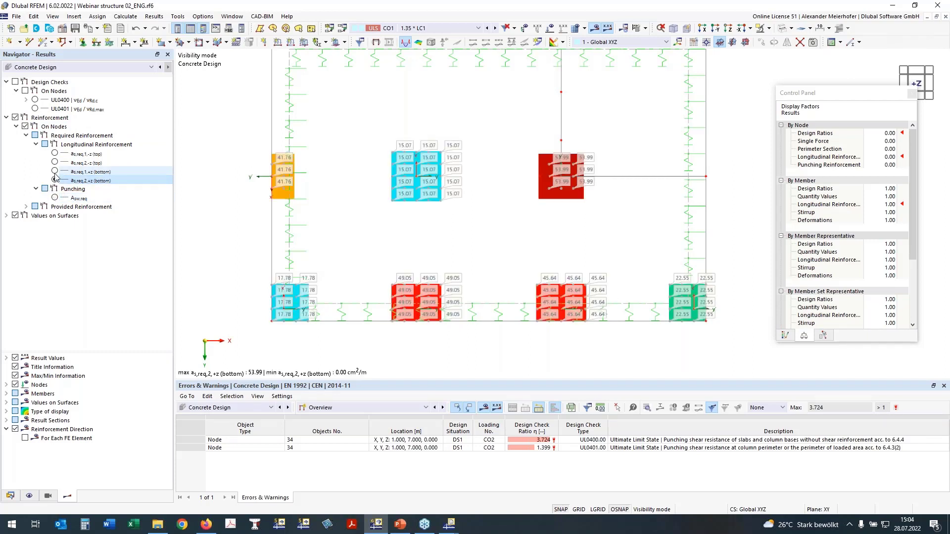
pyautogui.click(55, 171)
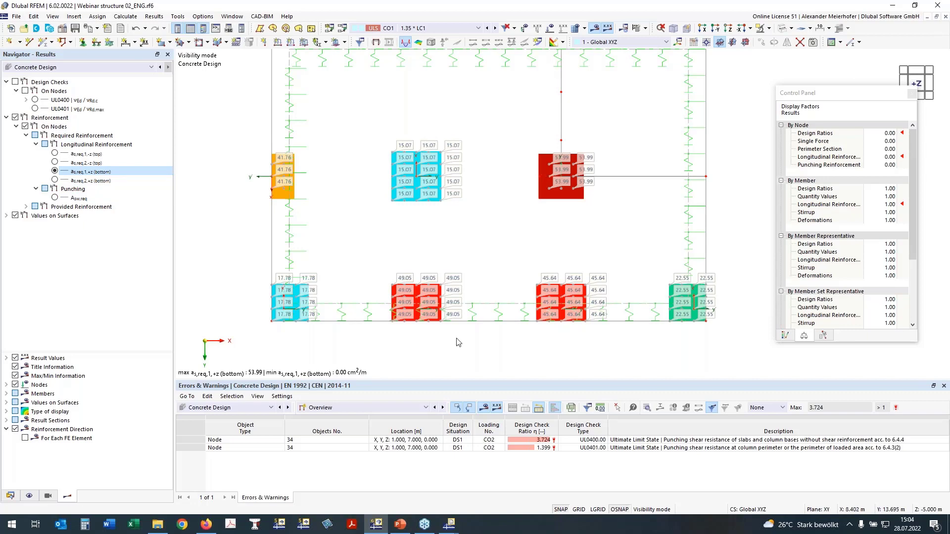
pyautogui.scroll(-1, 459, 342)
pyautogui.keyDown('ctrl'); pyautogui.moveTo(743, 231); pyautogui.dragTo(706, 187, button='middle'); pyautogui.keyUp('ctrl')
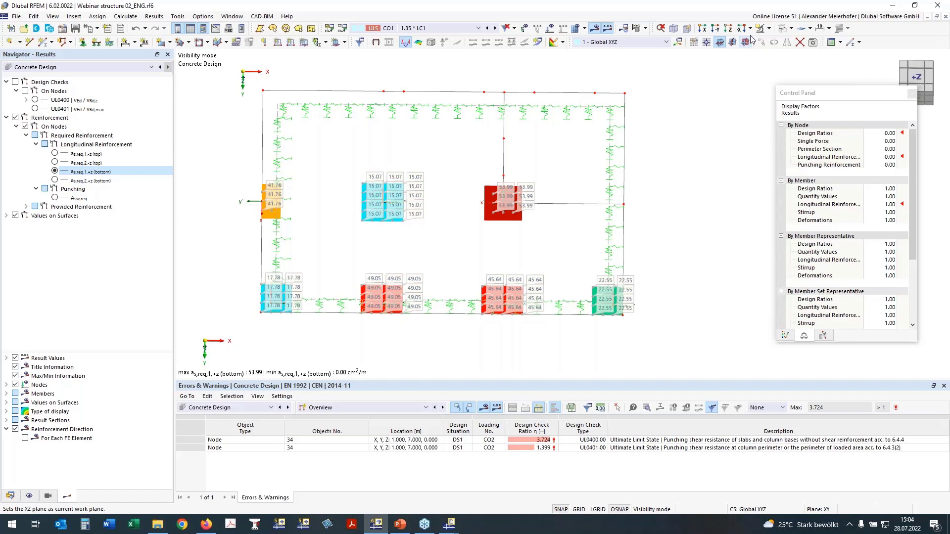
# - Show the structure in axonometric view and cancel the visibility mode to display the whole building
pyautogui.click(675, 28)
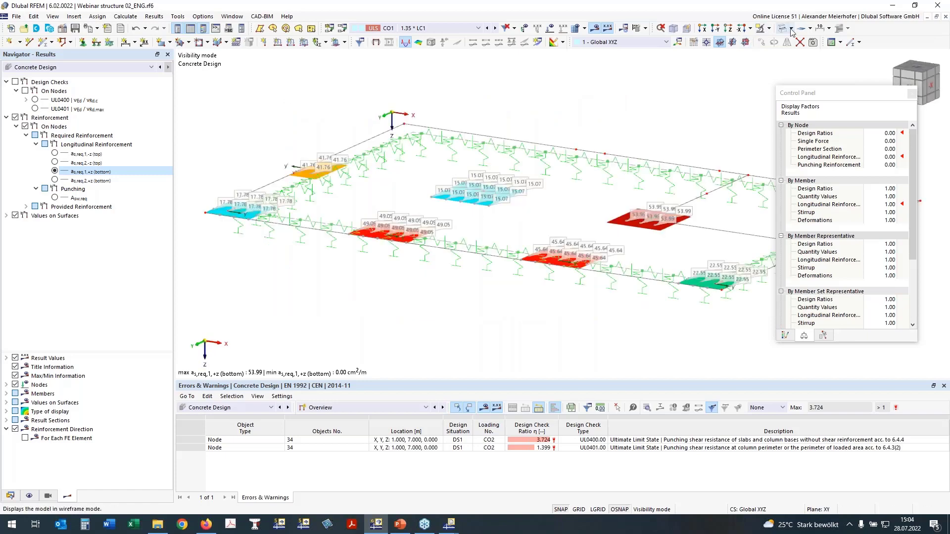
pyautogui.click(770, 30)
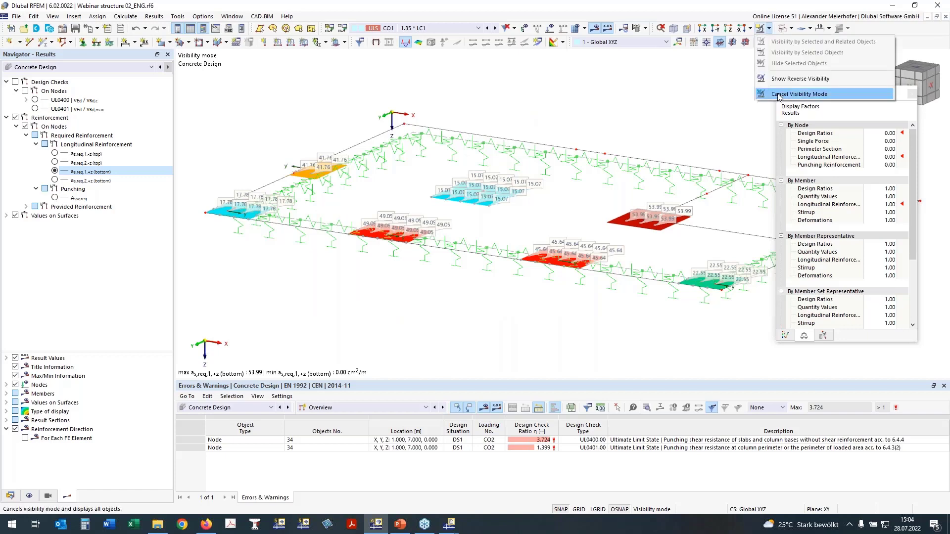
pyautogui.click(779, 95)
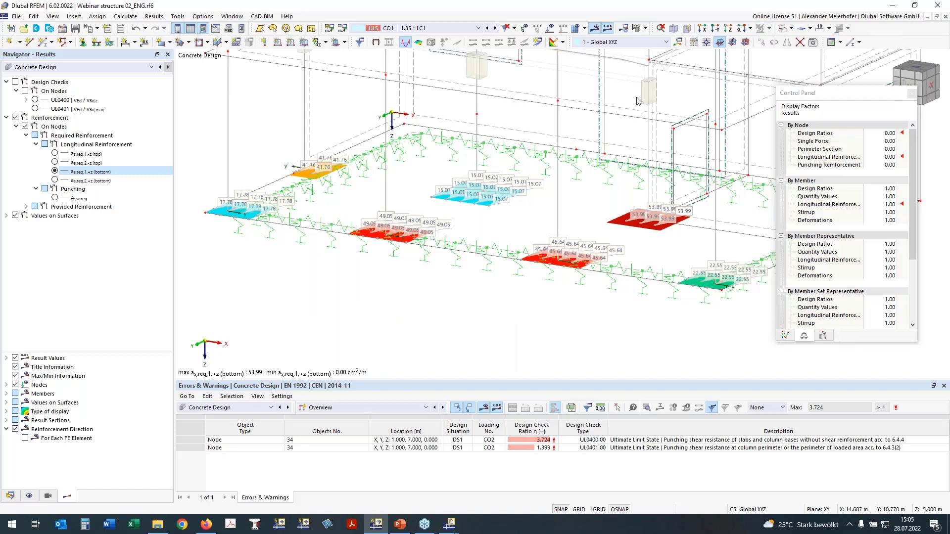
pyautogui.scroll(-4, 638, 101)
pyautogui.moveTo(604, 127); pyautogui.dragTo(476, 223, button='middle')
pyautogui.keyDown('ctrl'); pyautogui.moveTo(677, 89); pyautogui.dragTo(449, 297, button='middle'); pyautogui.keyUp('ctrl')
pyautogui.scroll(1, 448, 297)
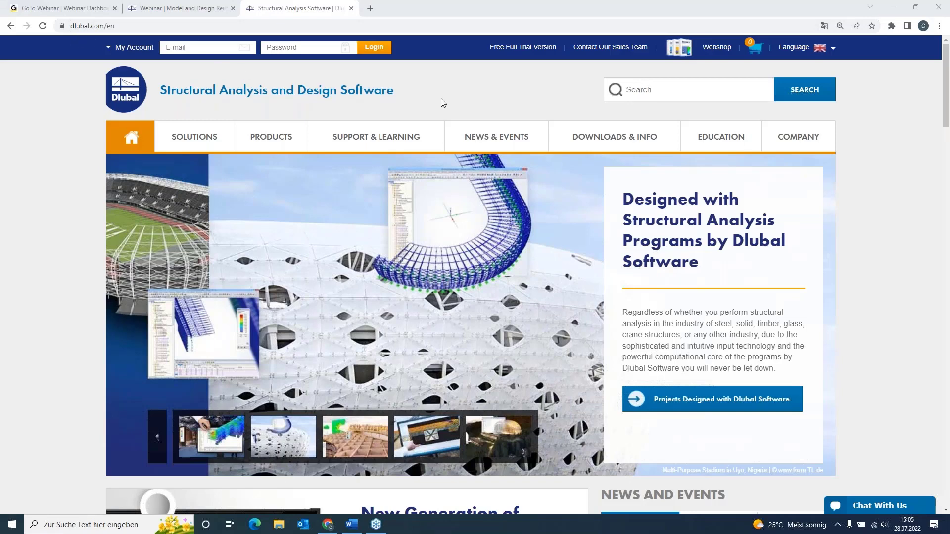
# - On the Dlubal website in Chrome, open the Free Full Trial Version page and look through the available trial programs
pyautogui.click(531, 50)
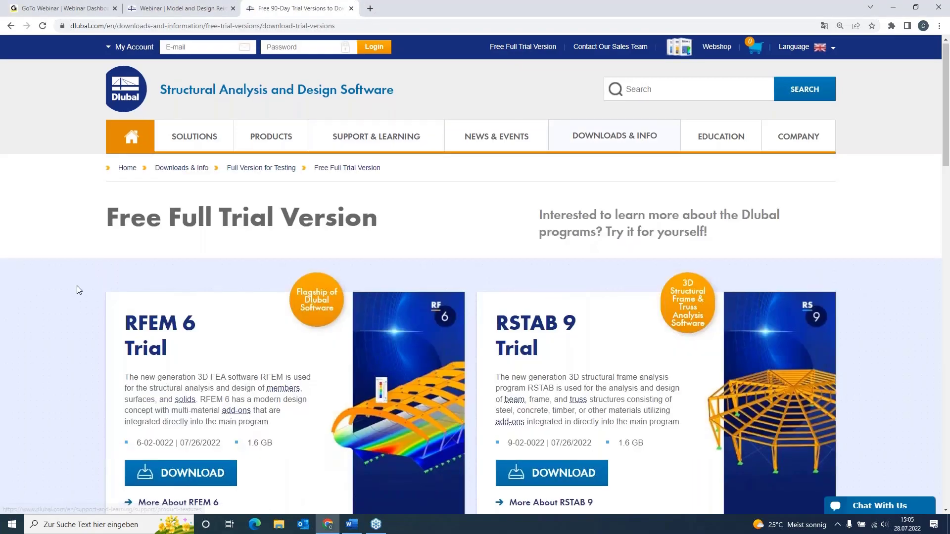
pyautogui.scroll(-1, 77, 290)
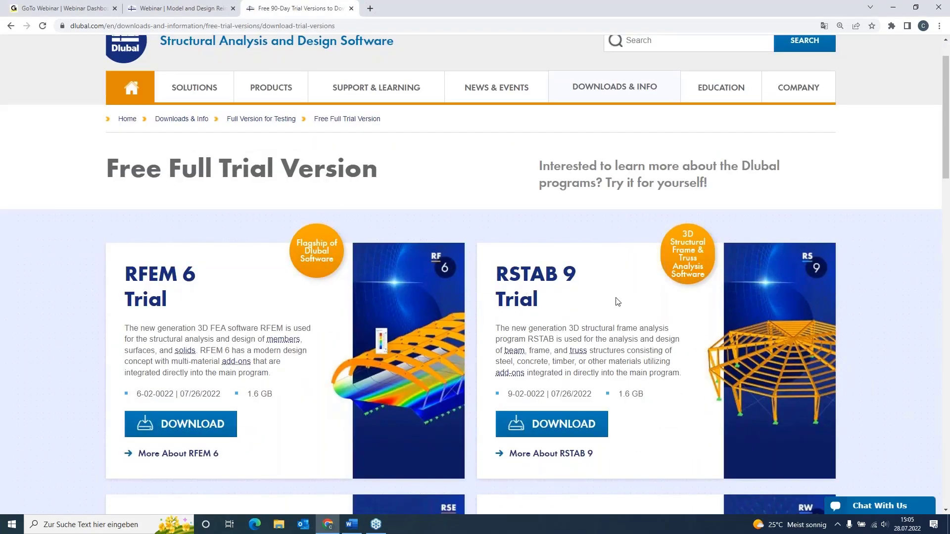
pyautogui.scroll(-3, 76, 260)
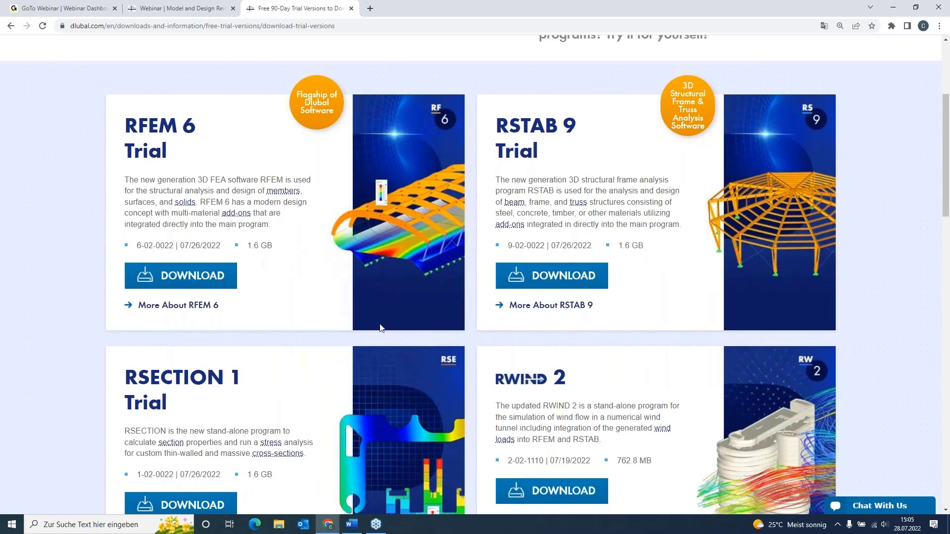
pyautogui.scroll(2, 292, 299)
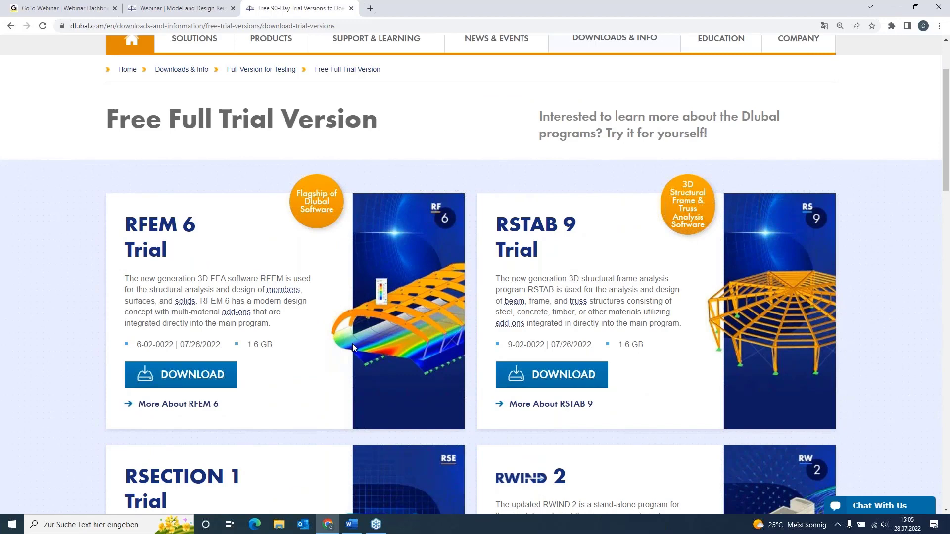
pyautogui.scroll(2, 367, 333)
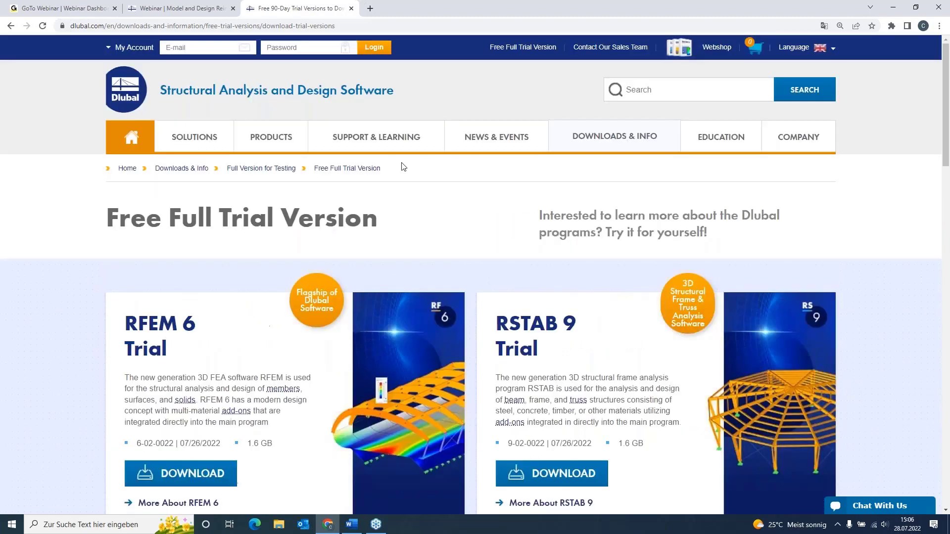
# - Open the Webinars overview and look through its search filters and the listed English webinars
pyautogui.moveTo(505, 139)
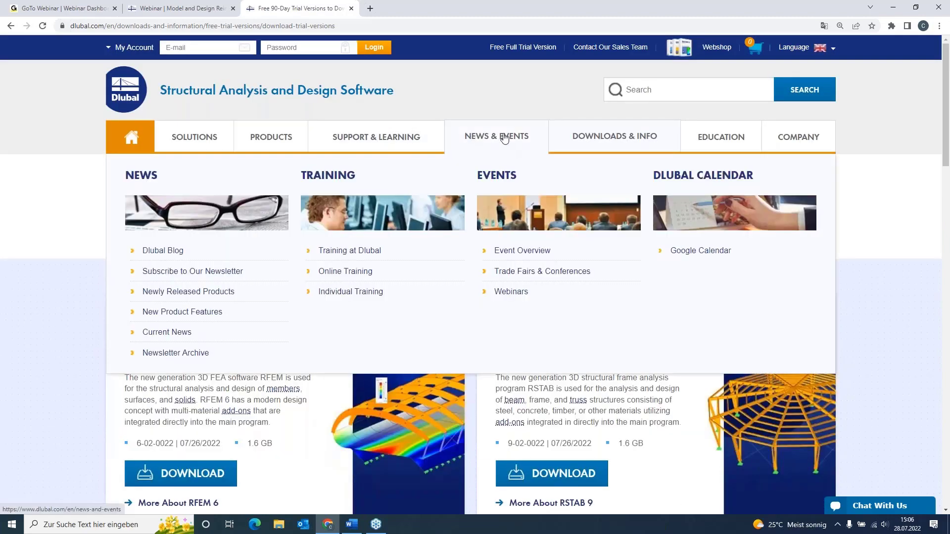
pyautogui.click(525, 292)
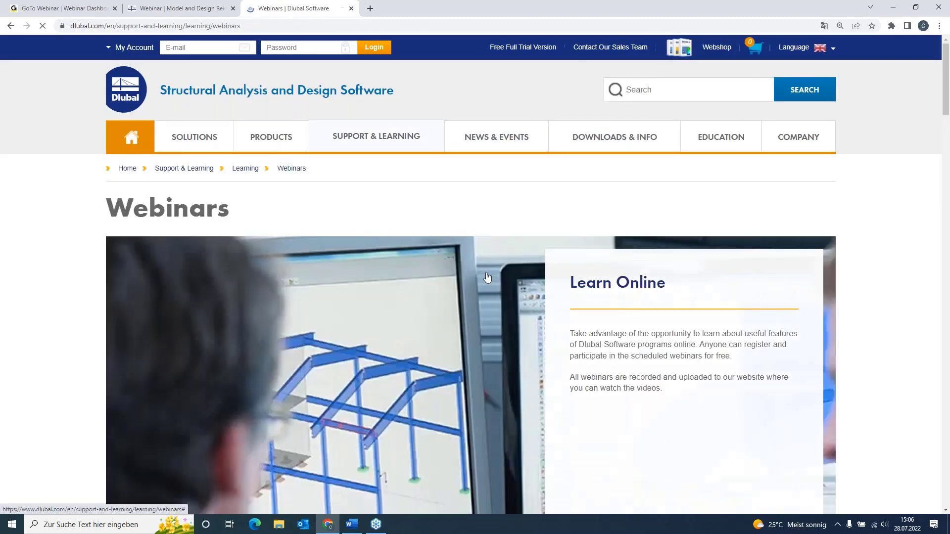
pyautogui.scroll(-2, 322, 215)
pyautogui.scroll(-7, 317, 219)
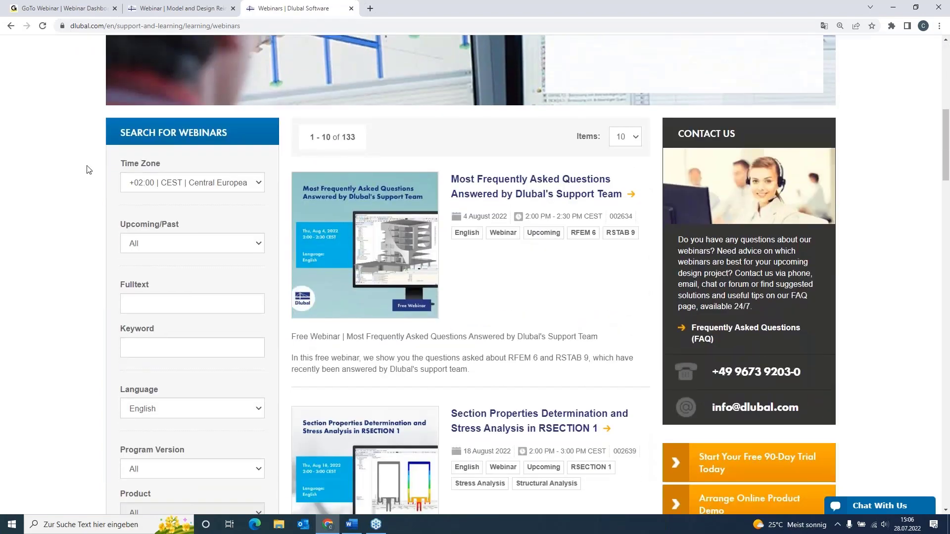
pyautogui.scroll(-1, 167, 179)
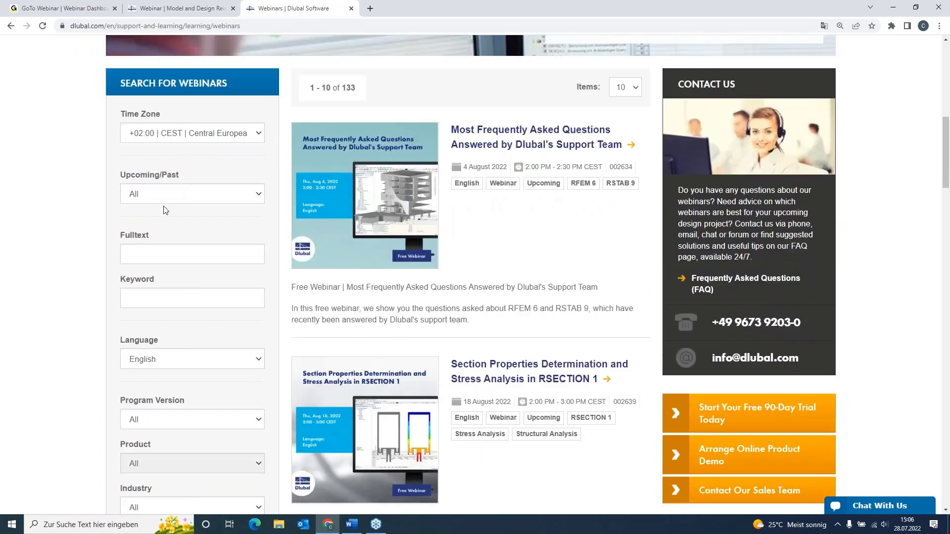
pyautogui.click(164, 193)
pyautogui.click(165, 193)
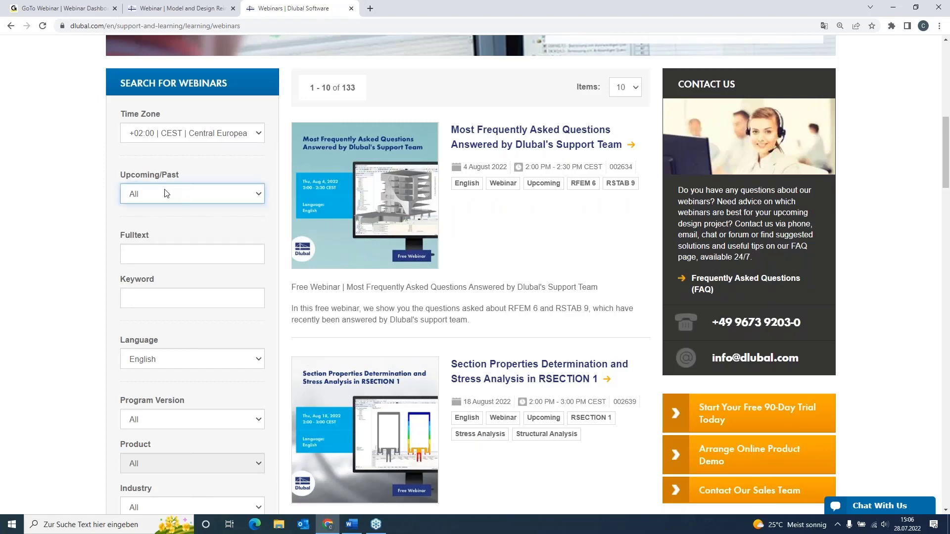
pyautogui.scroll(-6, 165, 193)
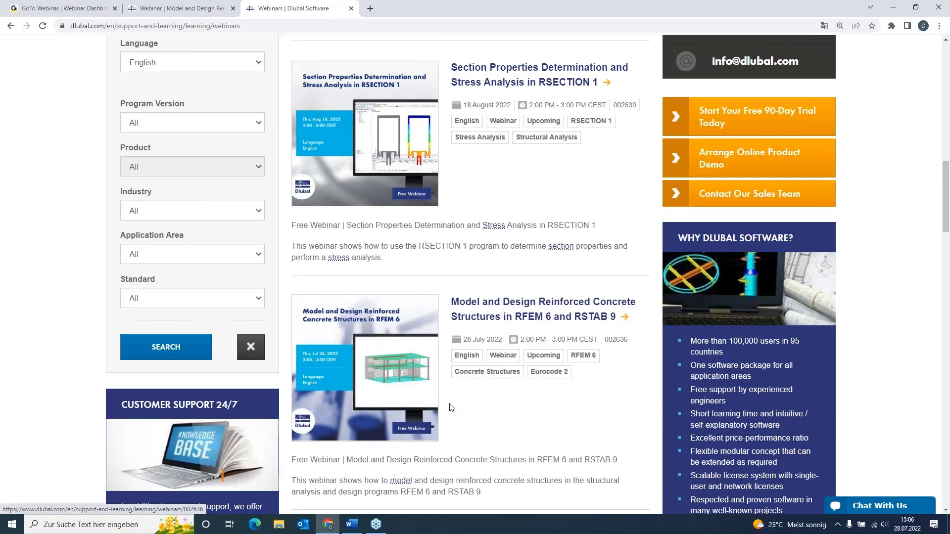
# - Open the webinar "Model and Design Reinforced Concrete Structures in RFEM 6 and RSTAB 9" and examine its content, downloads and models to download
pyautogui.click(478, 300)
pyautogui.scroll(-3, 478, 300)
pyautogui.scroll(-4, 104, 337)
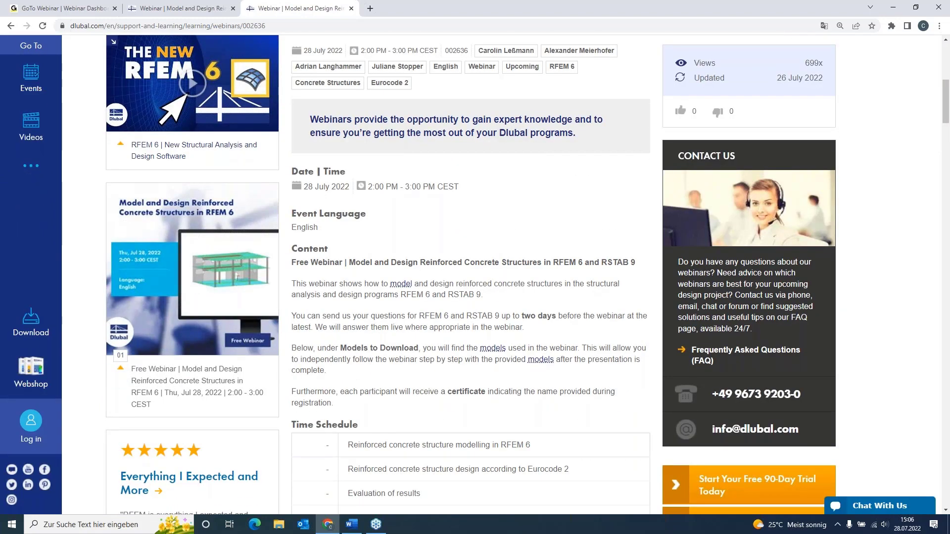
pyautogui.scroll(-12, 505, 274)
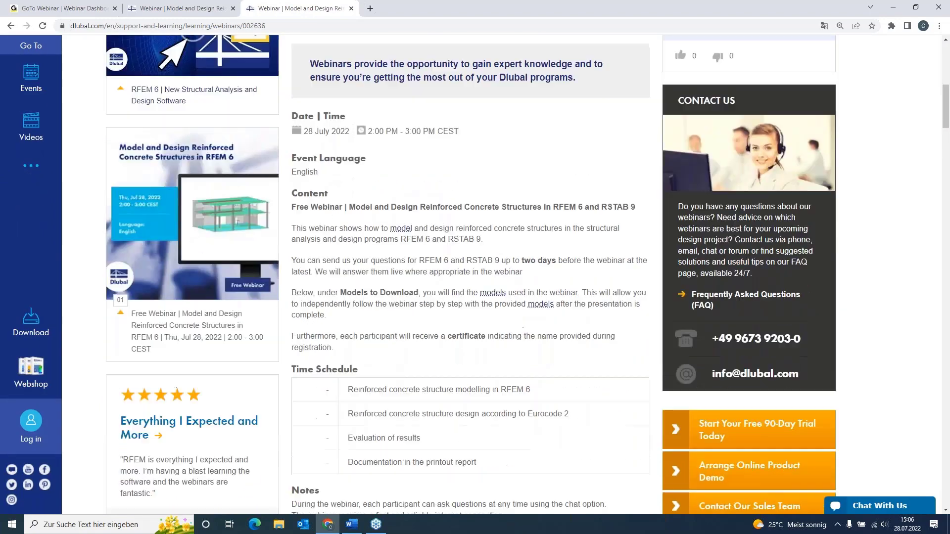
pyautogui.scroll(-4, 504, 275)
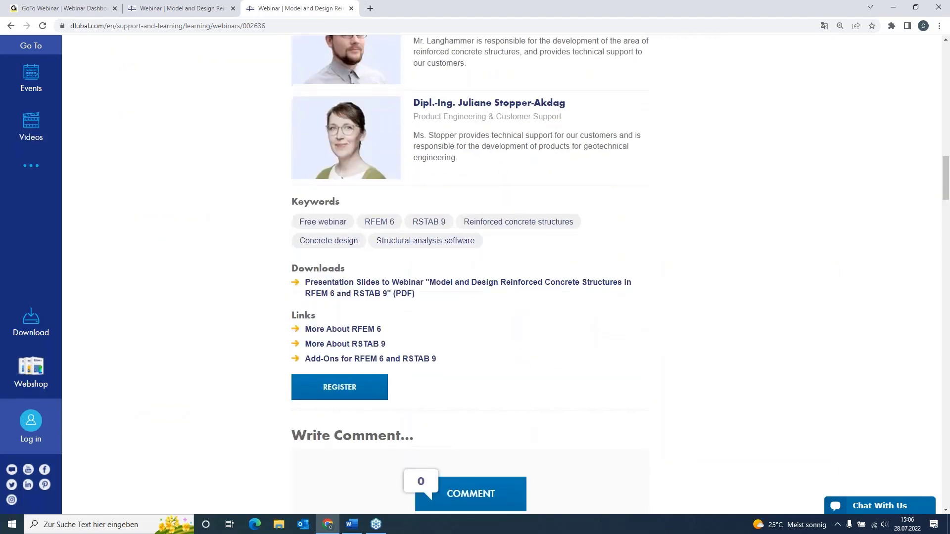
pyautogui.scroll(-4, 452, 309)
pyautogui.scroll(-10, 455, 310)
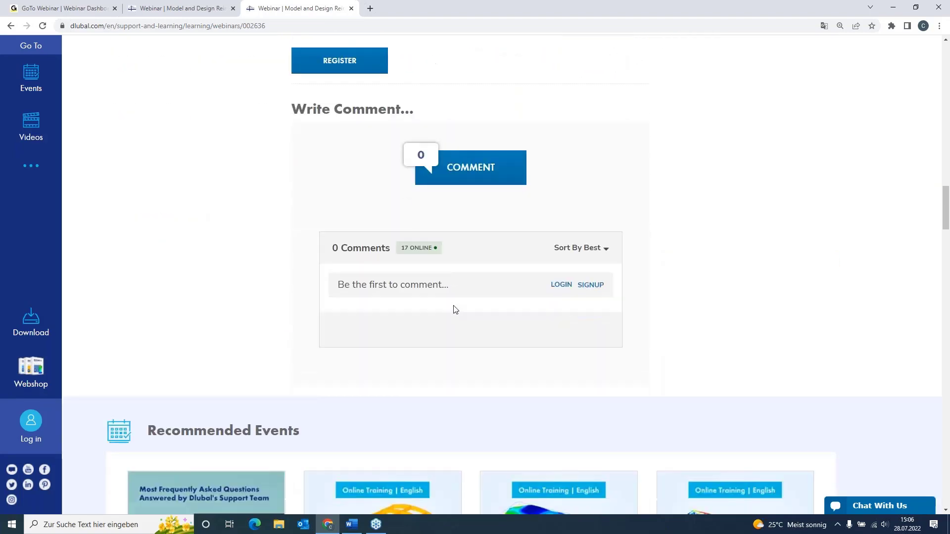
pyautogui.scroll(-2, 77, 229)
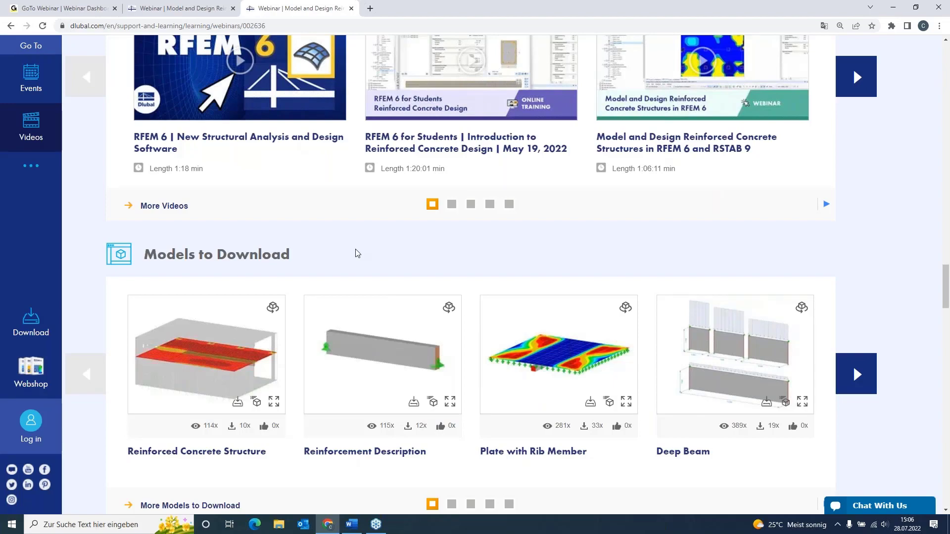
pyautogui.scroll(15, 358, 253)
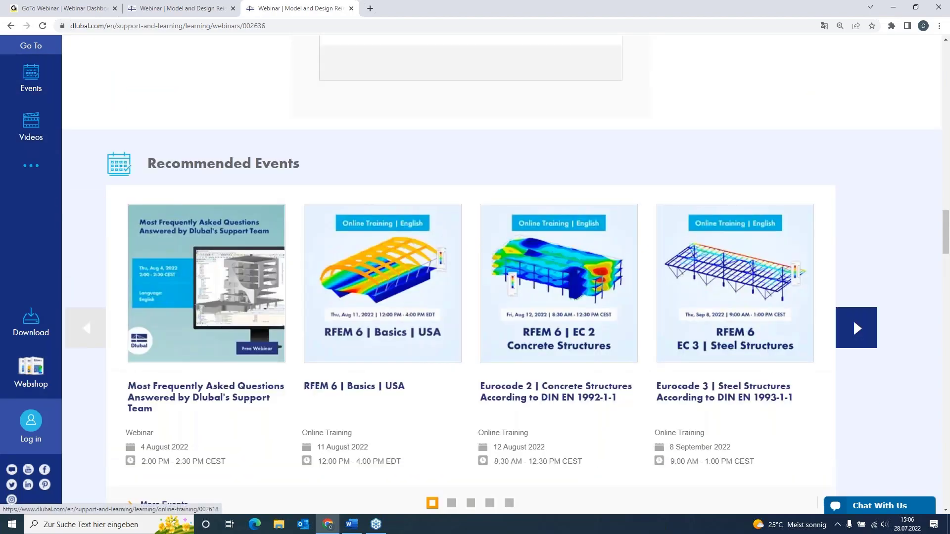
pyautogui.scroll(18, 502, 275)
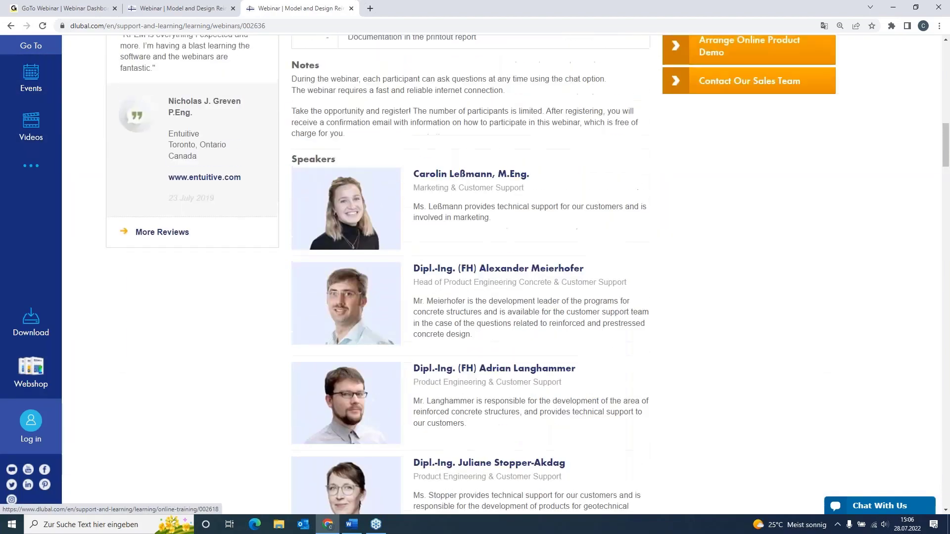
pyautogui.scroll(3, 501, 275)
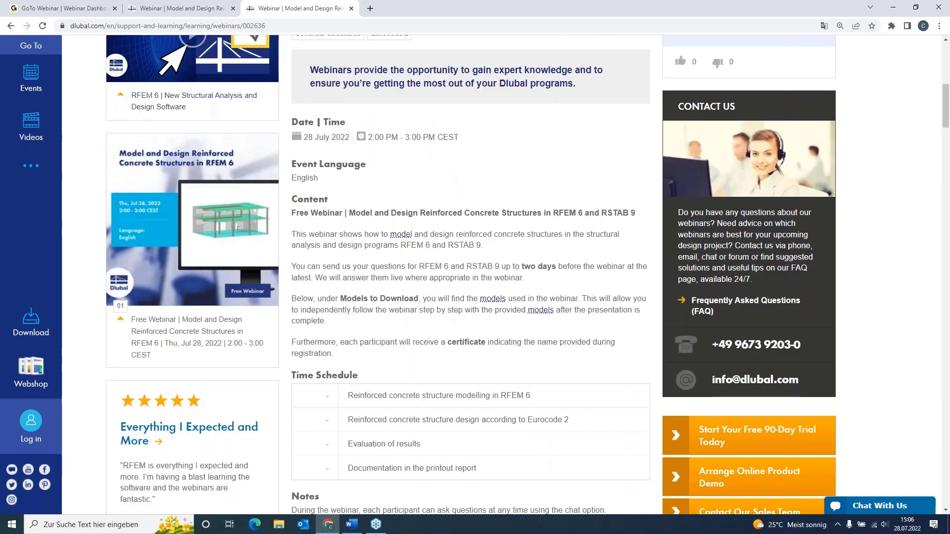